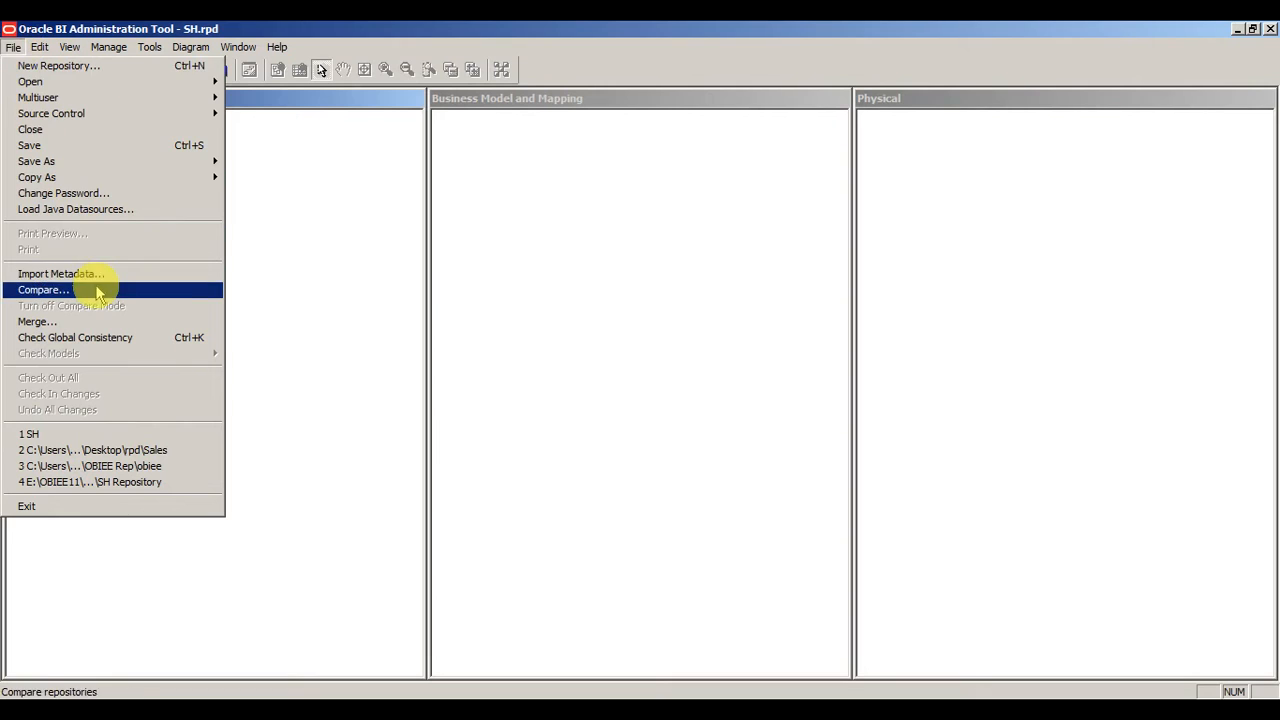
- Start Import Metadata for SH.rpd with connection type OCI 10g/11g, ready to enter the Data Source Name
click(79, 273)
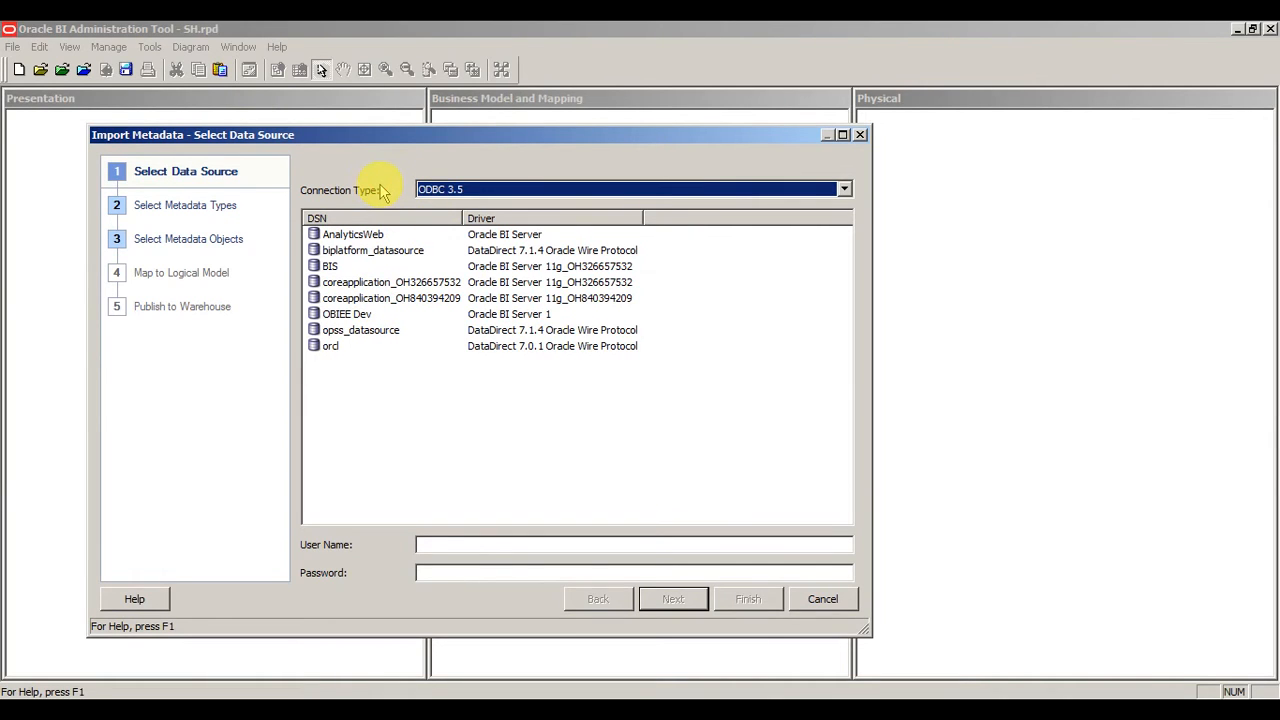
click(457, 194)
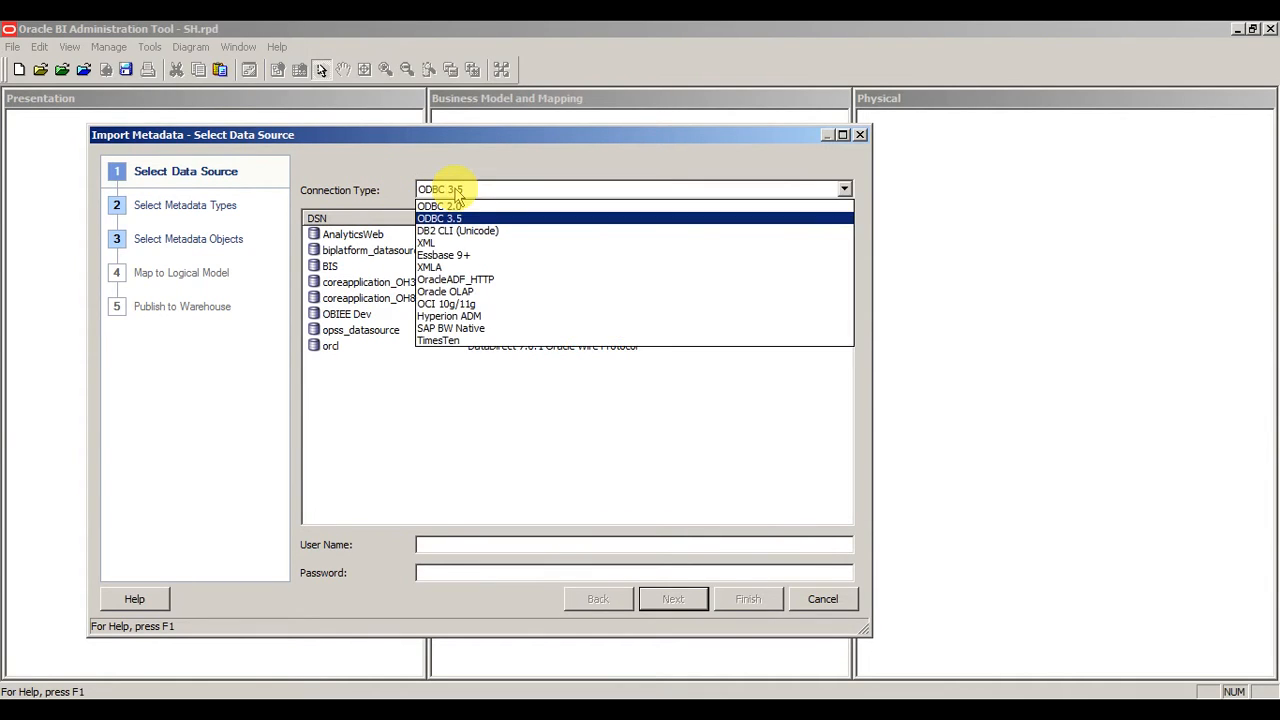
click(448, 304)
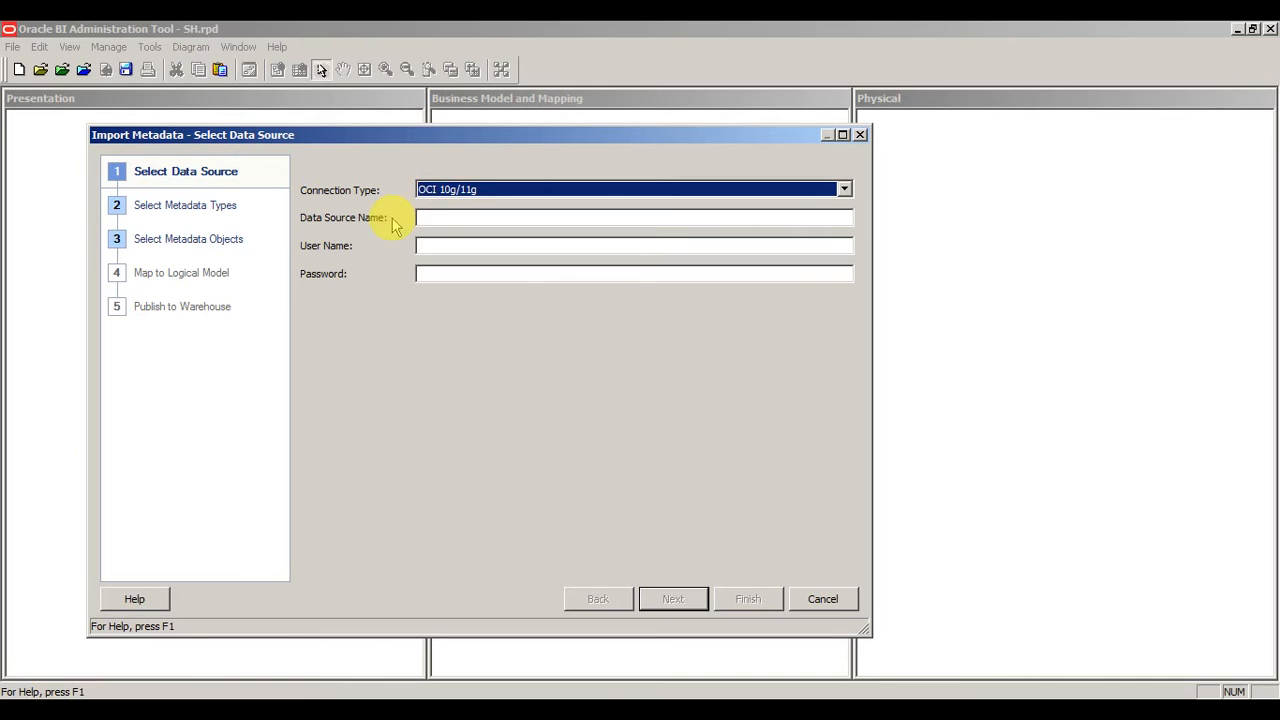
click(438, 219)
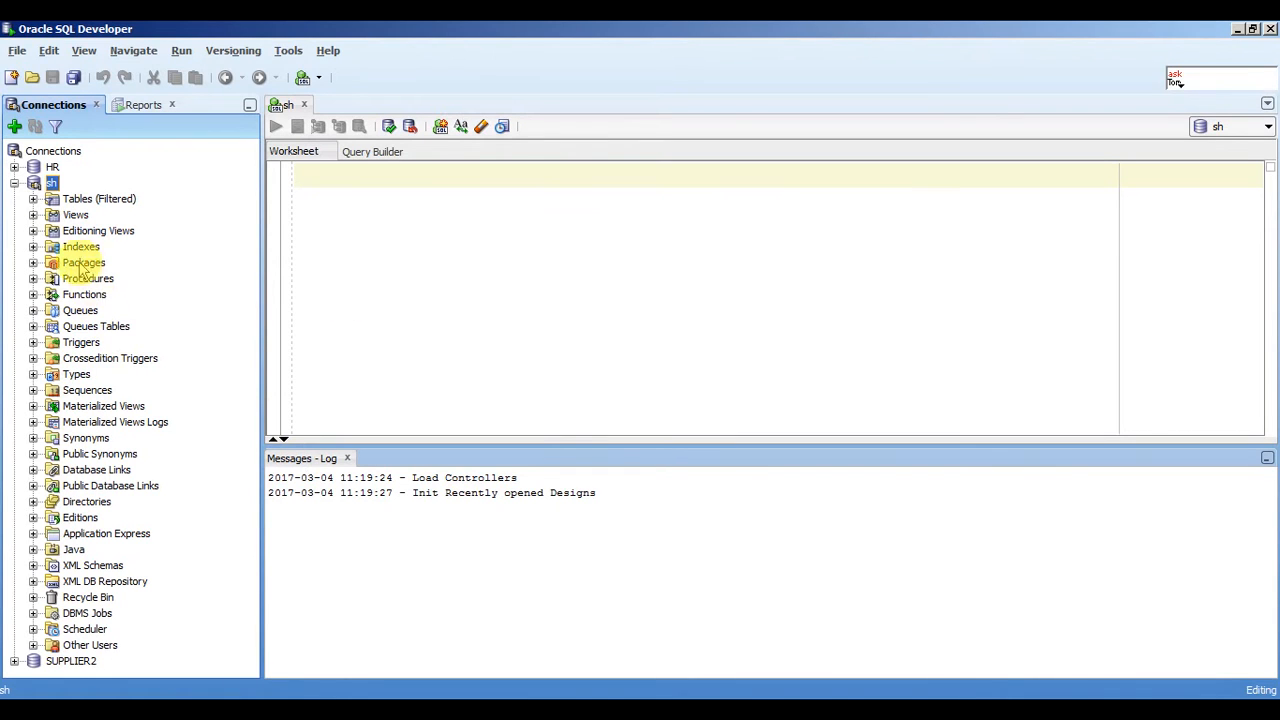
- Open the sh connection's properties in SQL Developer and read its port 1521 and SID ORACLE12
right_click(52, 186)
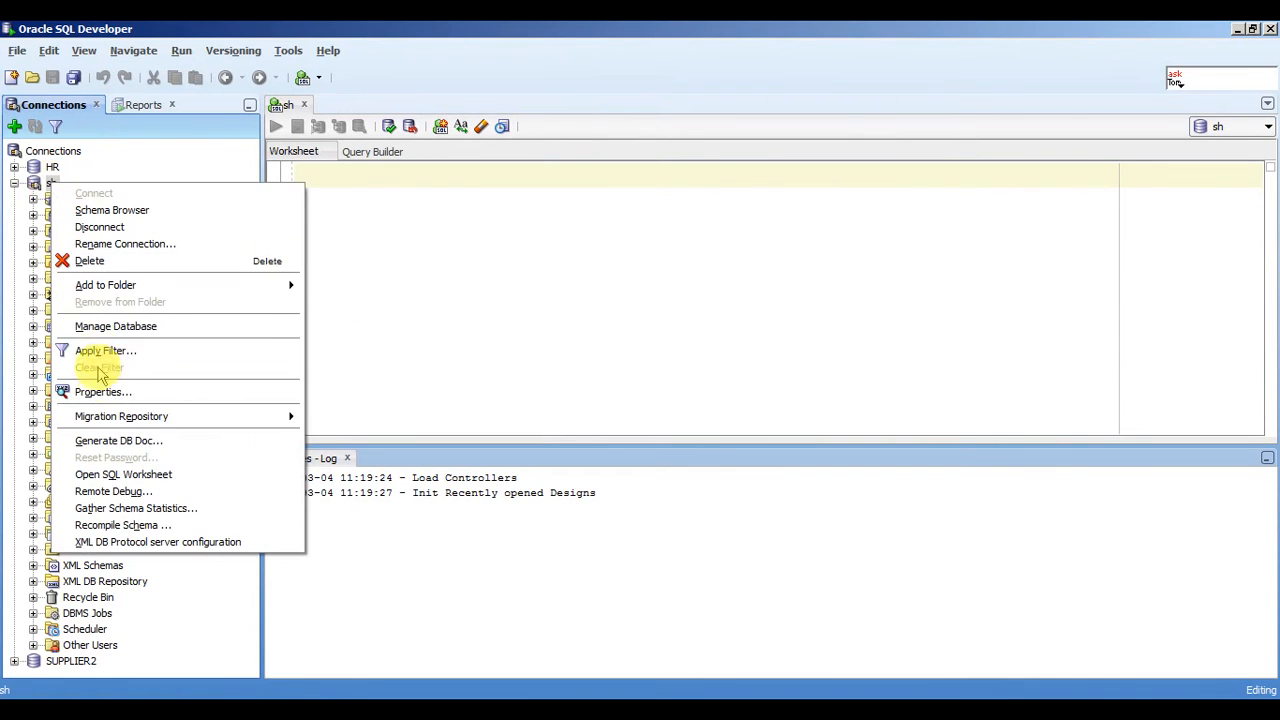
click(103, 393)
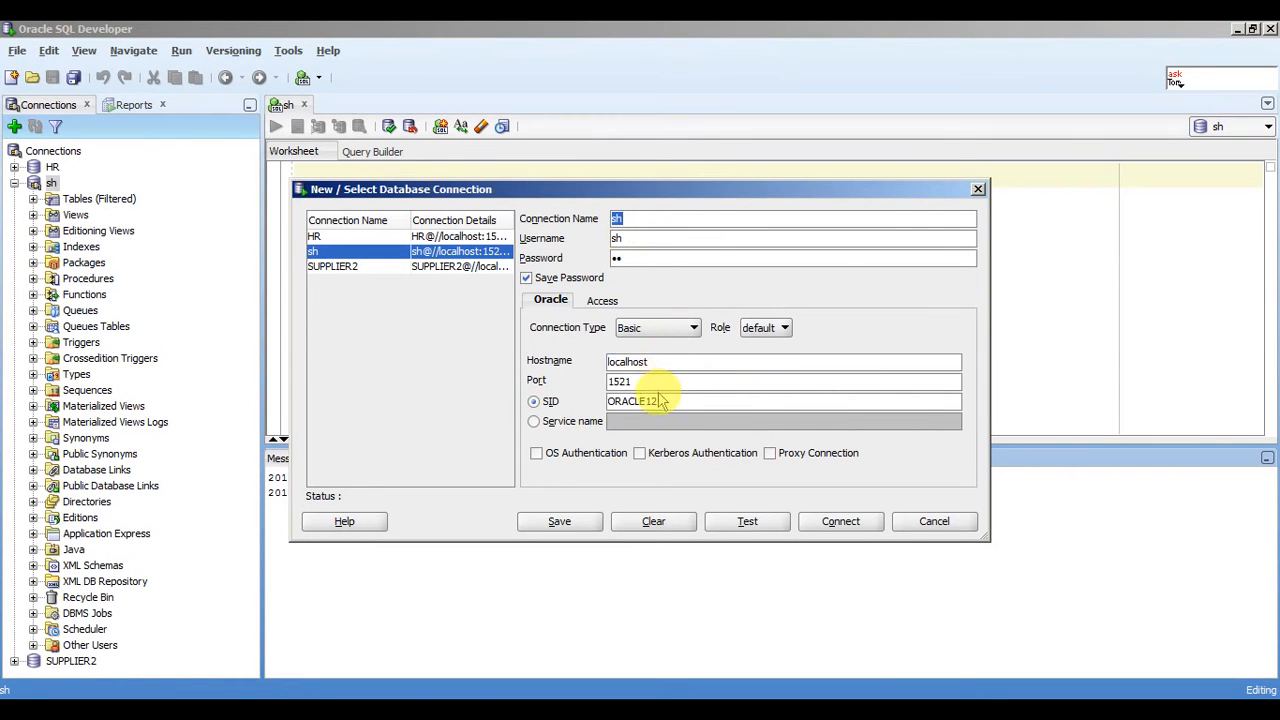
click(623, 366)
click(622, 379)
click(636, 396)
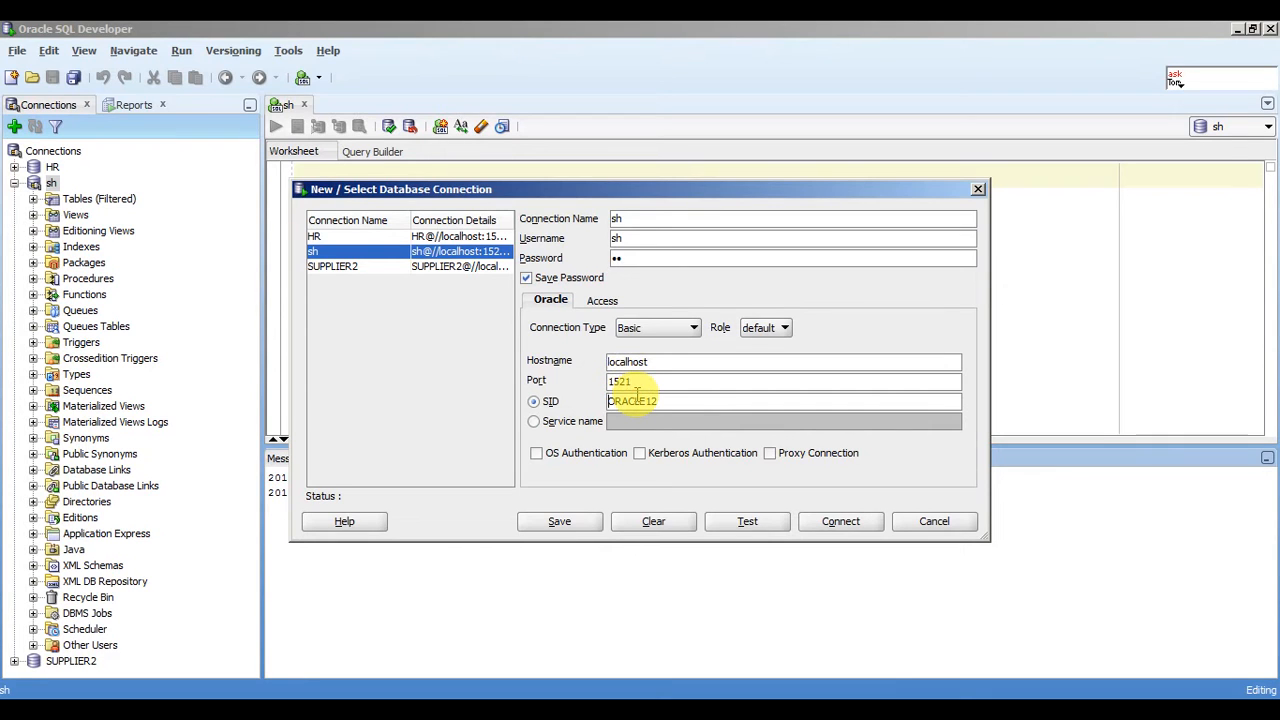
- Test the sh connection successfully, then recheck its SID ORACLE12 and hostname
click(752, 526)
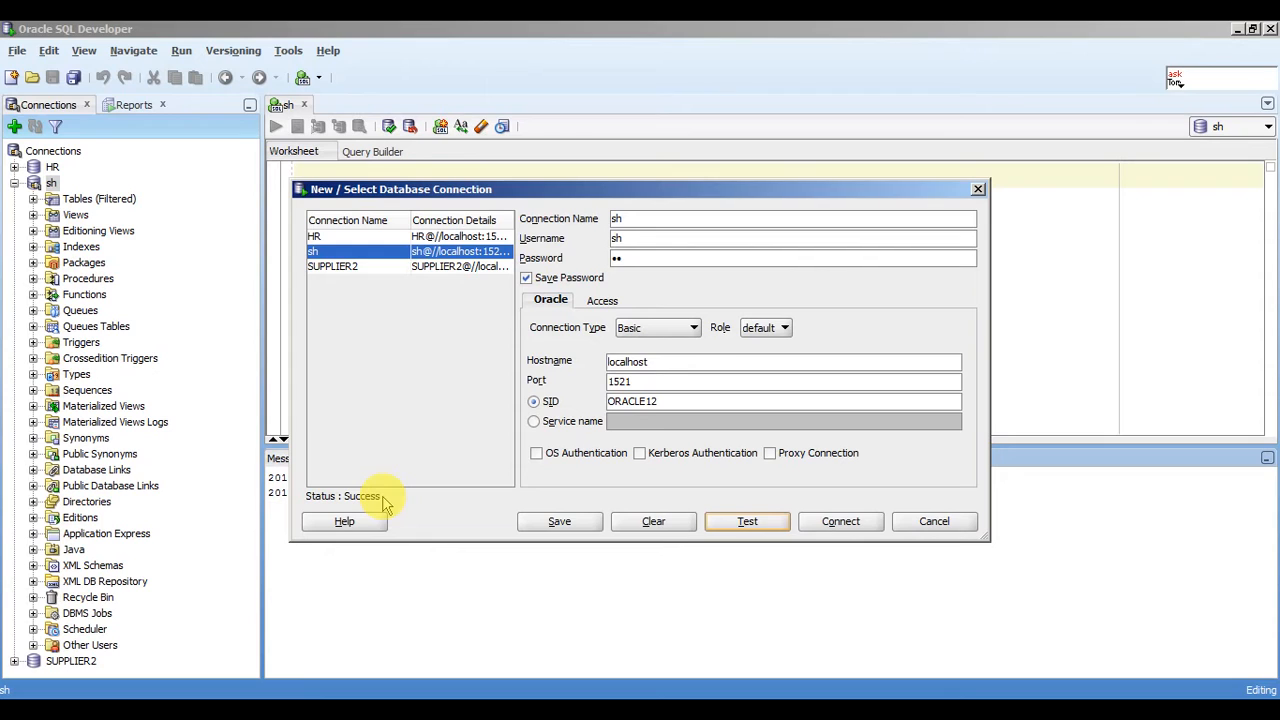
click(635, 362)
click(633, 401)
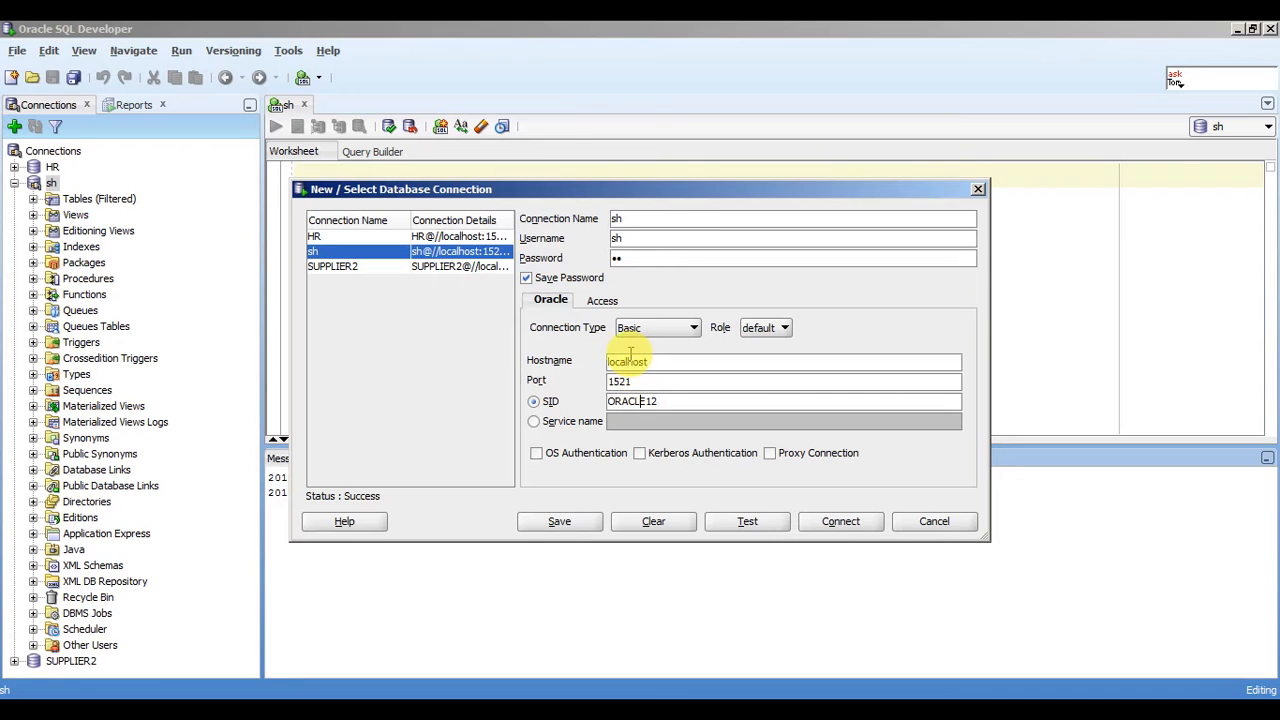
click(630, 361)
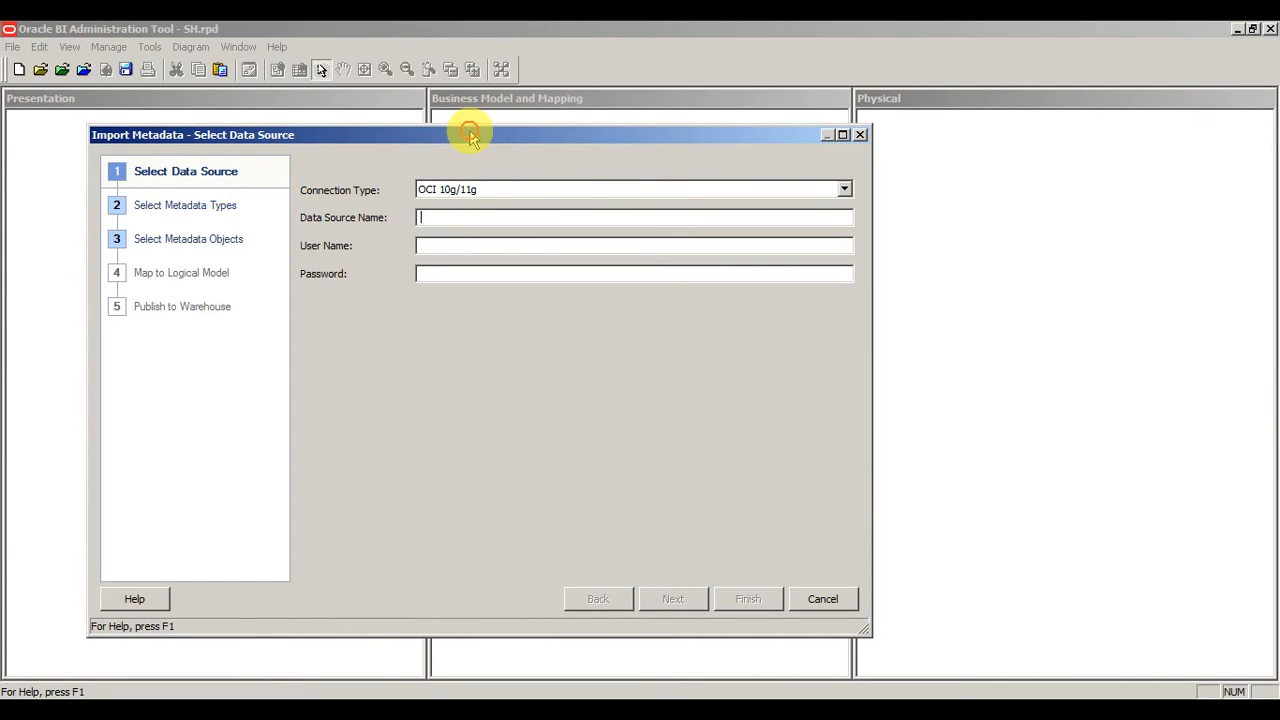
- Enter localhost:1521/ followed by the copied SID as the Data Source Name
drag(531, 133, 593, 129)
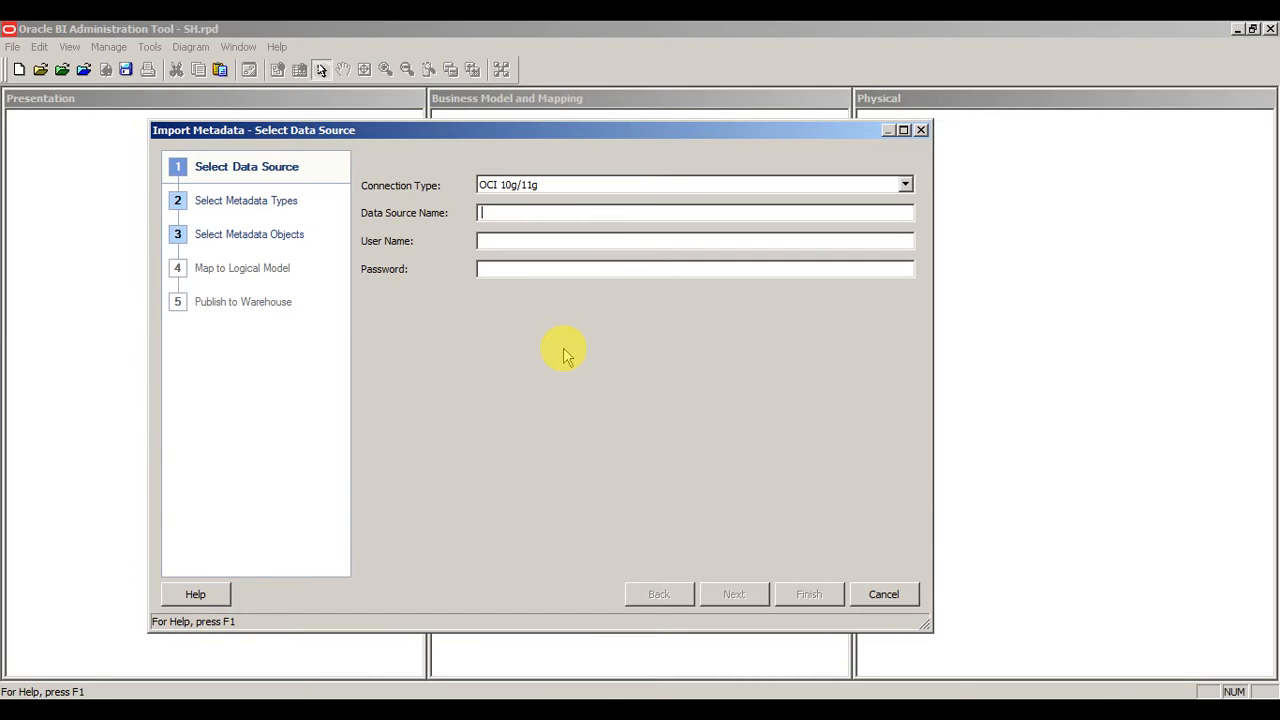
text(Lo)
key(BackSpace)
key(BackSpace)
text(localhost:1521/)
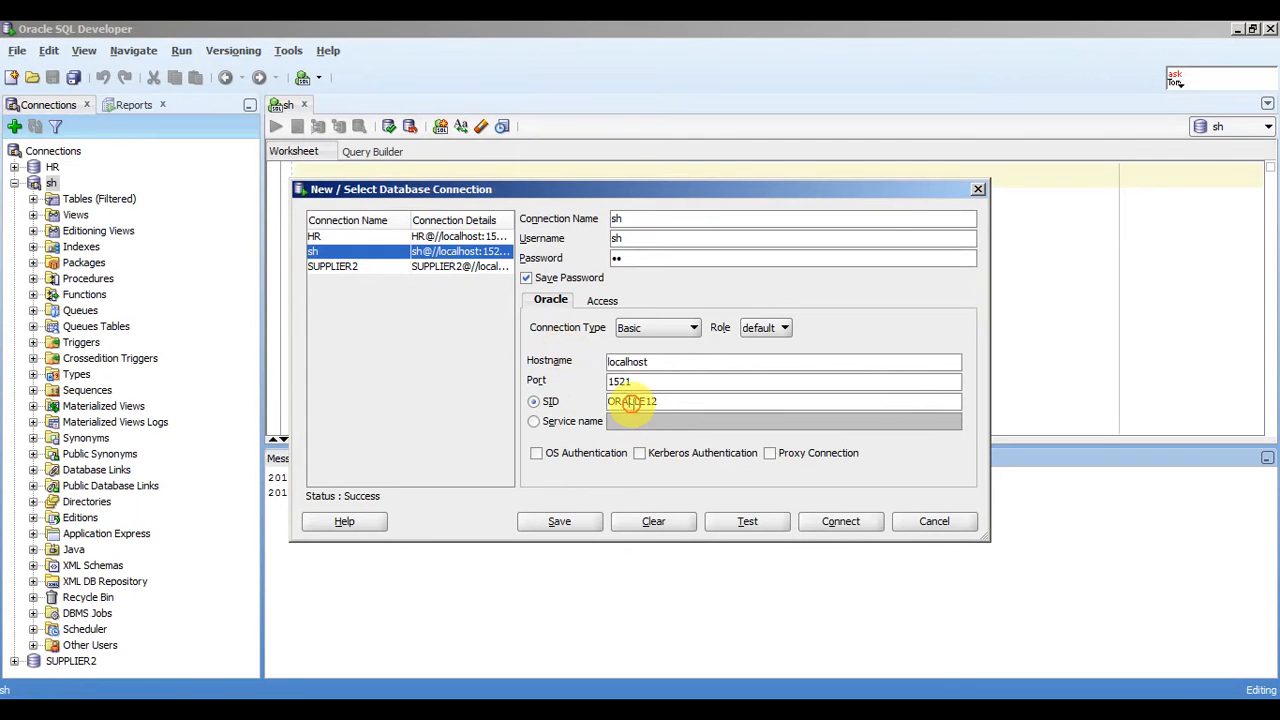
double_click(632, 403)
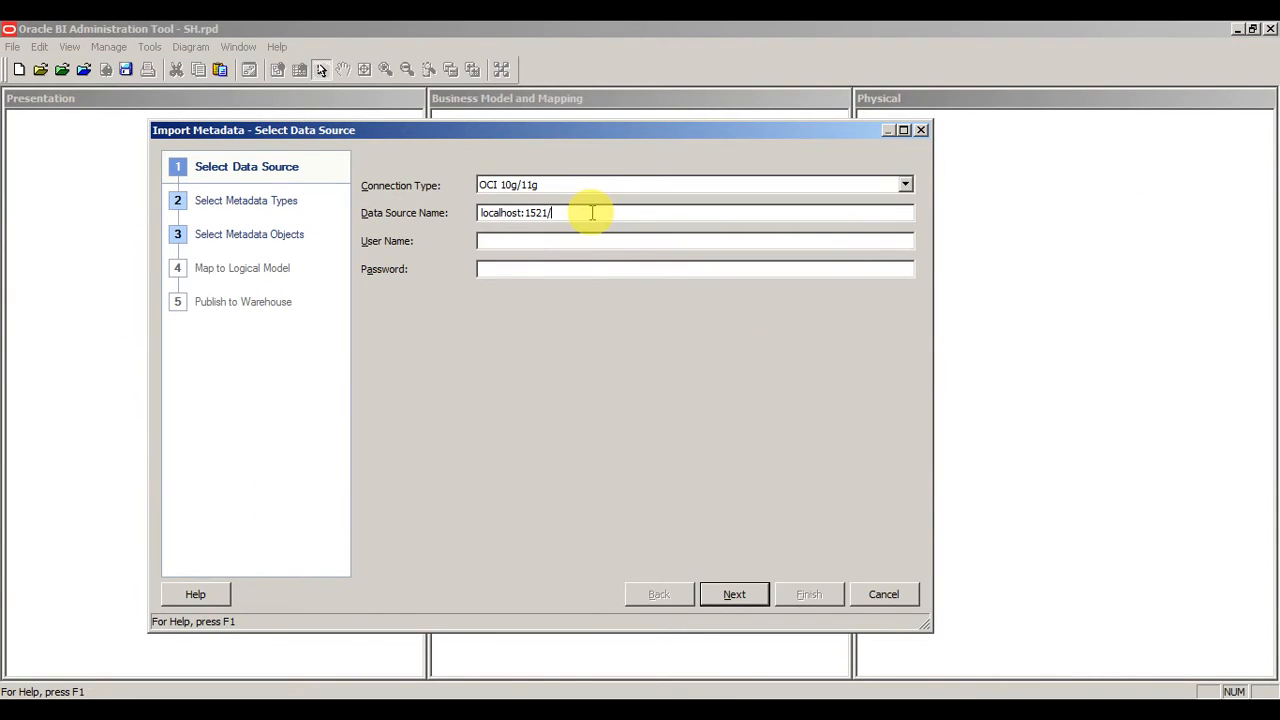
text(ORACLE12)
- Enter the sh schema user name and password, trim the data source name, and attempt connecting
click(531, 242)
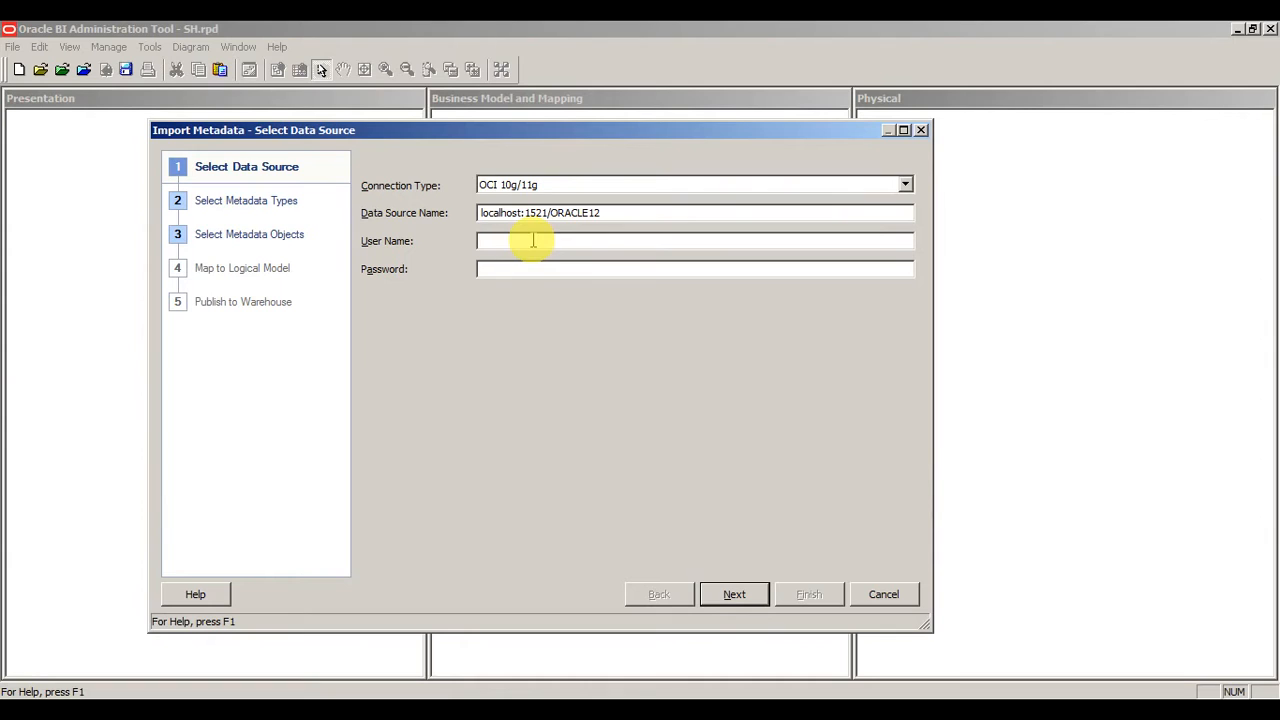
text(sh)
key(Tab)
text(sh)
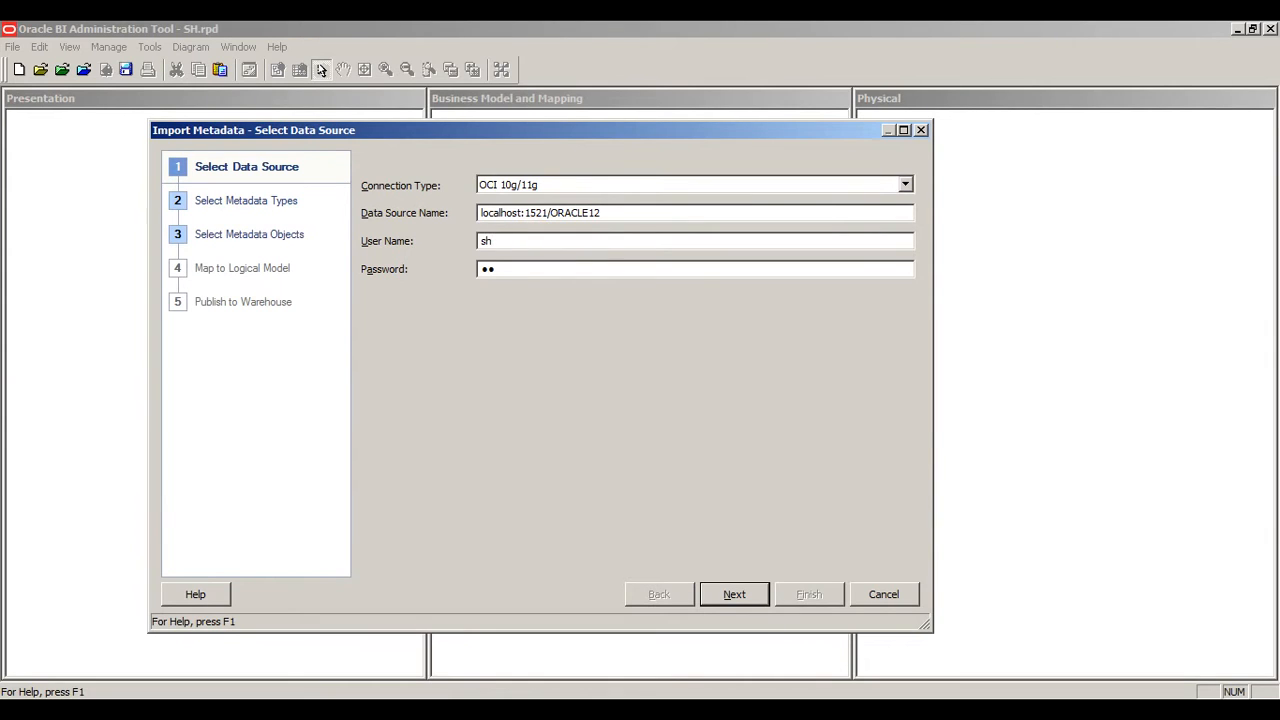
click(634, 206)
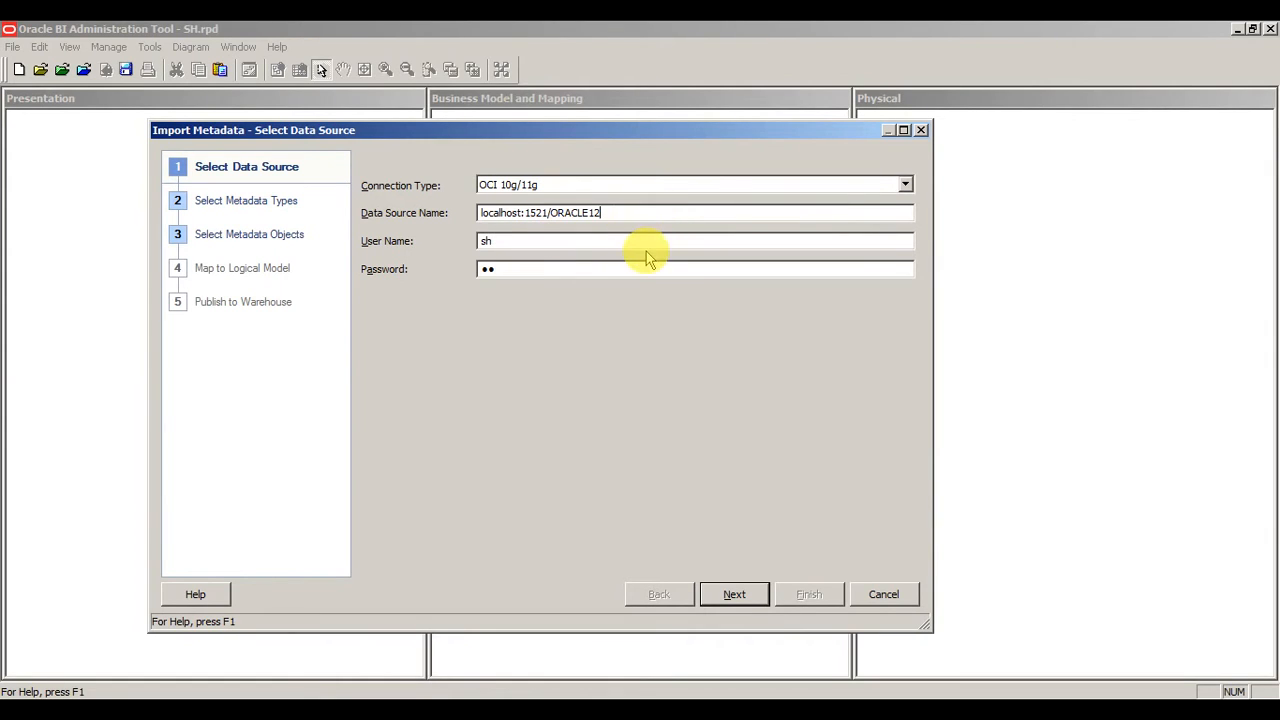
key(BackSpace)
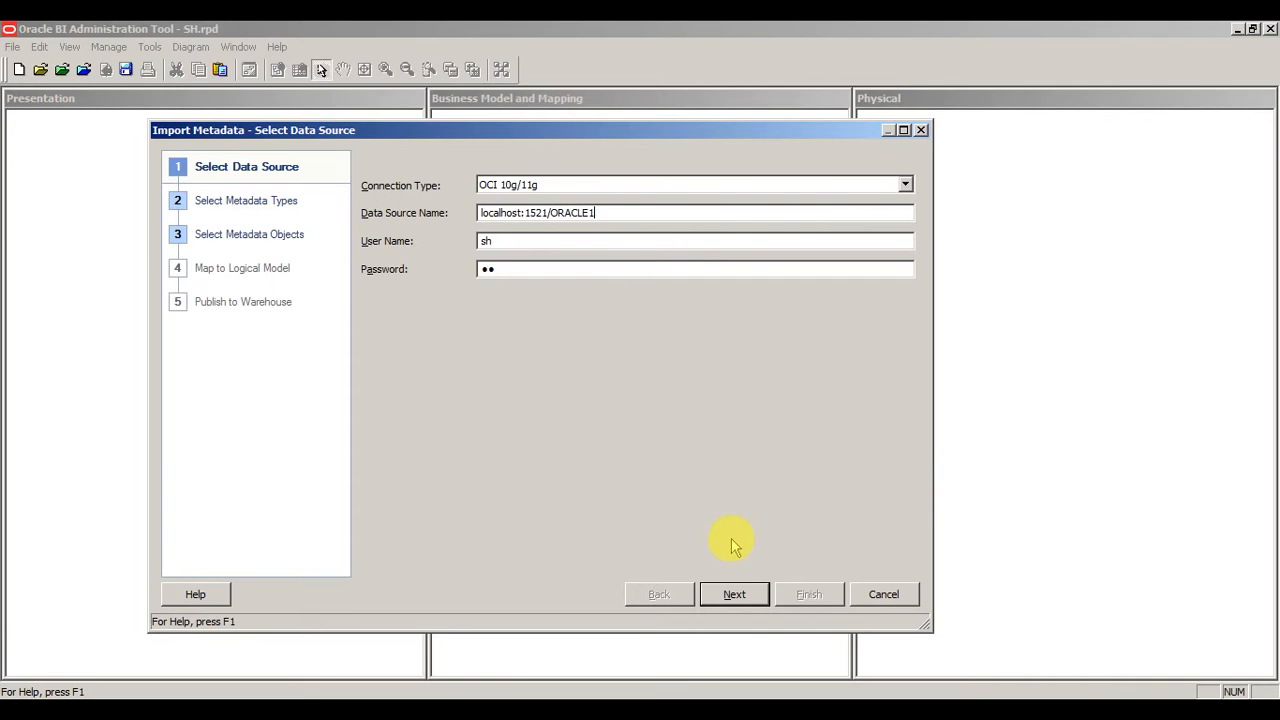
click(734, 594)
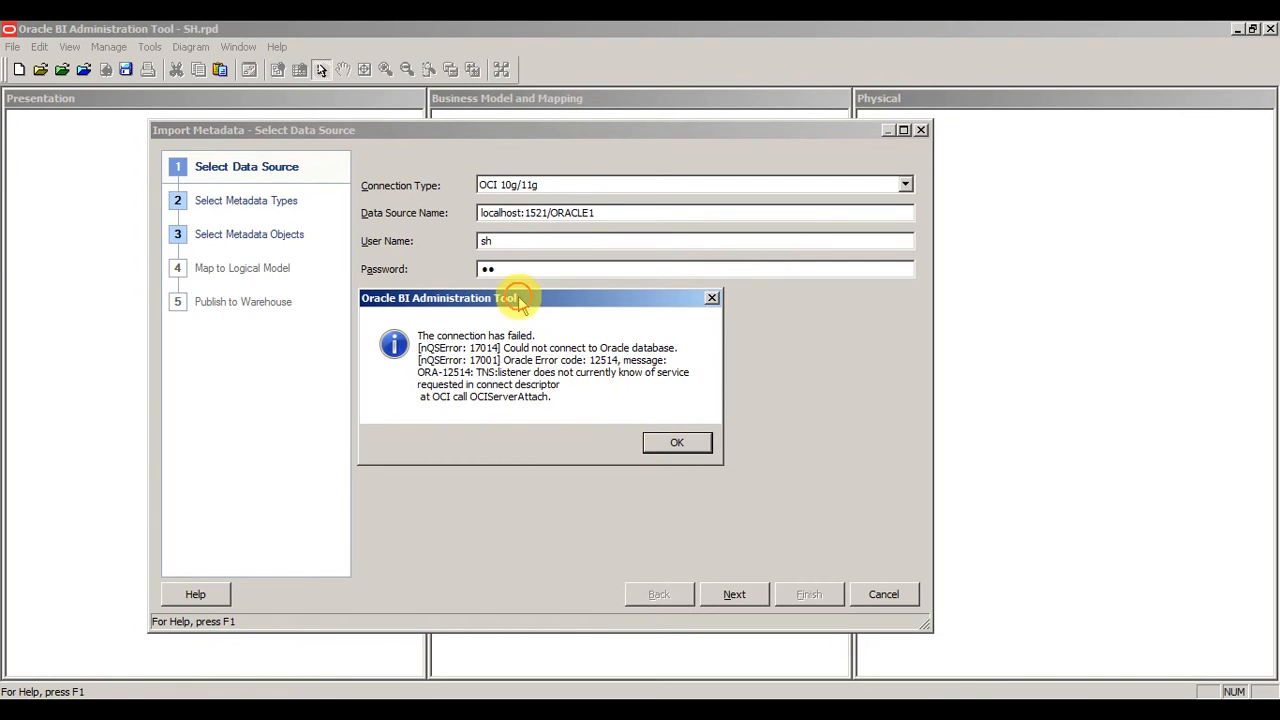
- Dismiss the ORA-12514 error, fix the data source to localhost:1521/ORACLE12, and retry
drag(518, 300, 546, 268)
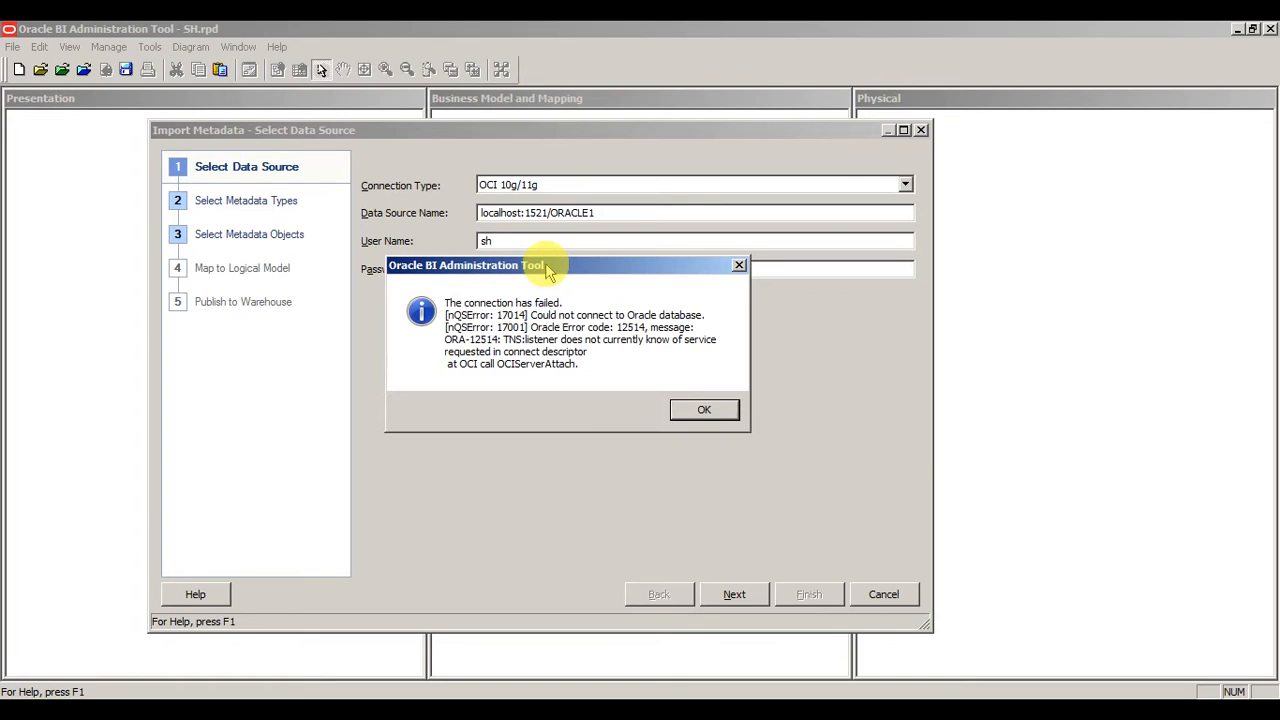
click(703, 412)
click(611, 214)
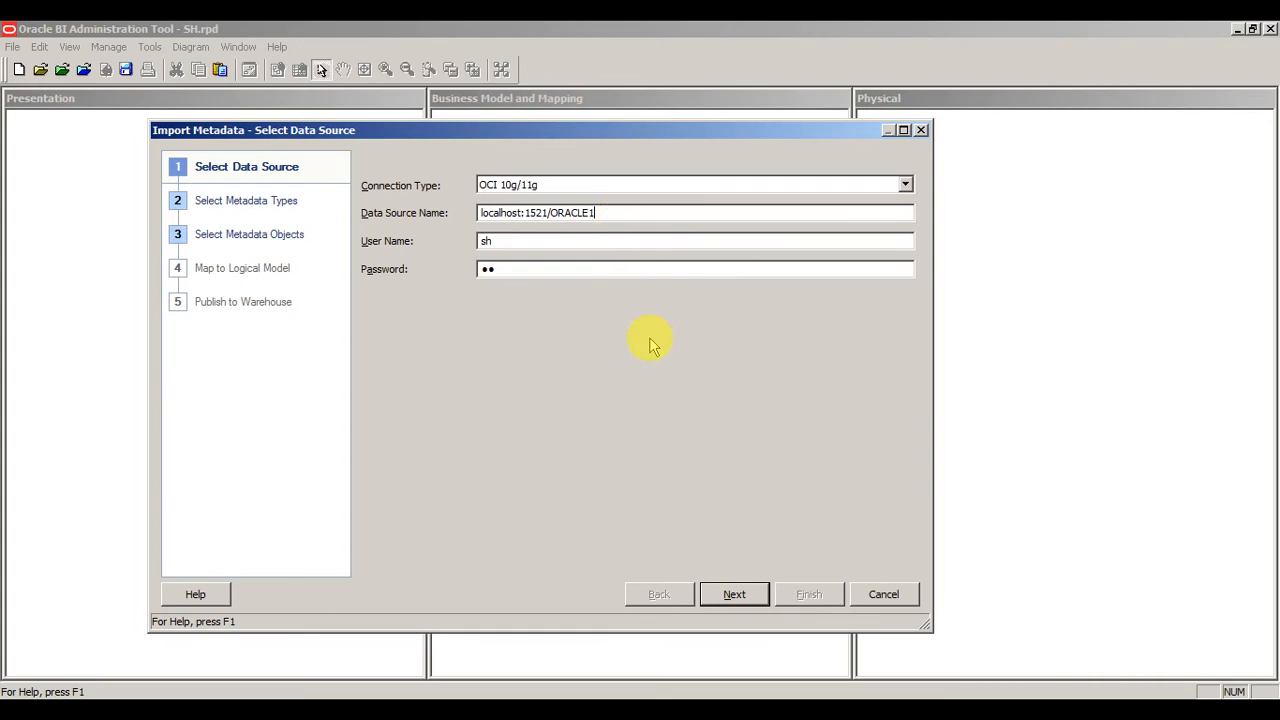
text(2)
click(737, 600)
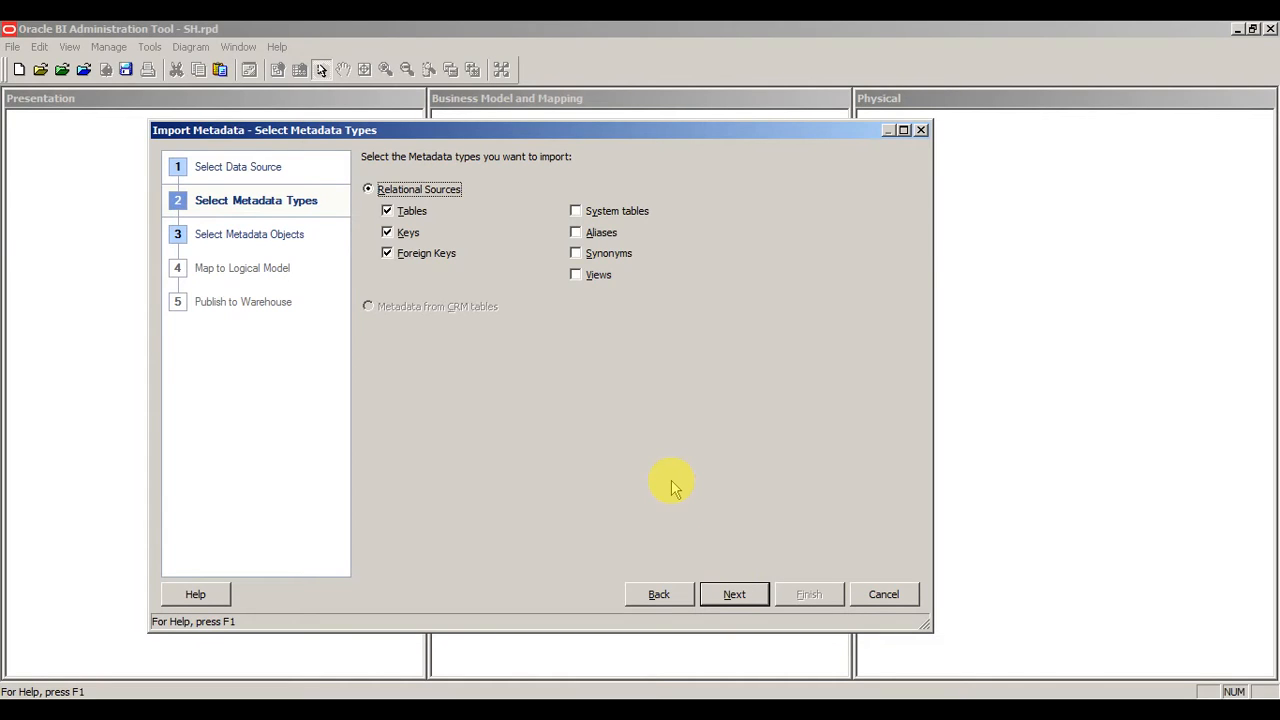
- Continue past Select Metadata Types with Tables, Keys and Foreign Keys left checked
click(735, 595)
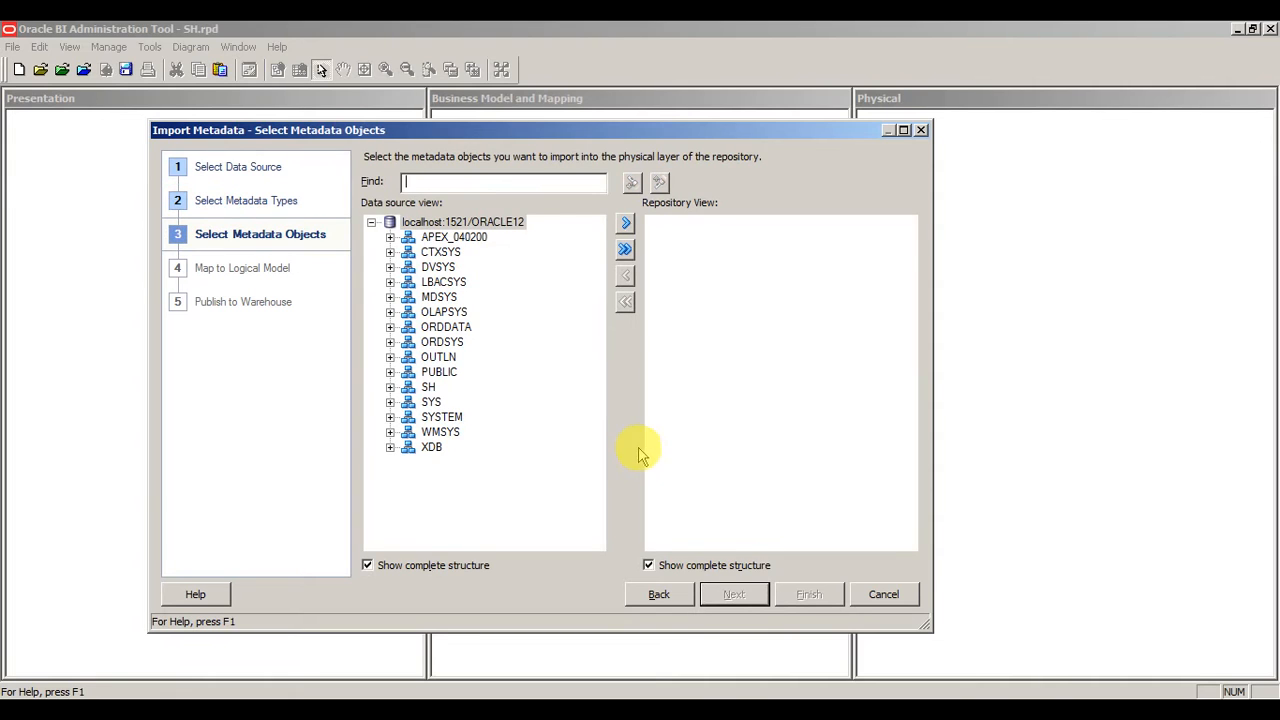
- Select the PRODUCTS and SALES tables under SH and add them to the Repository View
click(425, 387)
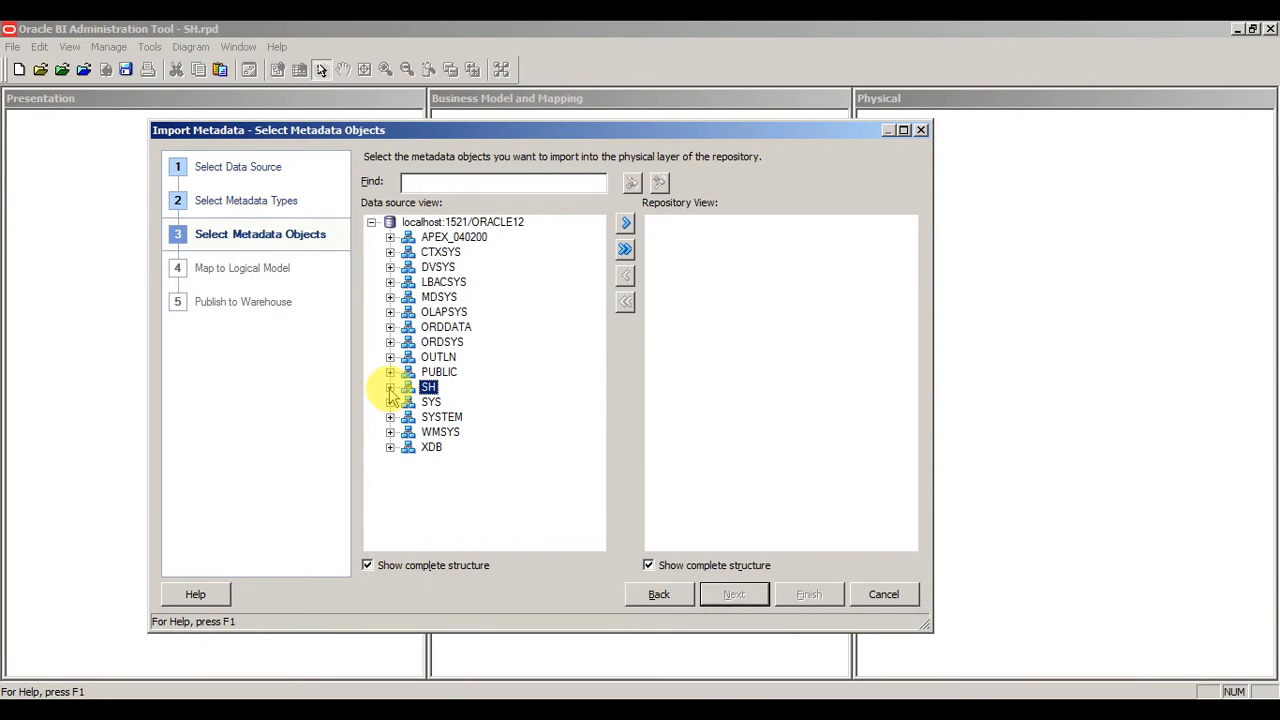
click(390, 387)
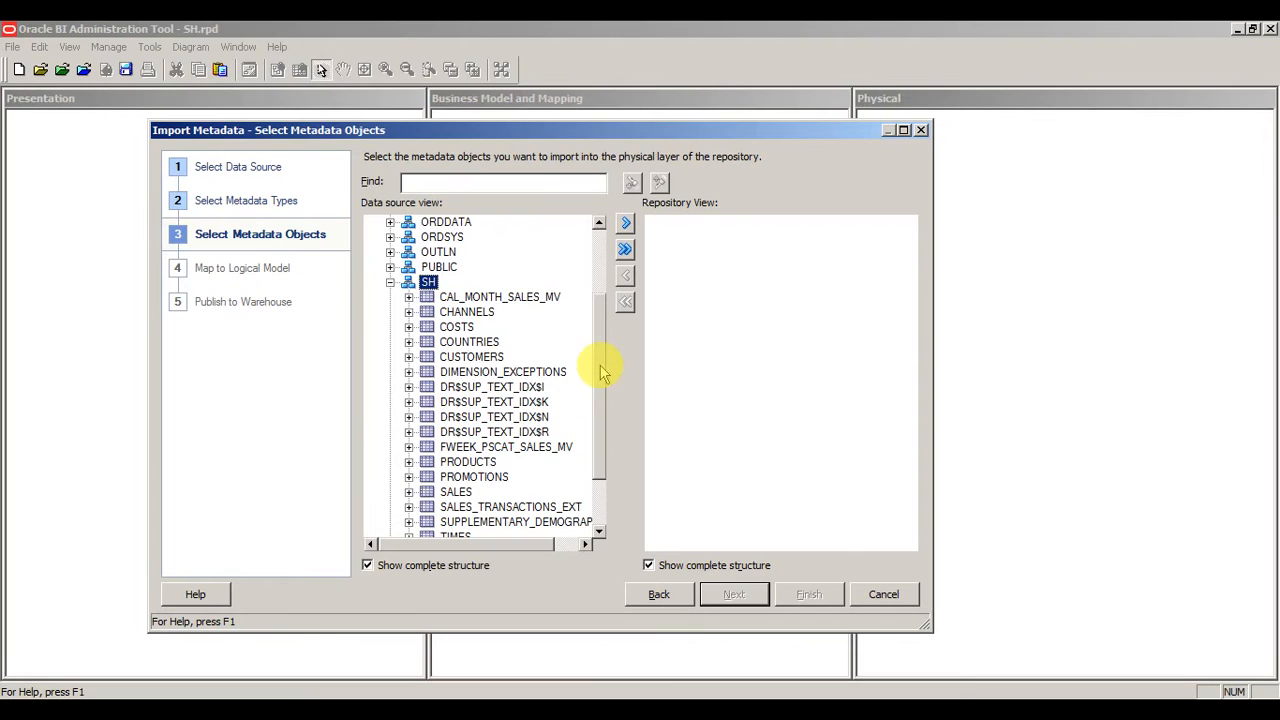
drag(605, 360, 603, 415)
click(472, 387)
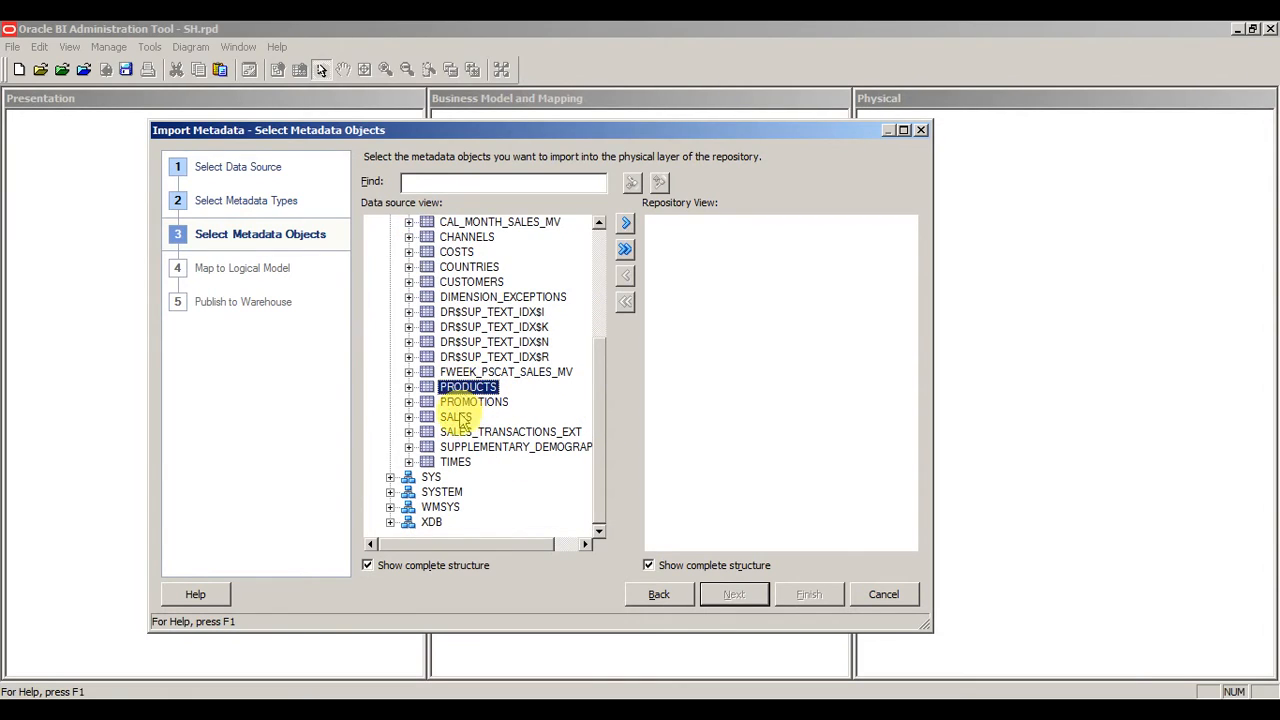
ctrl+click(457, 417)
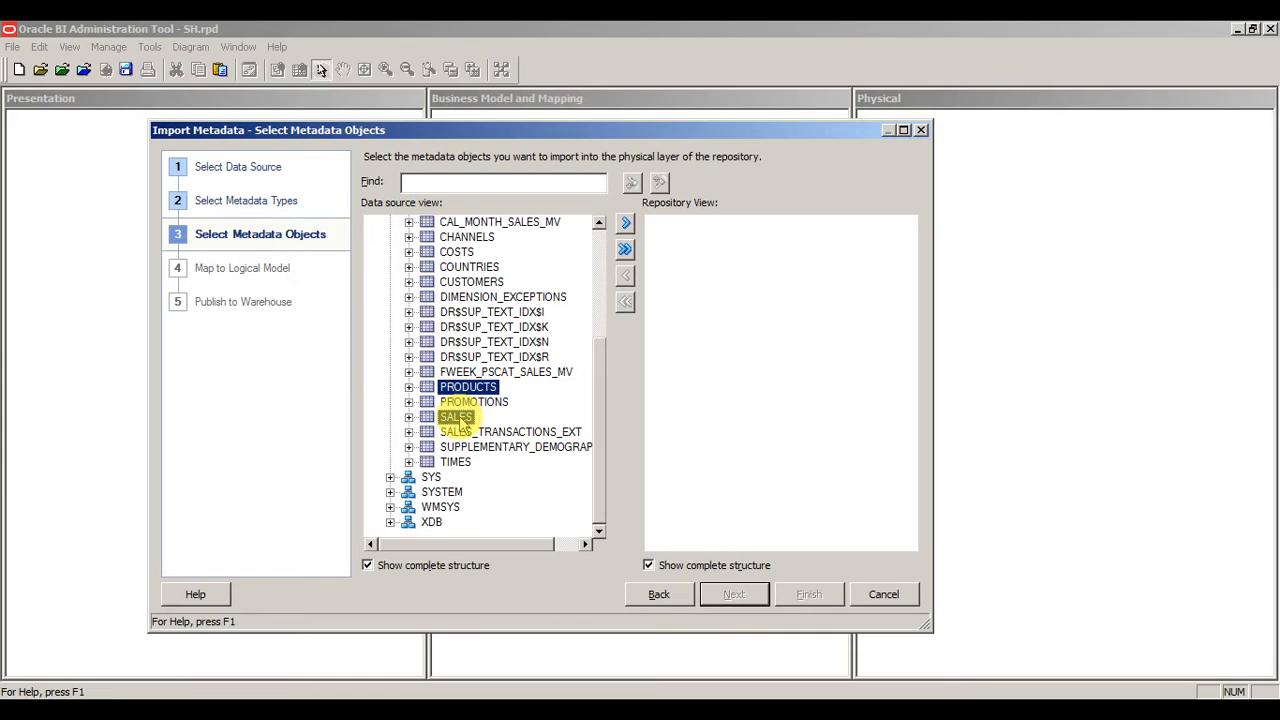
click(627, 224)
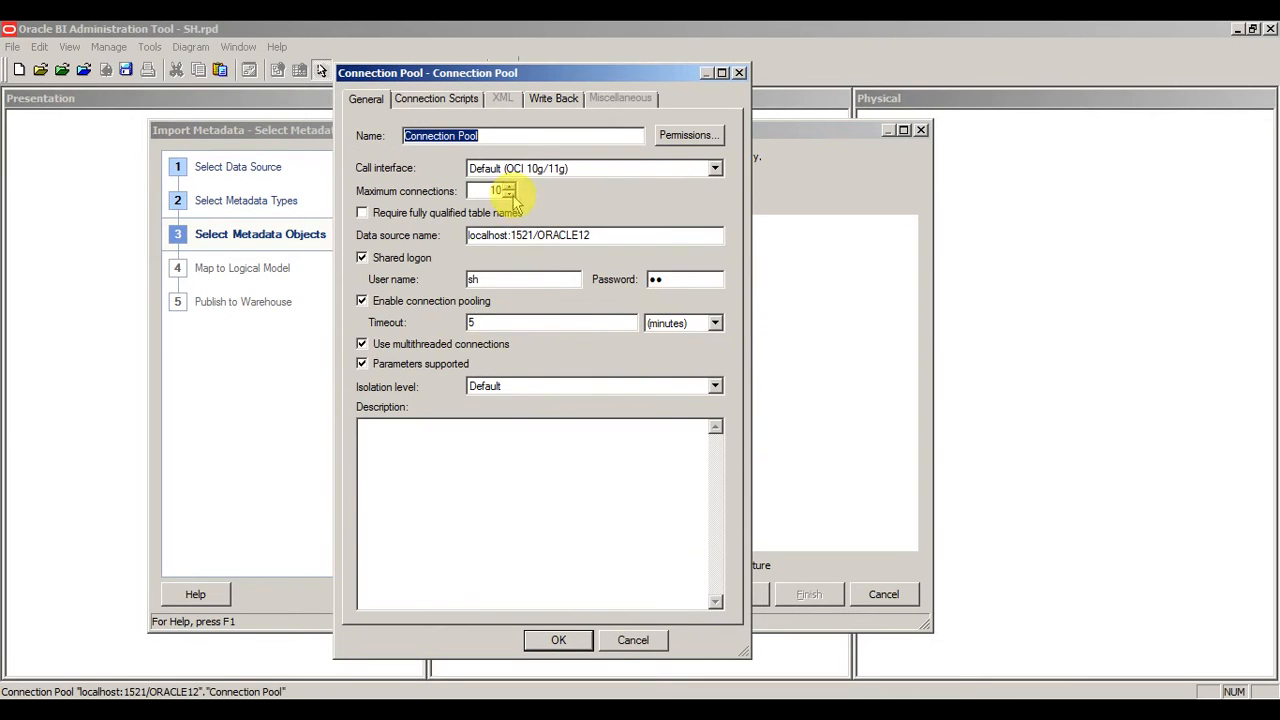
- Accept the connection pool settings and expand SH to confirm PRODUCTS and SALES are queued
drag(513, 80, 543, 62)
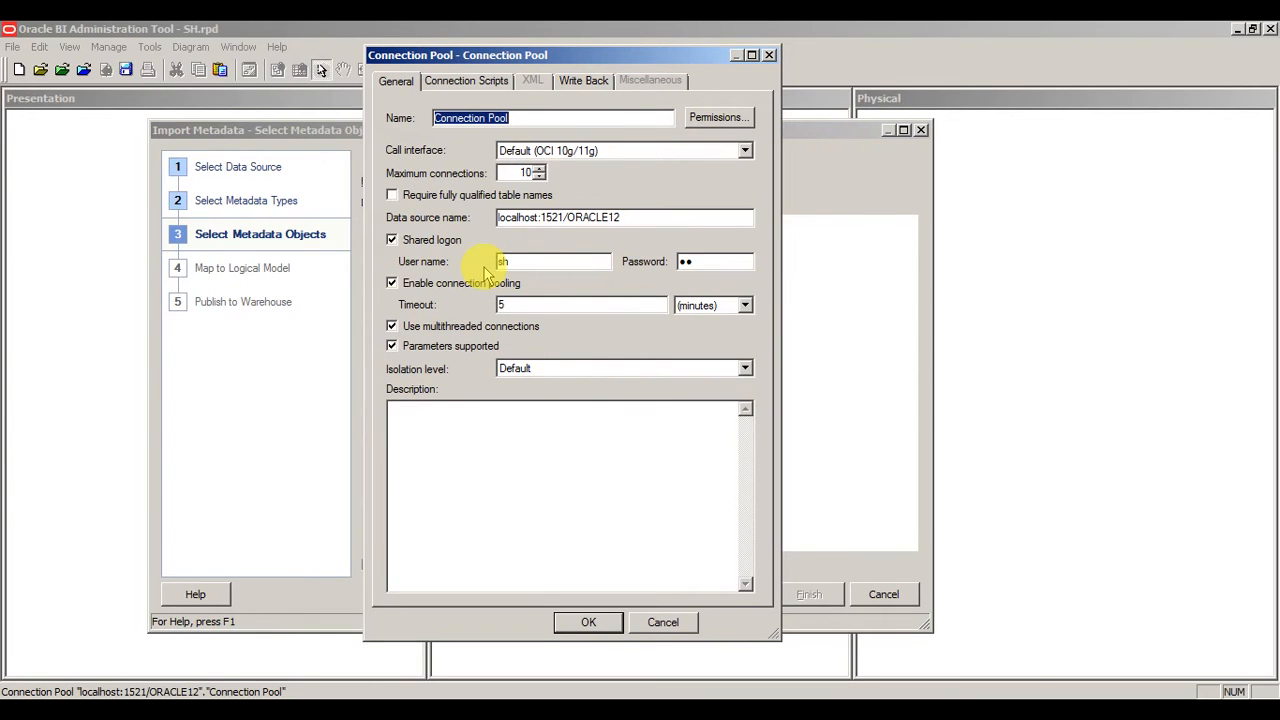
click(582, 623)
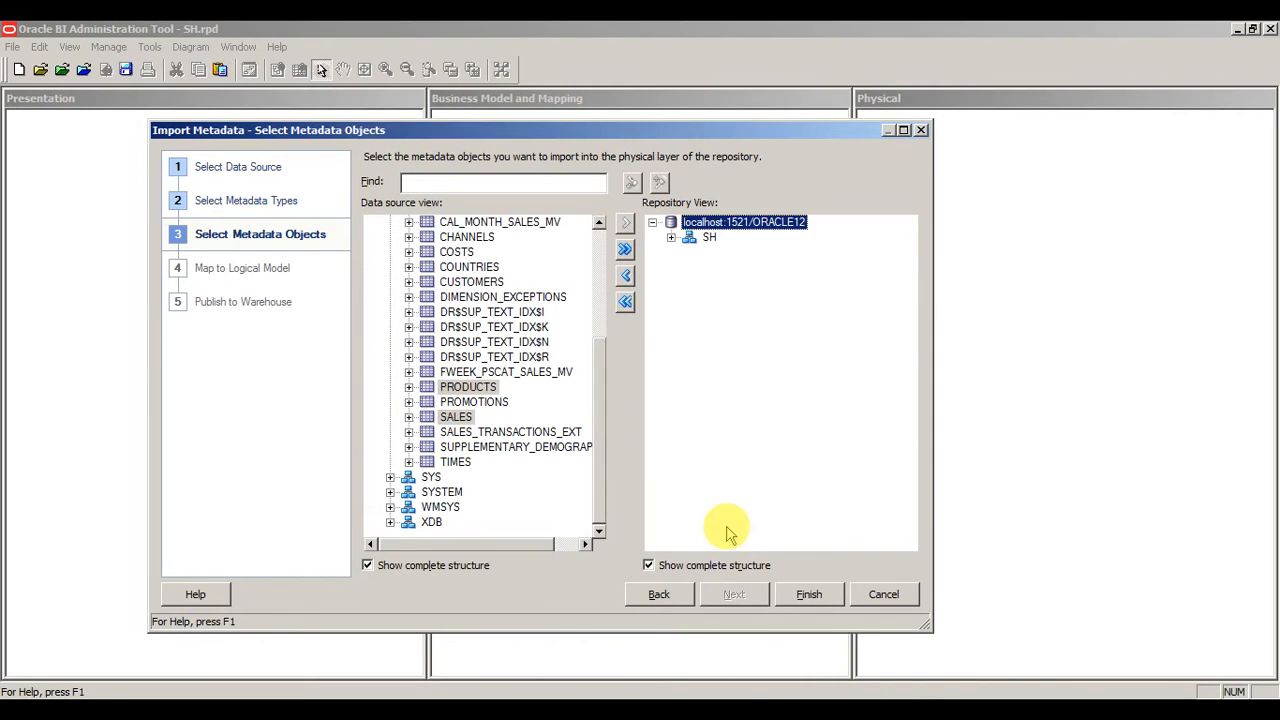
click(671, 237)
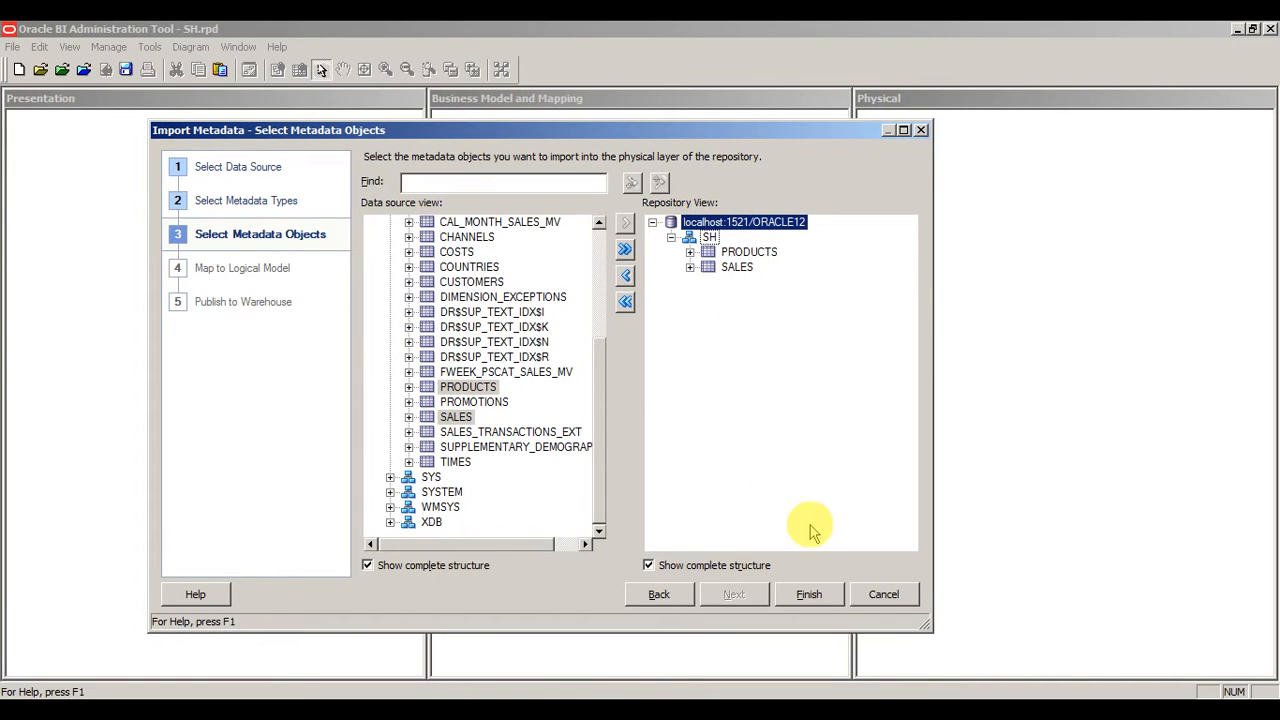
- Finish the import and expand localhost:1521/ORACLE12 and SH in the Physical pane
click(808, 594)
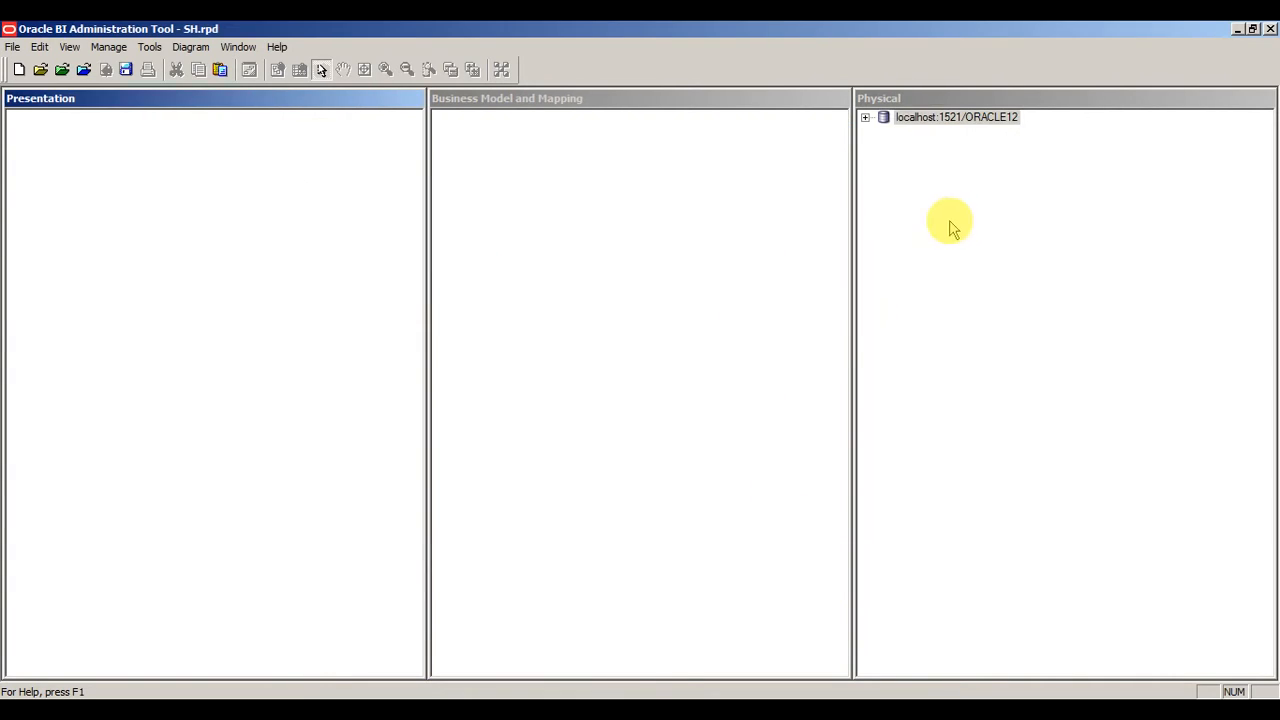
click(868, 118)
click(884, 148)
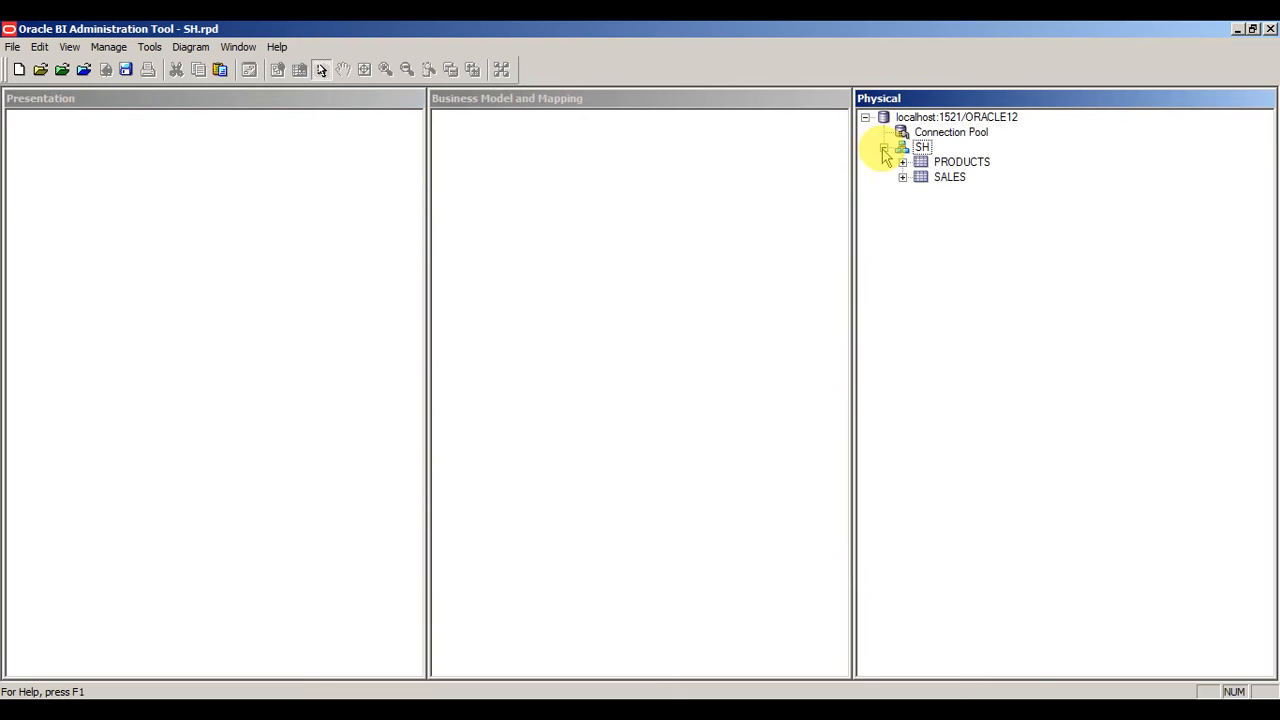
click(921, 150)
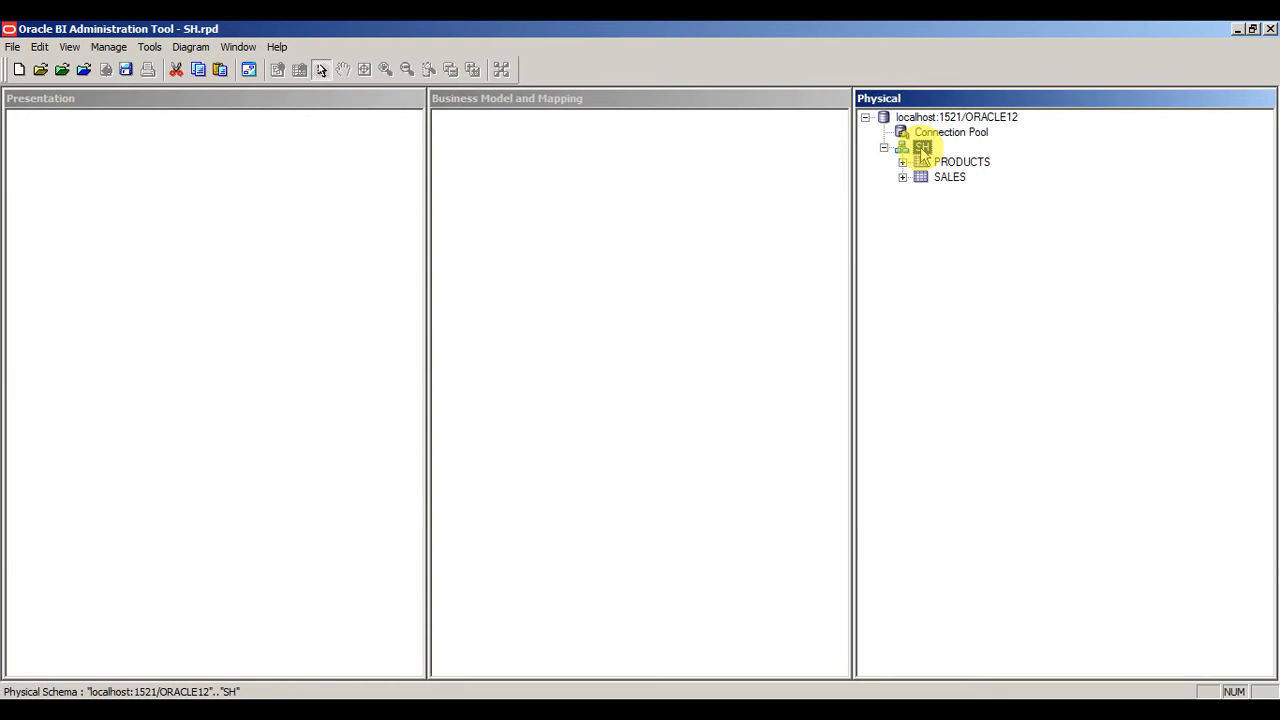
- Open a Physical Diagram of SH showing Object(s) and All Joins
right_click(922, 160)
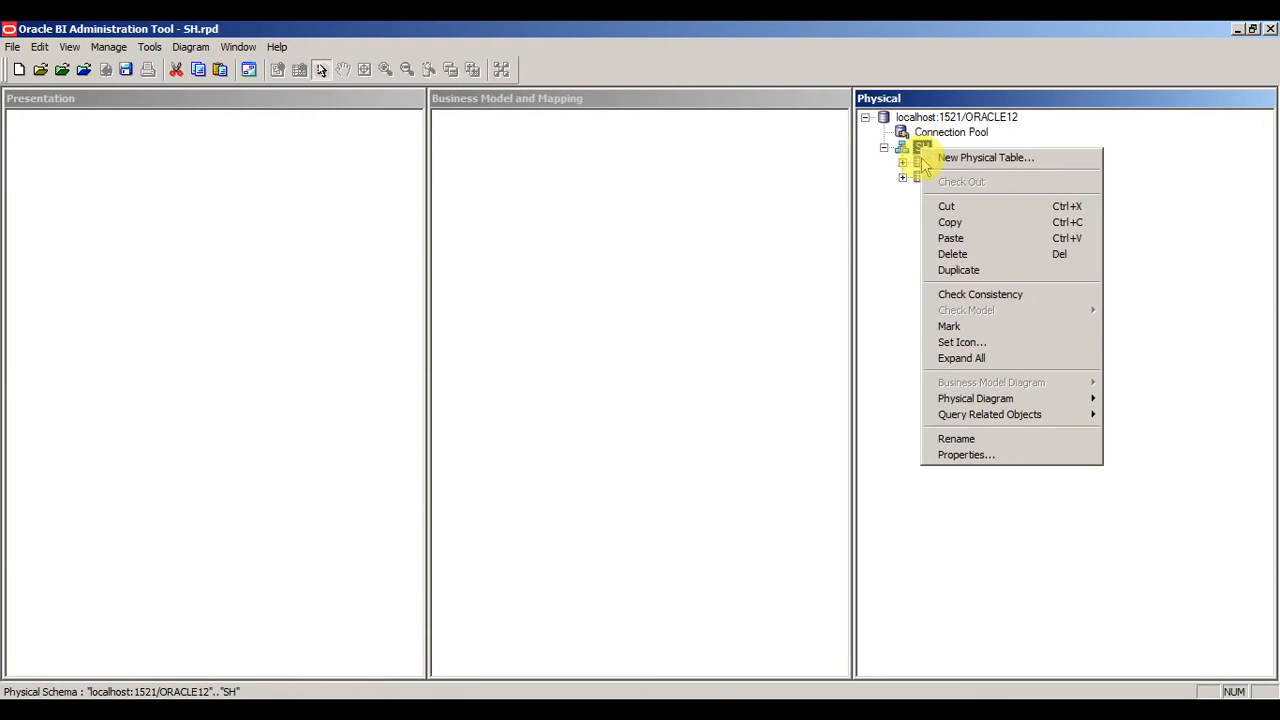
mouse_move(969, 400)
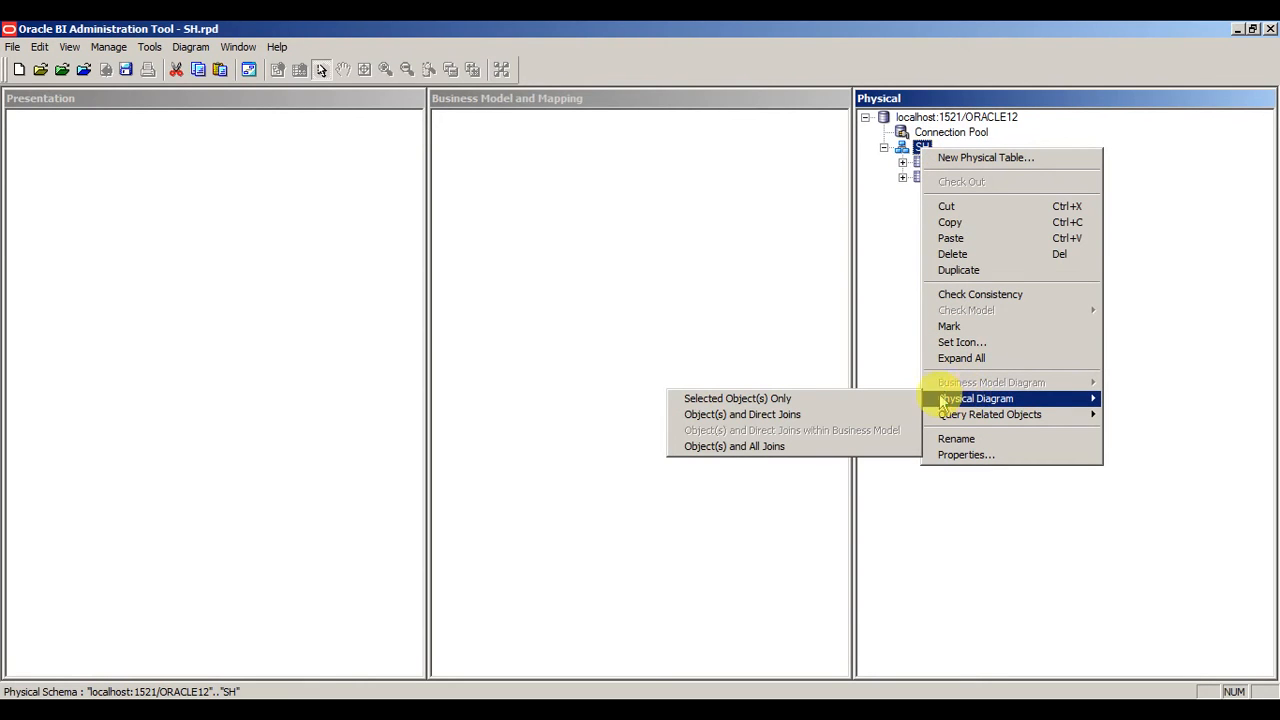
click(745, 455)
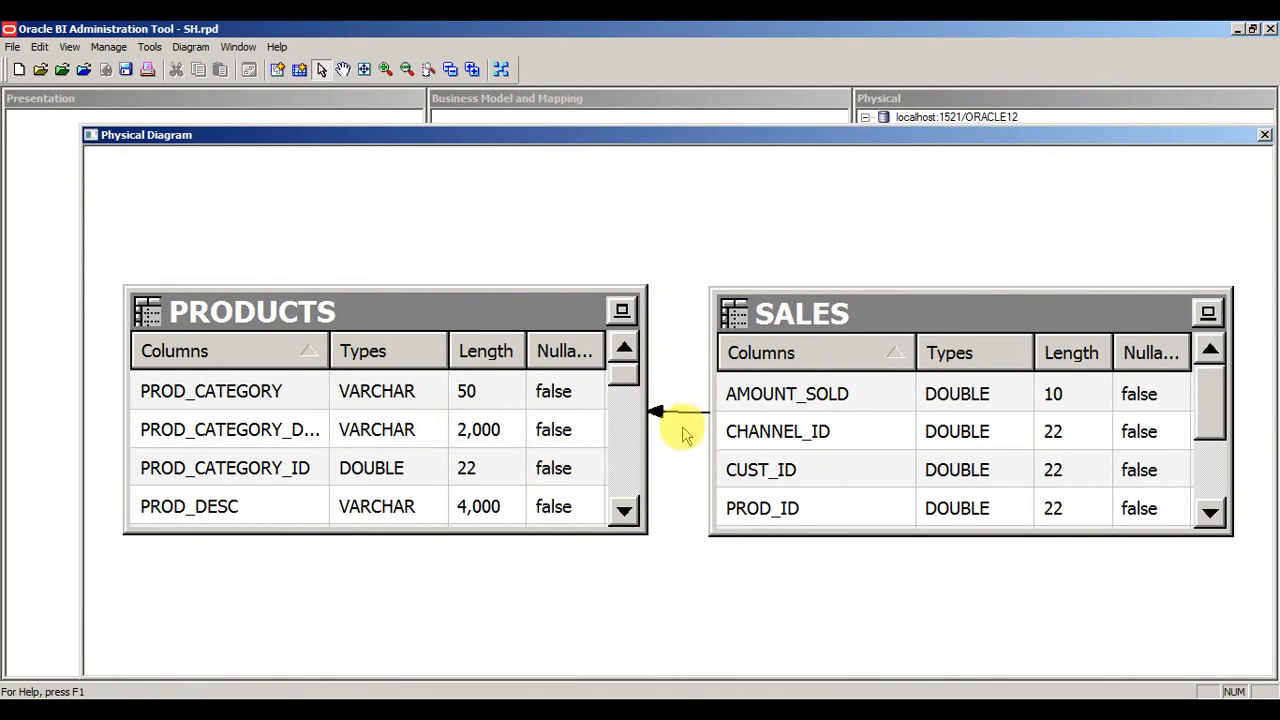
click(678, 411)
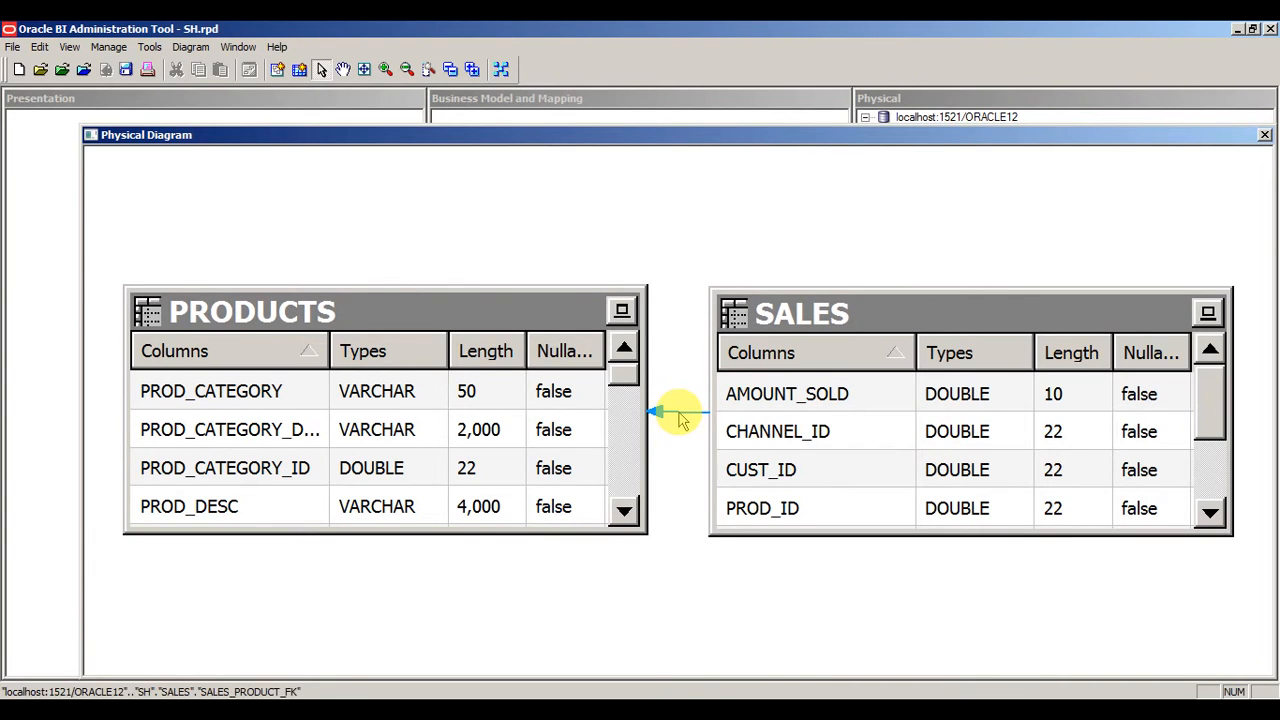
double_click(678, 413)
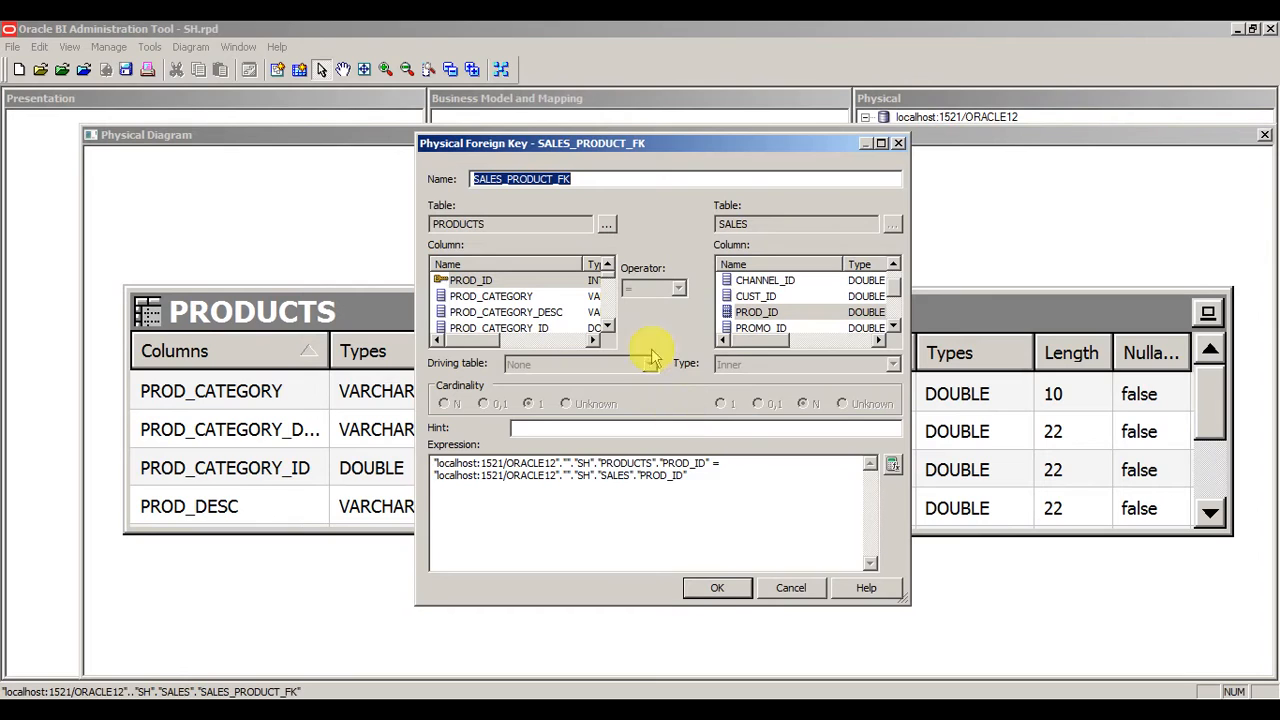
drag(688, 147, 671, 72)
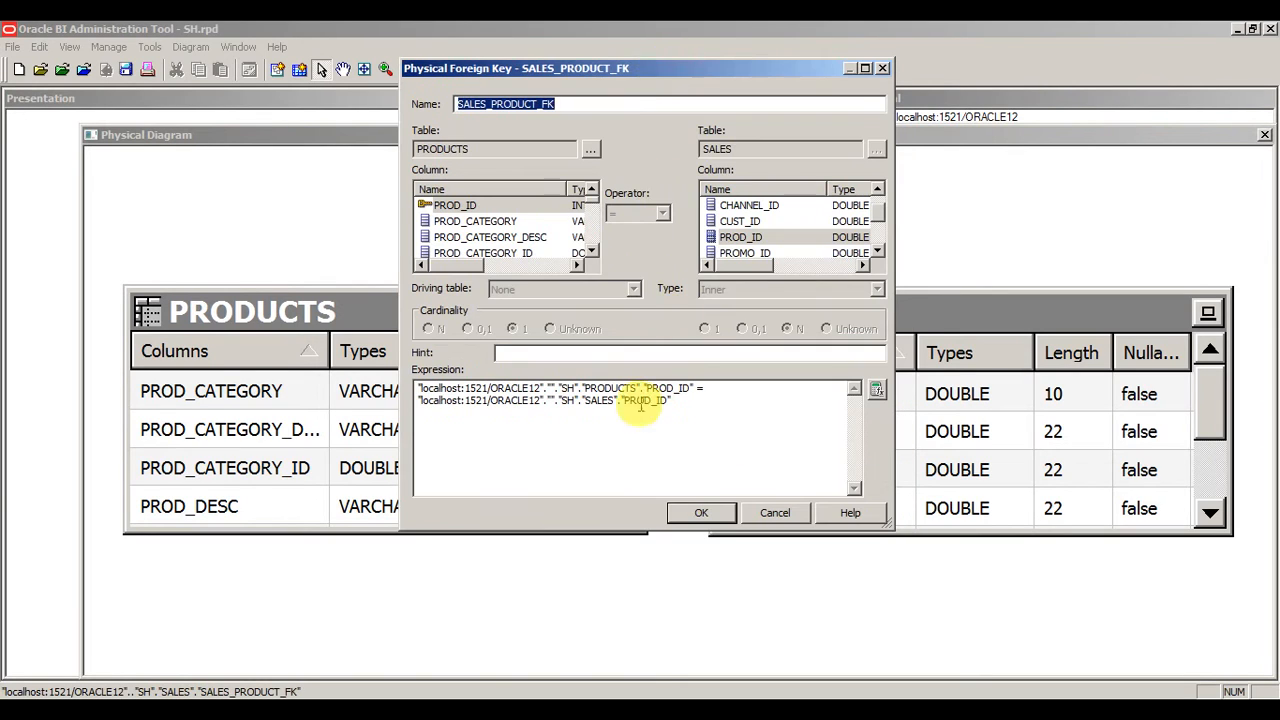
click(458, 207)
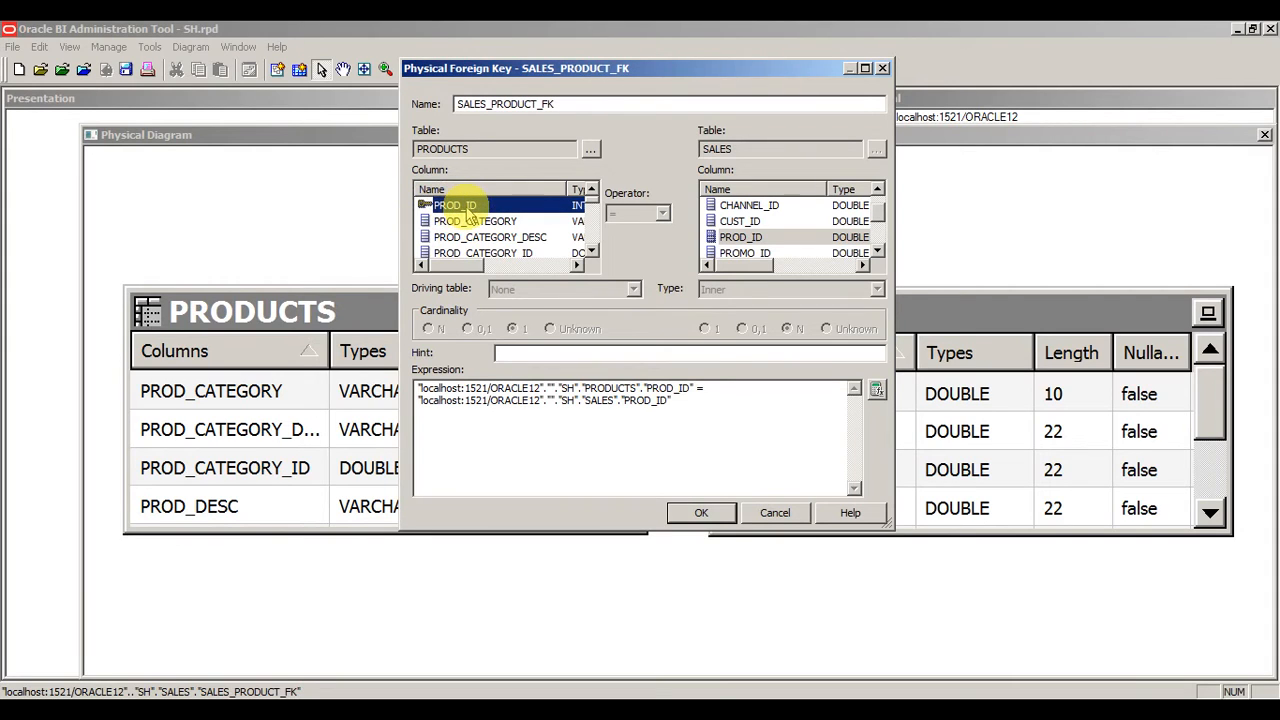
click(742, 240)
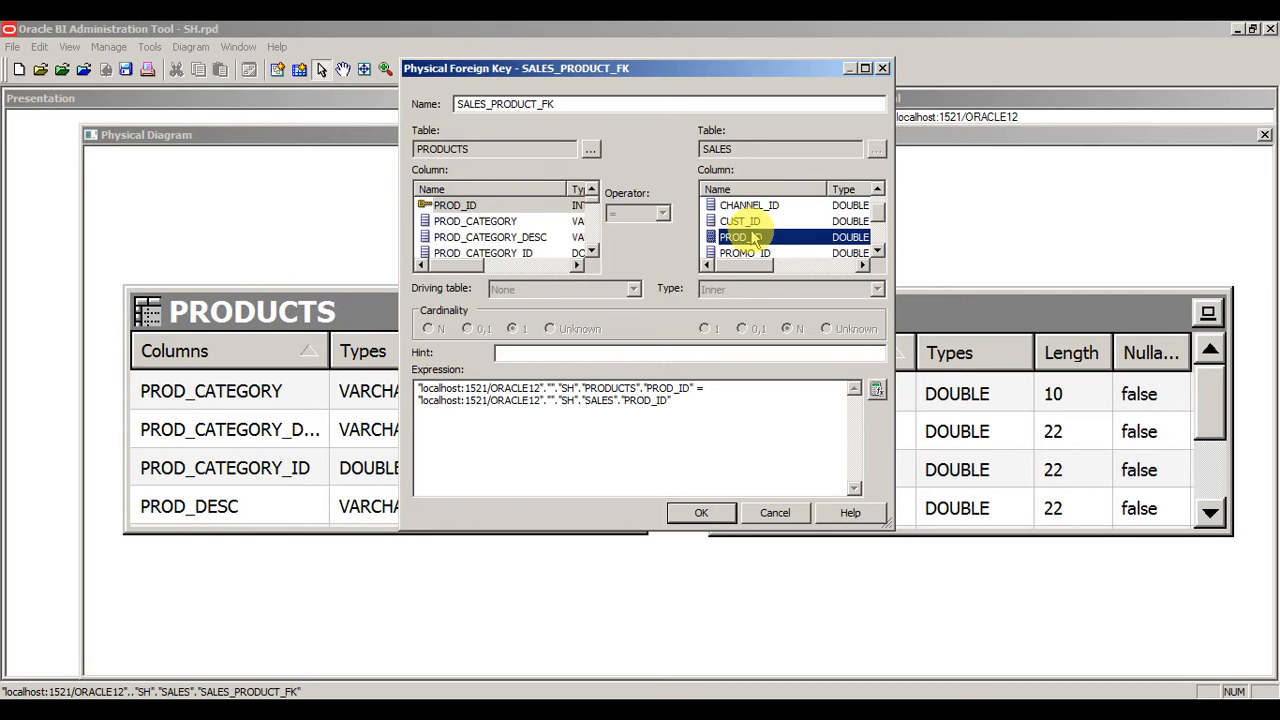
click(700, 424)
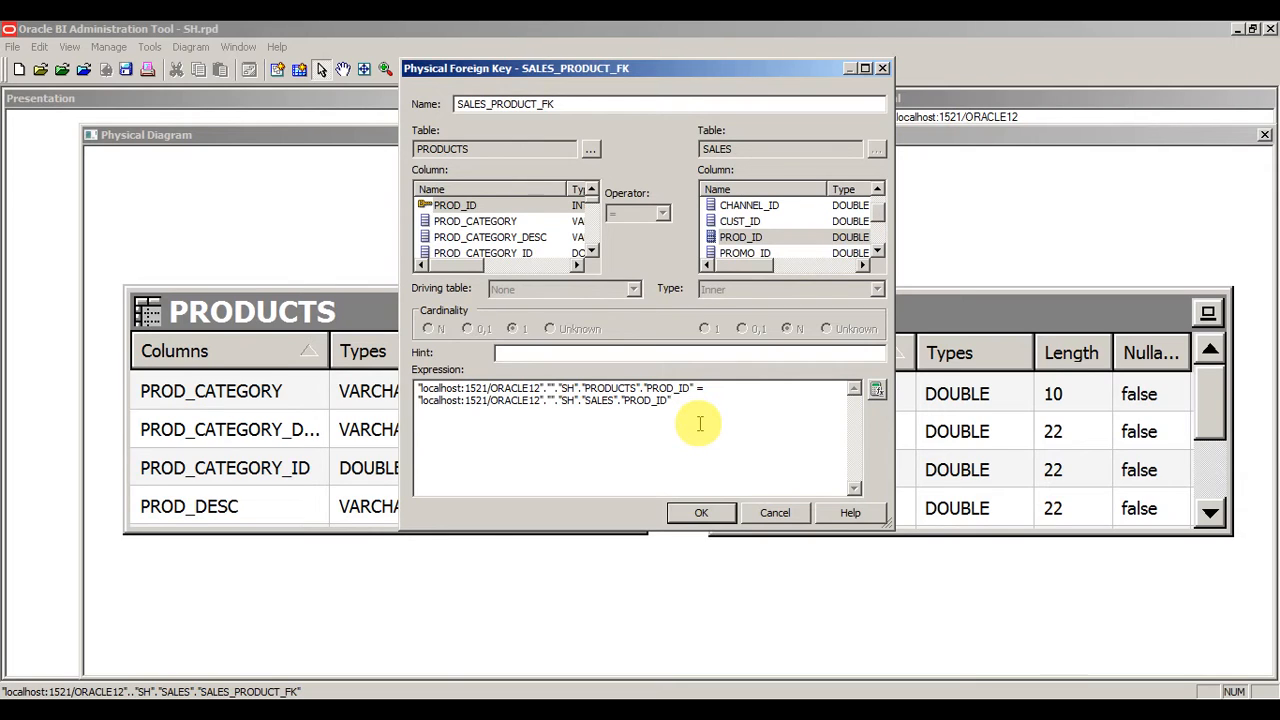
drag(680, 400, 512, 380)
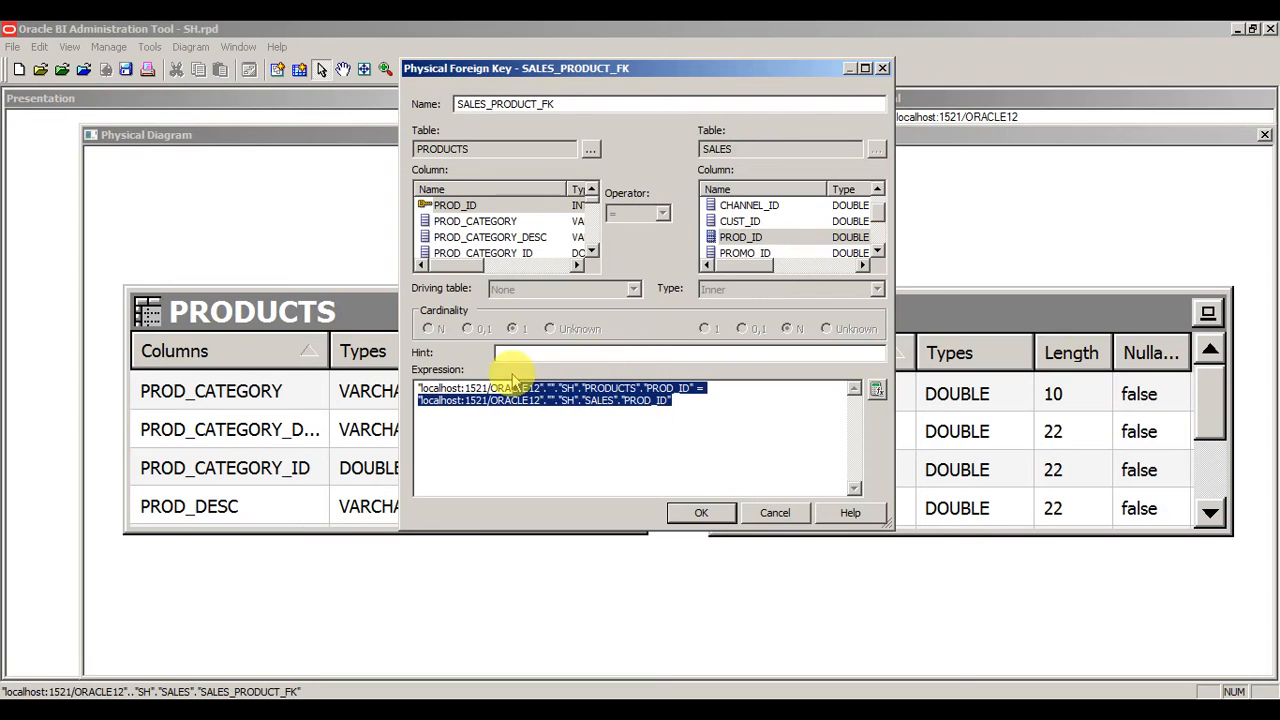
click(701, 512)
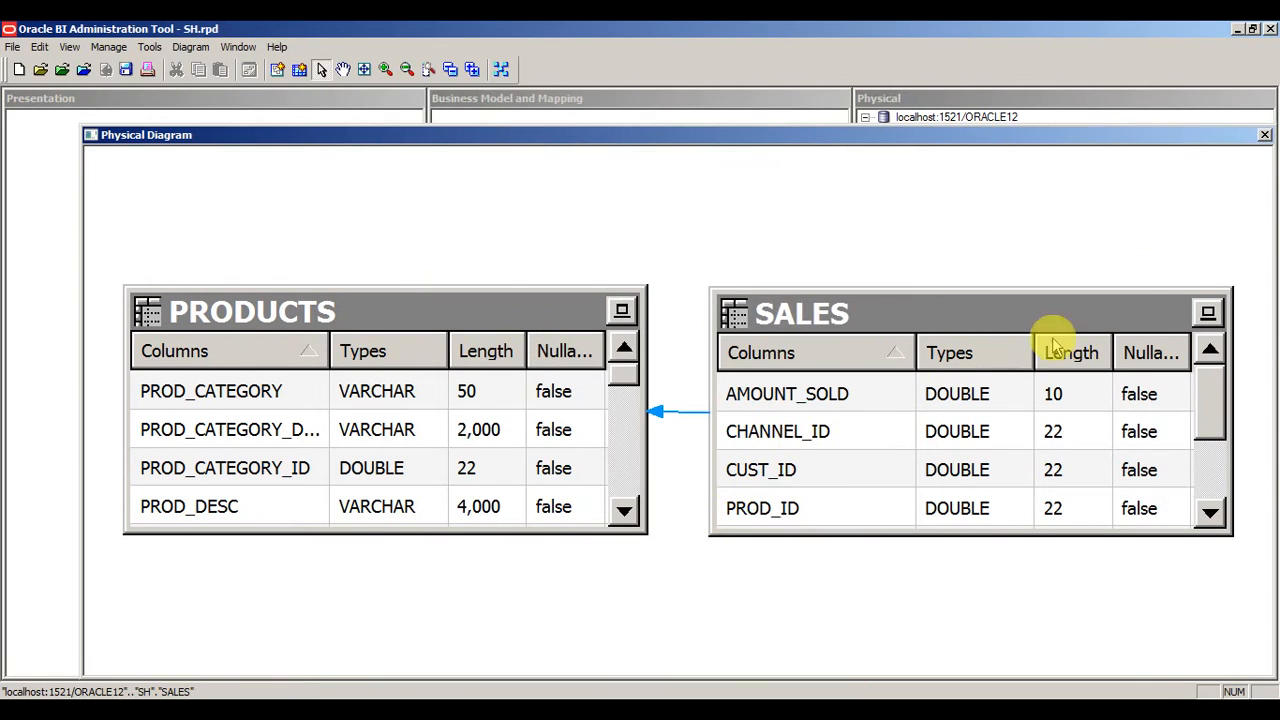
- Close the diagram and click through the database, Connection Pool, SH, PRODUCTS and SALES nodes
click(1265, 135)
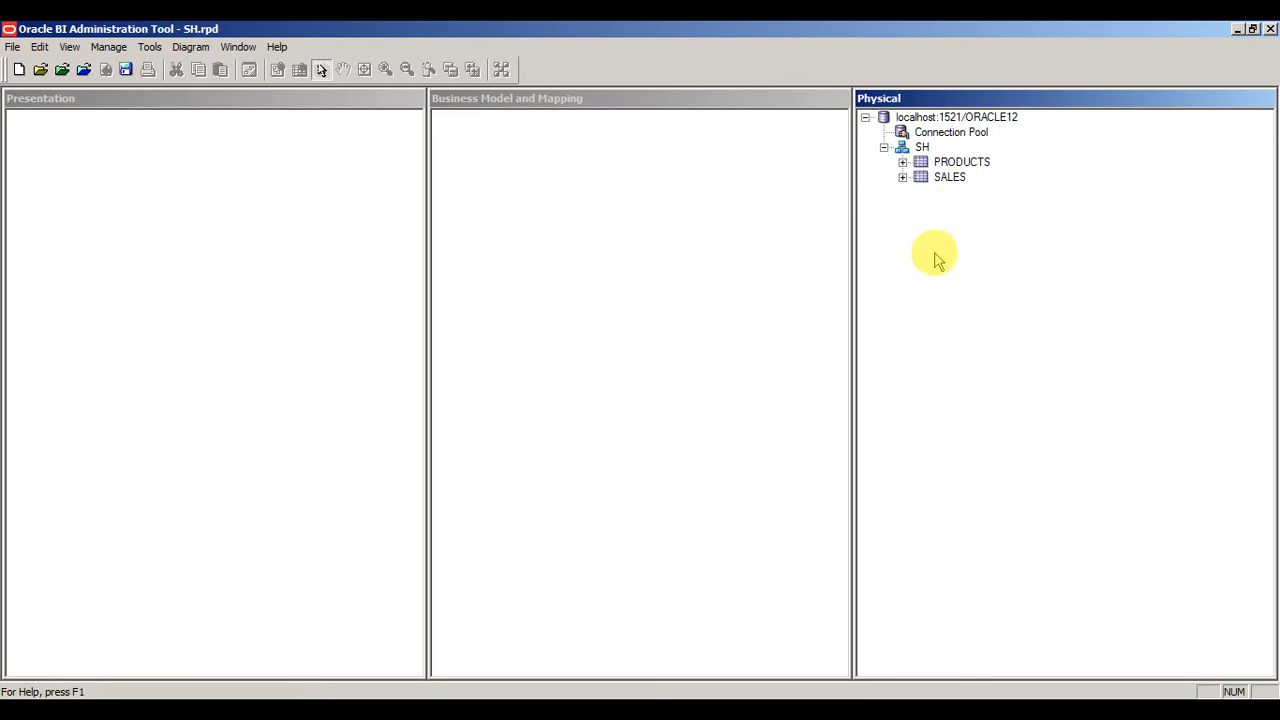
click(922, 147)
click(925, 117)
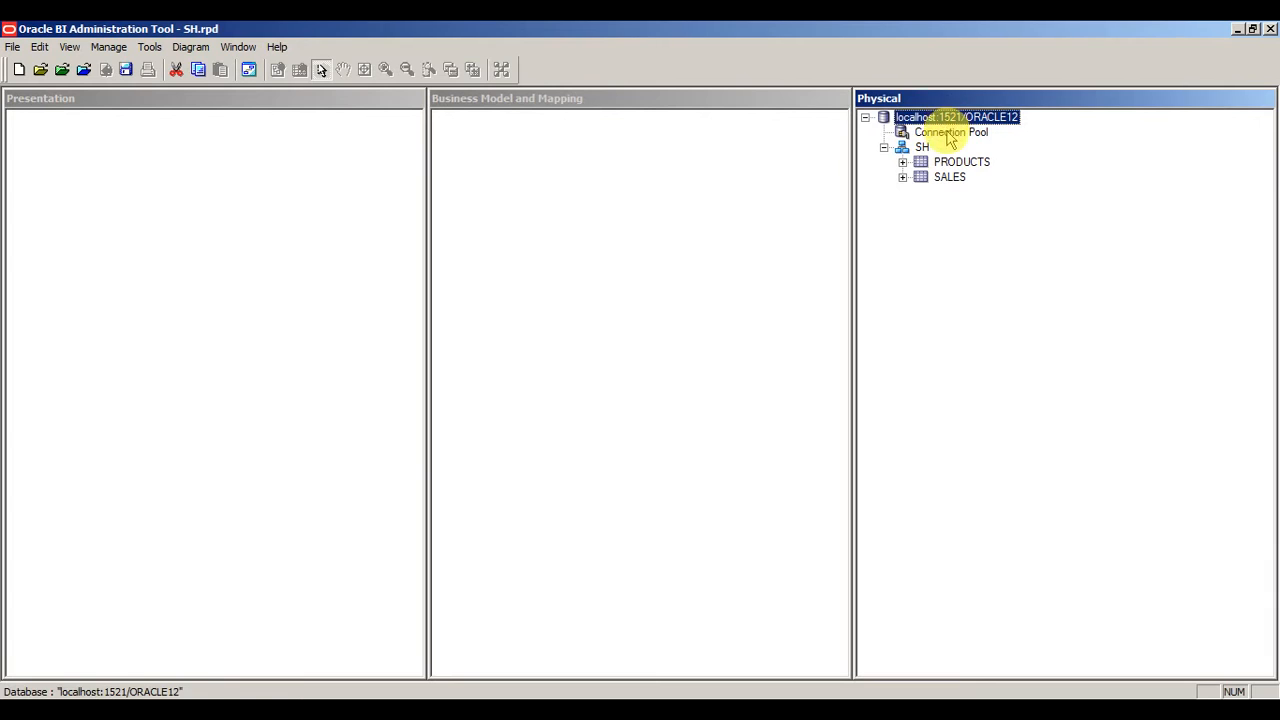
click(945, 132)
click(922, 147)
click(945, 162)
click(945, 177)
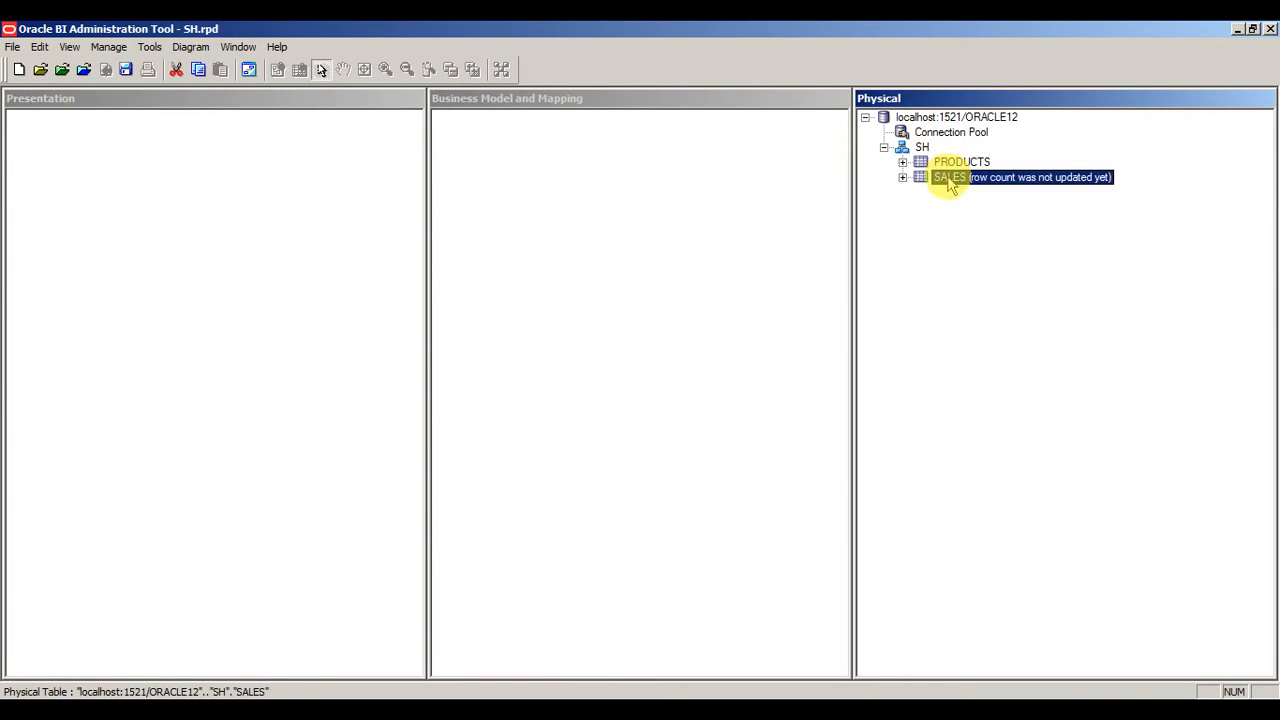
click(999, 209)
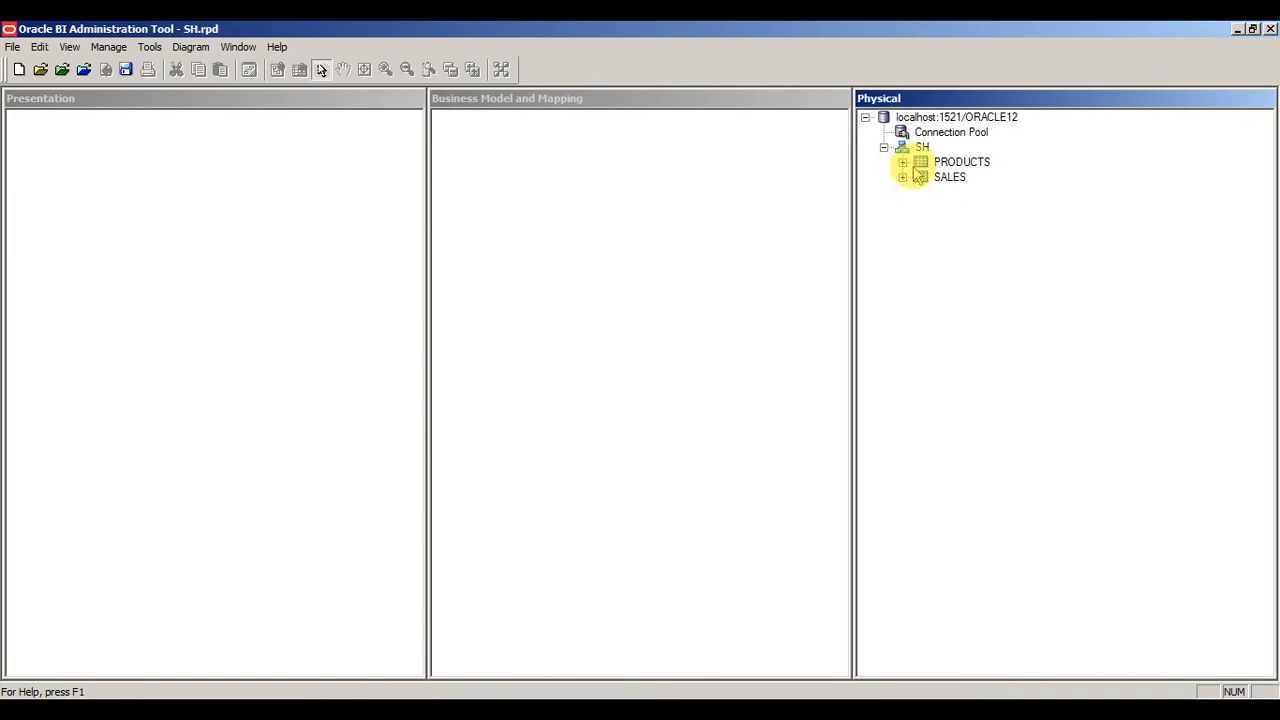
- Expand PRODUCTS to review columns such as PROD_CATEGORY and SUPPLIER_ID, then collapse it
click(903, 162)
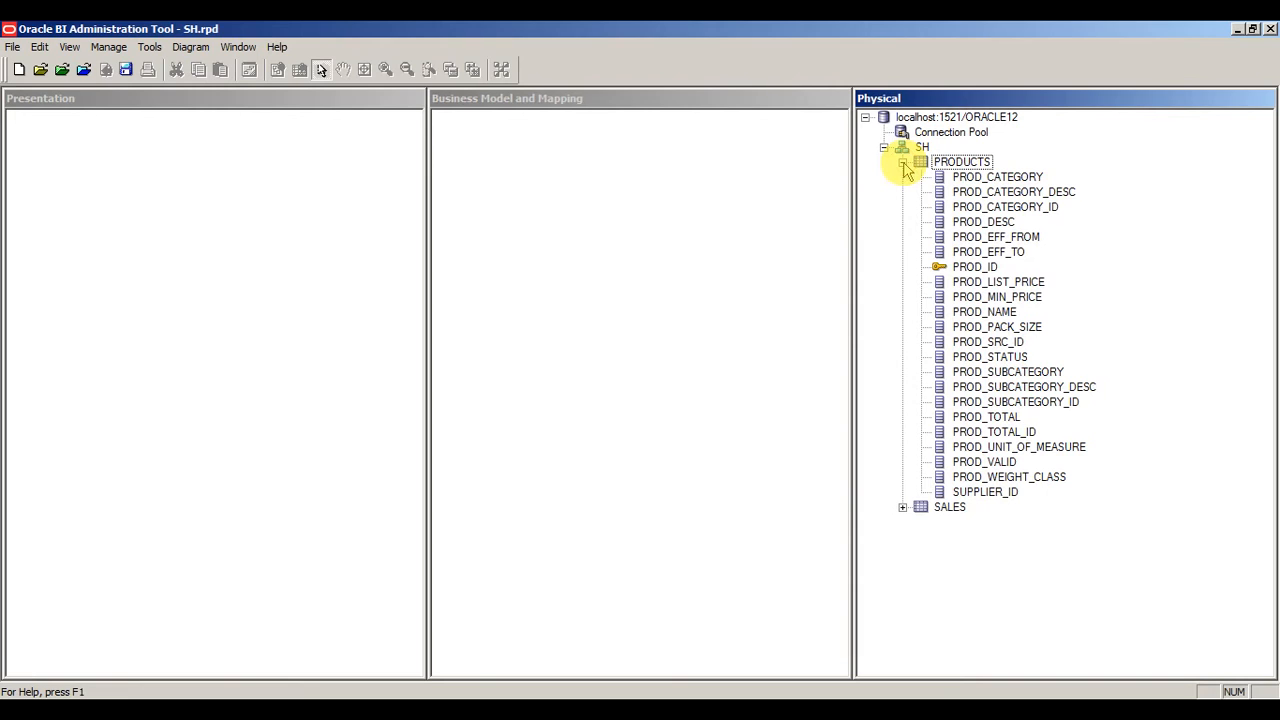
click(975, 192)
click(985, 388)
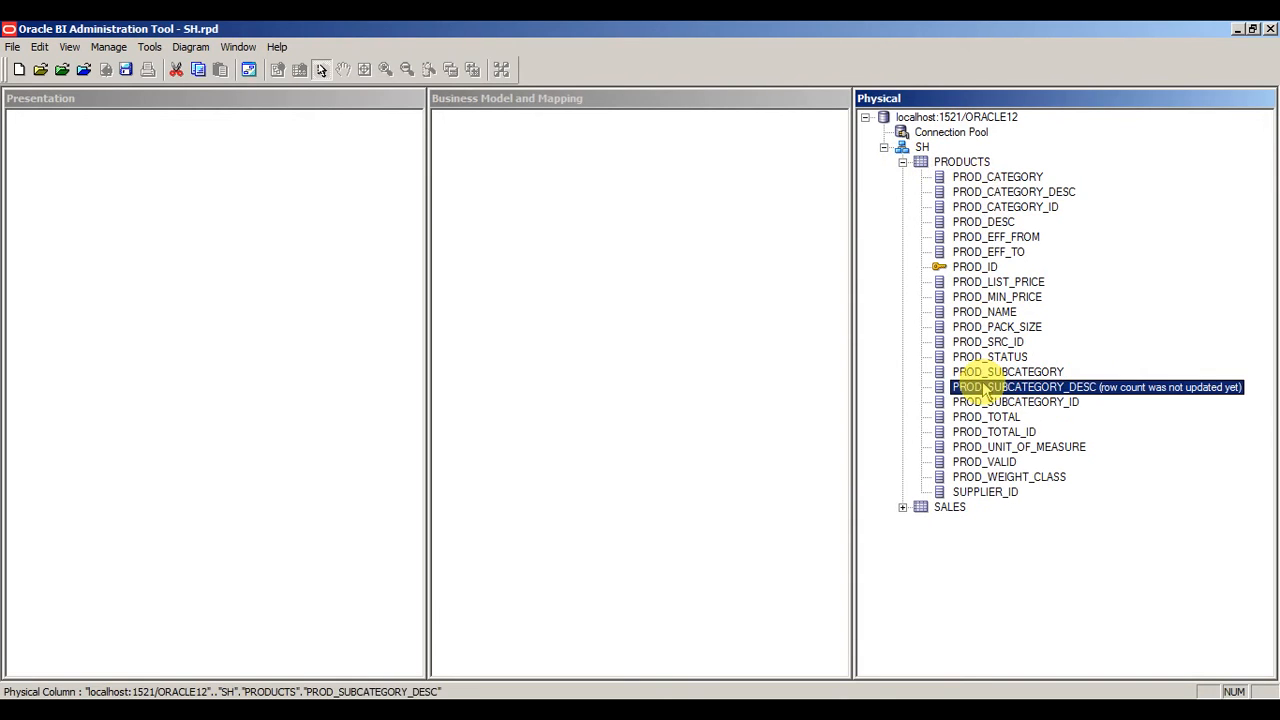
click(982, 494)
click(958, 180)
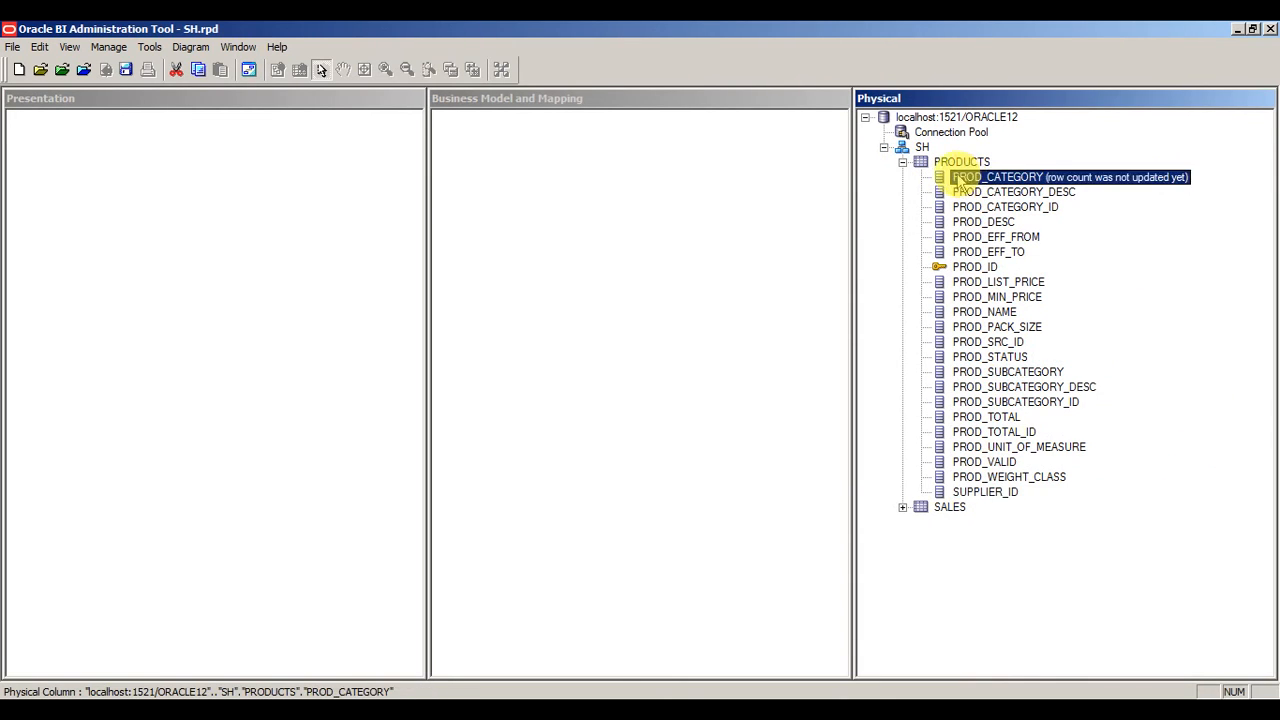
click(903, 162)
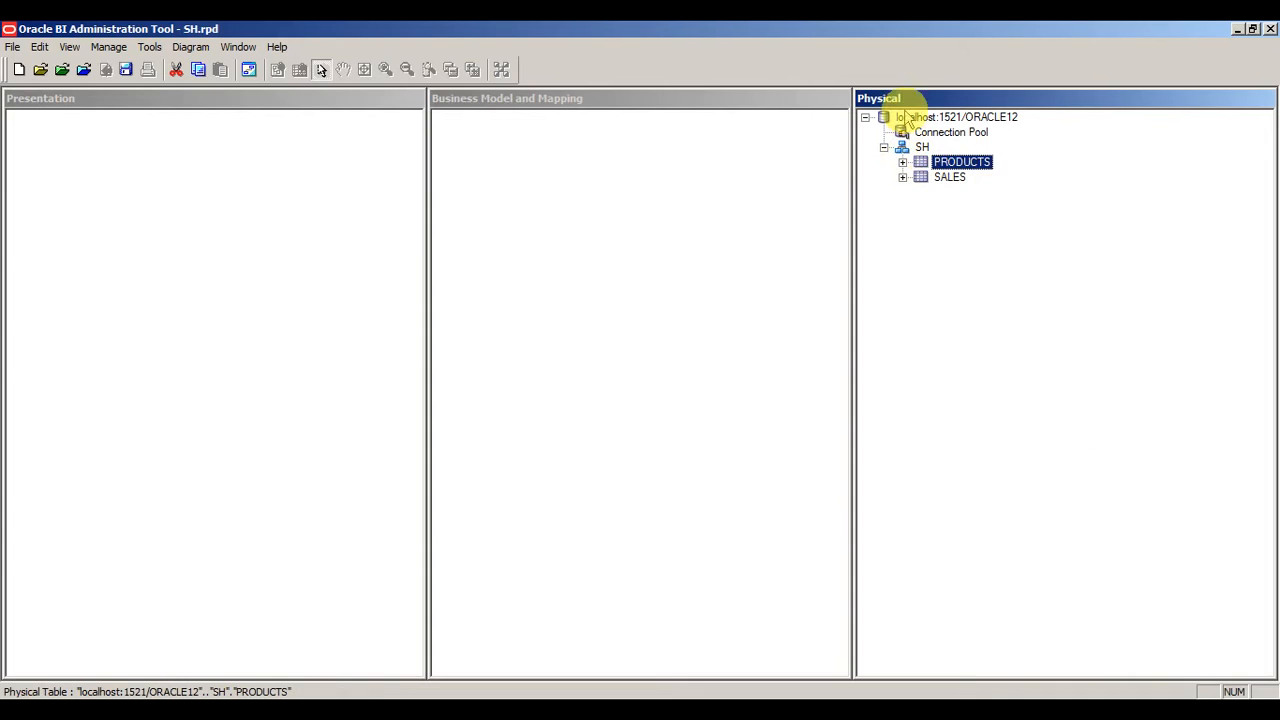
click(917, 120)
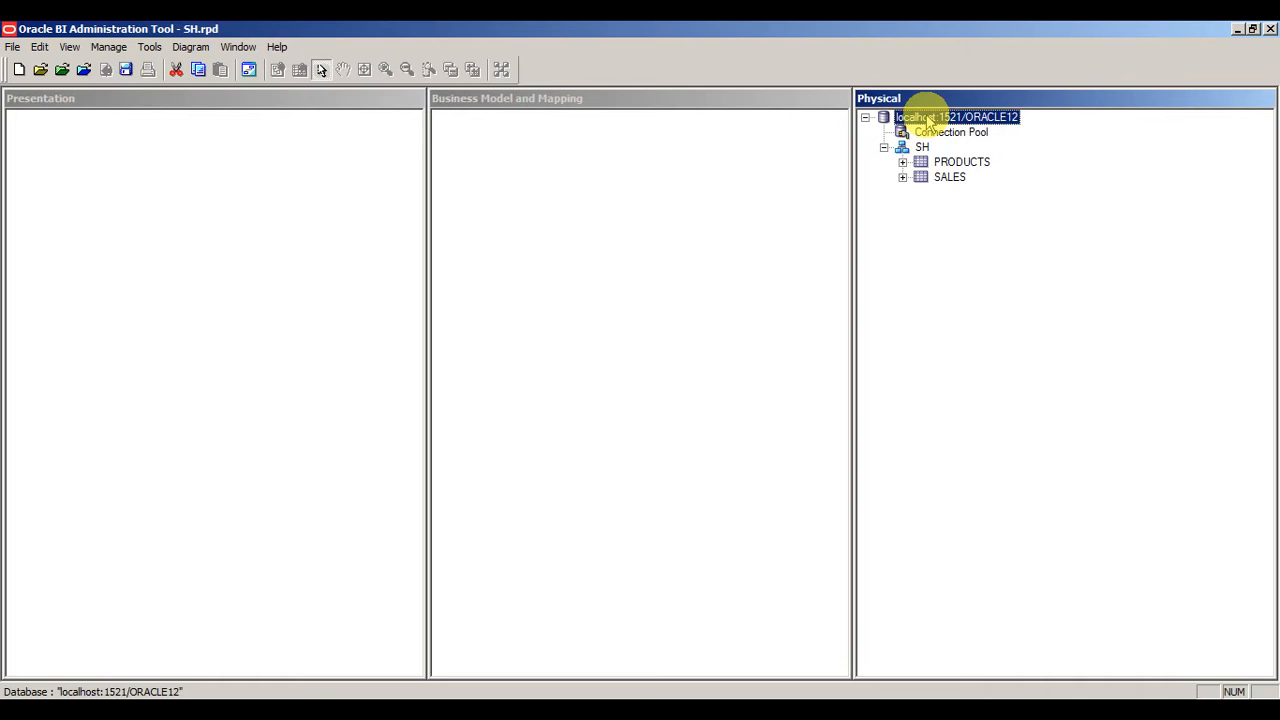
- Open and close the properties of the ORACLE12 database, SH schema and PRODUCTS table without changes
double_click(931, 122)
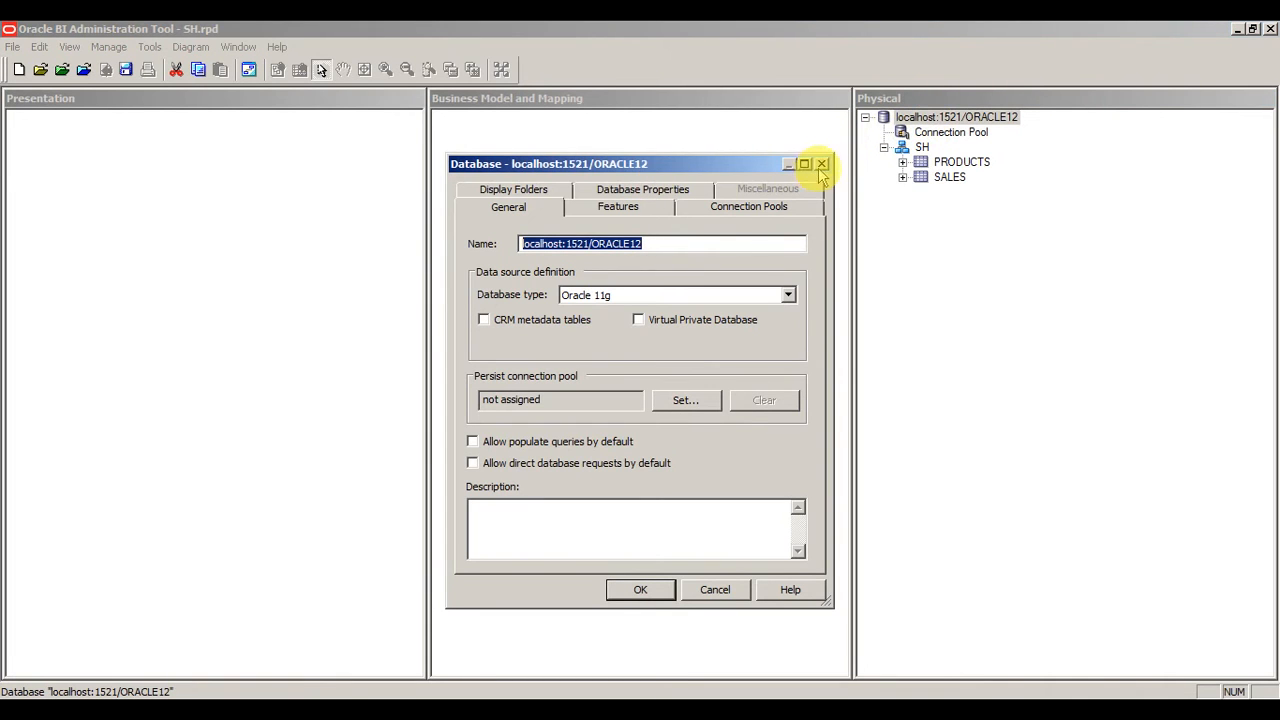
click(821, 164)
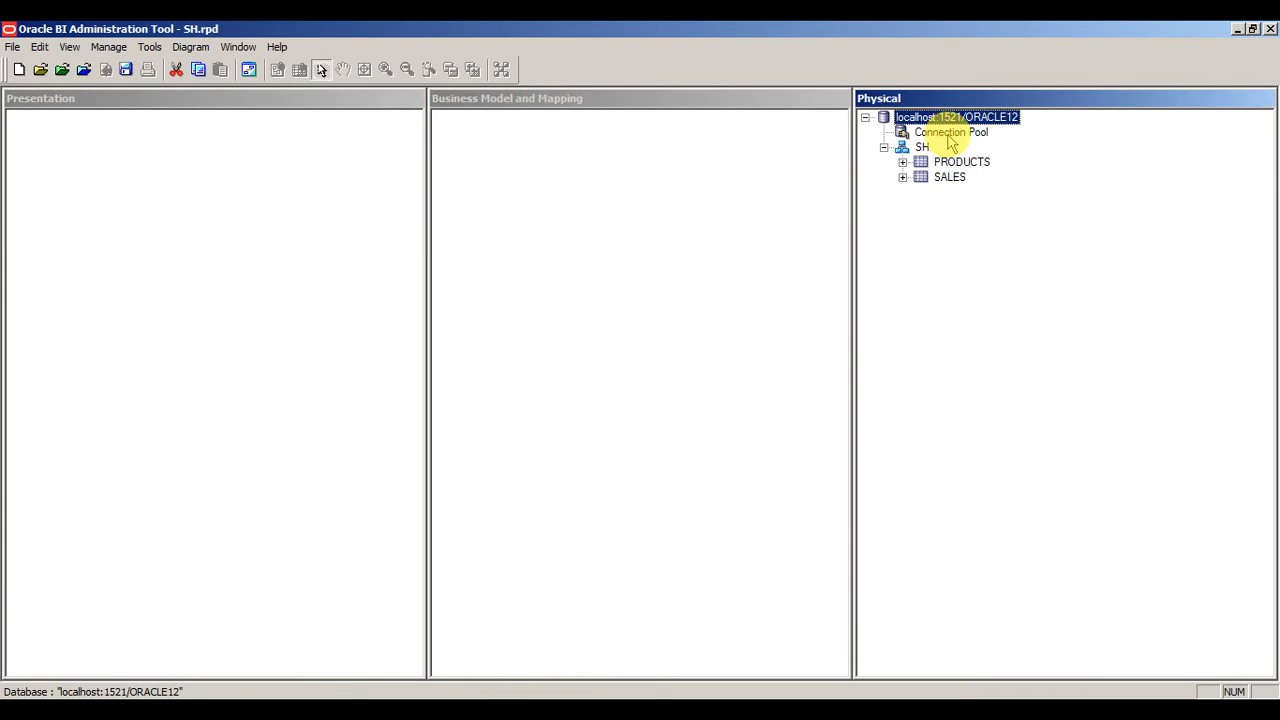
click(947, 136)
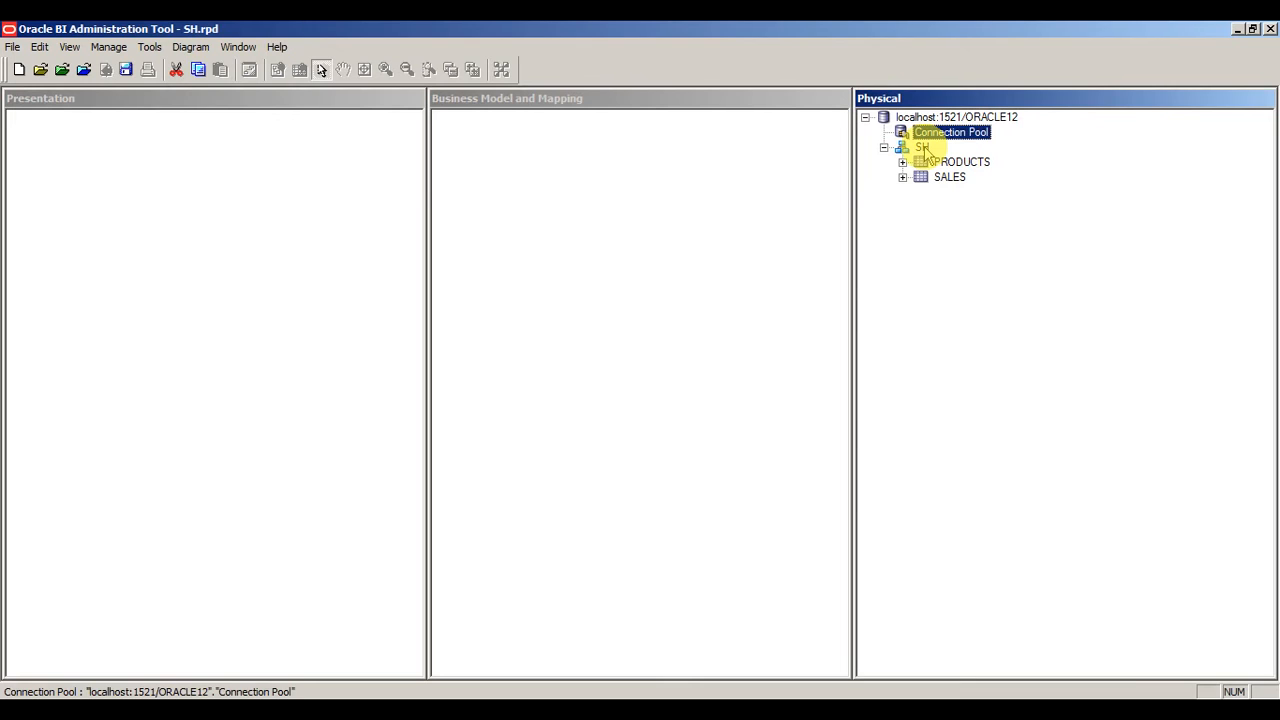
double_click(922, 148)
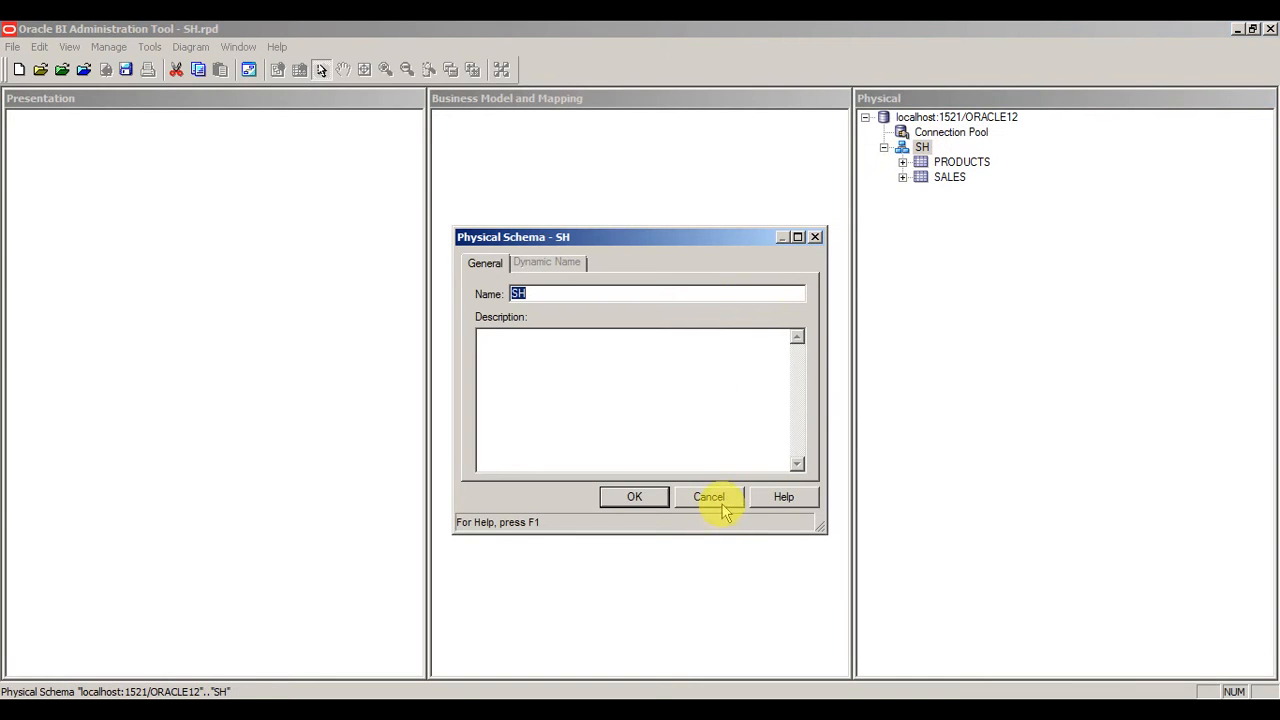
click(716, 499)
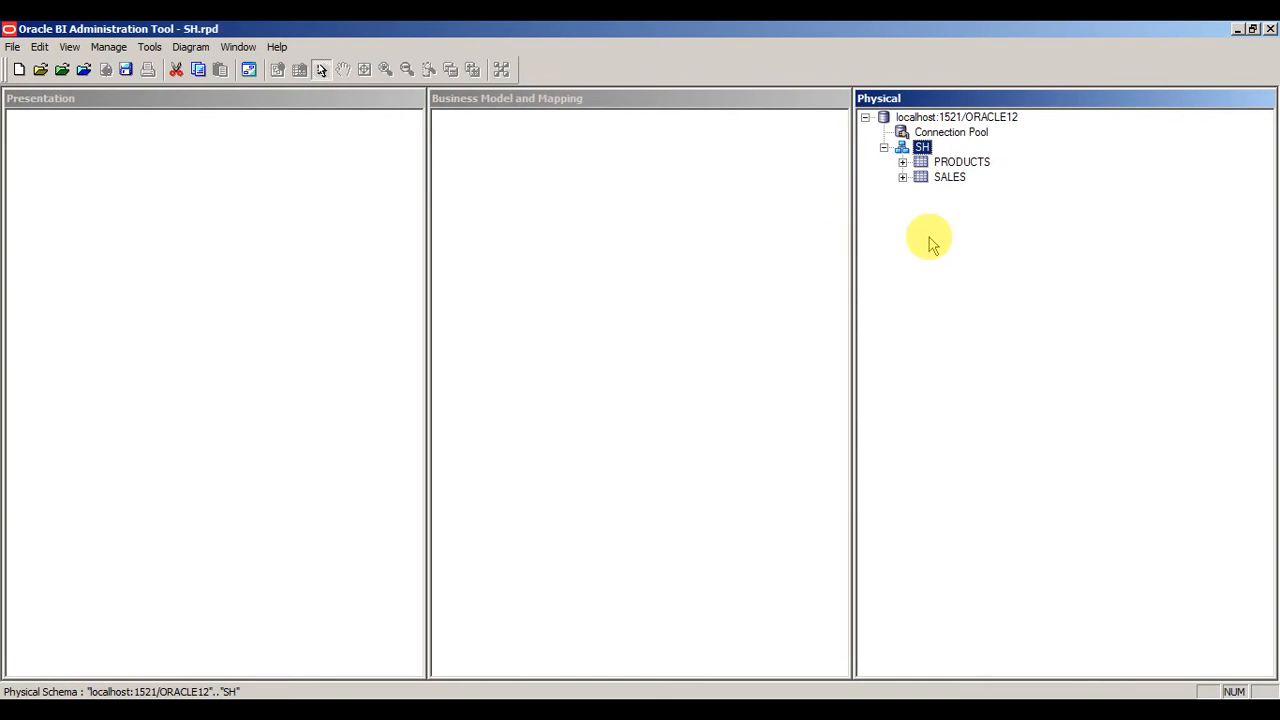
double_click(960, 163)
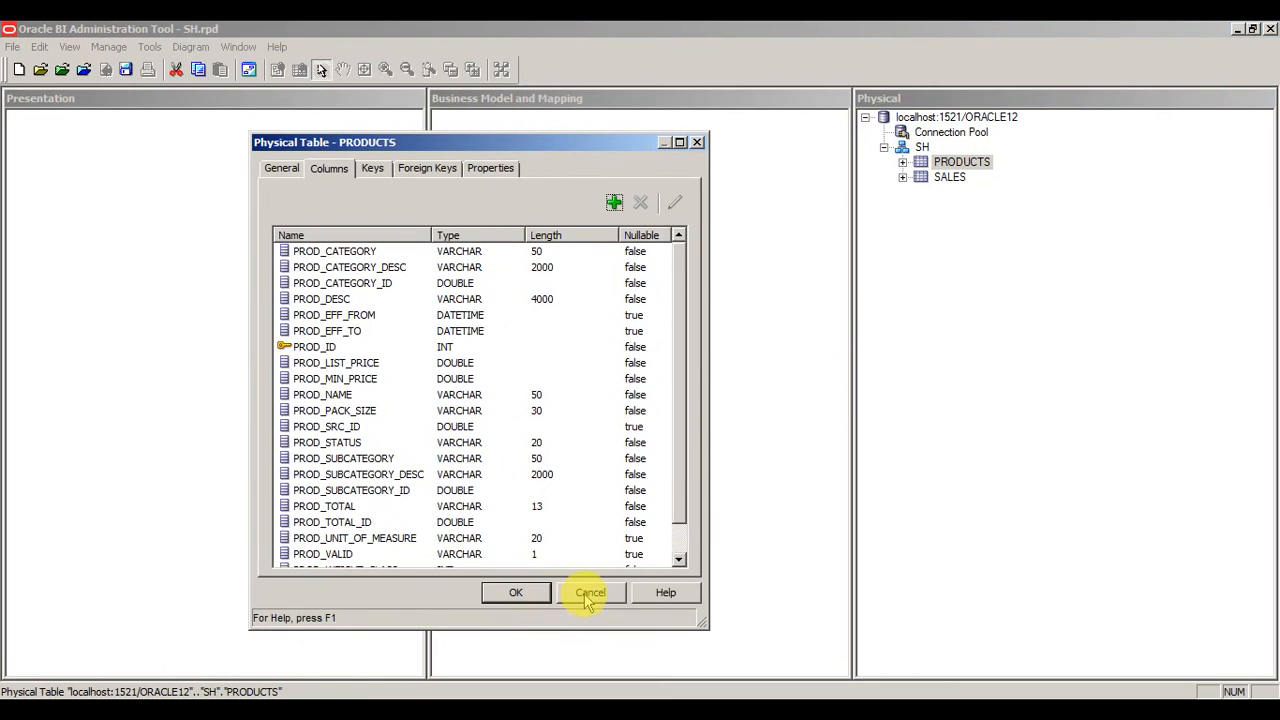
click(590, 594)
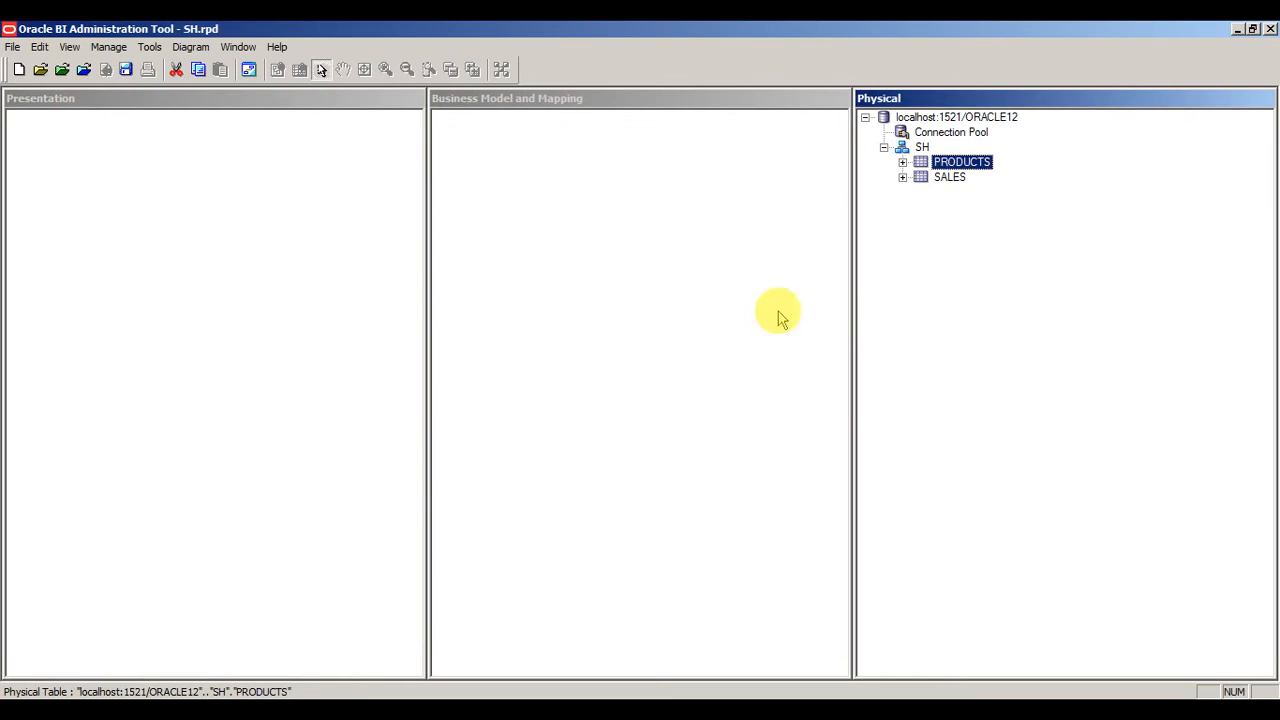
- Inspect the PROD_CATEGORY column's properties, then collapse PRODUCTS and select SH
click(902, 163)
double_click(990, 177)
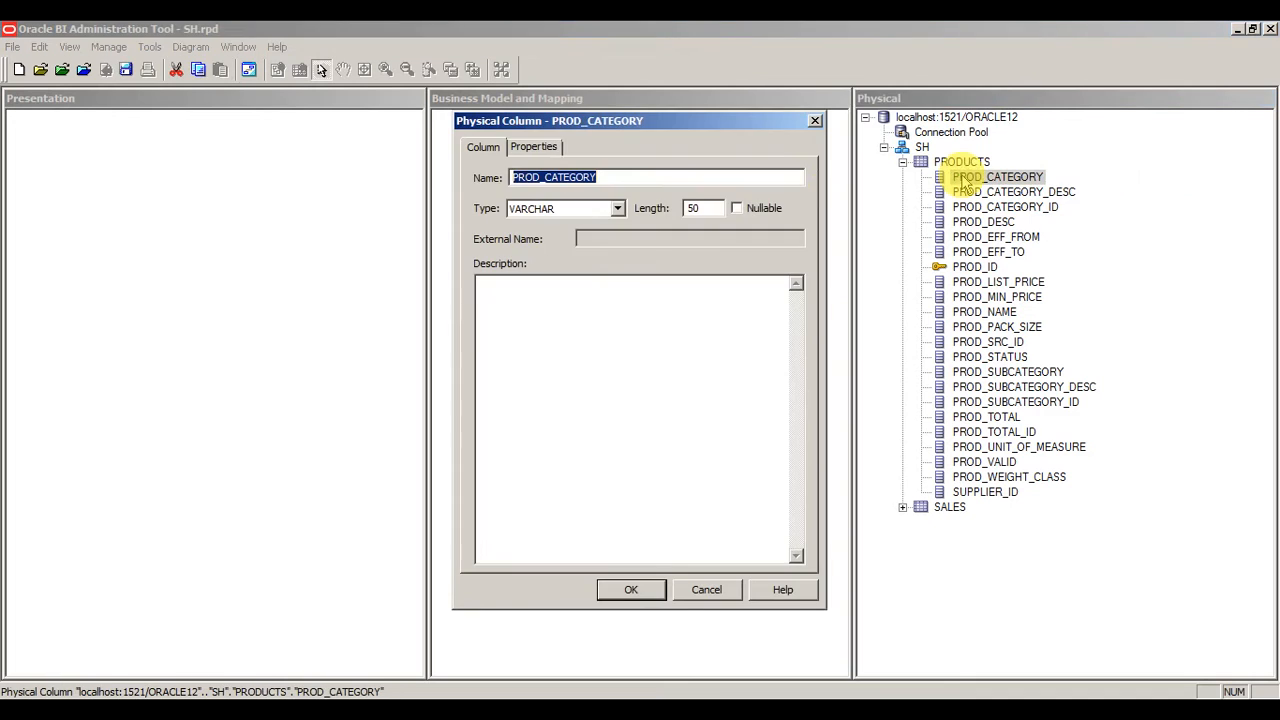
click(814, 122)
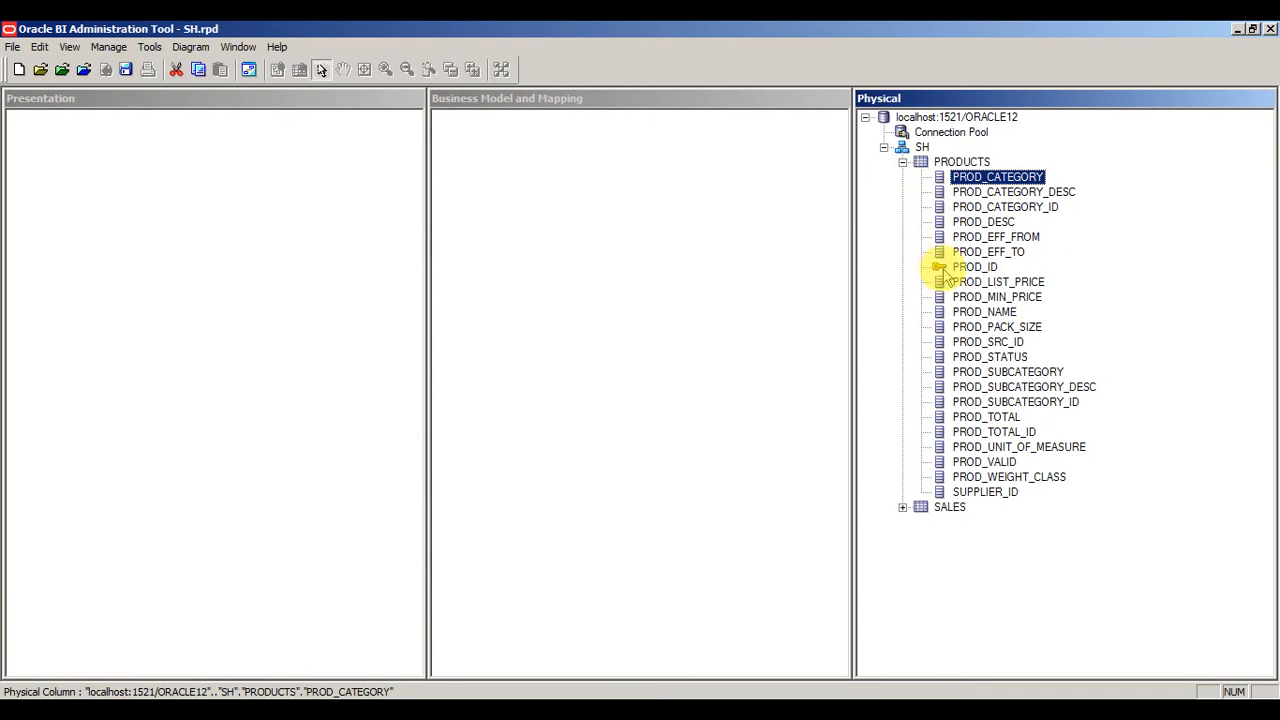
click(902, 162)
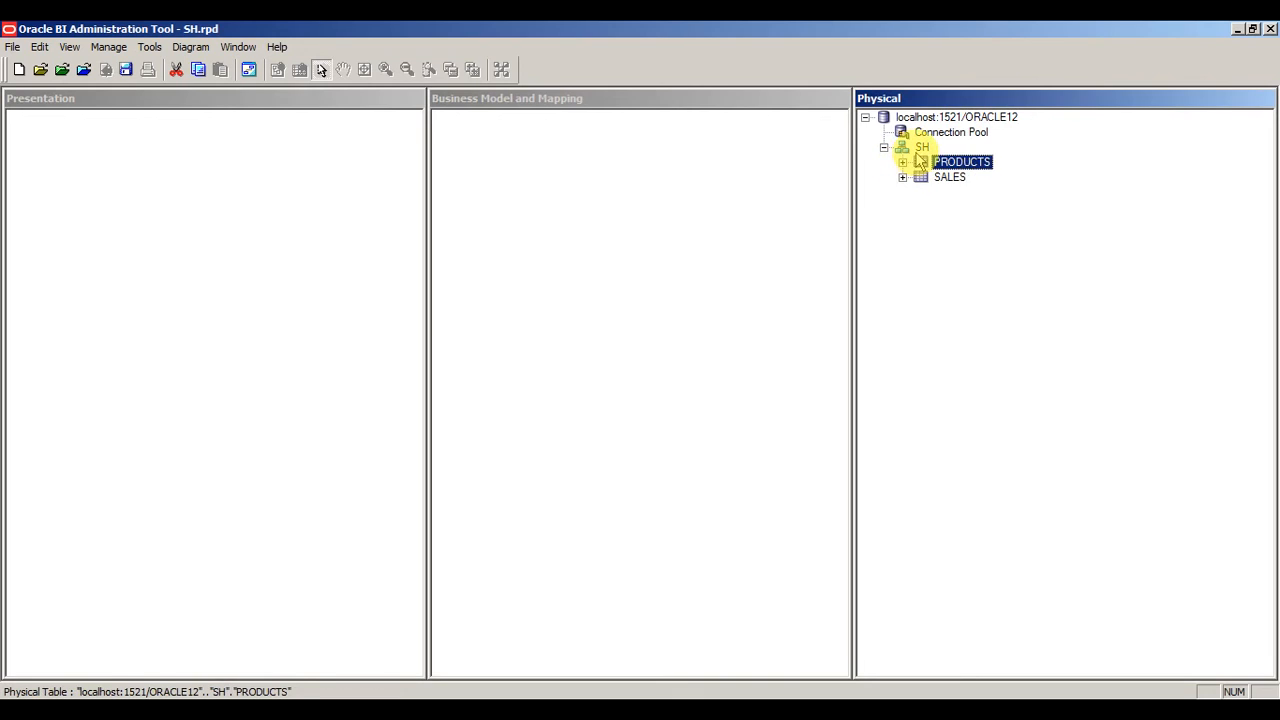
click(921, 148)
- Diagram the SH schema using Physical Diagram > Object(s) and Direct Joins
right_click(921, 149)
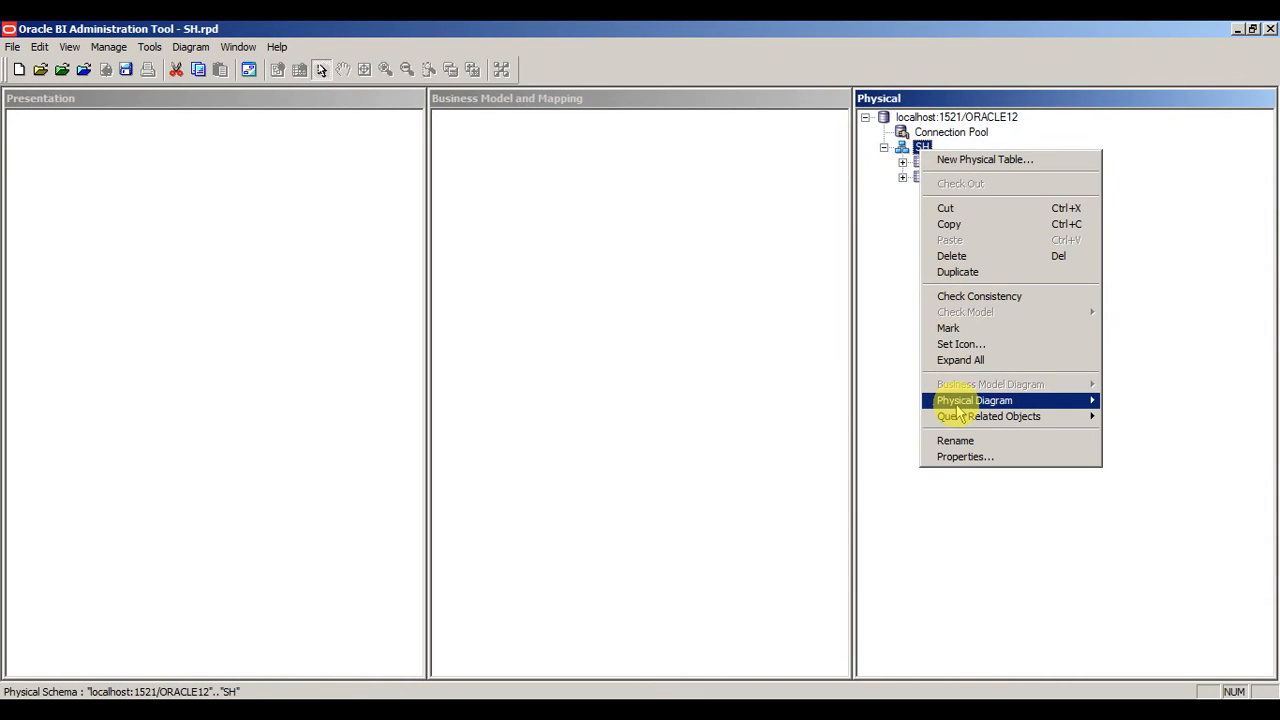
mouse_move(958, 405)
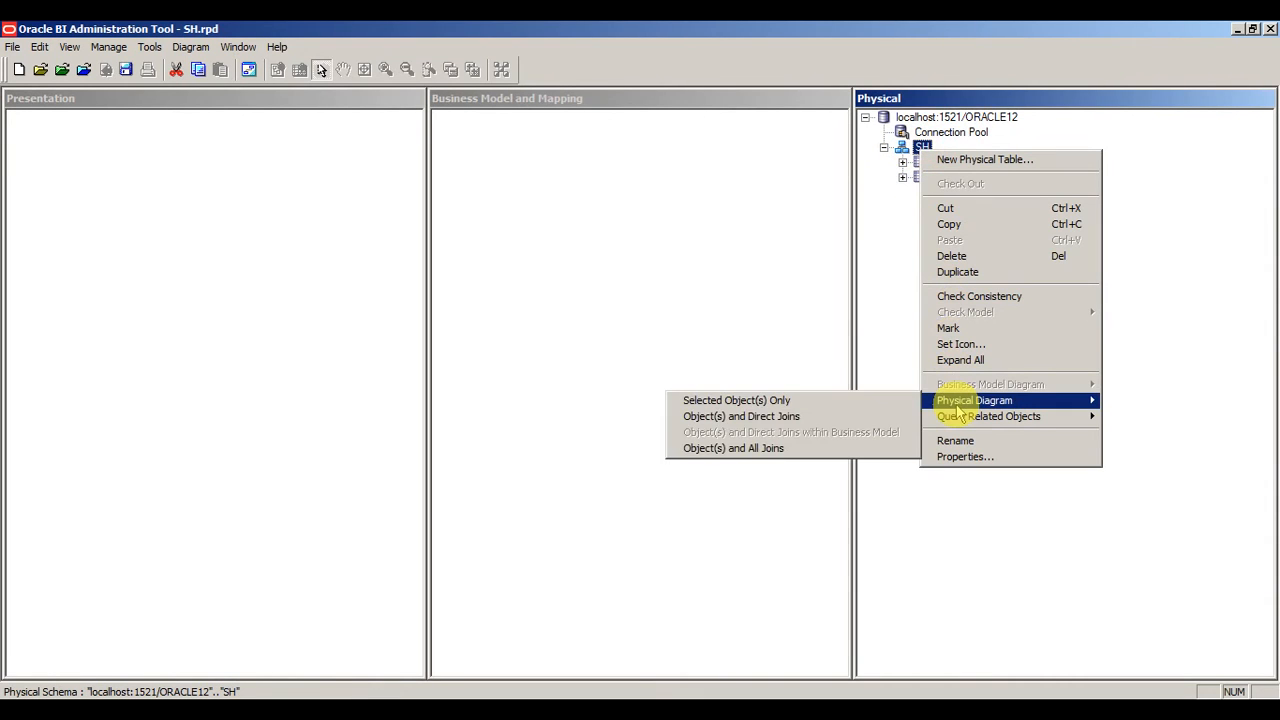
click(828, 418)
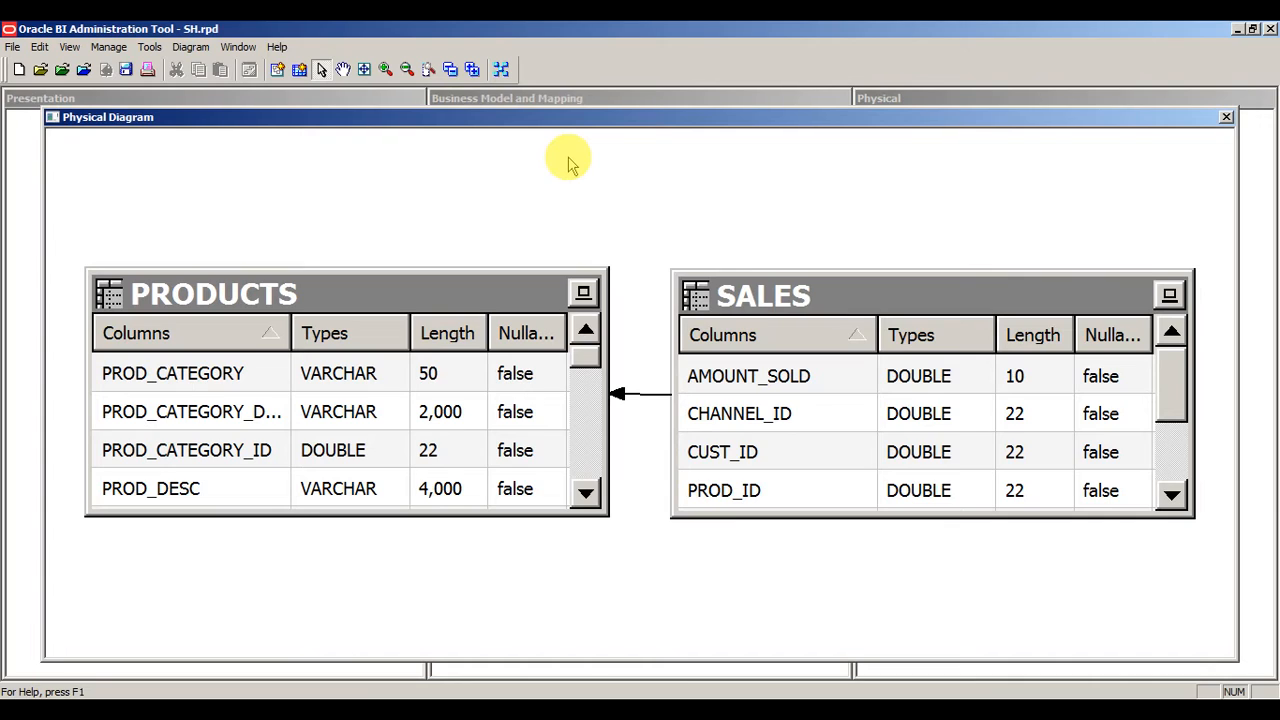
- Collapse PRODUCTS and SALES to name-only boxes and auto-arrange them together at the centre
click(452, 70)
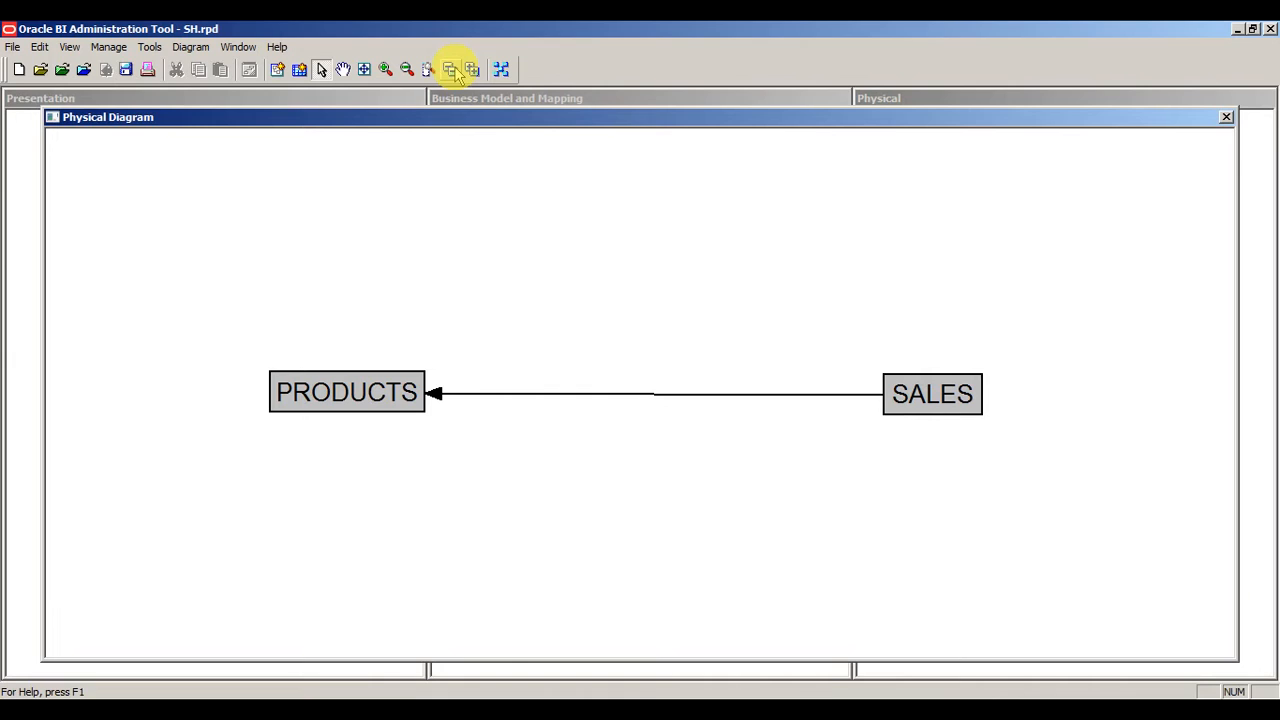
click(389, 378)
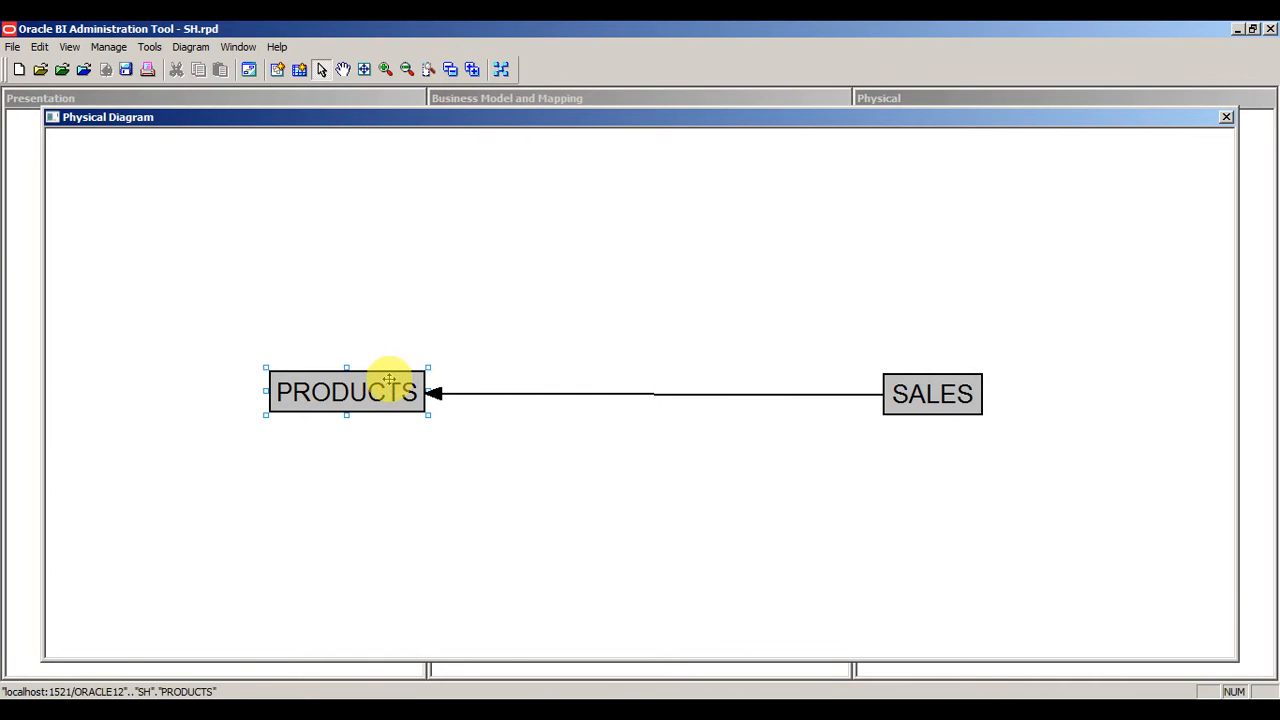
click(618, 293)
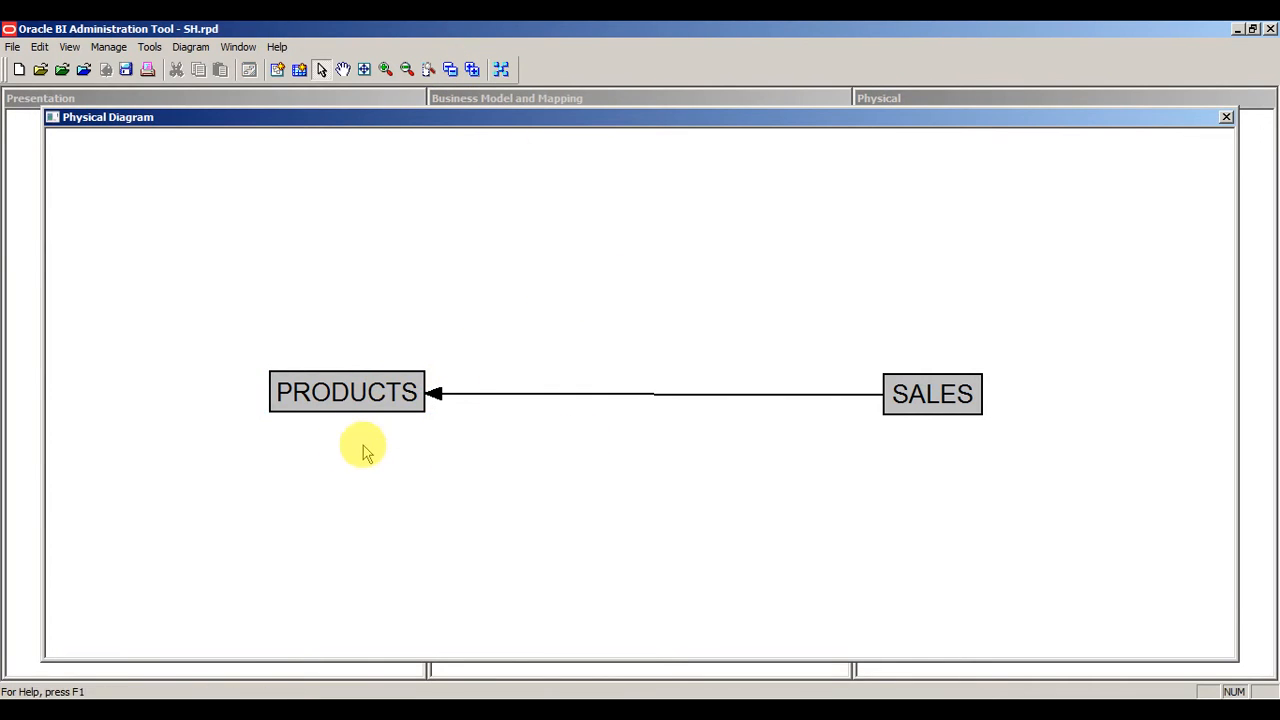
click(501, 70)
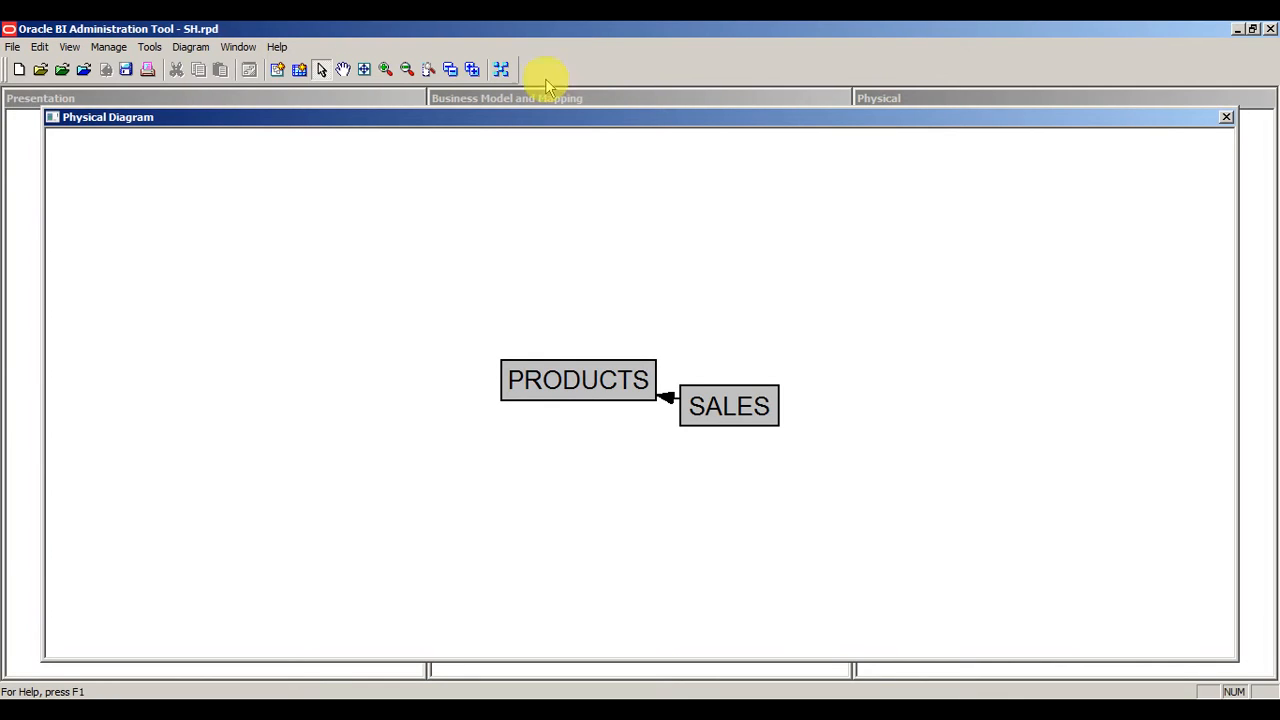
- Expand the diagram tables and drag SALES up beside PRODUCTS
click(472, 69)
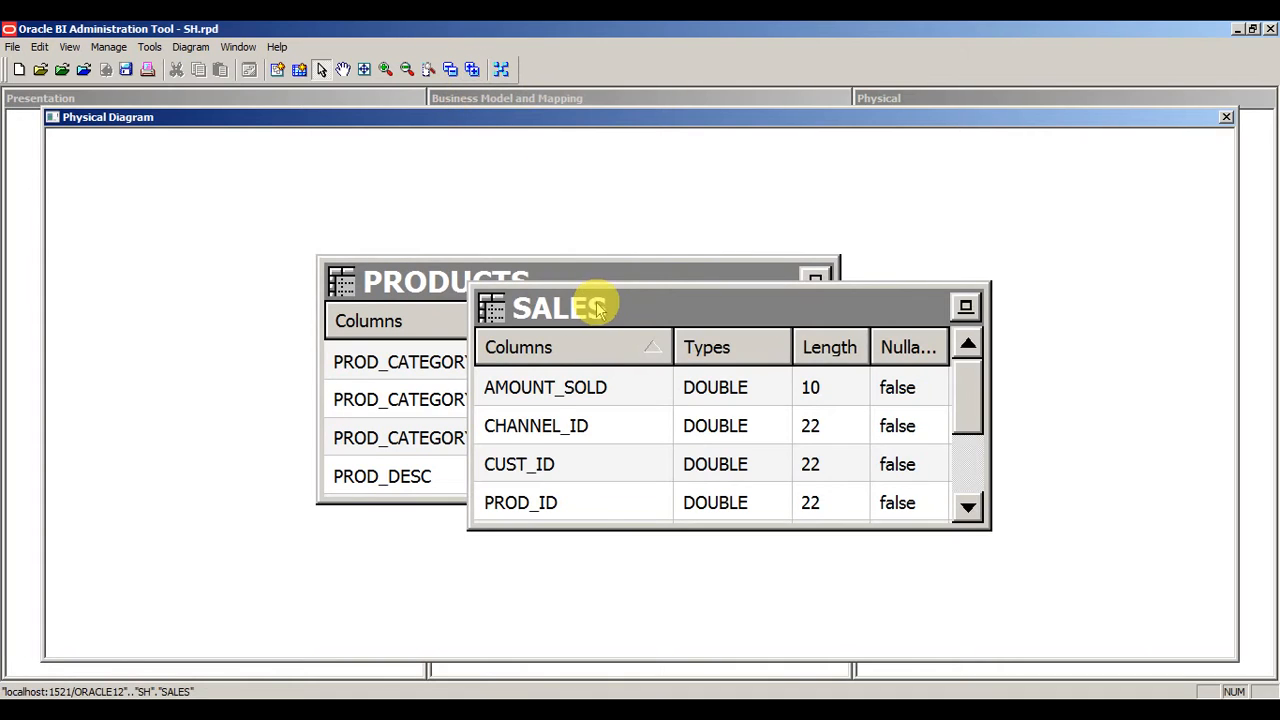
drag(600, 309, 1048, 228)
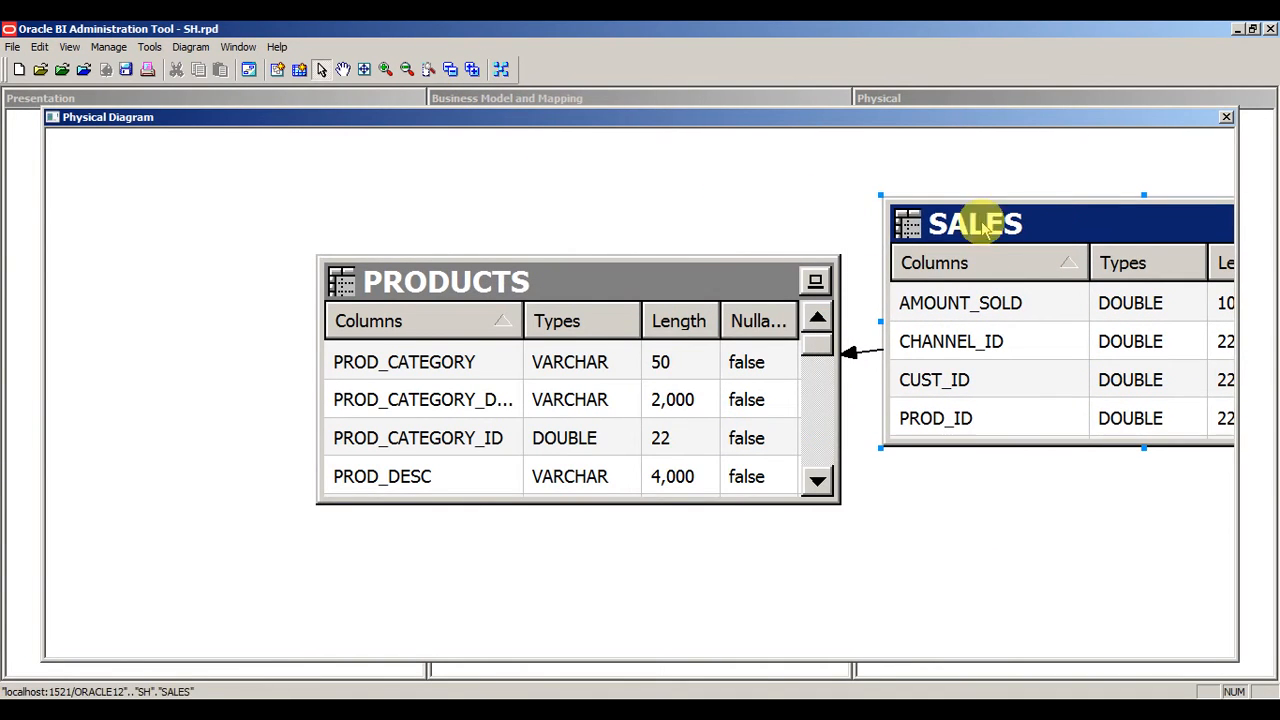
drag(750, 272, 624, 258)
drag(1028, 212, 912, 176)
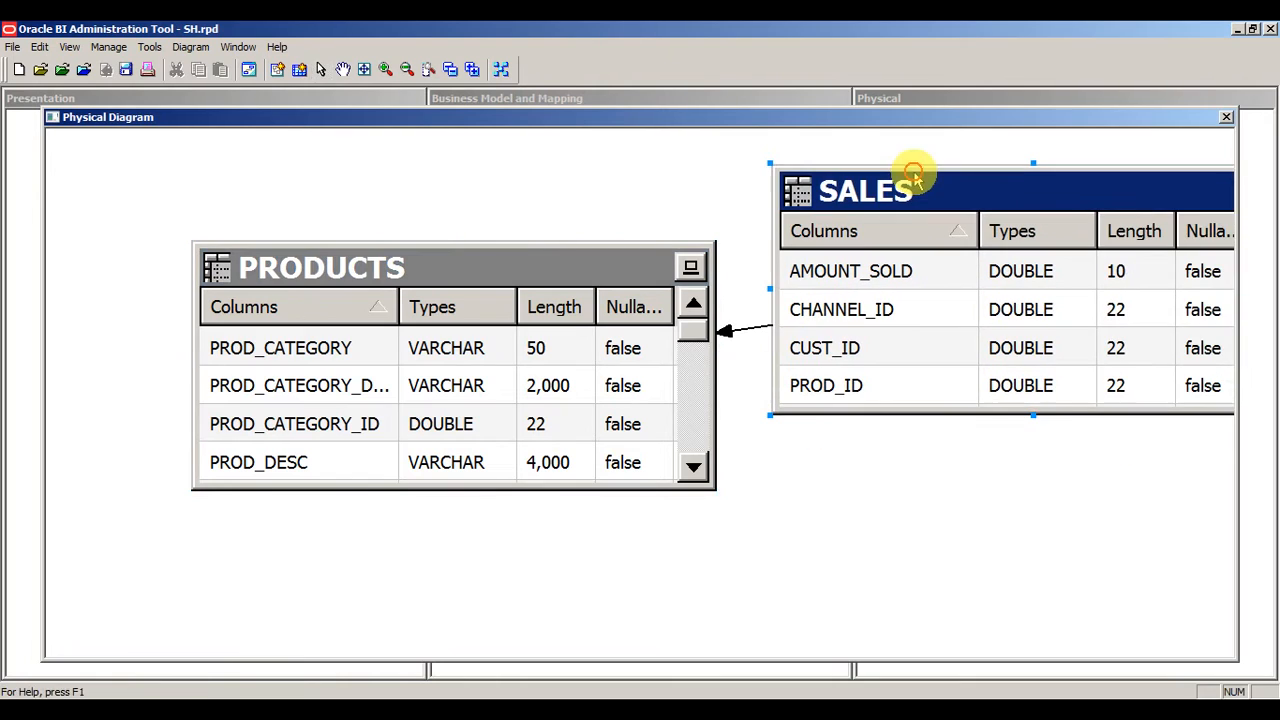
click(594, 175)
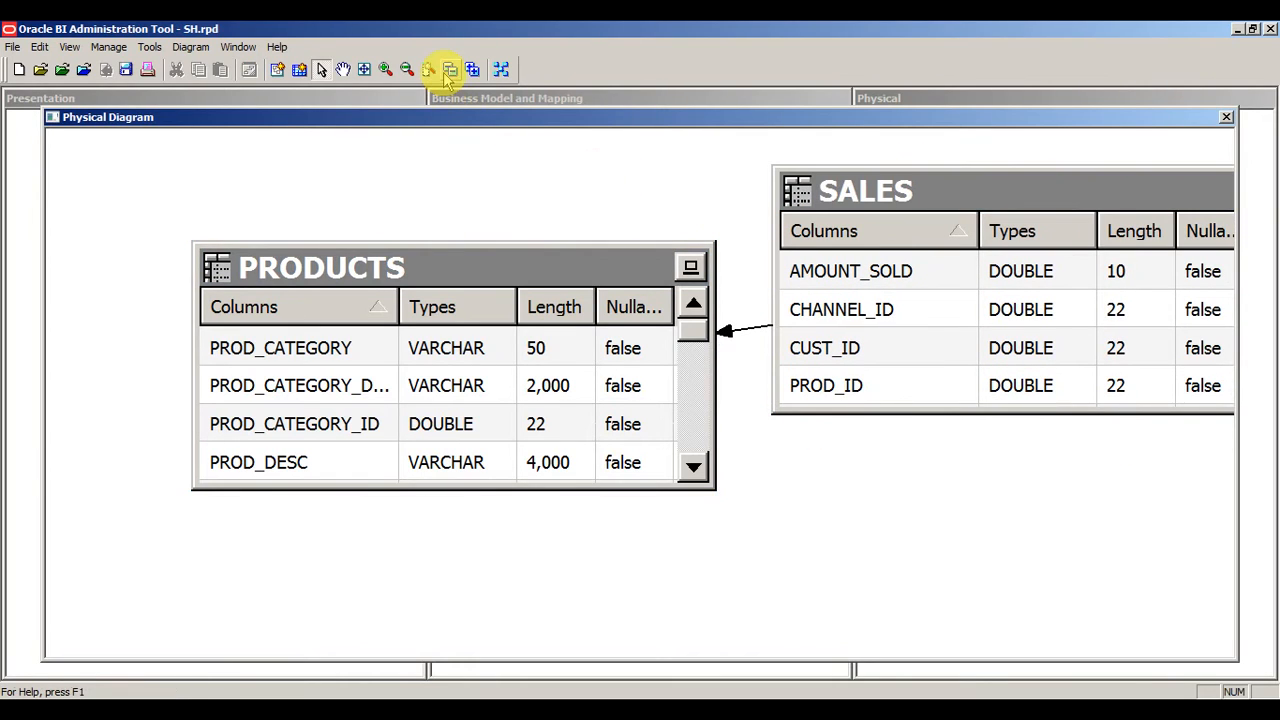
- Collapse and auto-arrange the tables, zoom out twice, close the diagram and switch to Word
click(451, 72)
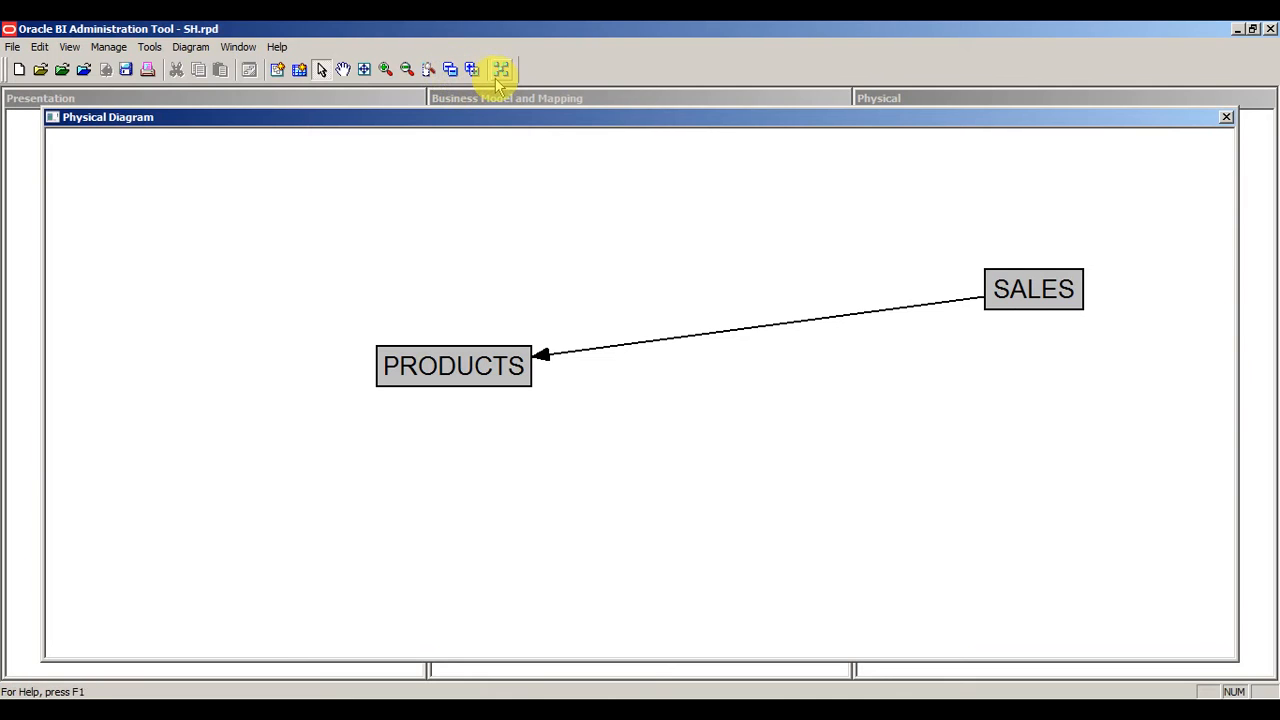
click(501, 70)
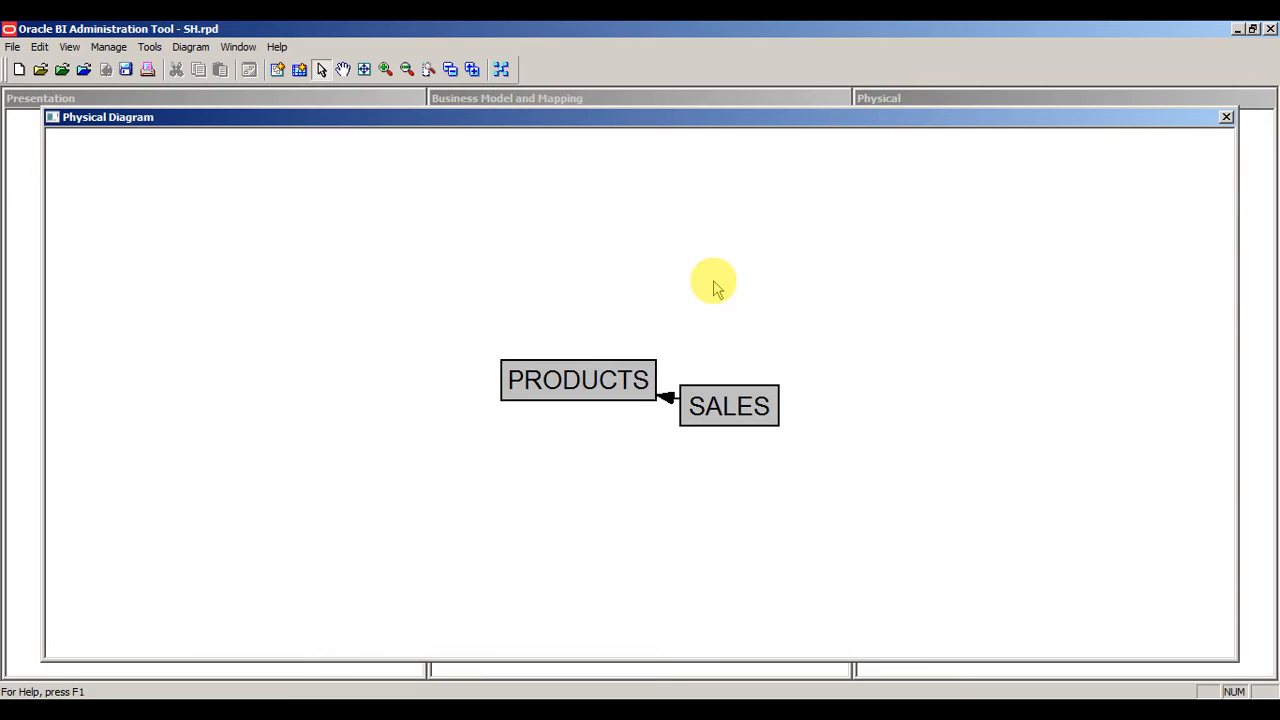
click(407, 72)
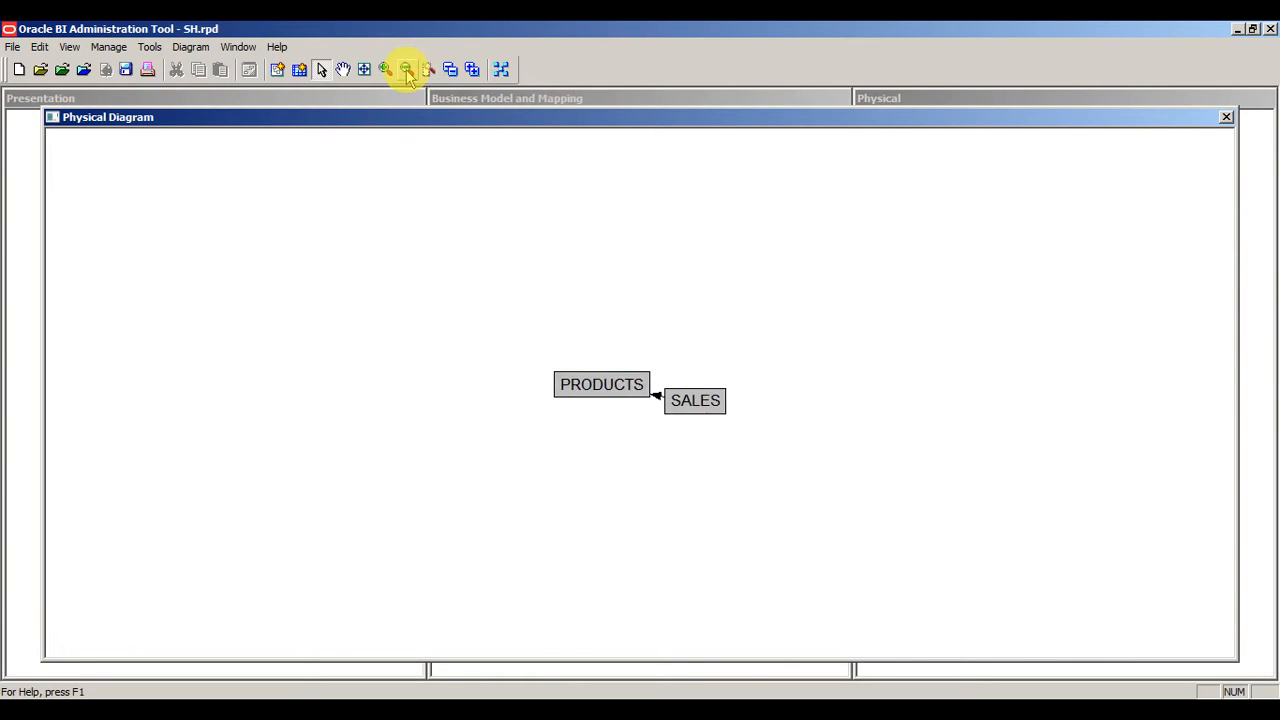
click(407, 72)
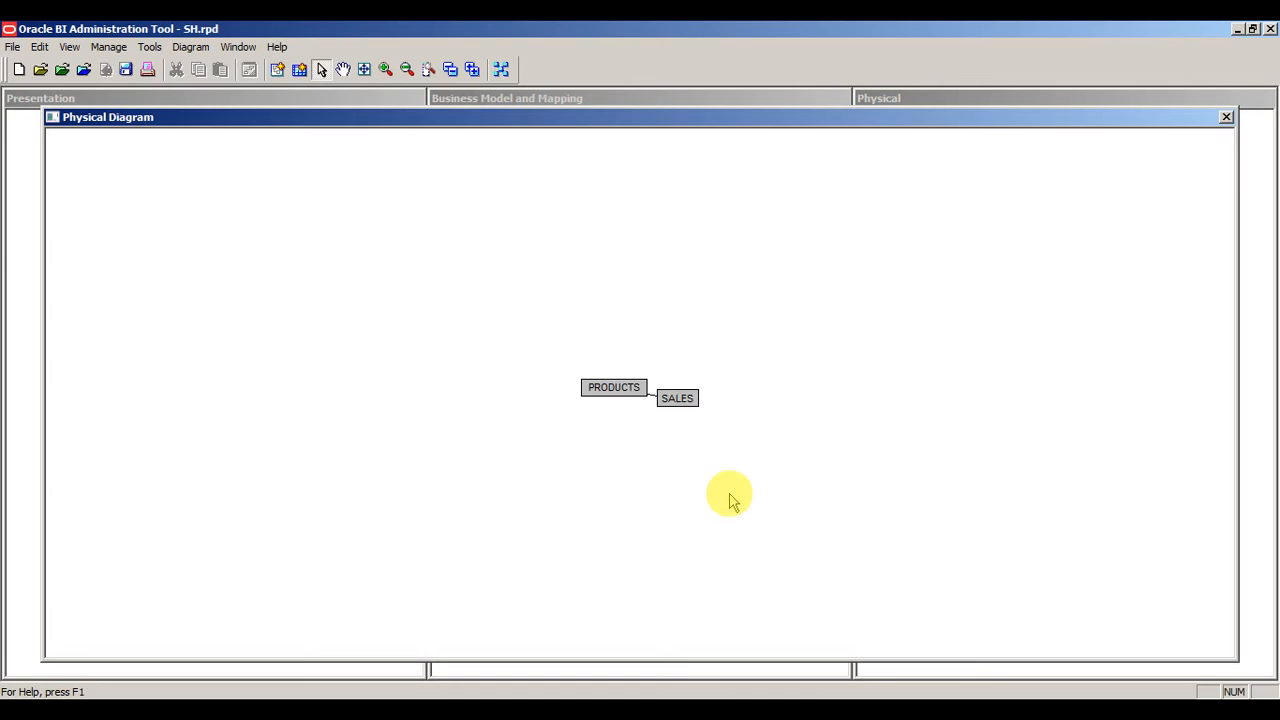
click(1227, 119)
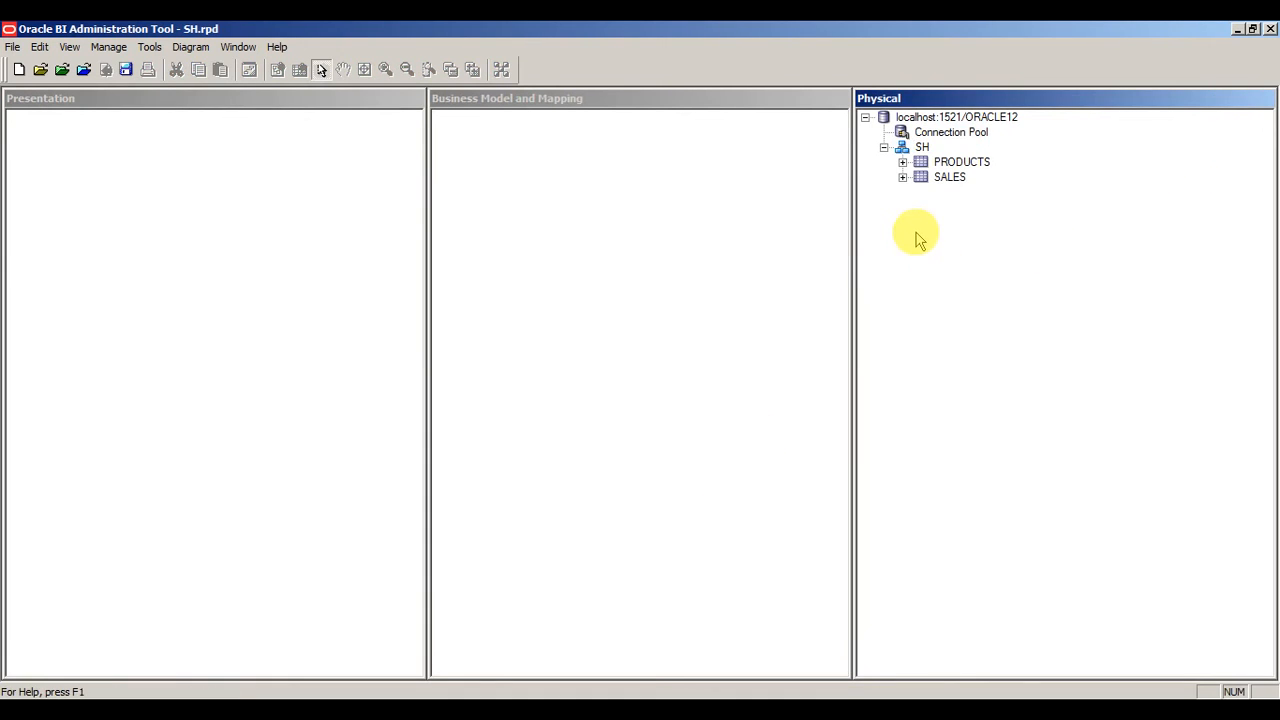
click(380, 690)
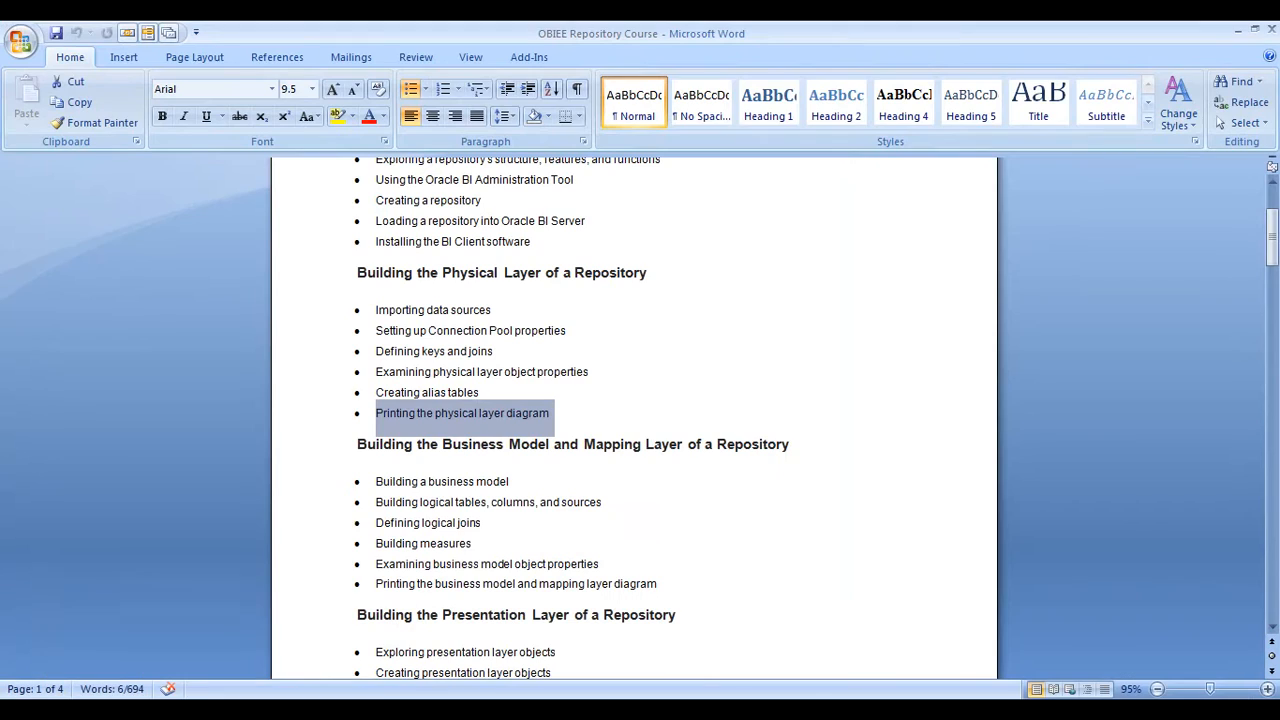
- Highlight the Connection Pool, object properties and printing-diagram topics, then return to the Administration Tool
click(423, 373)
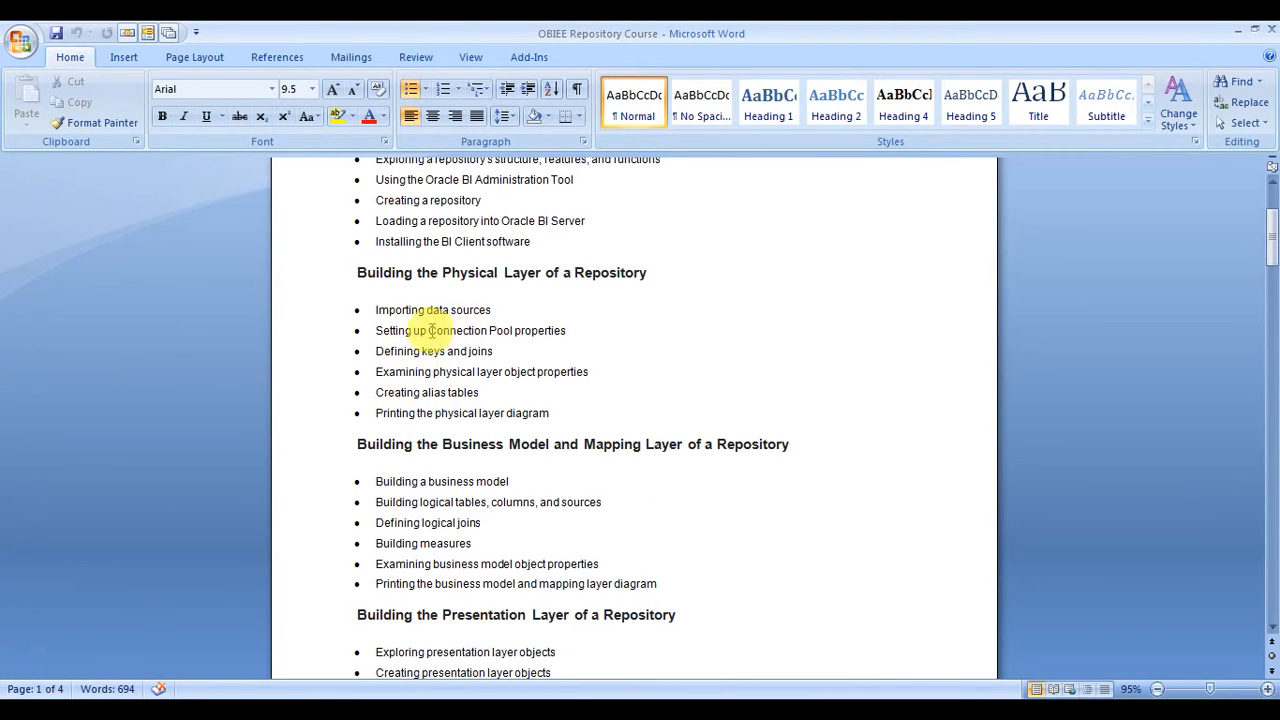
drag(416, 330, 512, 330)
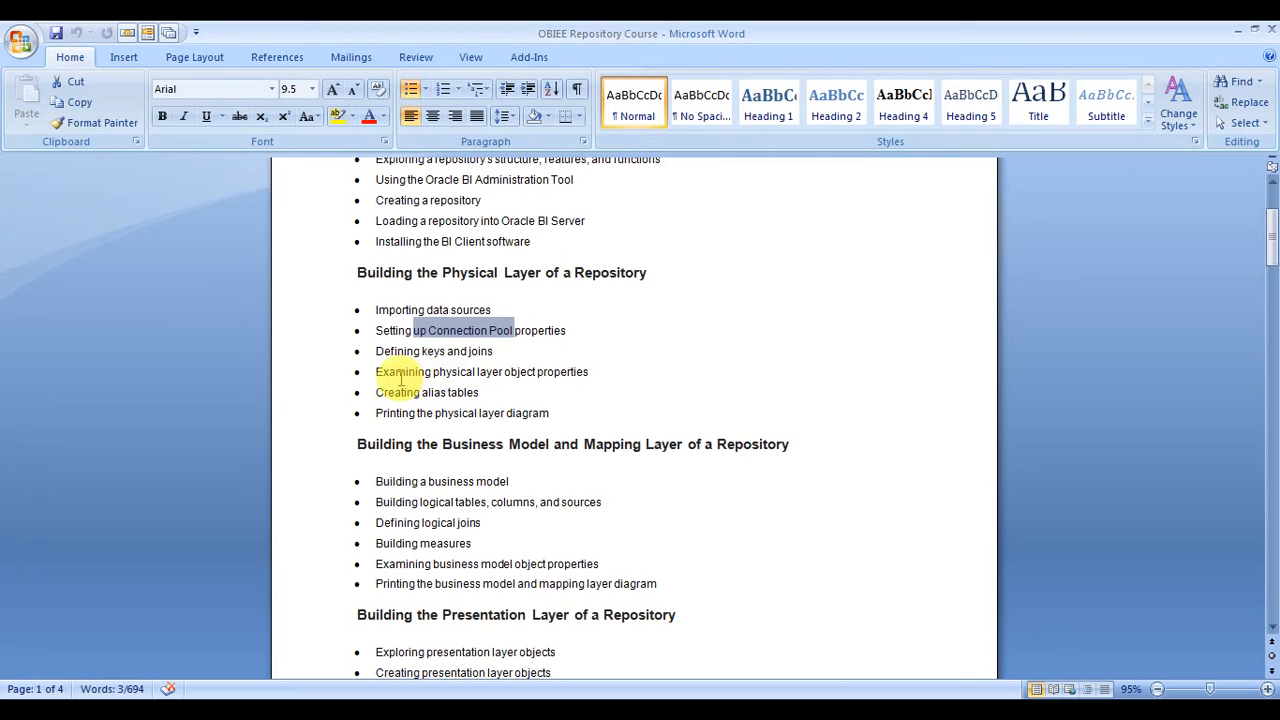
drag(398, 373, 514, 371)
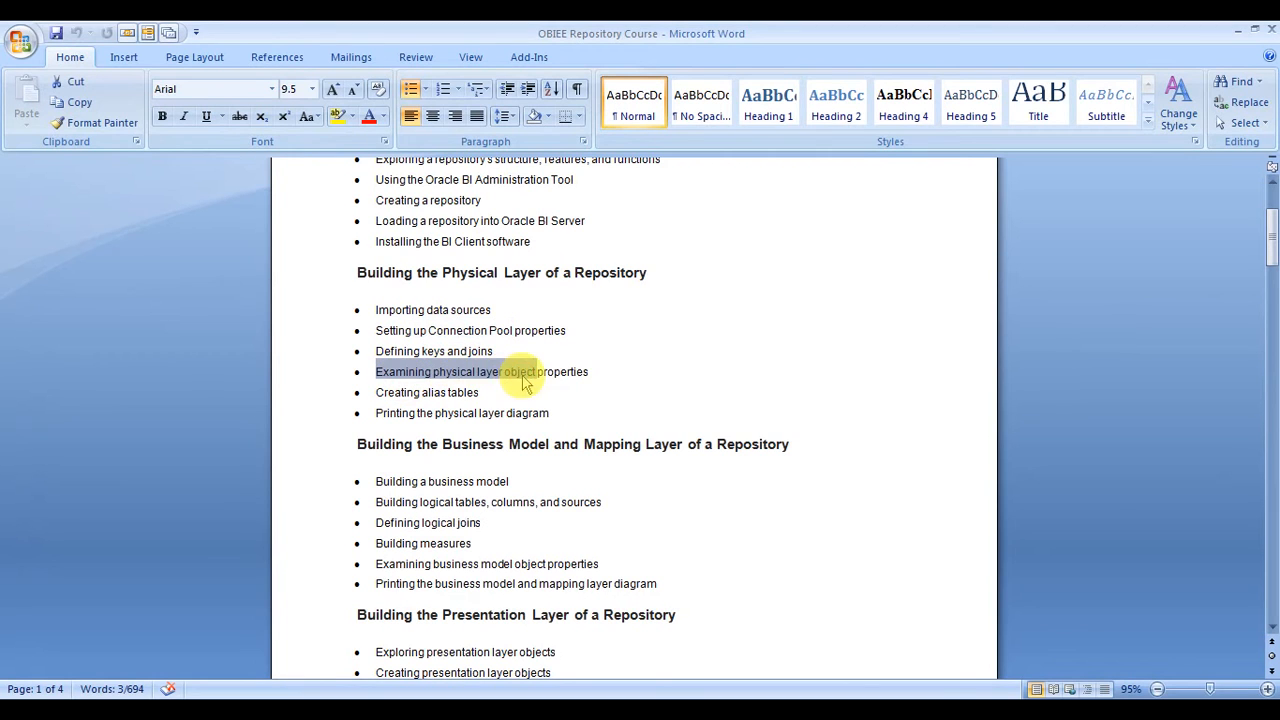
drag(406, 414, 552, 414)
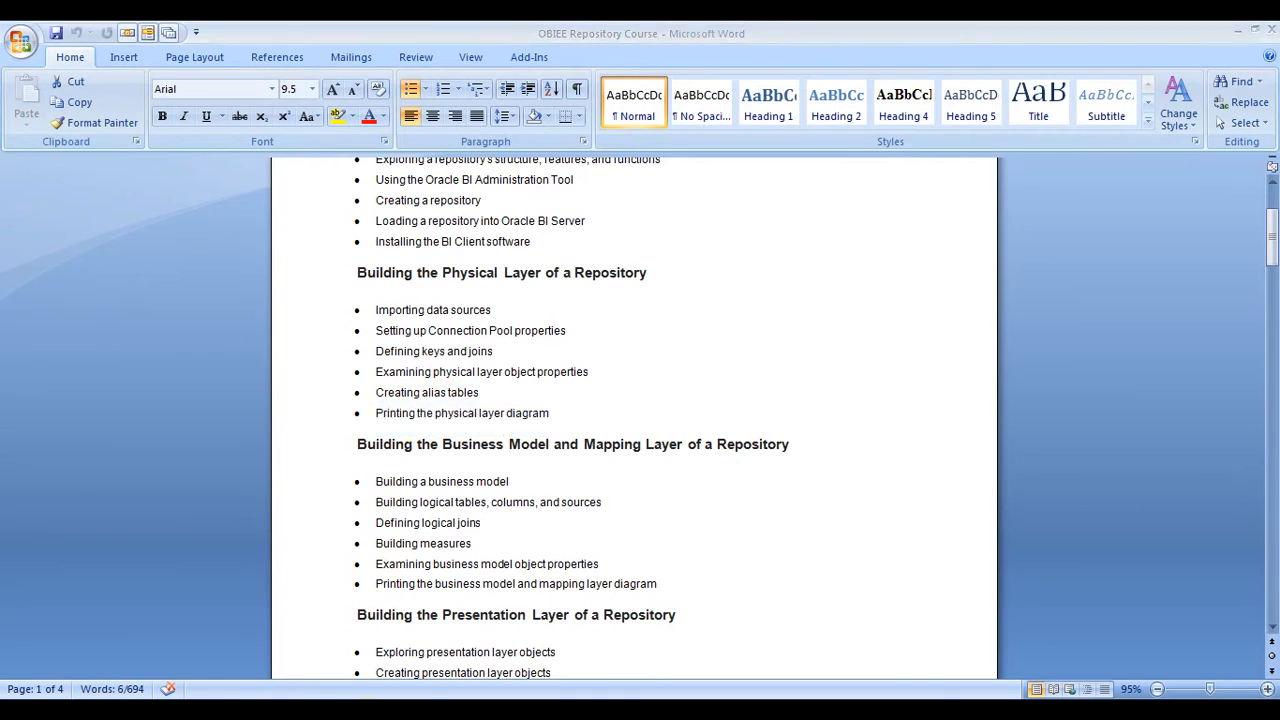
click(332, 712)
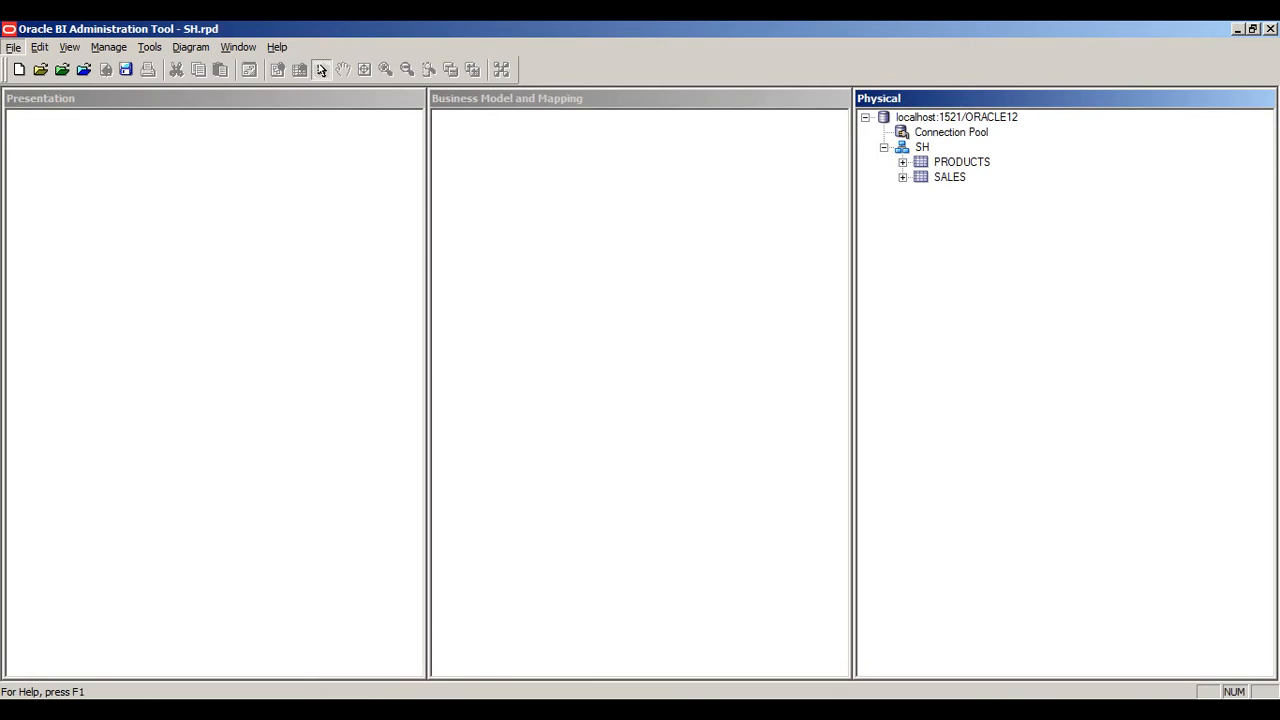
key(alt+Tab)
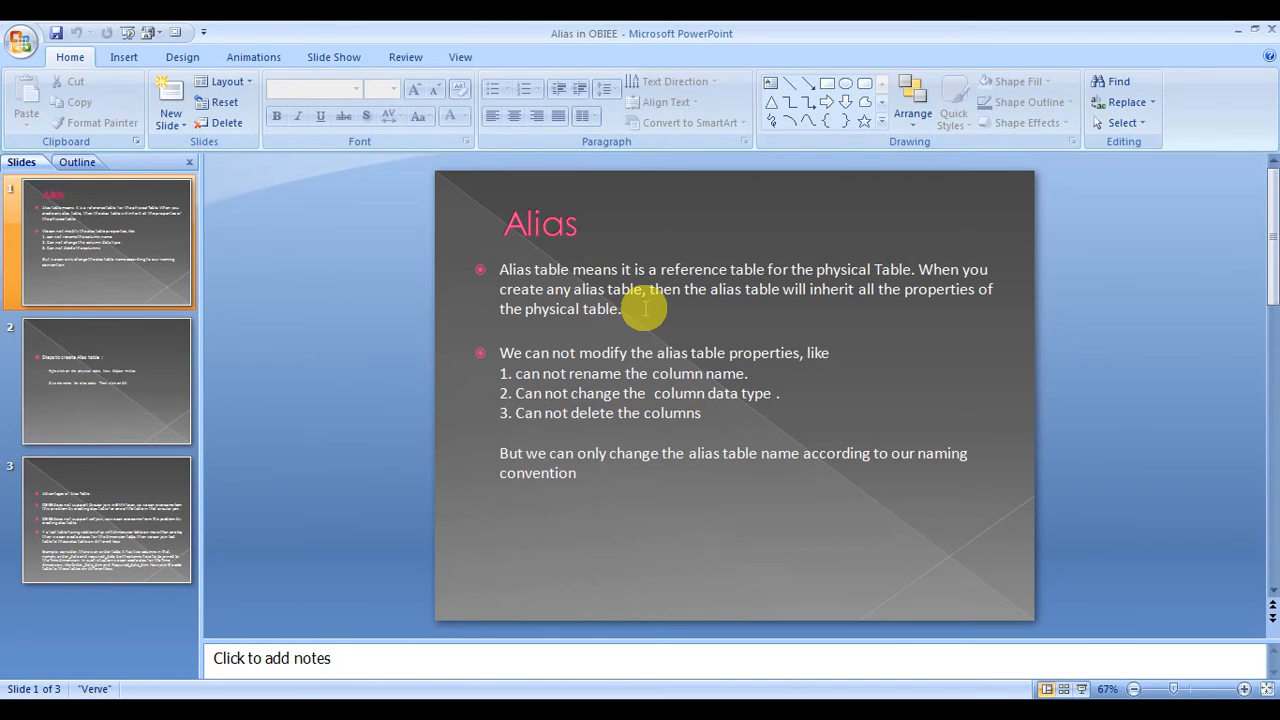
key(alt+Tab)
click(950, 164)
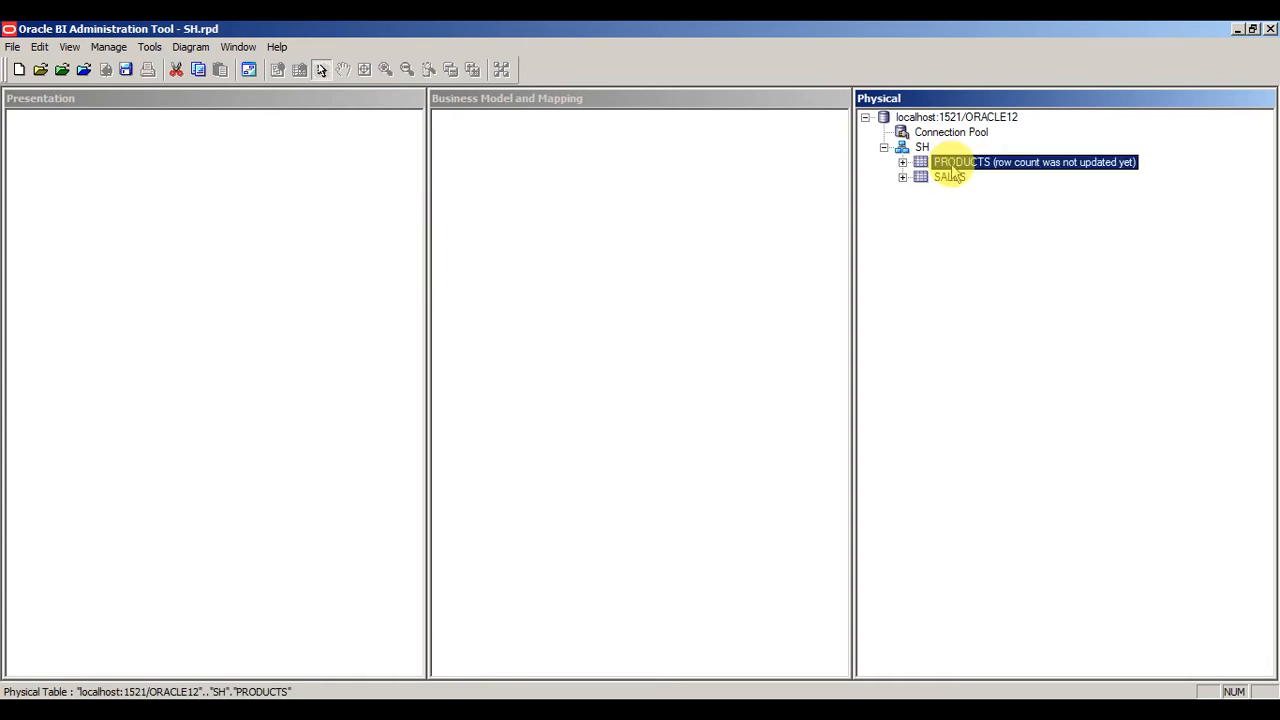
click(950, 176)
ctrl+click(950, 176)
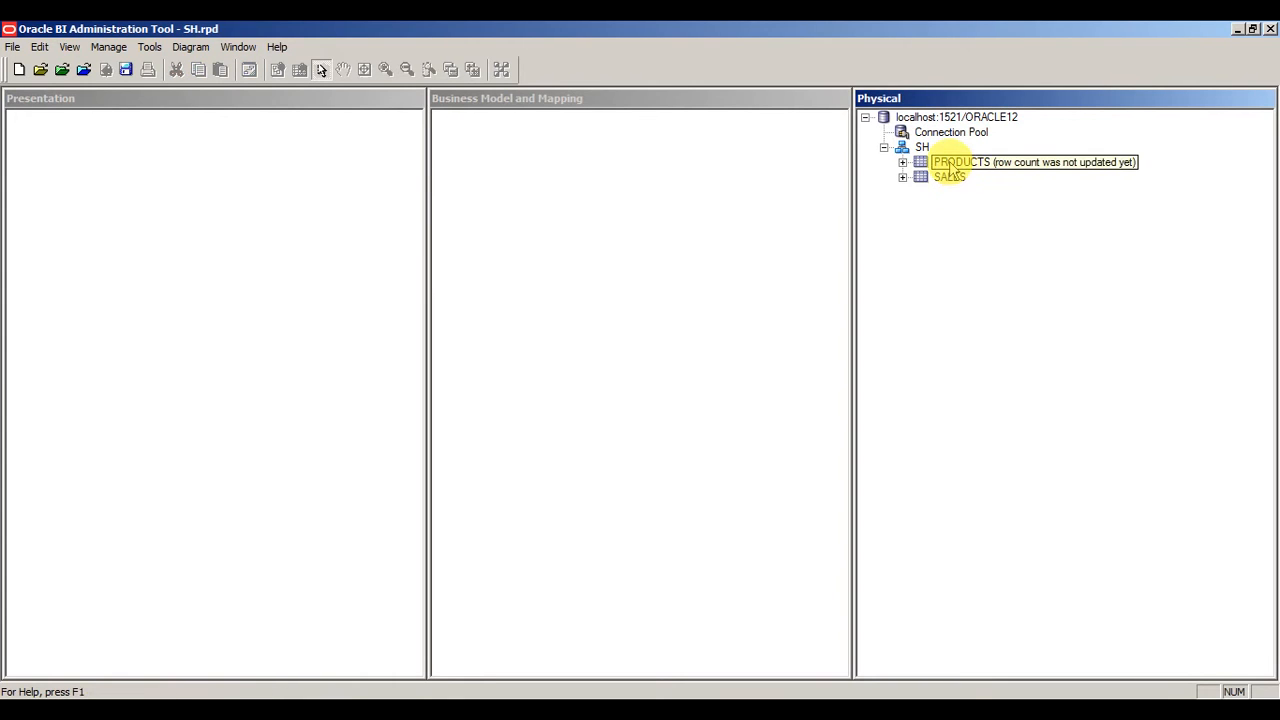
click(950, 165)
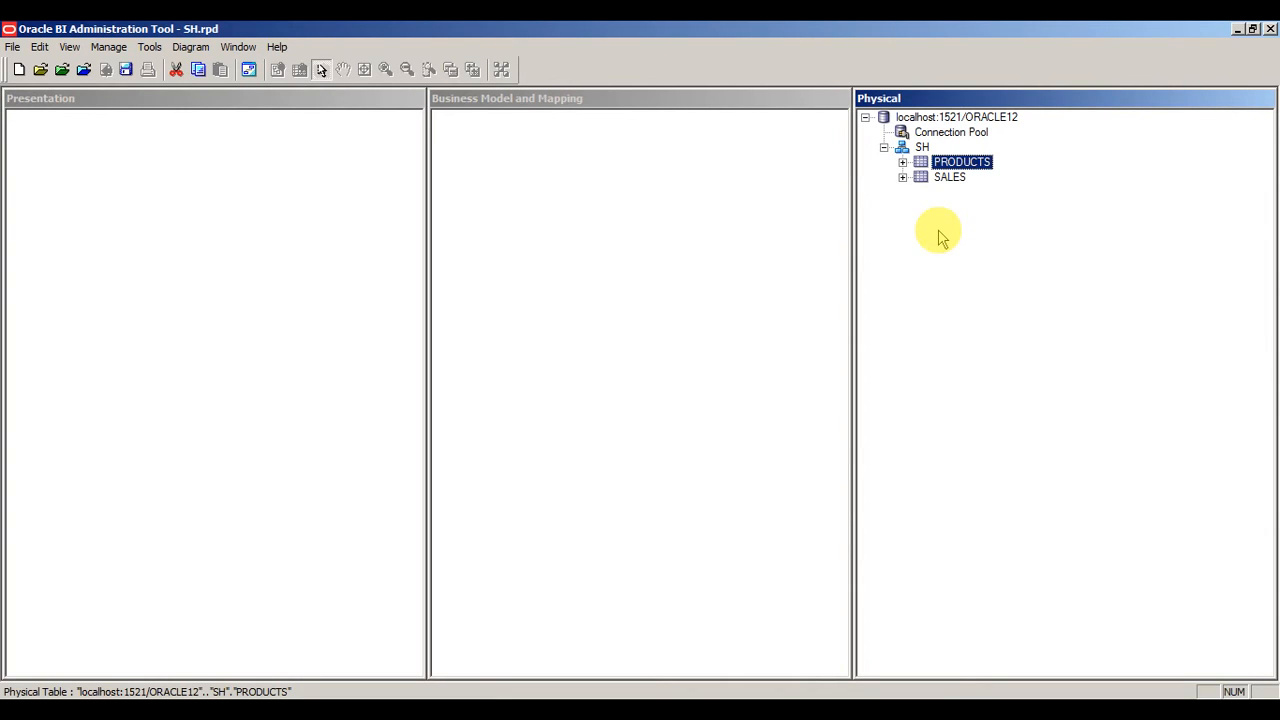
ctrl+click(950, 177)
ctrl+click(950, 177)
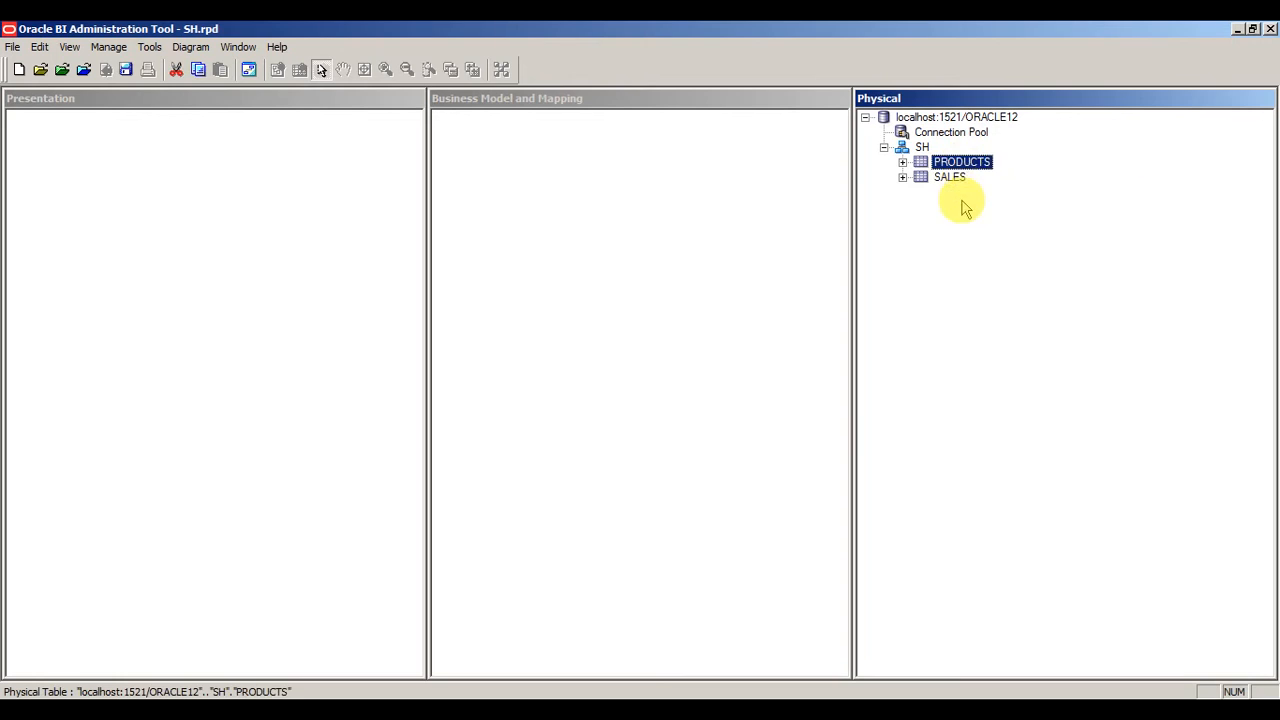
click(972, 218)
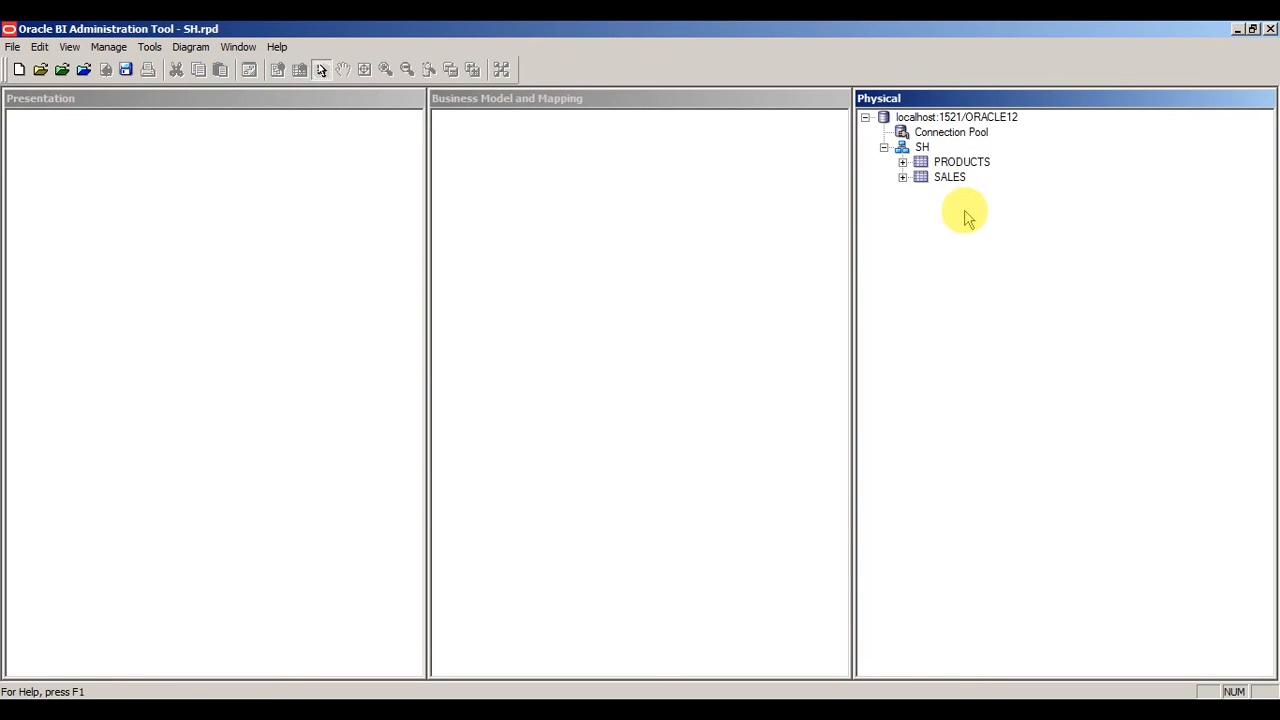
click(955, 167)
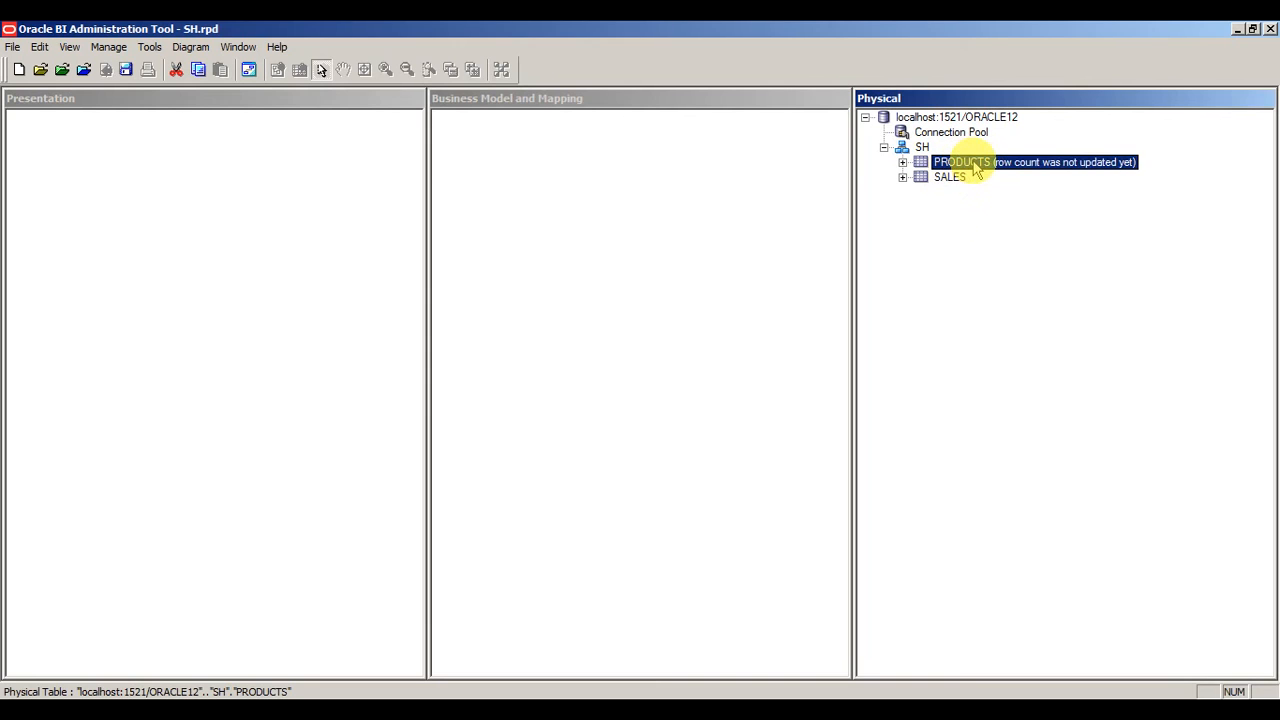
click(948, 178)
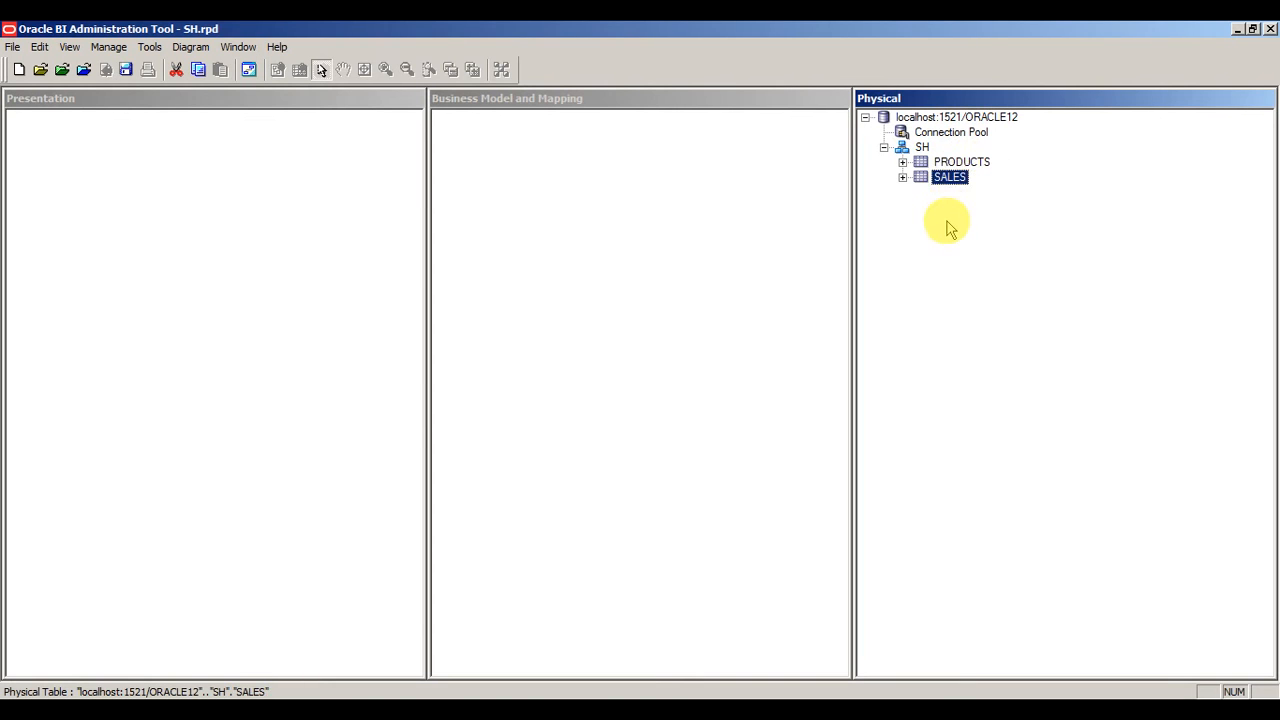
- Create the alias Dim_Product of PRODUCTS under SH and collapse its column list
click(945, 162)
right_click(942, 164)
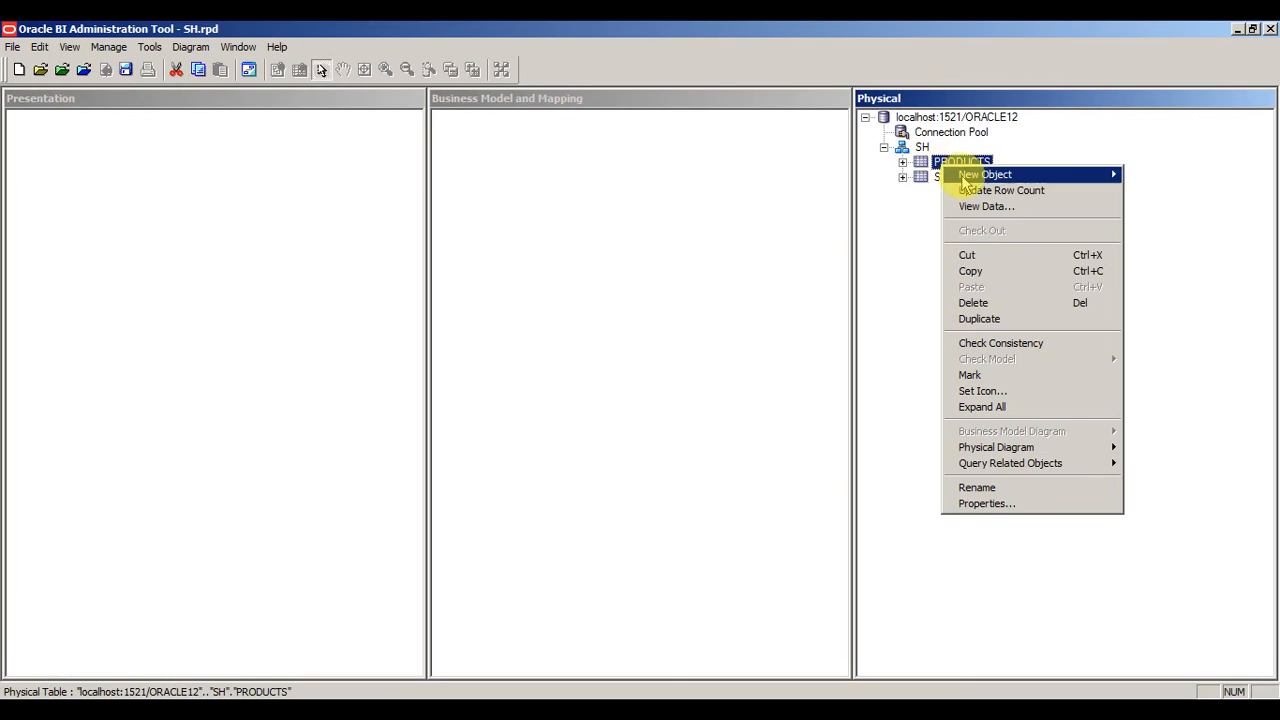
mouse_move(967, 181)
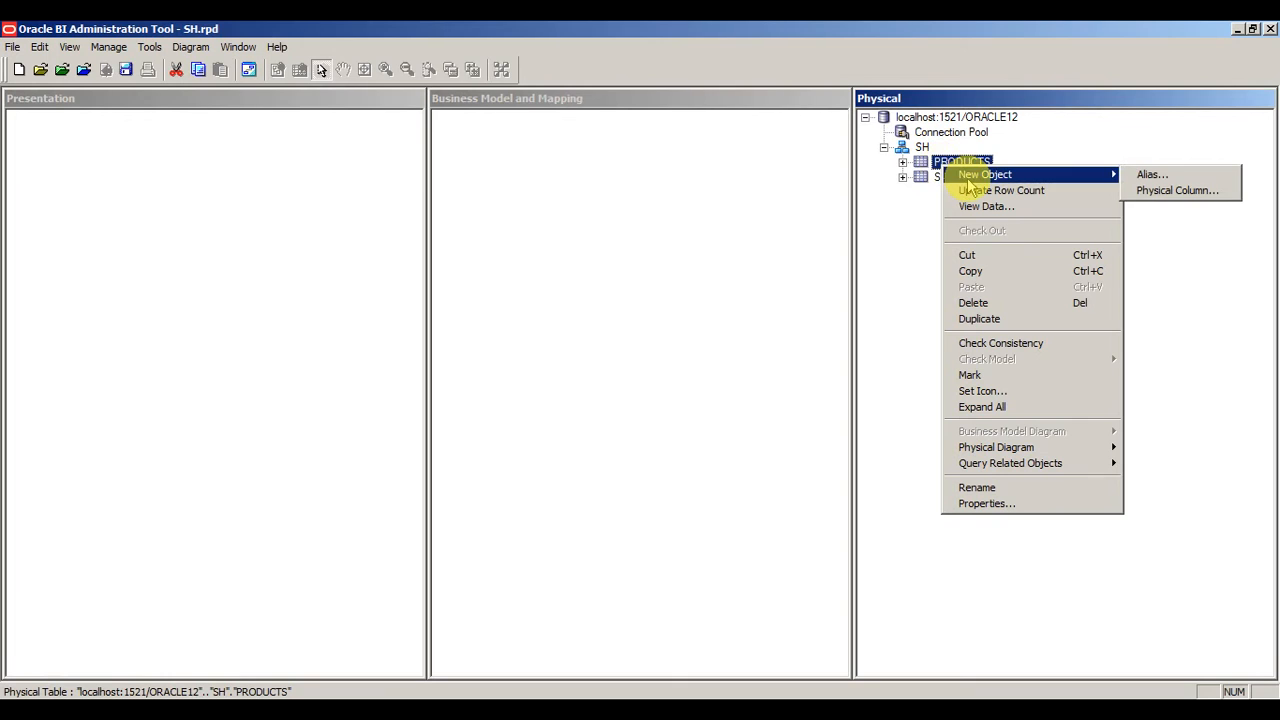
click(1152, 176)
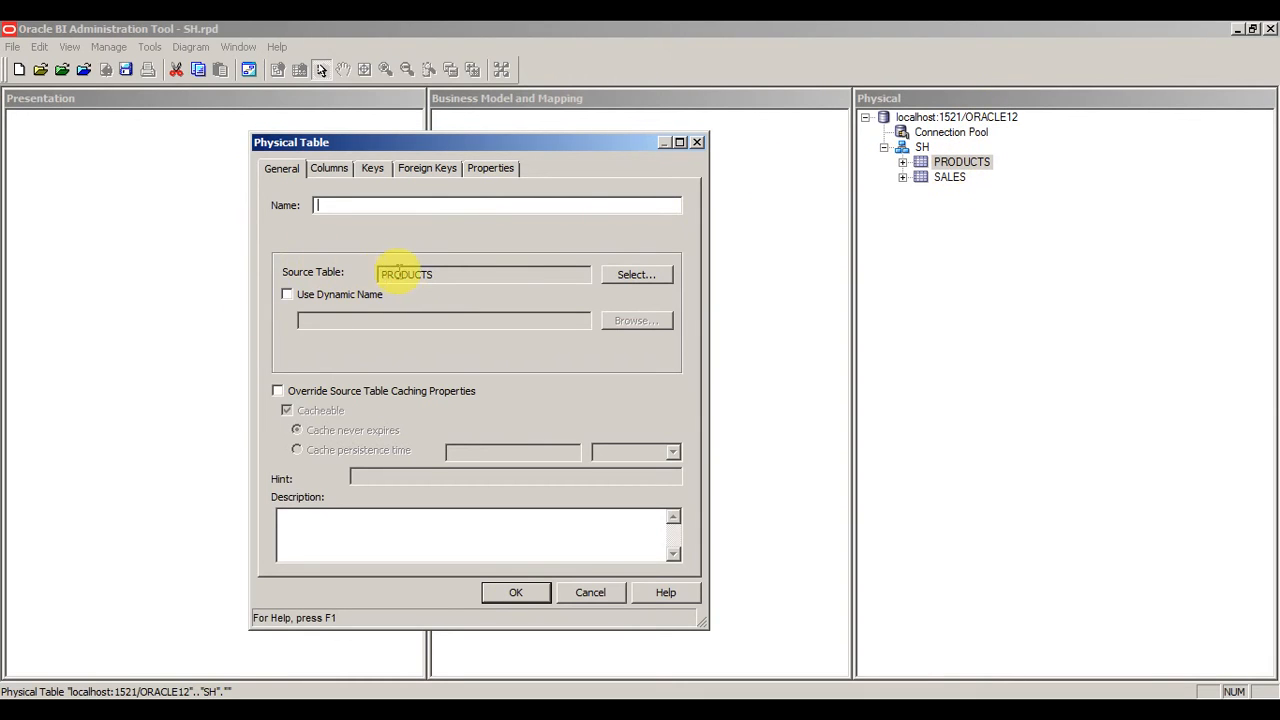
click(344, 204)
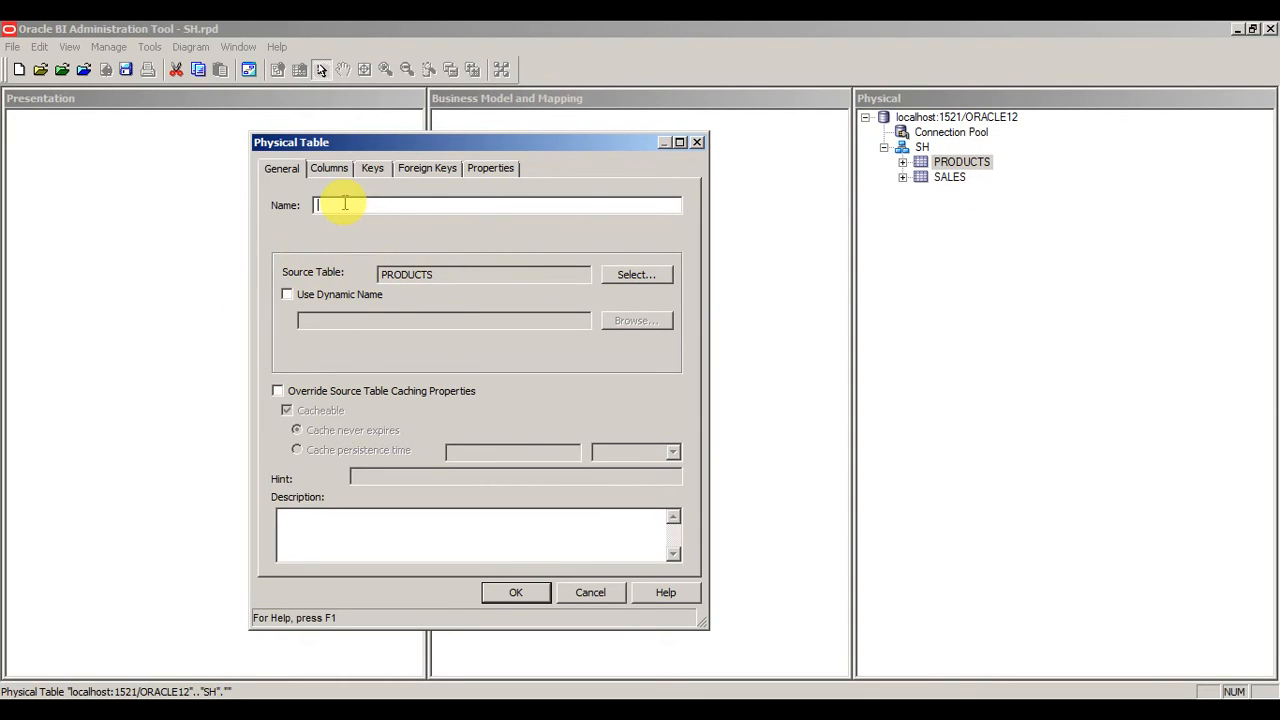
text(D)
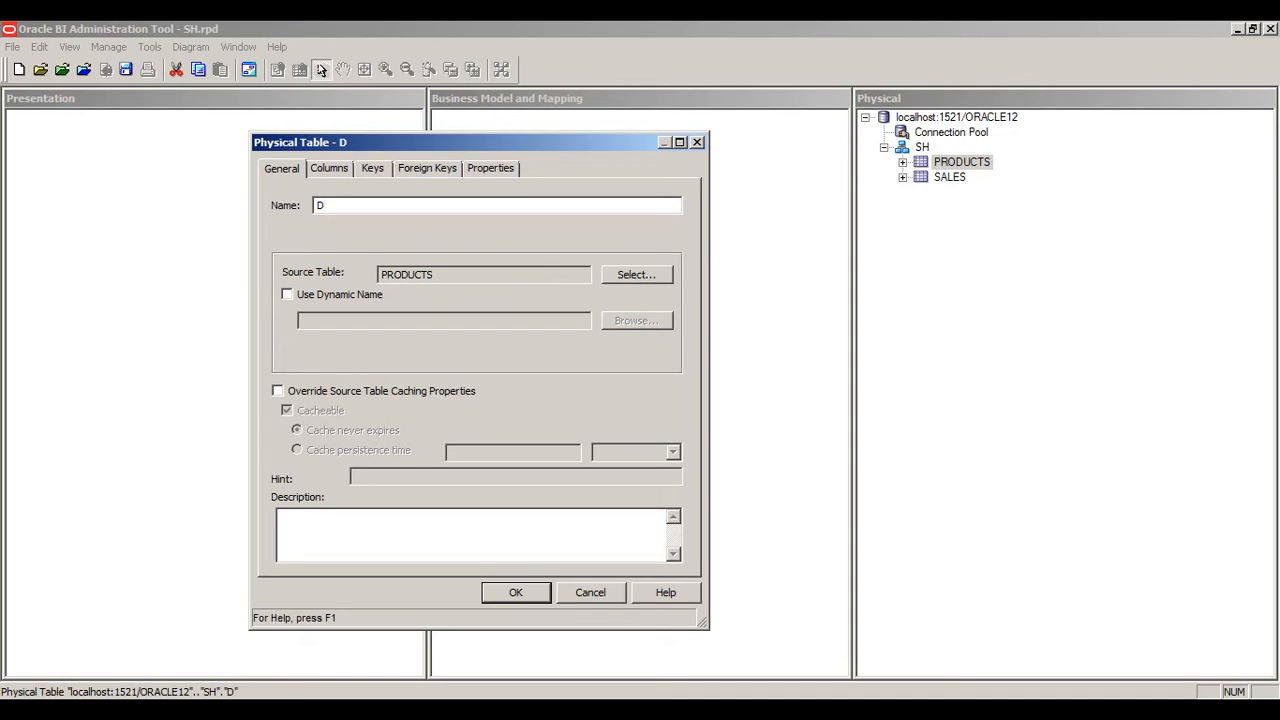
text(im_Product)
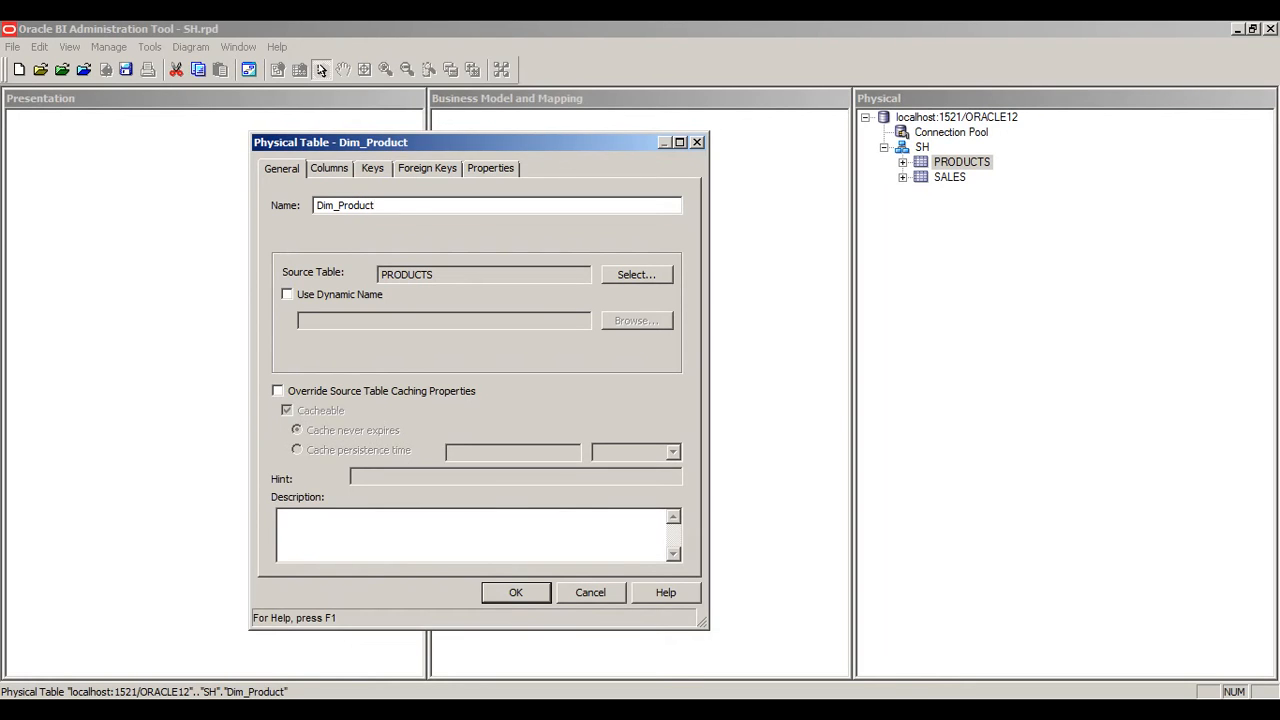
click(516, 592)
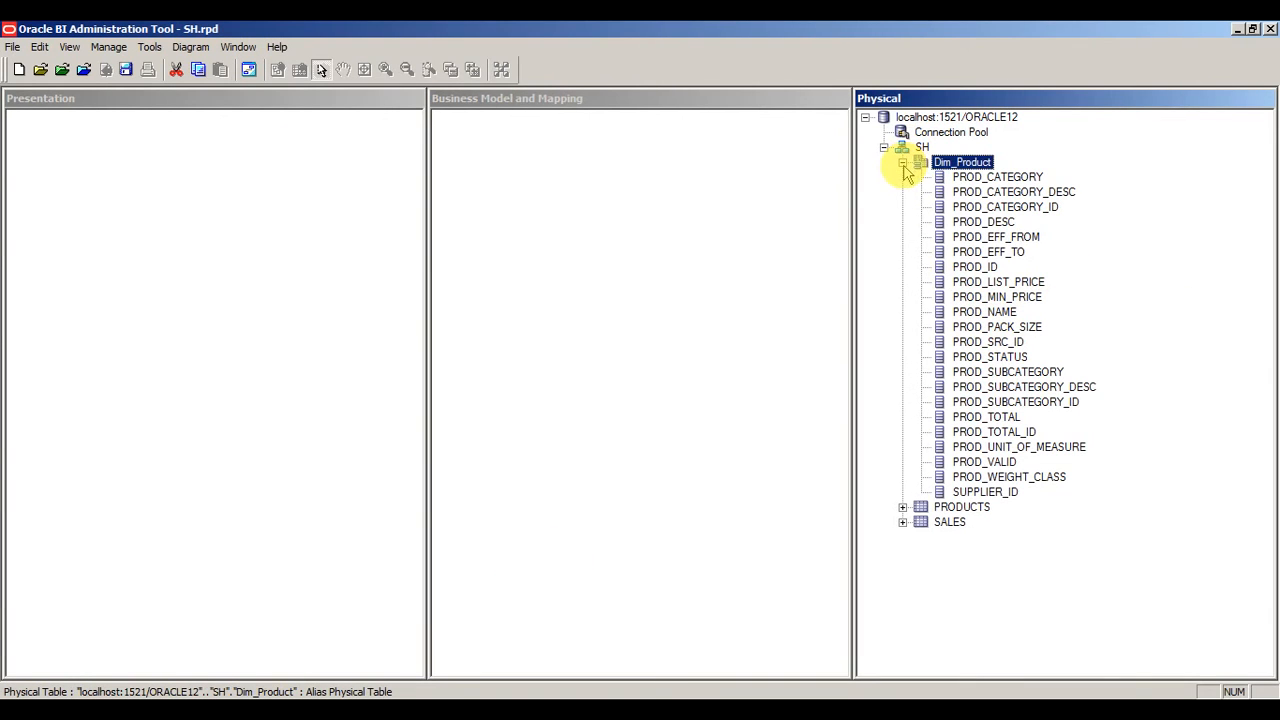
click(903, 163)
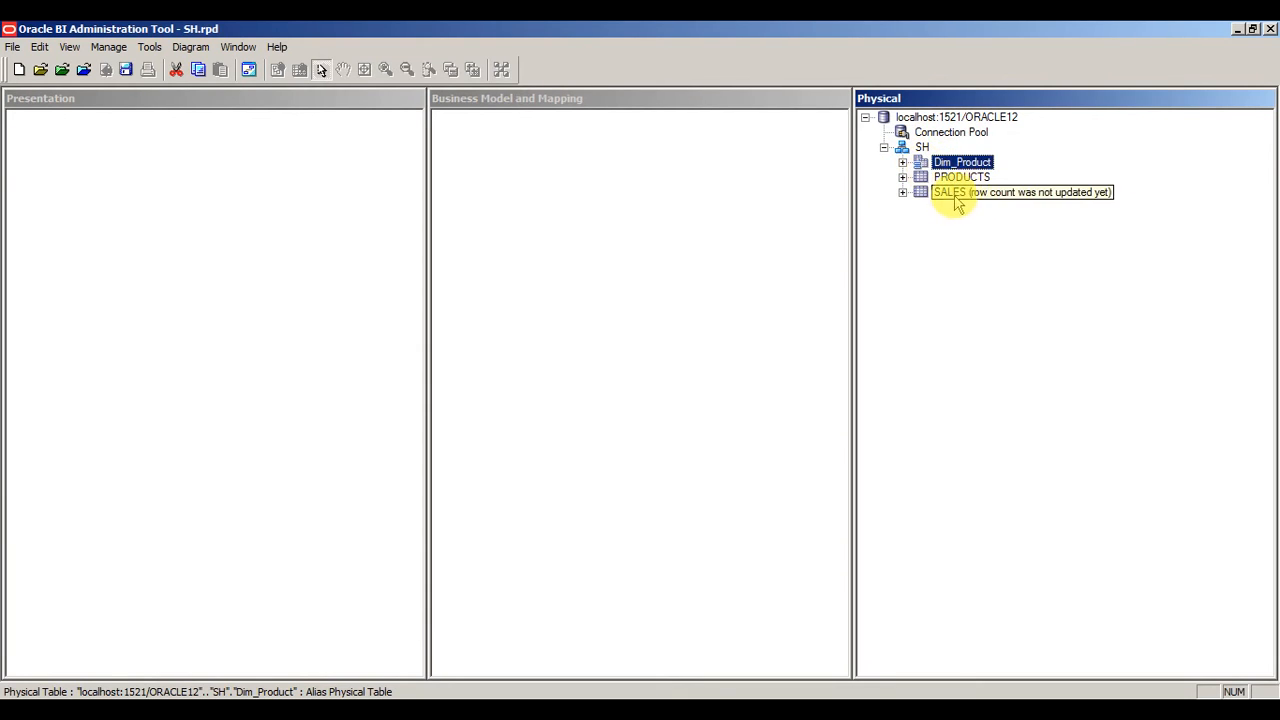
- Create the Fact_Sales alias of SALES and collapse its column list
right_click(948, 193)
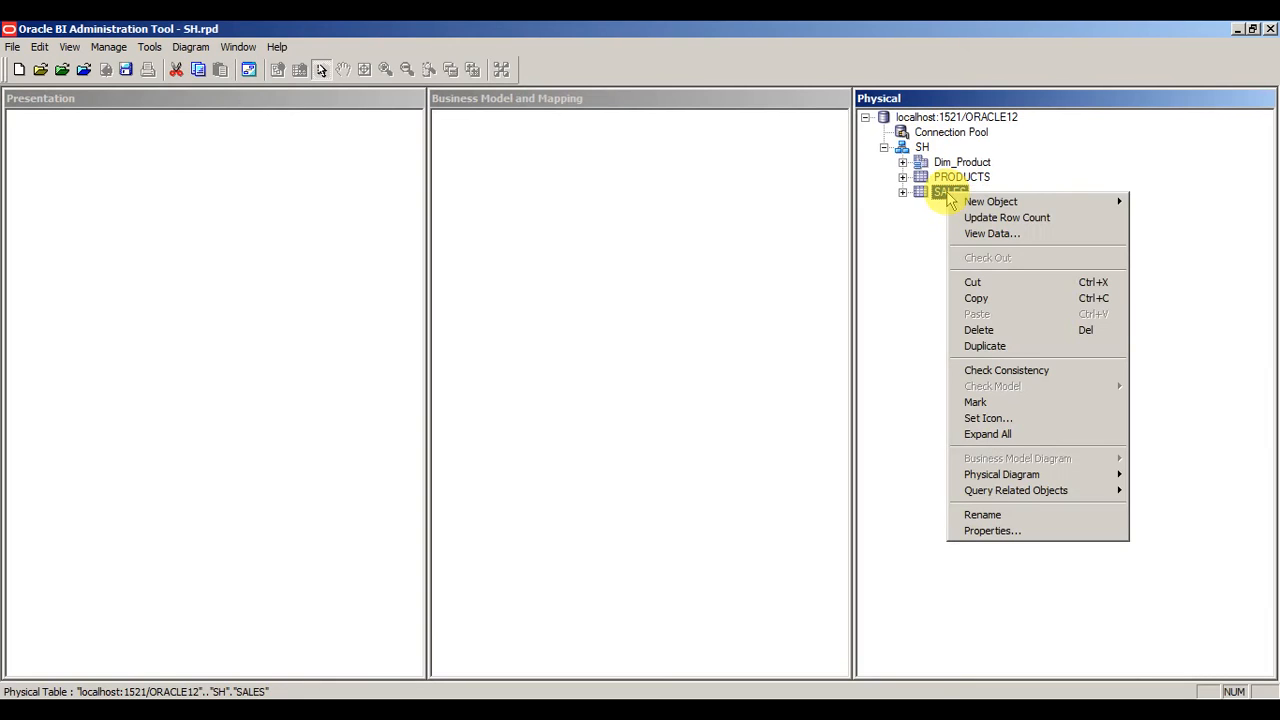
mouse_move(968, 208)
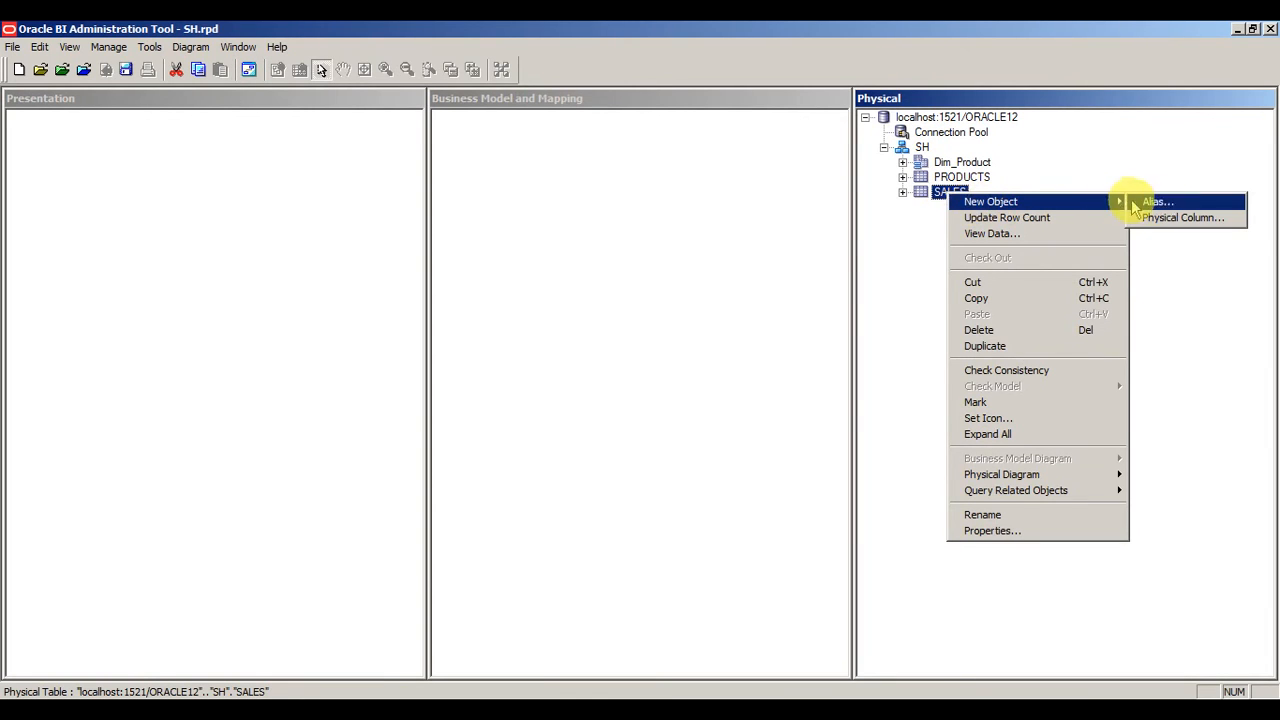
click(1158, 201)
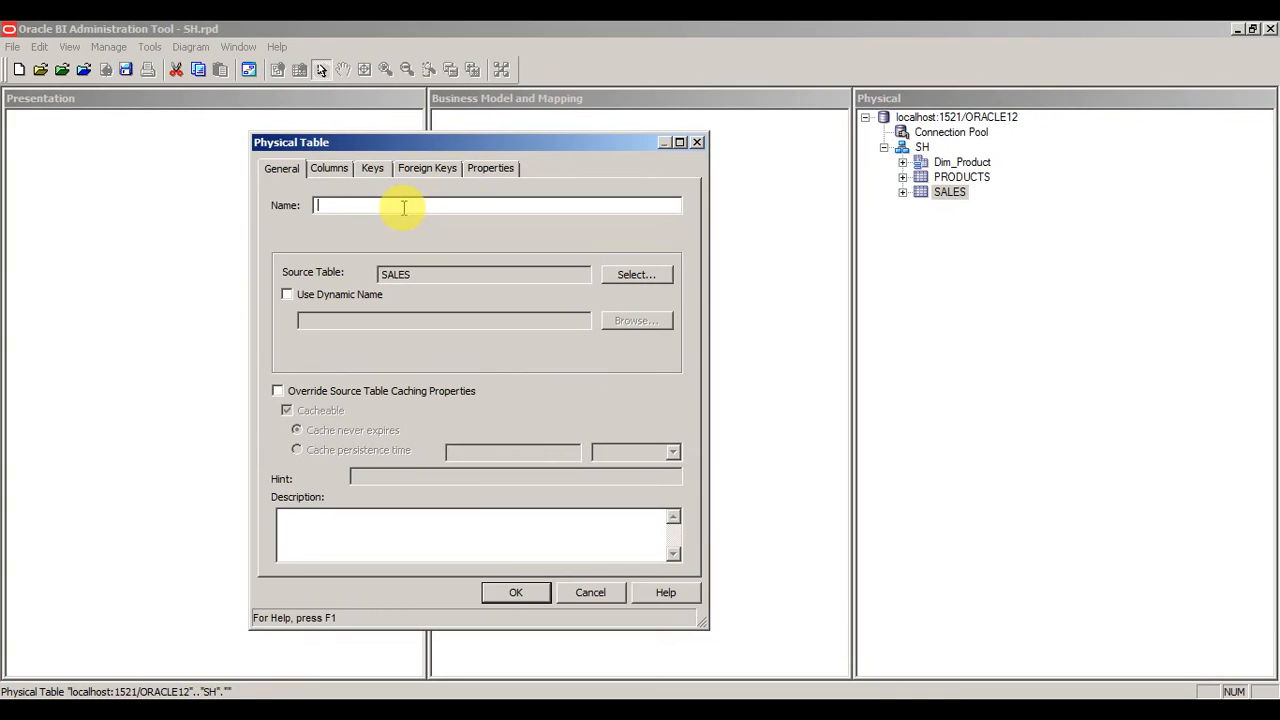
text(Fact_)
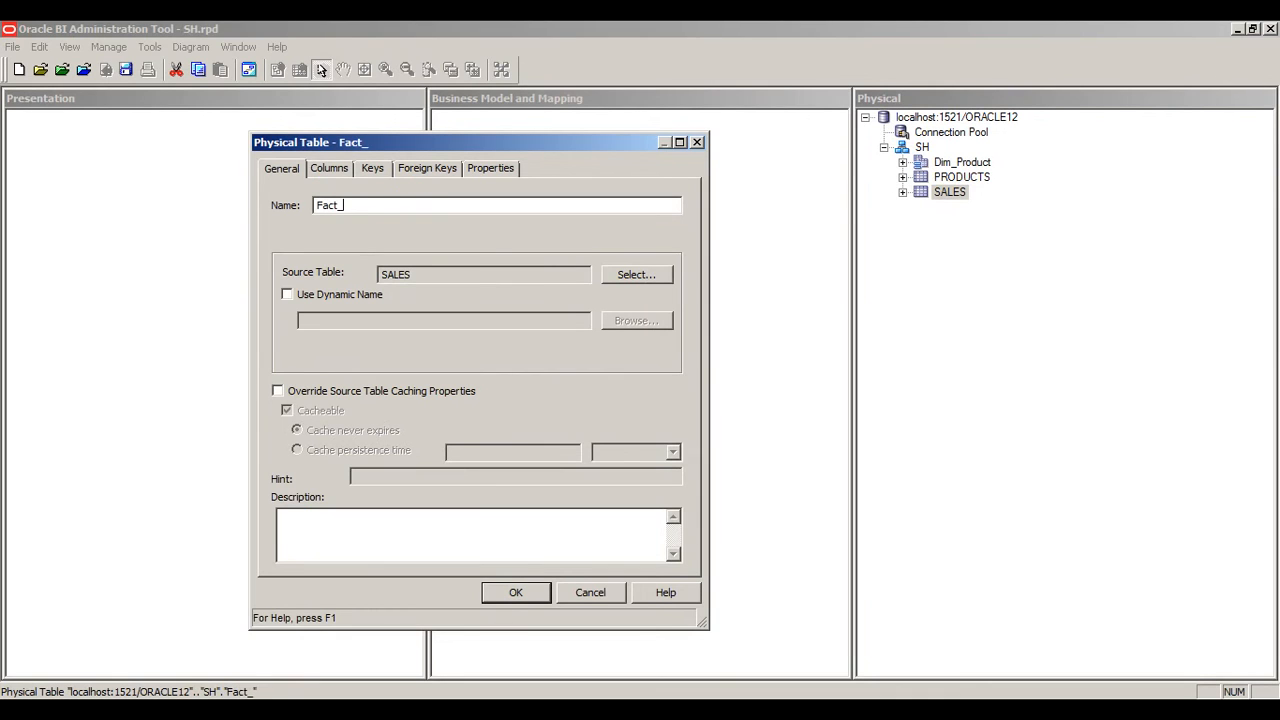
text(Sales)
key(Return)
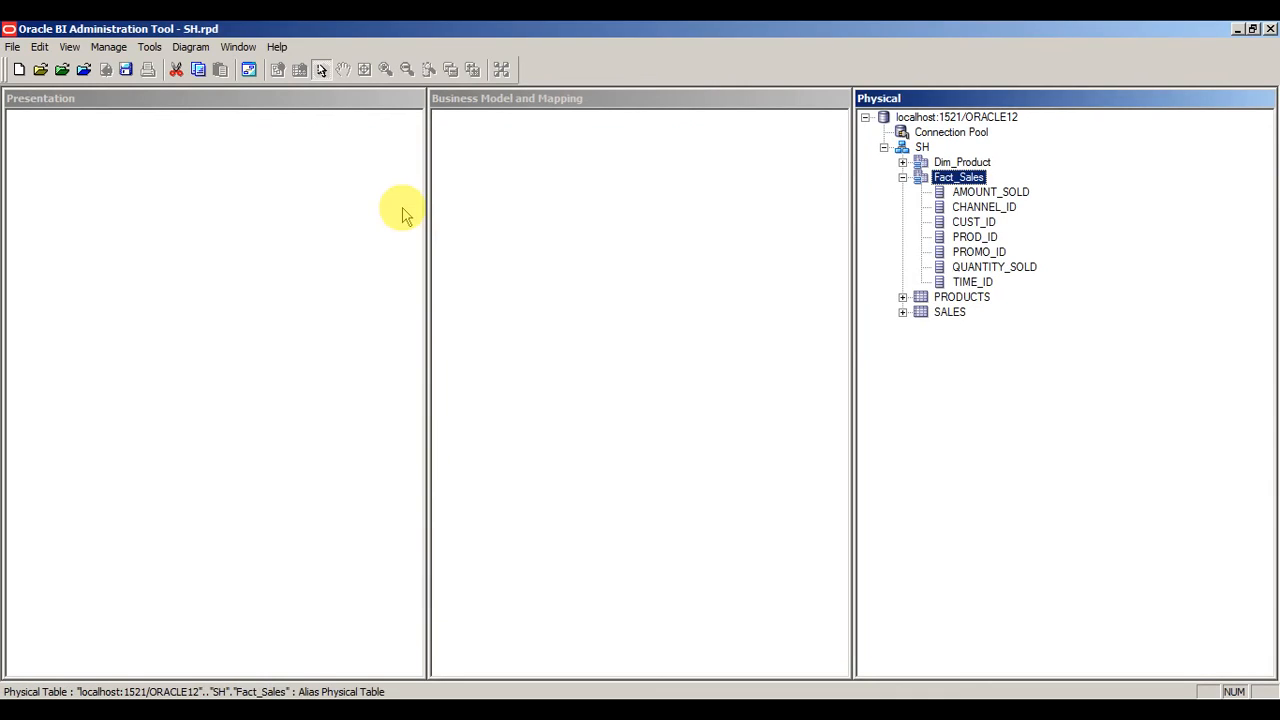
click(902, 177)
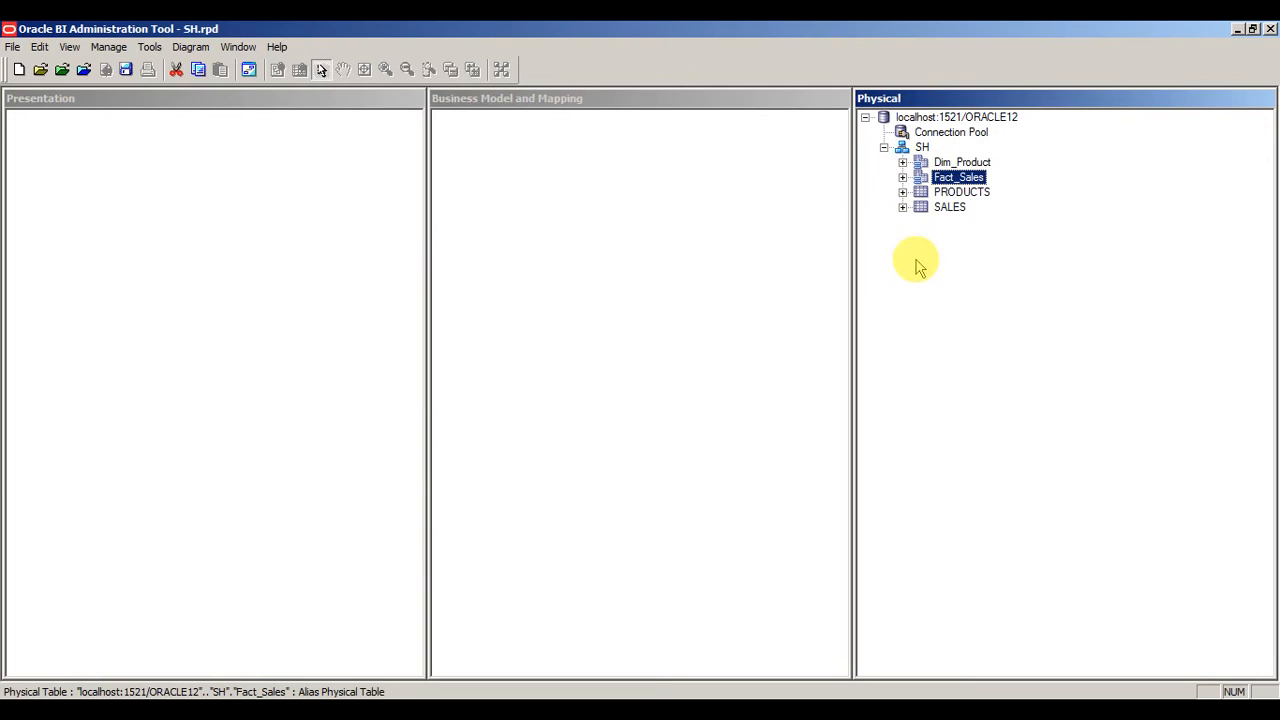
- Select both the Dim_Product and Fact_Sales aliases together in the tree
click(943, 271)
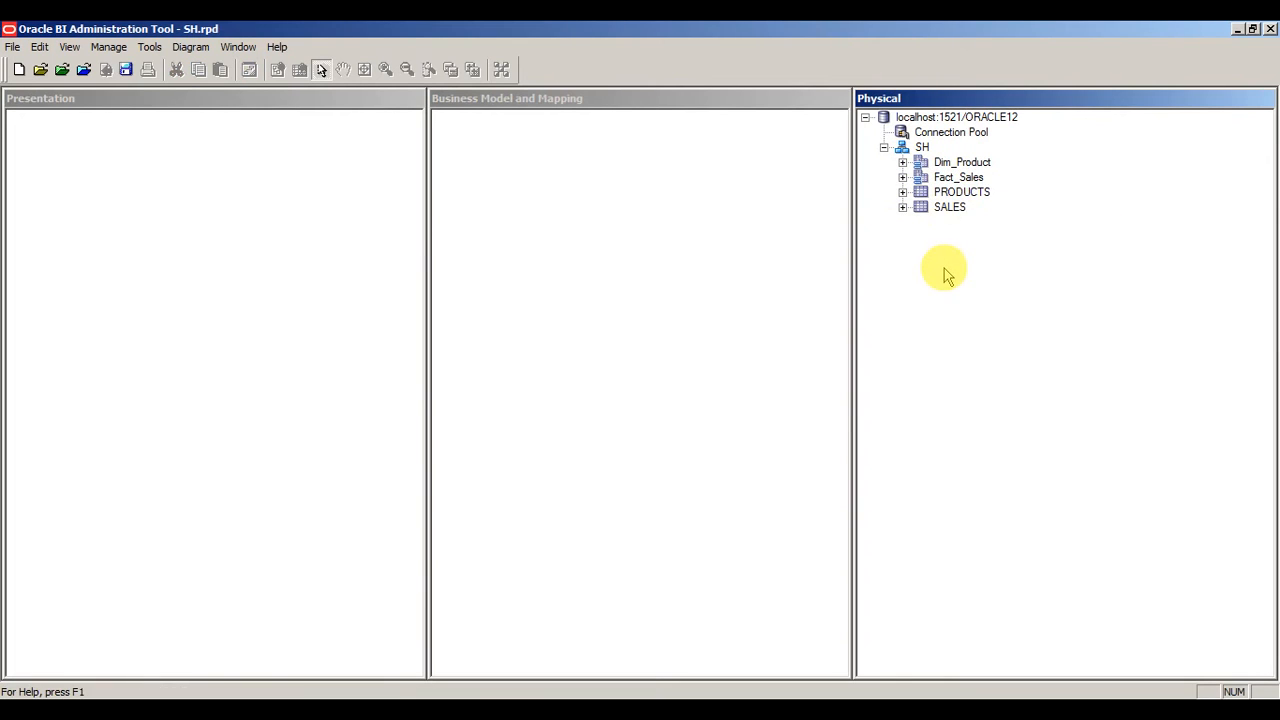
click(967, 166)
click(967, 174)
click(965, 166)
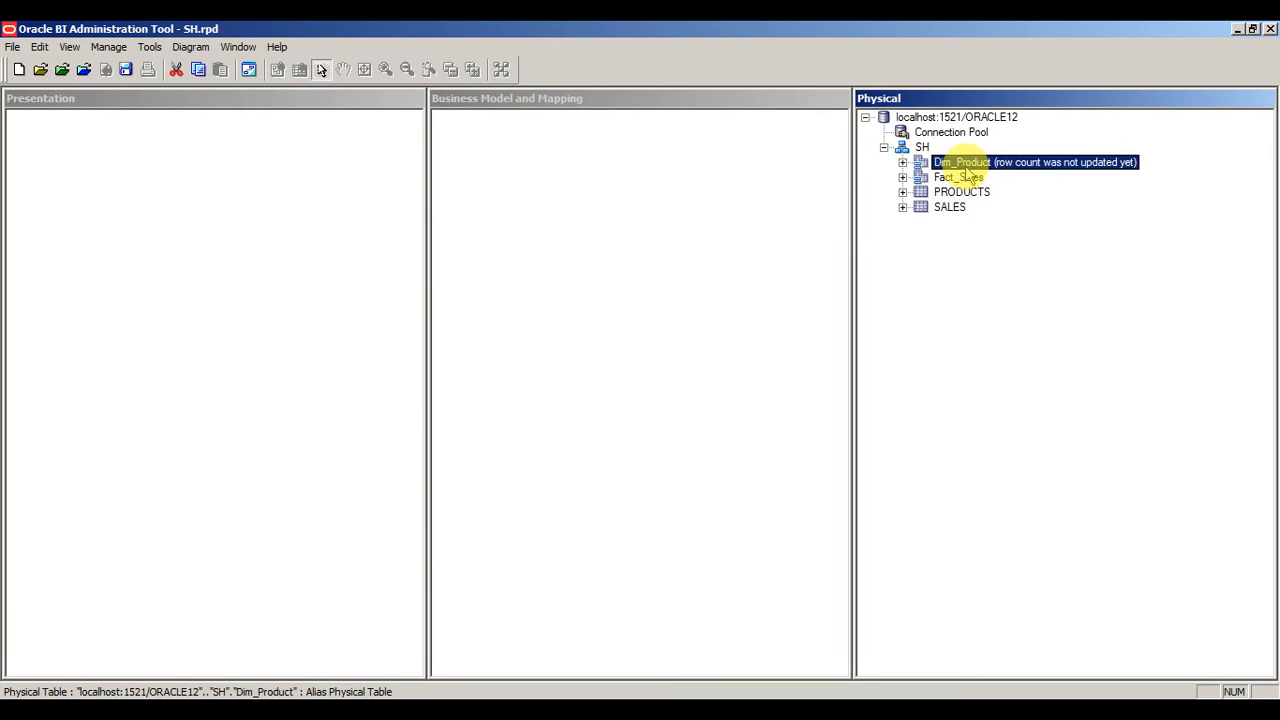
click(963, 177)
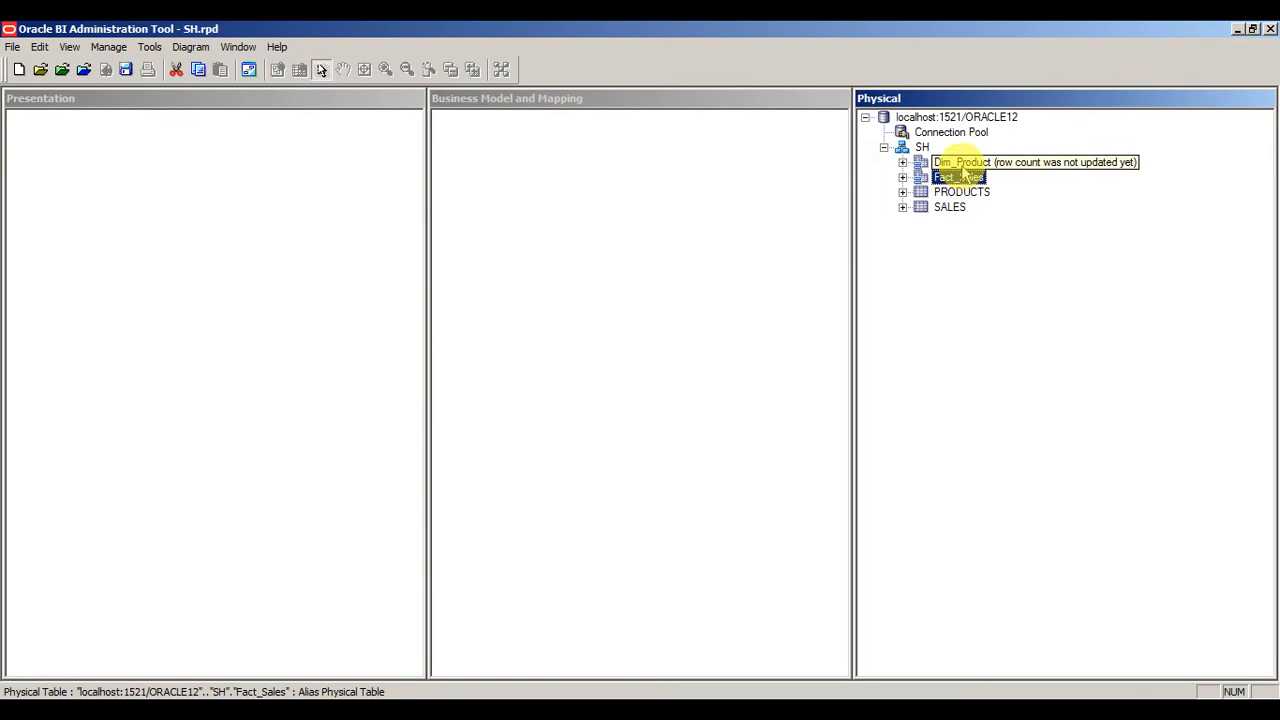
ctrl+click(963, 169)
- Show both aliases in a physical diagram and draw a new join from Fact_Sales to Dim_Product
right_click(963, 177)
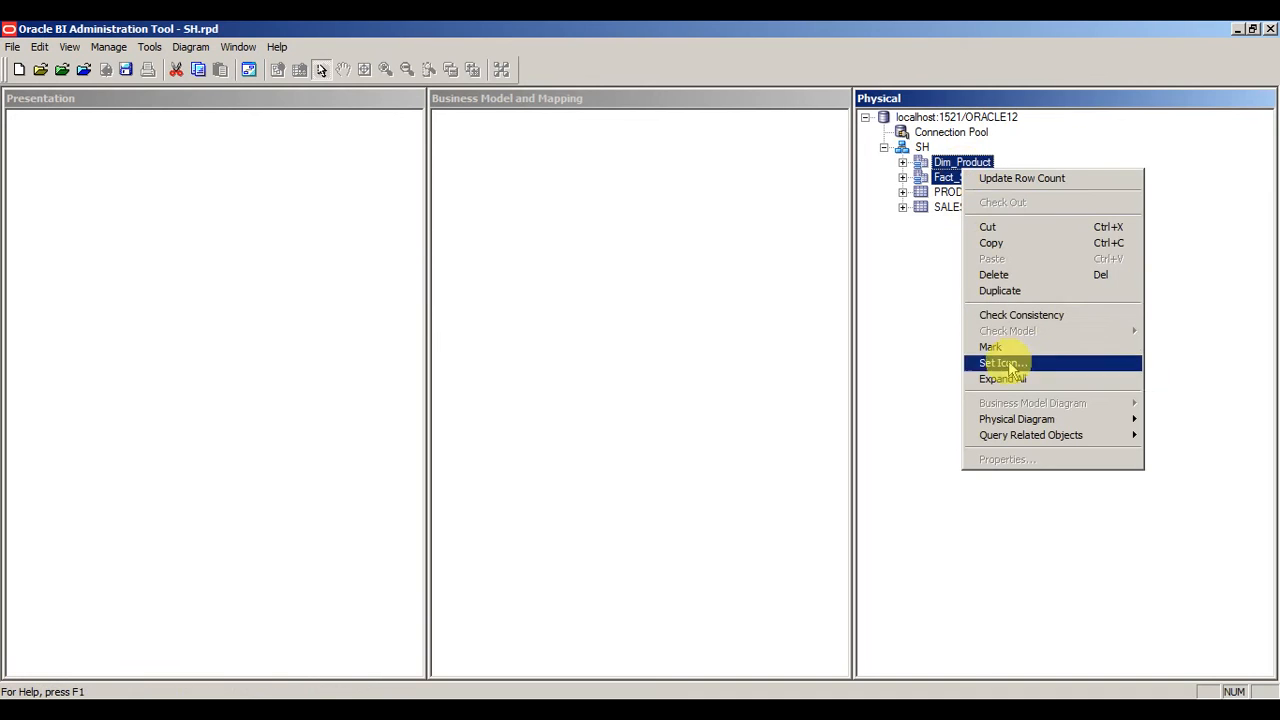
mouse_move(1003, 424)
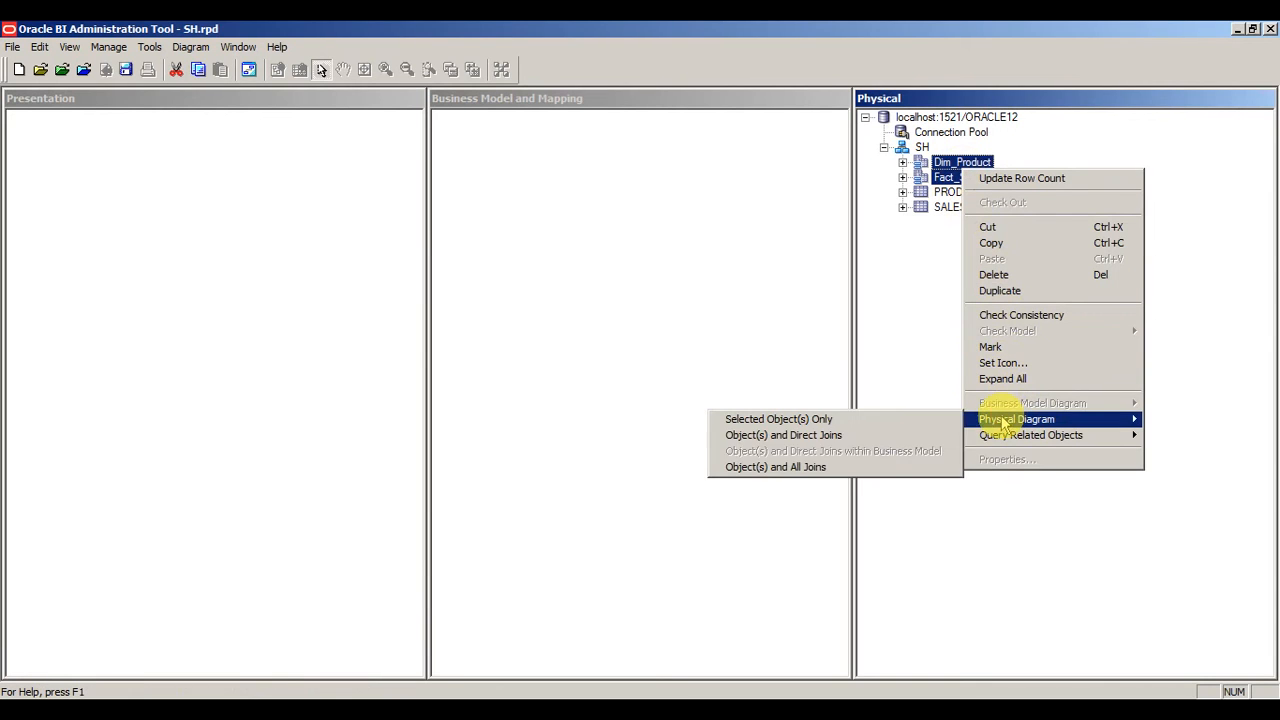
click(781, 436)
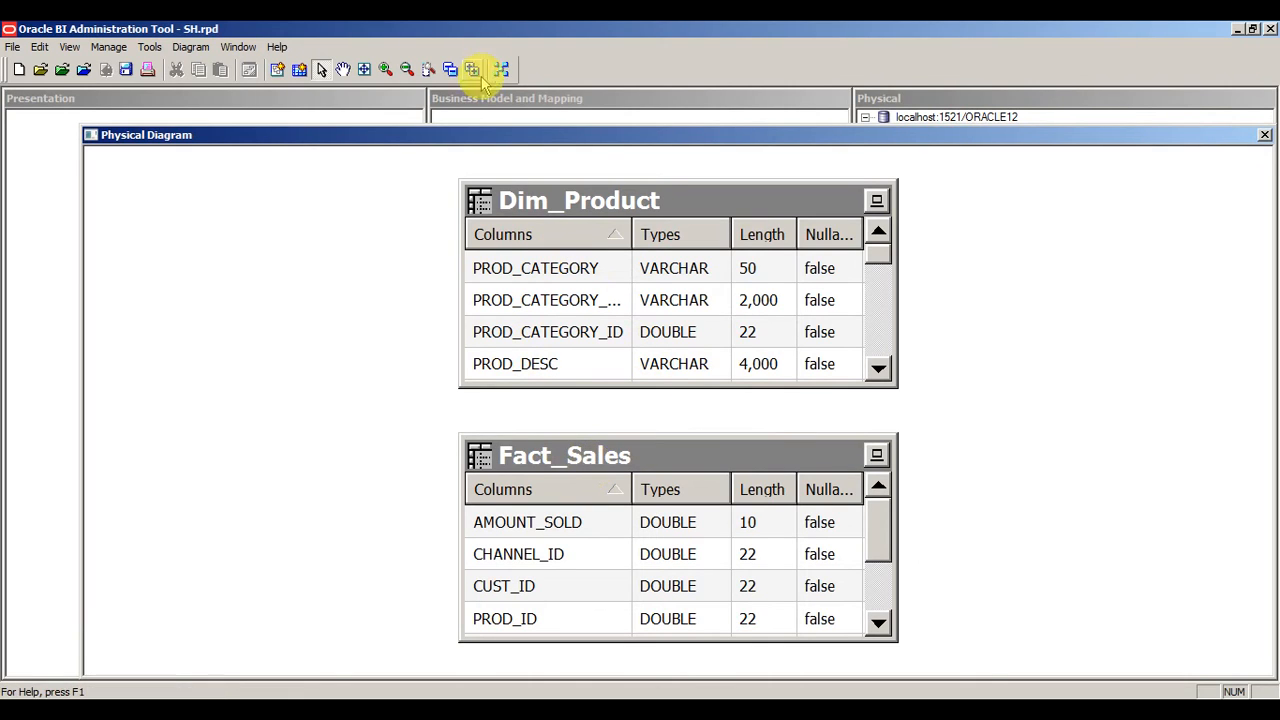
click(277, 69)
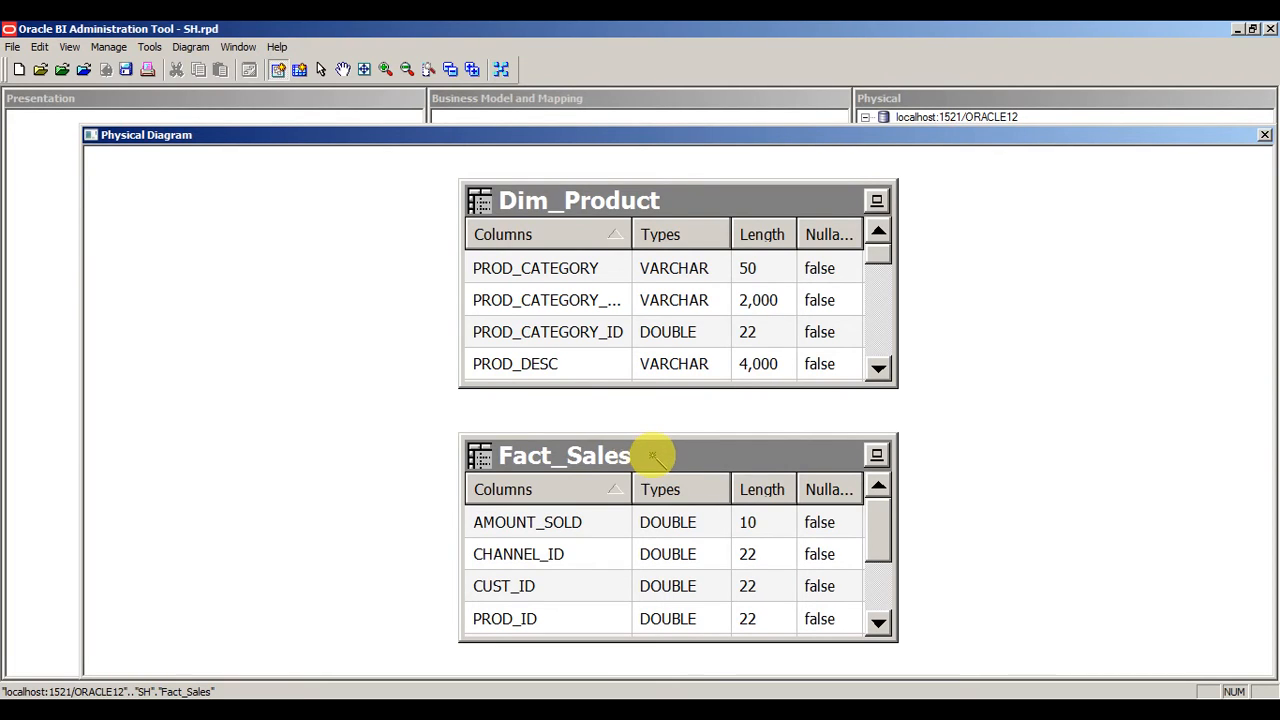
drag(651, 451, 617, 318)
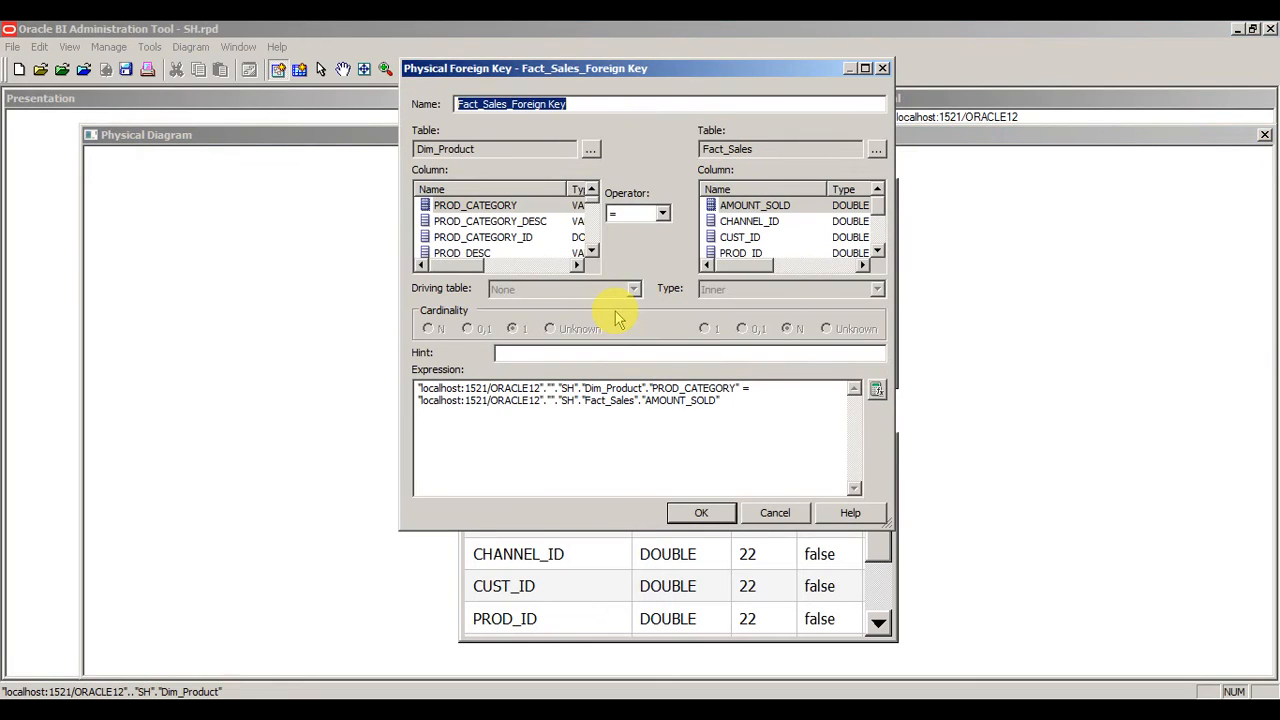
- Set PROD_ID as the join column for both Dim_Product and Fact_Sales and confirm the foreign key
click(472, 207)
click(480, 221)
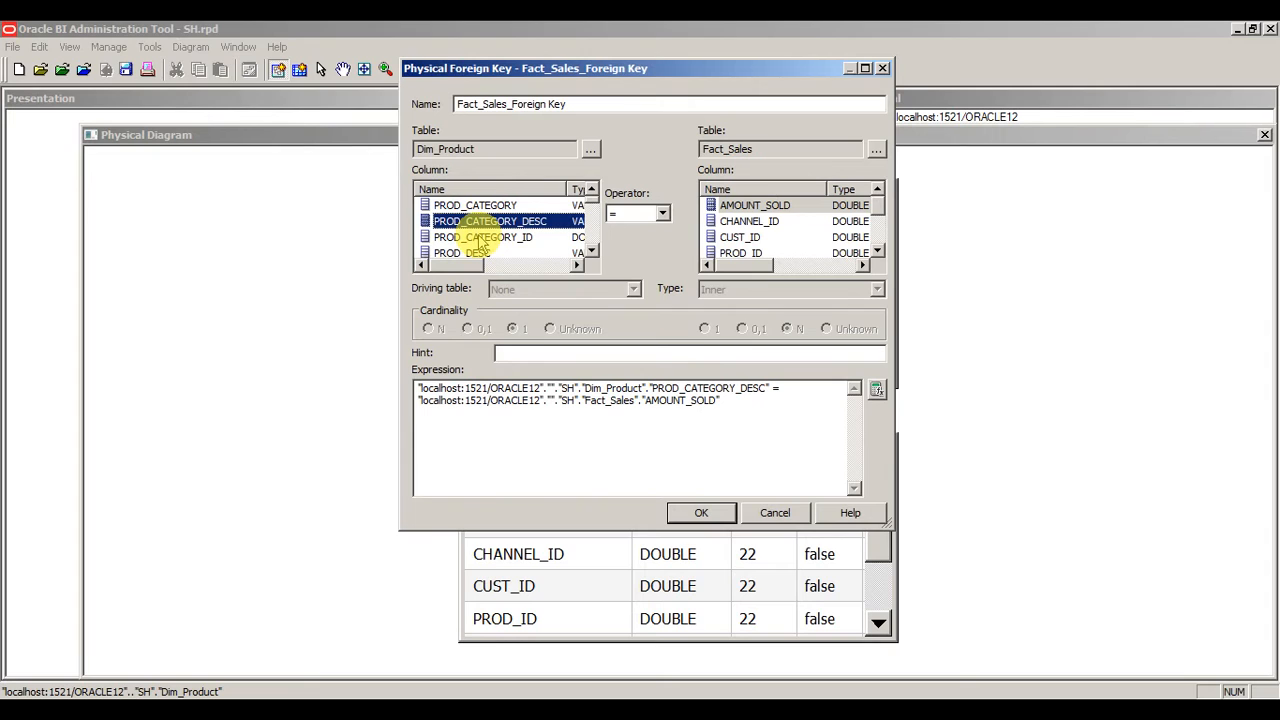
click(591, 250)
click(591, 250)
click(591, 250)
click(591, 250)
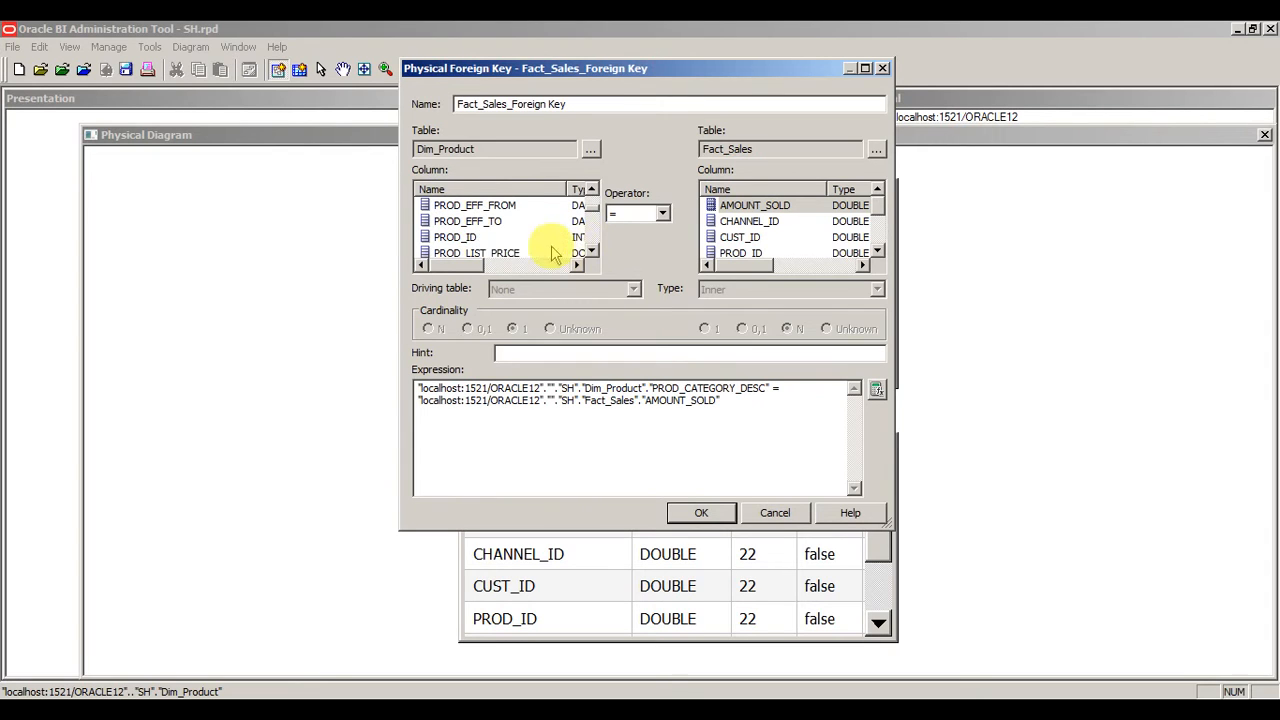
click(482, 237)
click(734, 238)
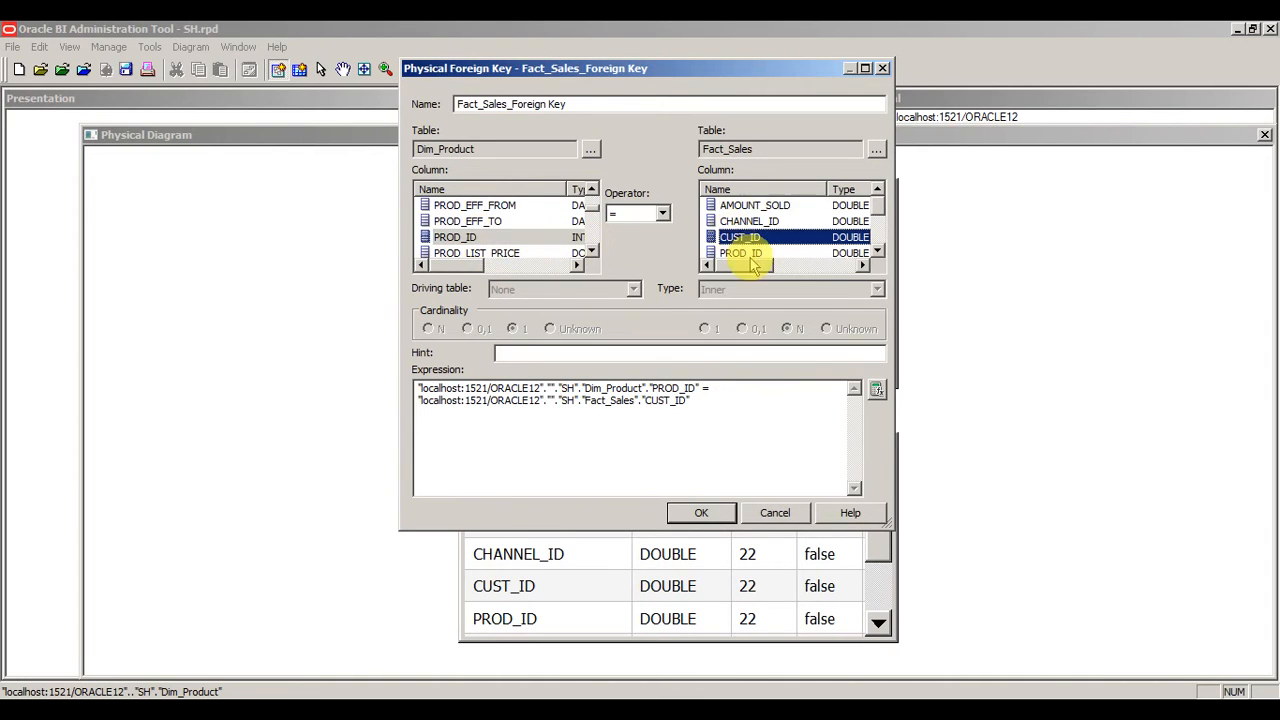
click(742, 252)
click(701, 512)
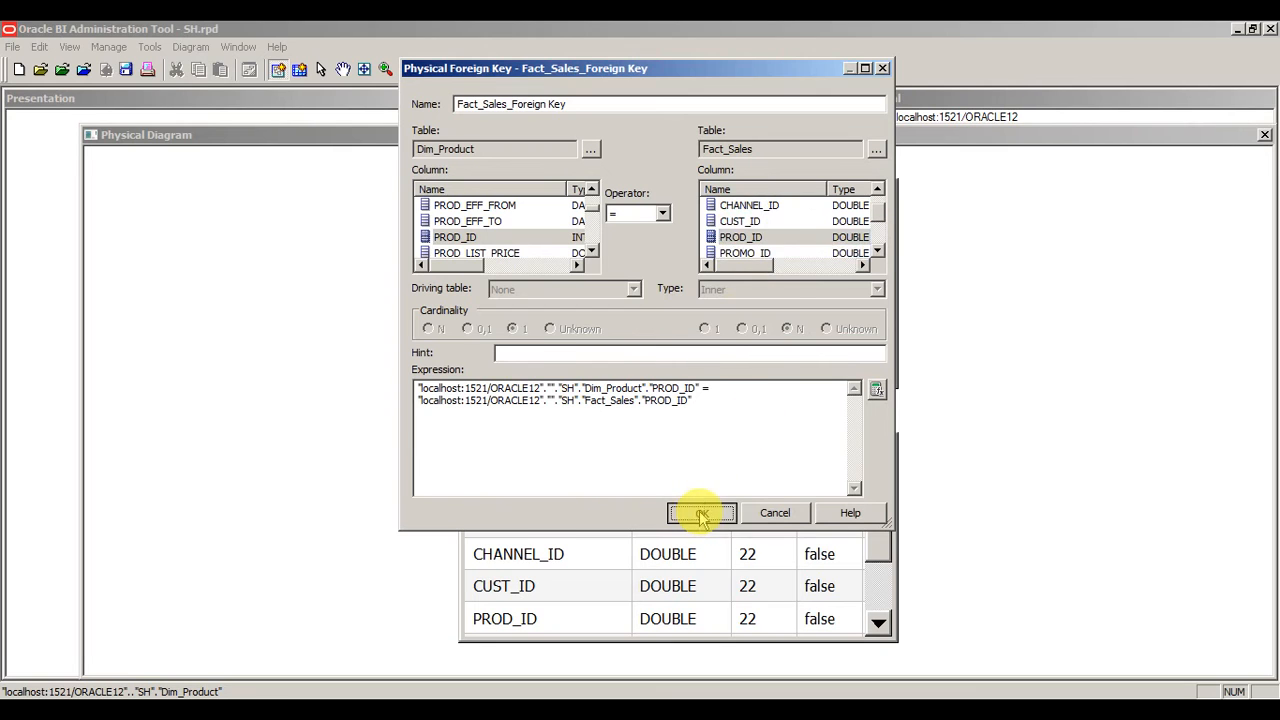
- Collapse and auto-arrange the two alias tables, then drag Dim_Product up and to the left
click(472, 69)
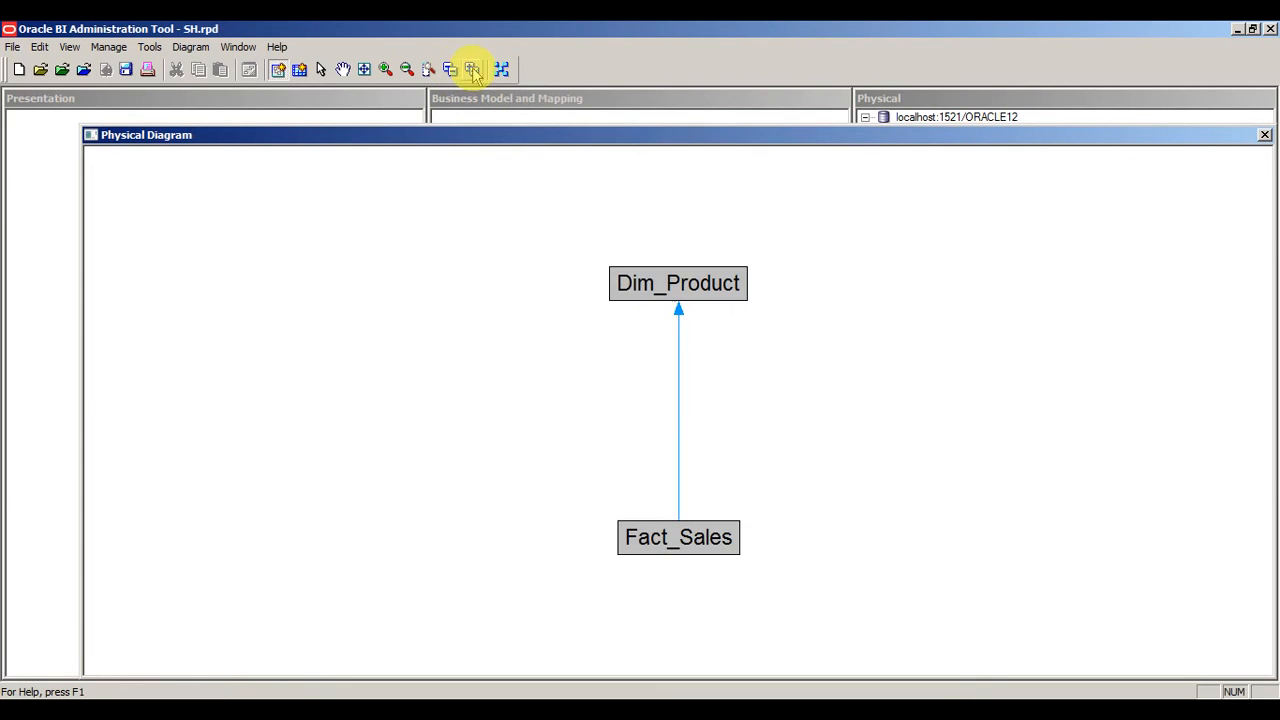
click(501, 69)
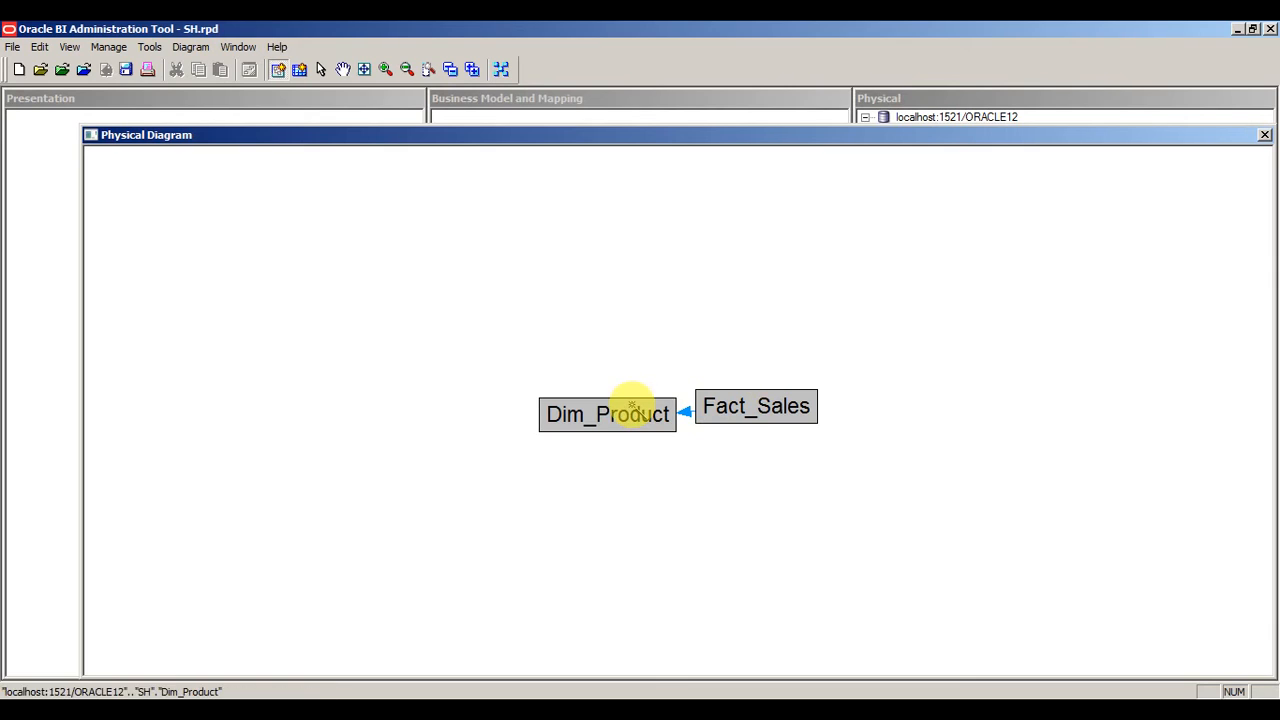
click(321, 70)
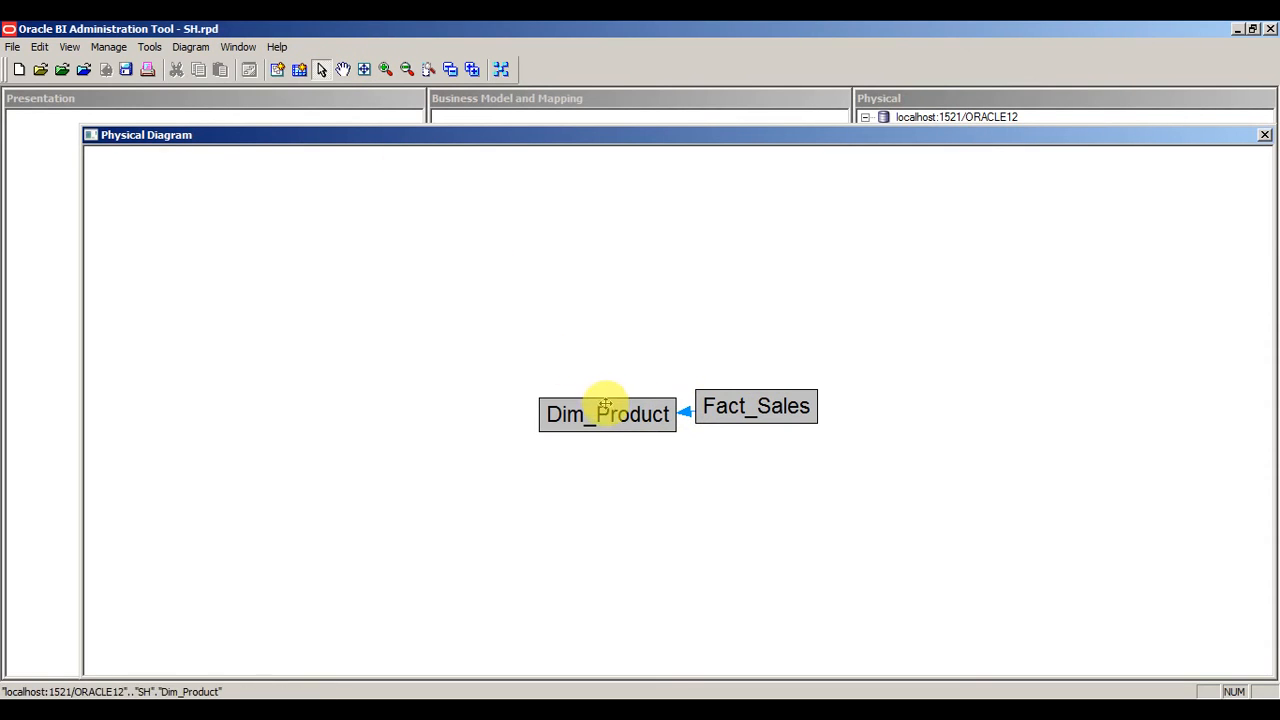
drag(600, 414, 480, 337)
click(749, 406)
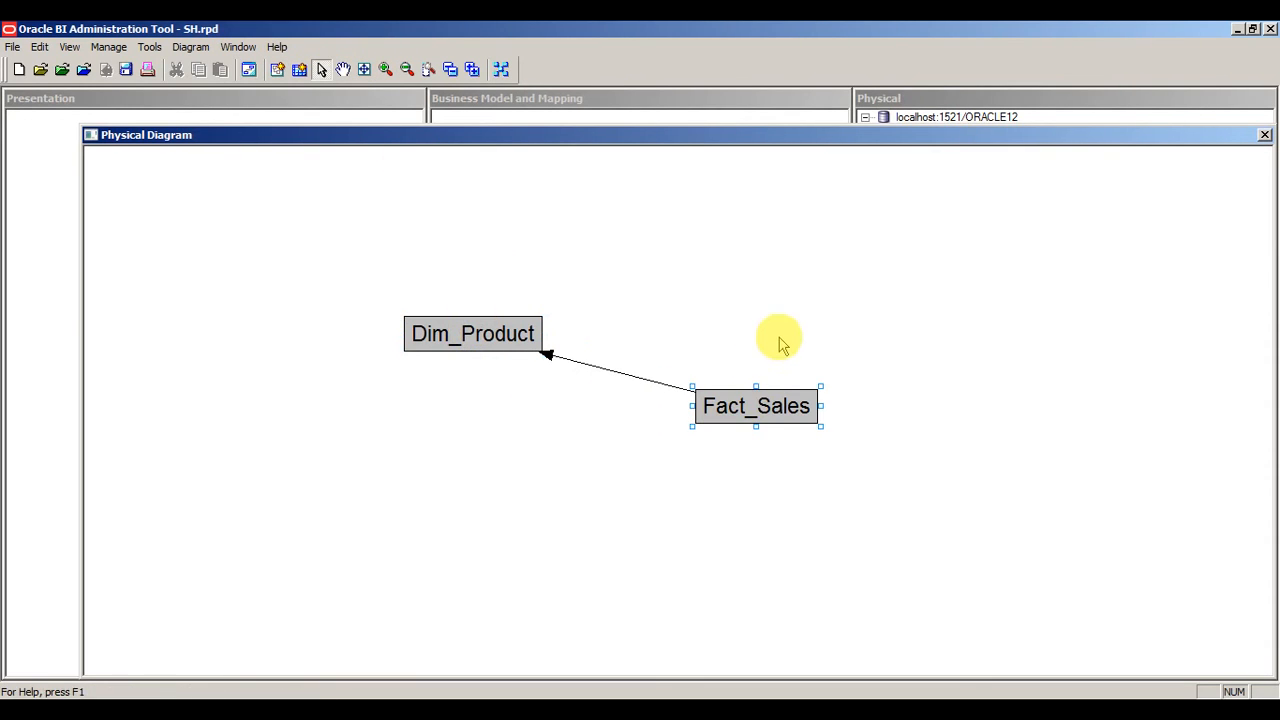
click(777, 337)
click(1265, 134)
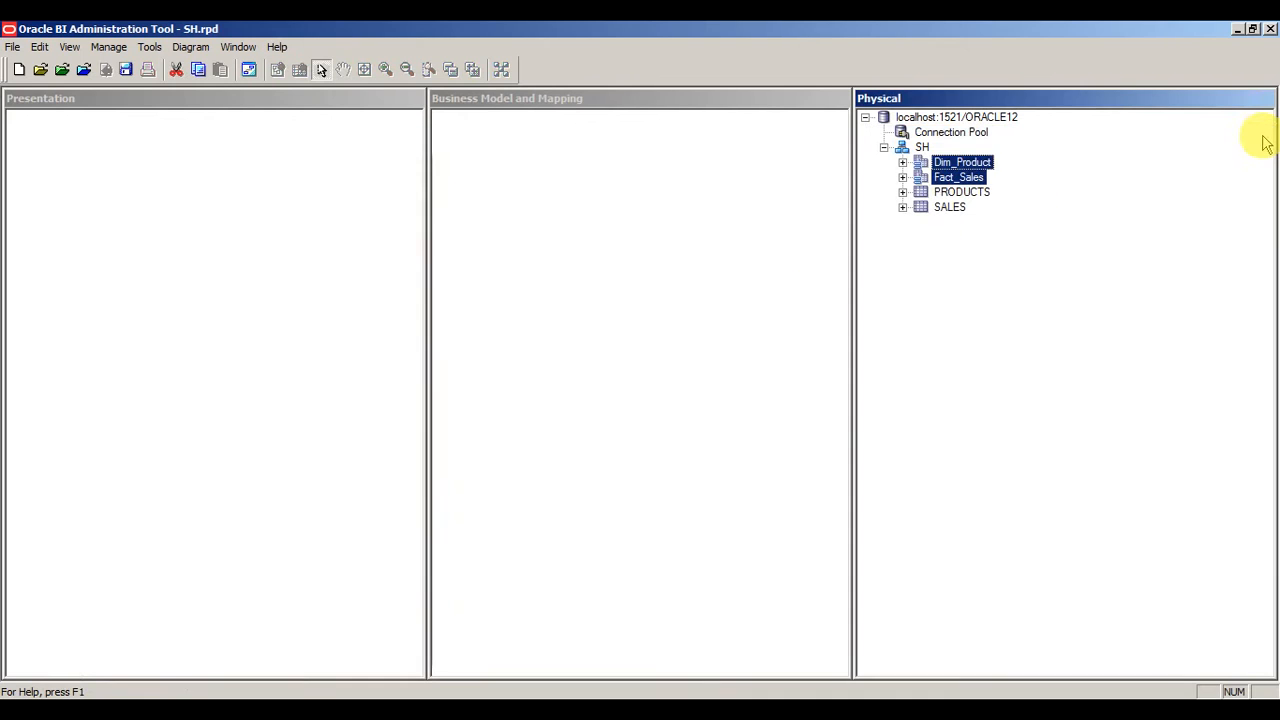
click(986, 283)
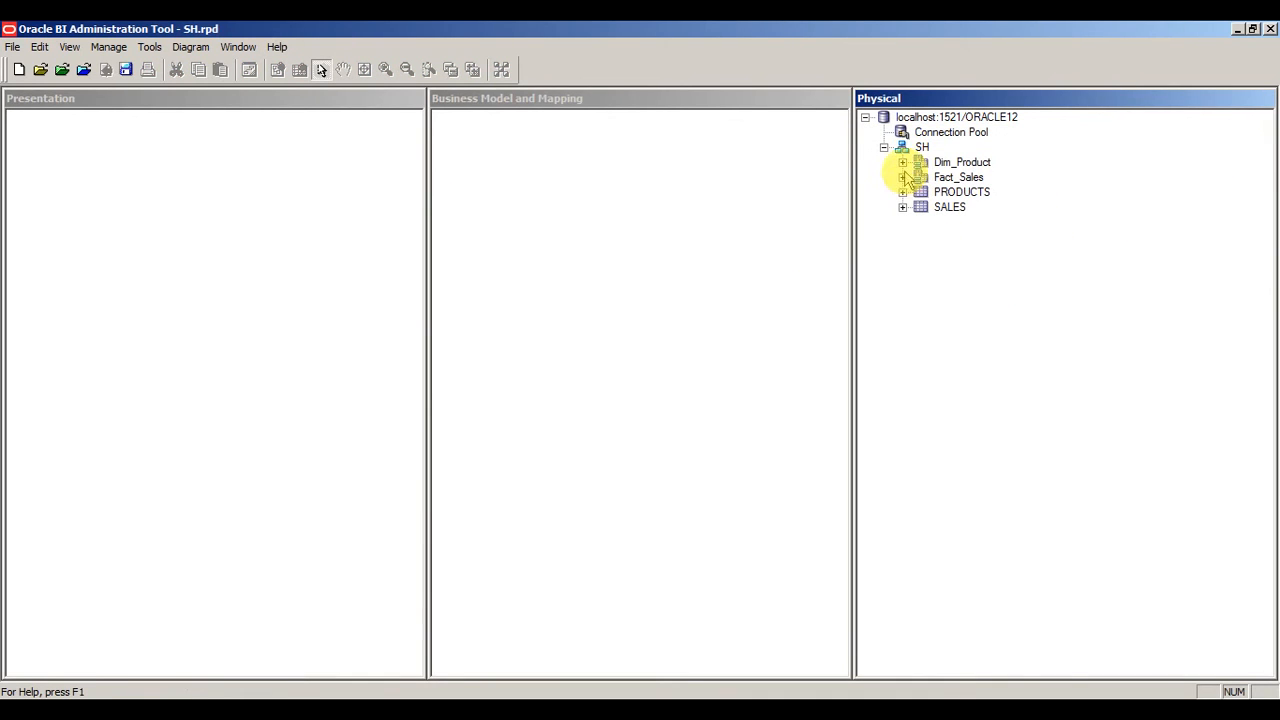
click(962, 166)
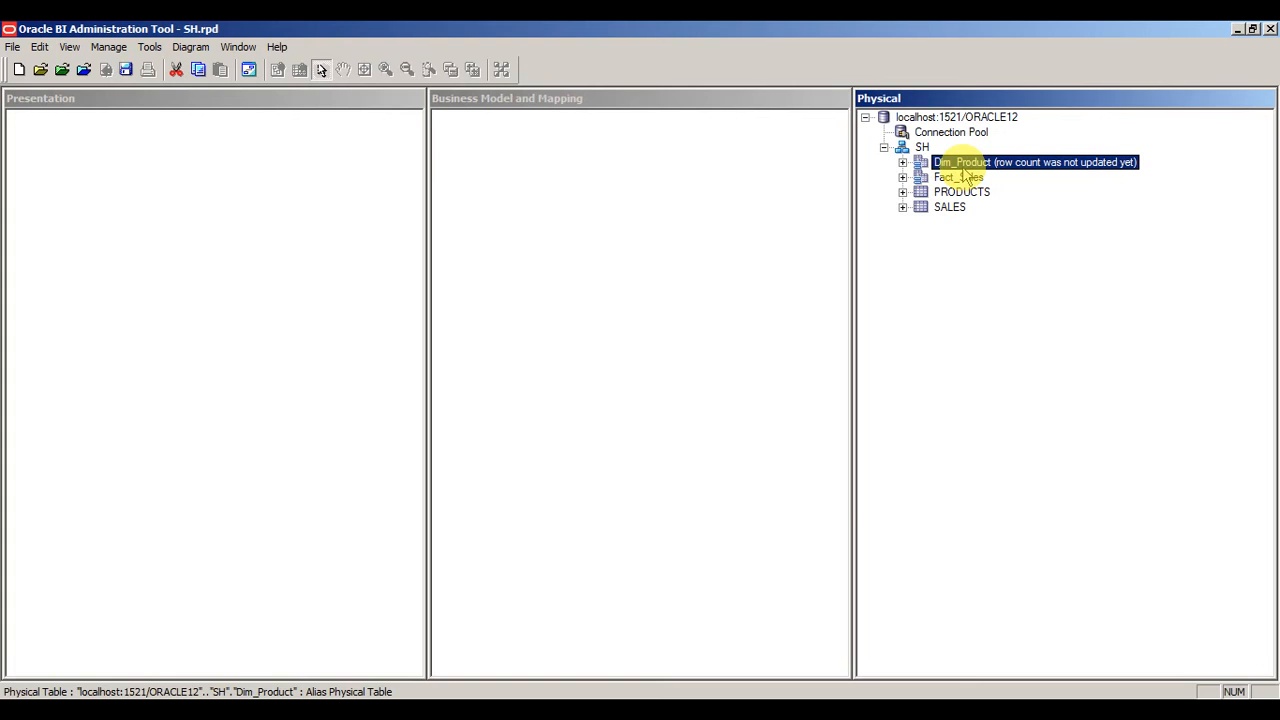
click(902, 162)
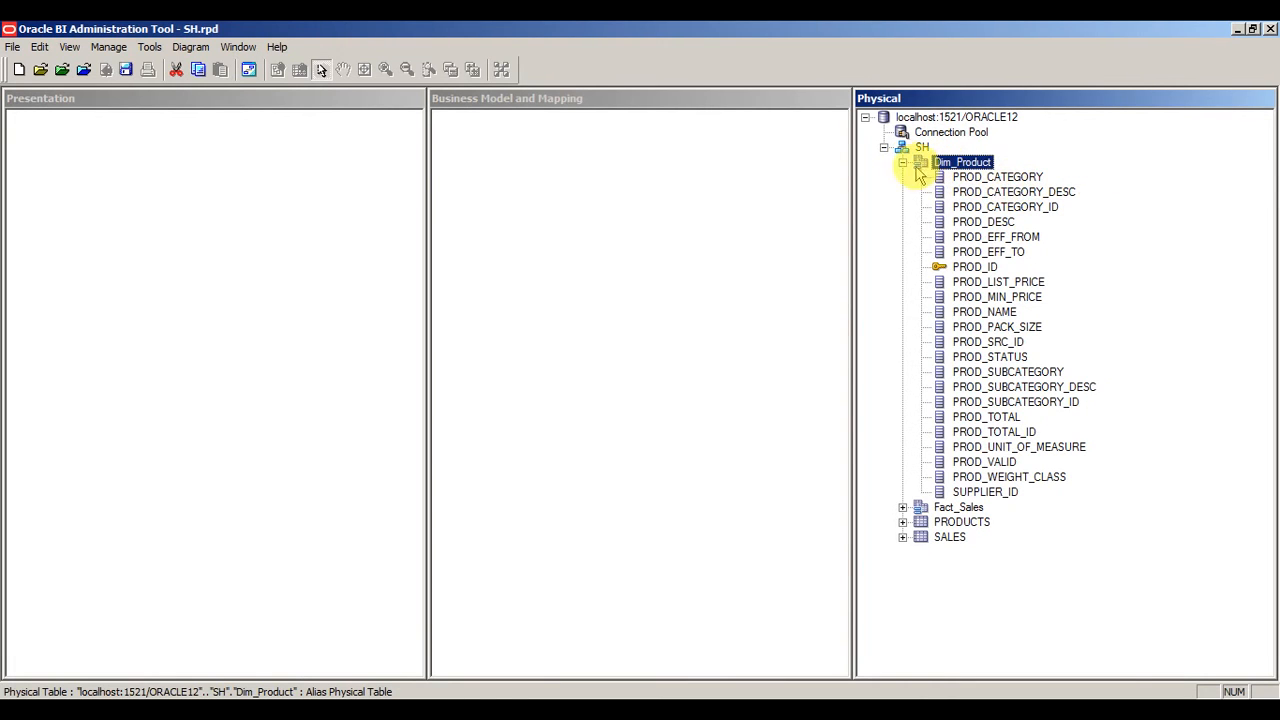
click(902, 163)
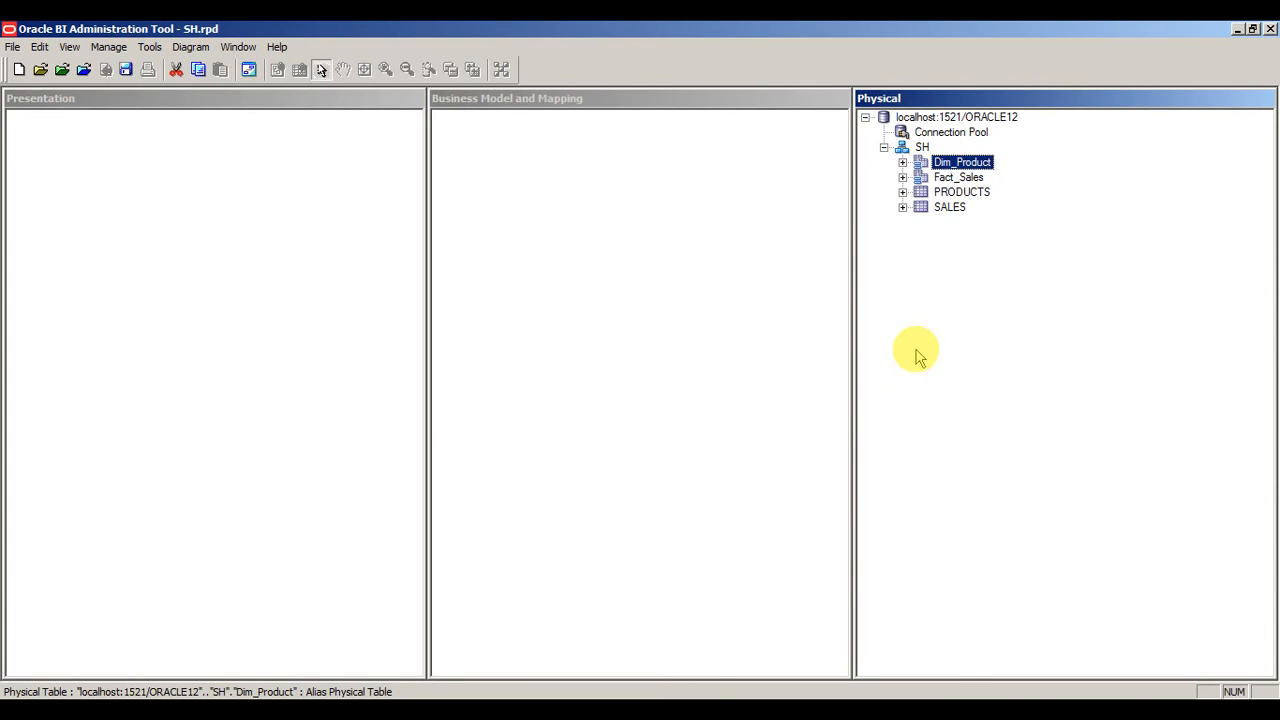
- Create a Dim_cat alias of PRODUCTS and collapse its column list
click(952, 192)
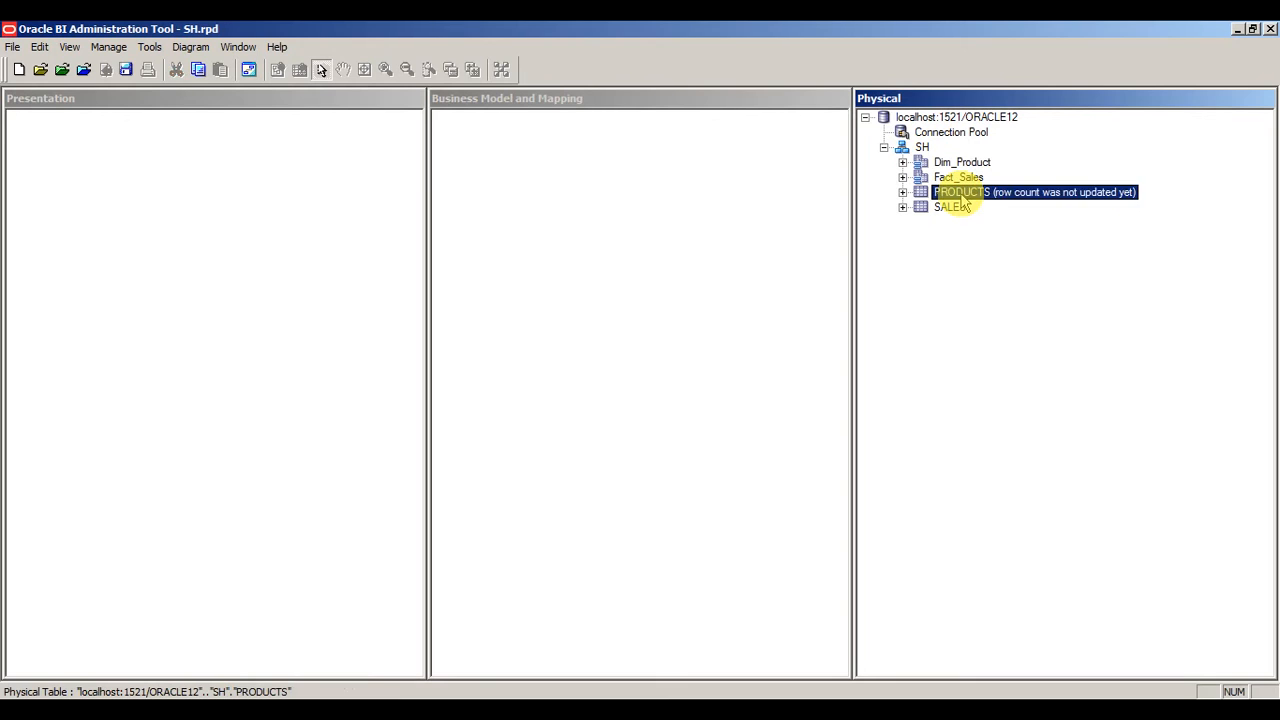
right_click(960, 194)
mouse_move(1090, 203)
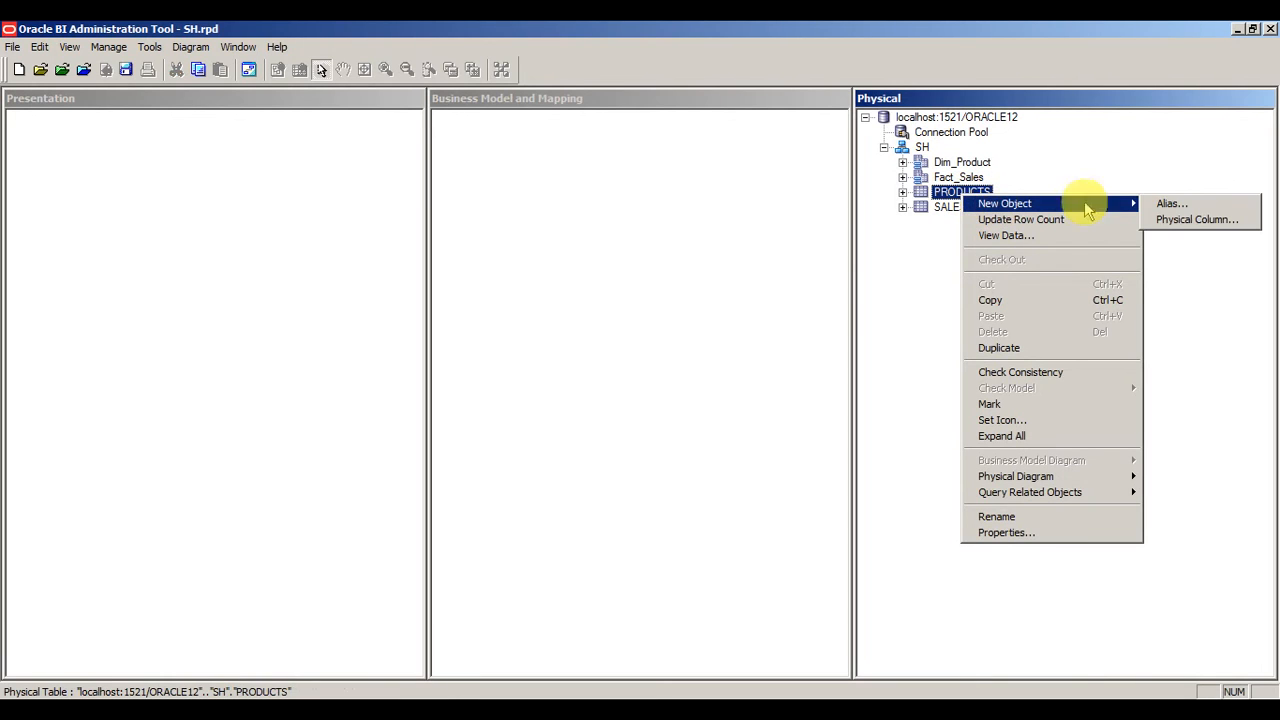
click(1160, 205)
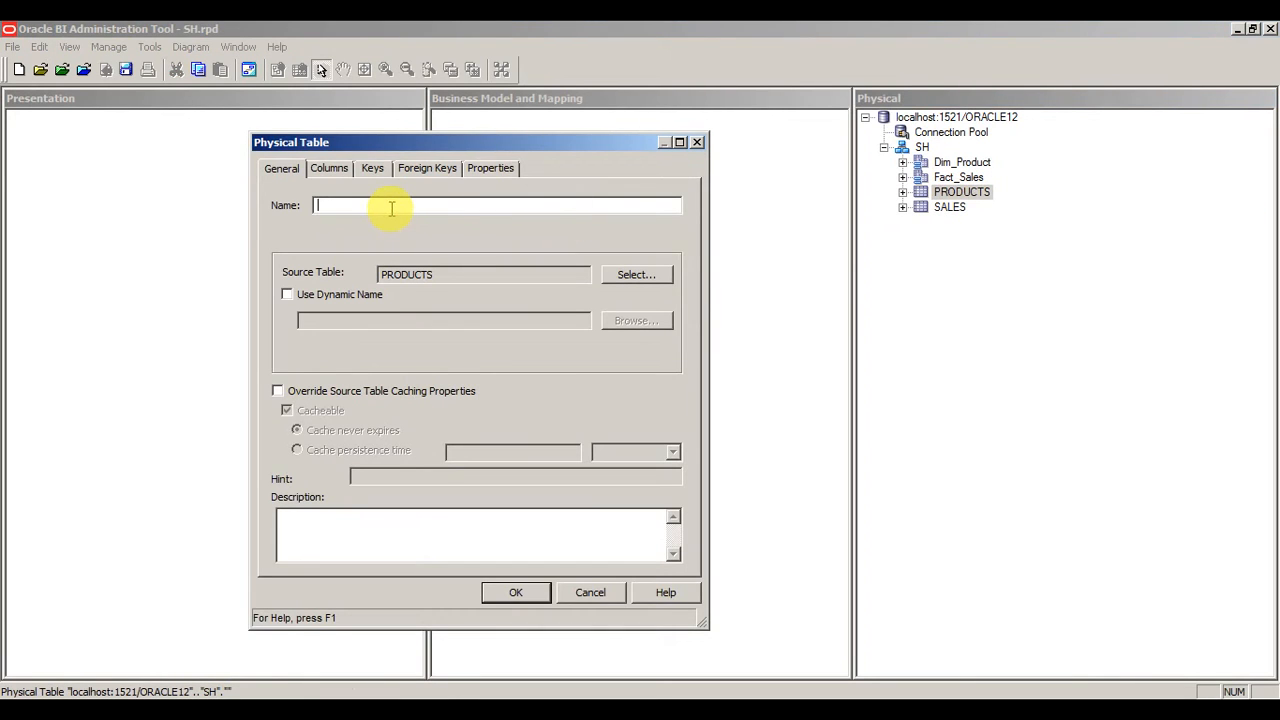
text(Cu)
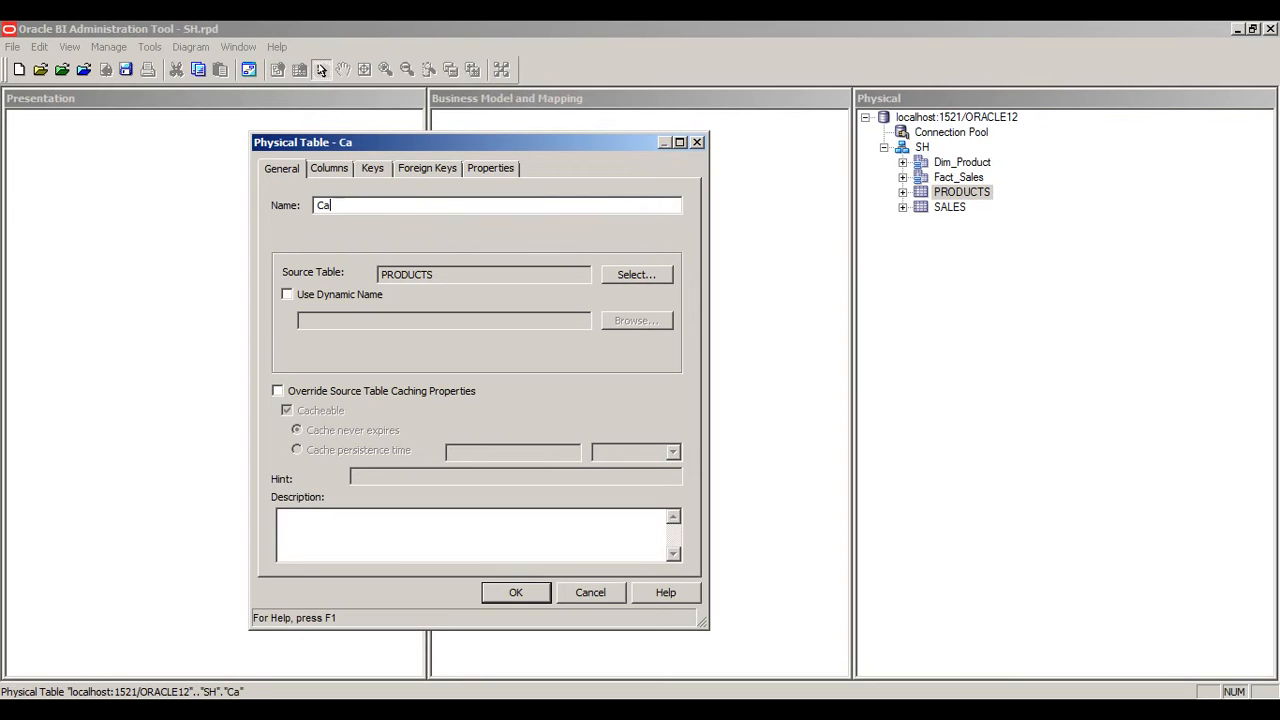
key(BackSpace)
key(BackSpace)
text(Dim_cat)
key(Return)
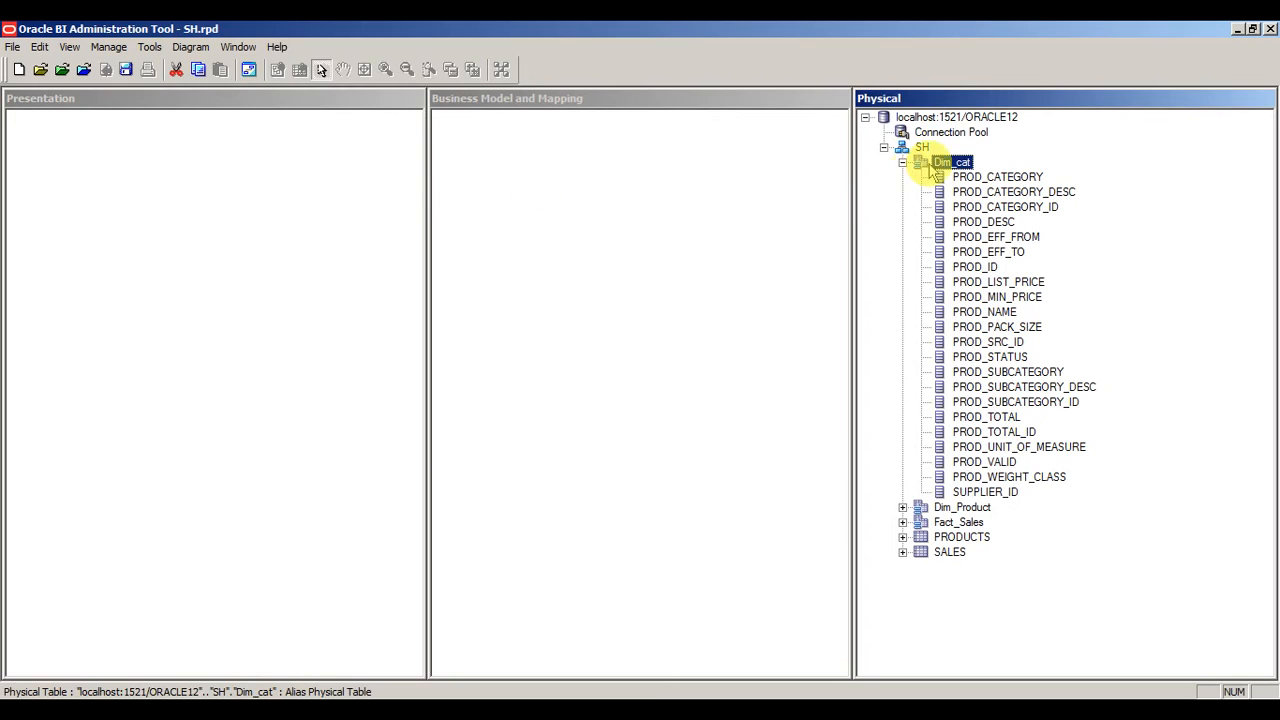
click(902, 162)
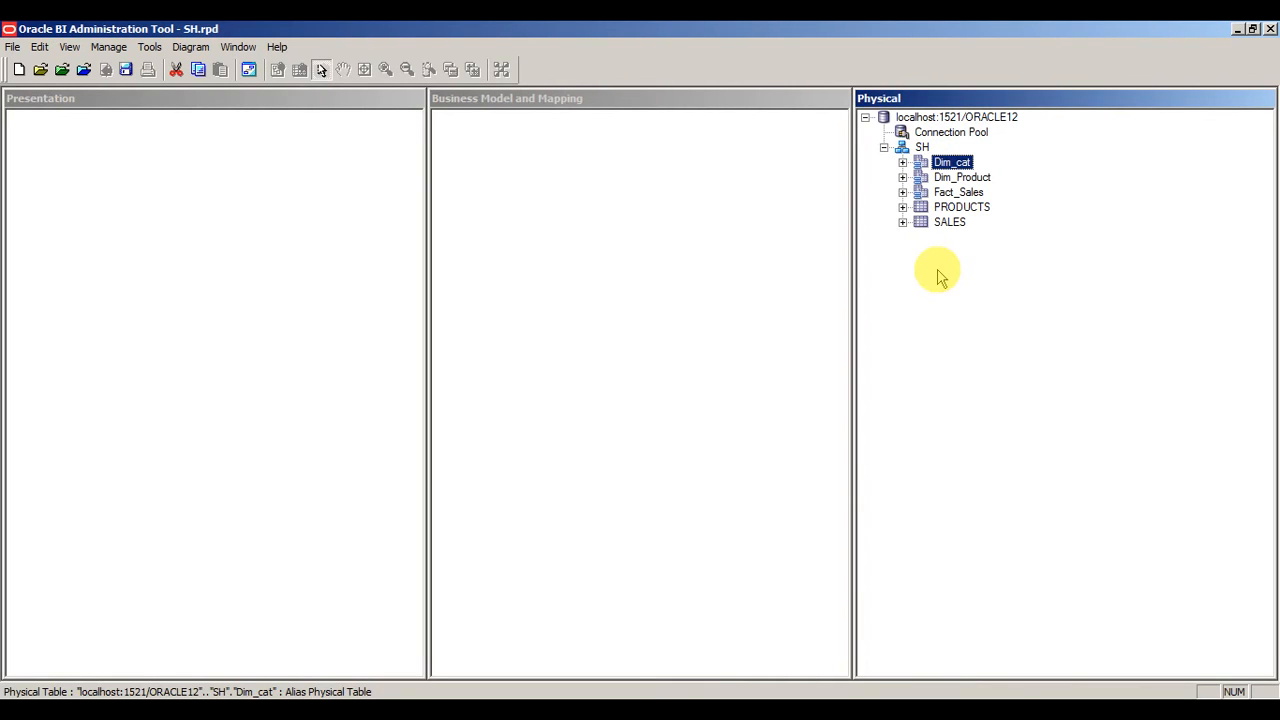
- Delete the Dim_cat alias and bring up the Alias in OBIEE slide in PowerPoint
key(Delete)
click(648, 405)
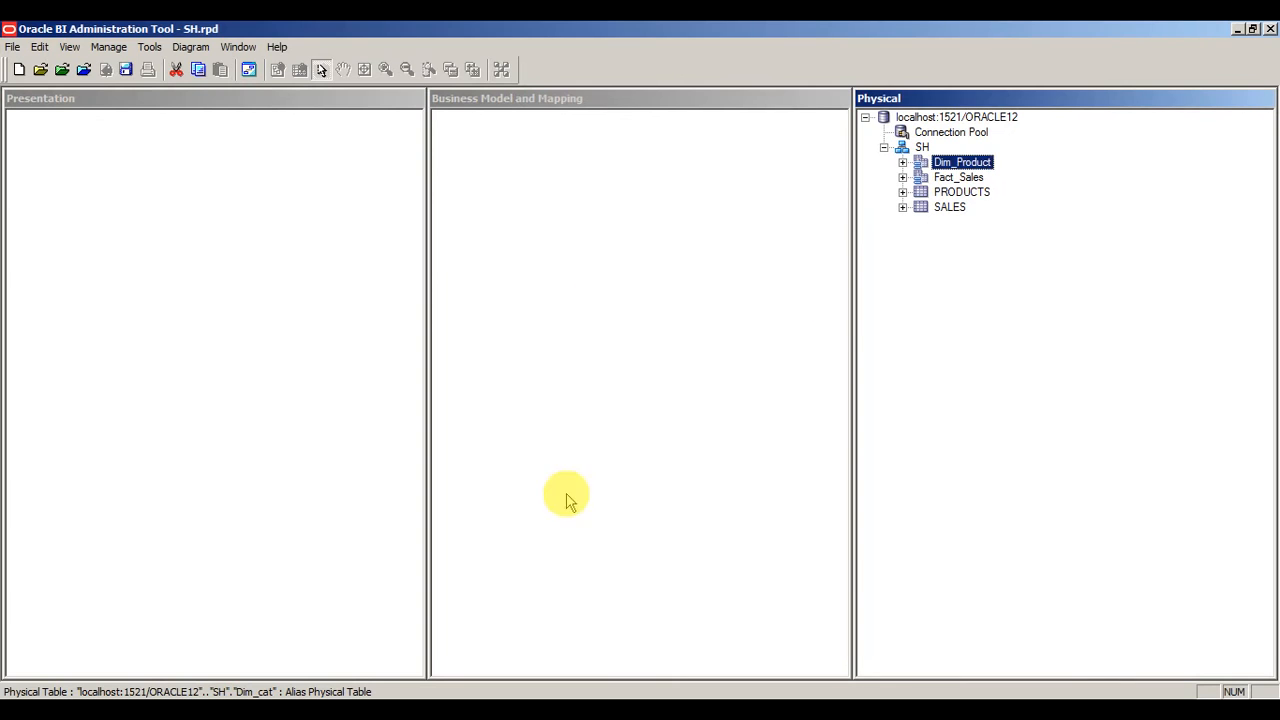
click(435, 697)
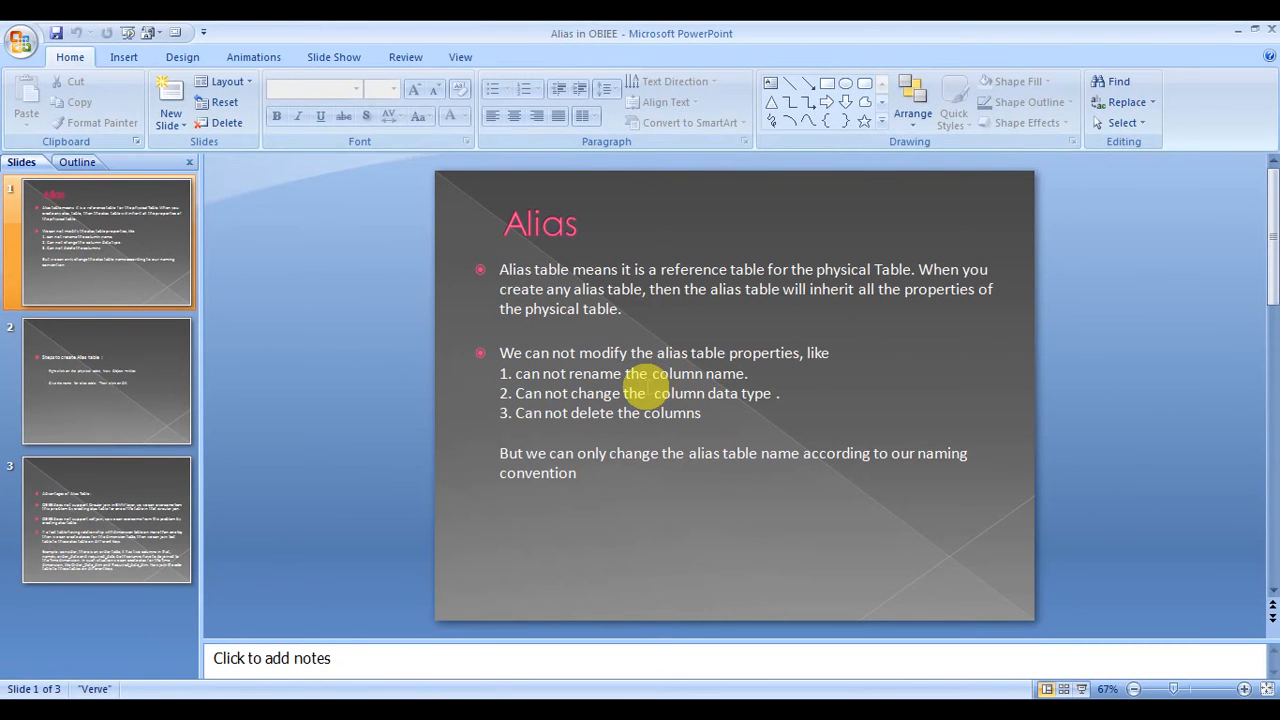
click(648, 393)
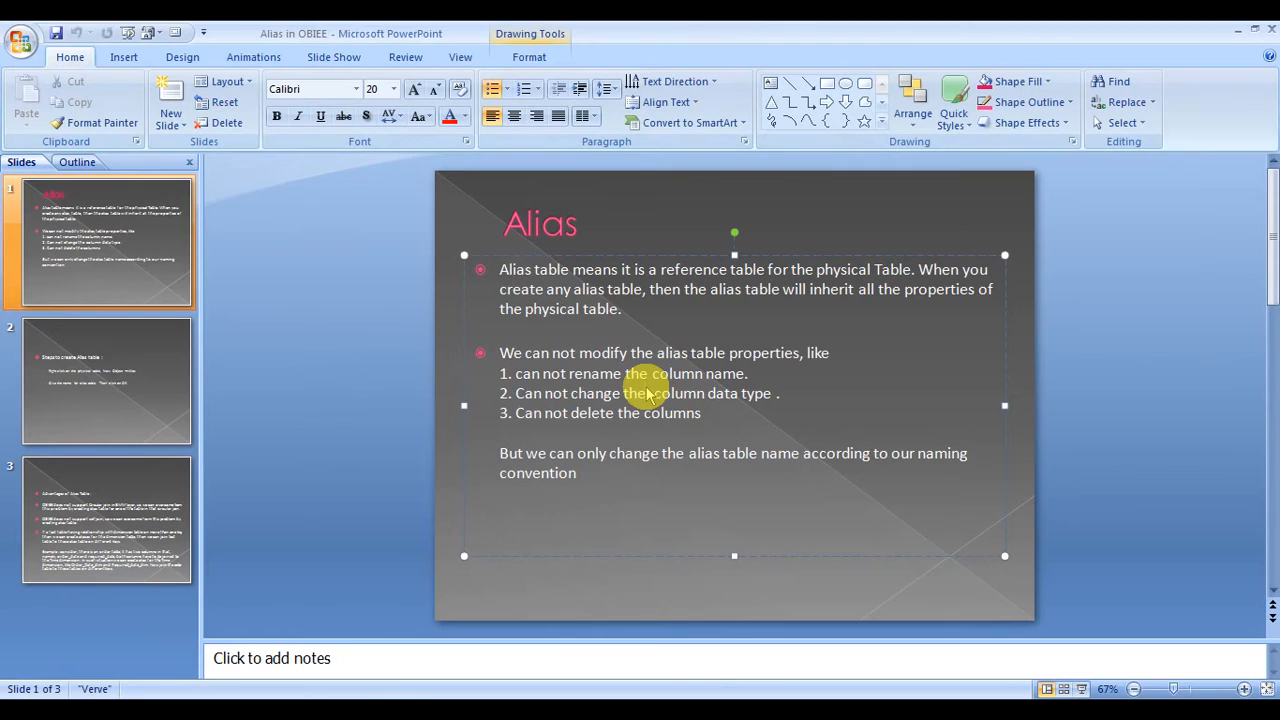
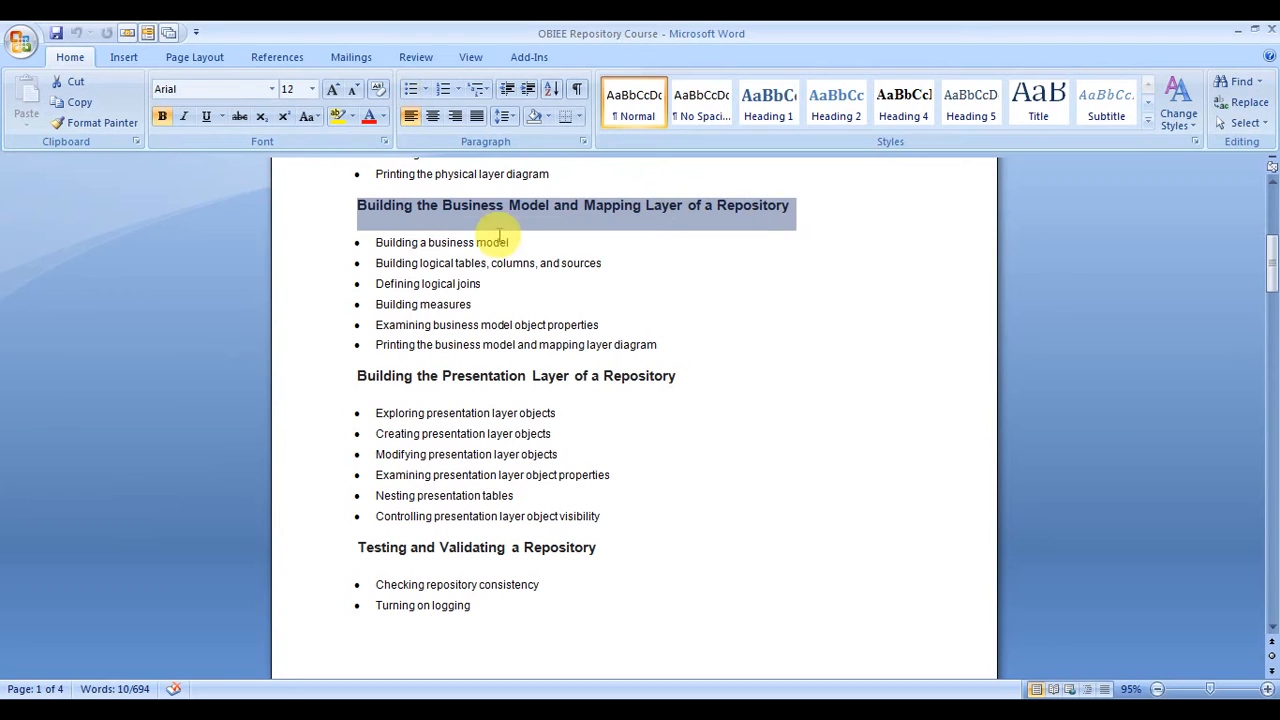
- Highlight the outline bullets: business model, logical tables, logical joins, measures, object properties
click(377, 246)
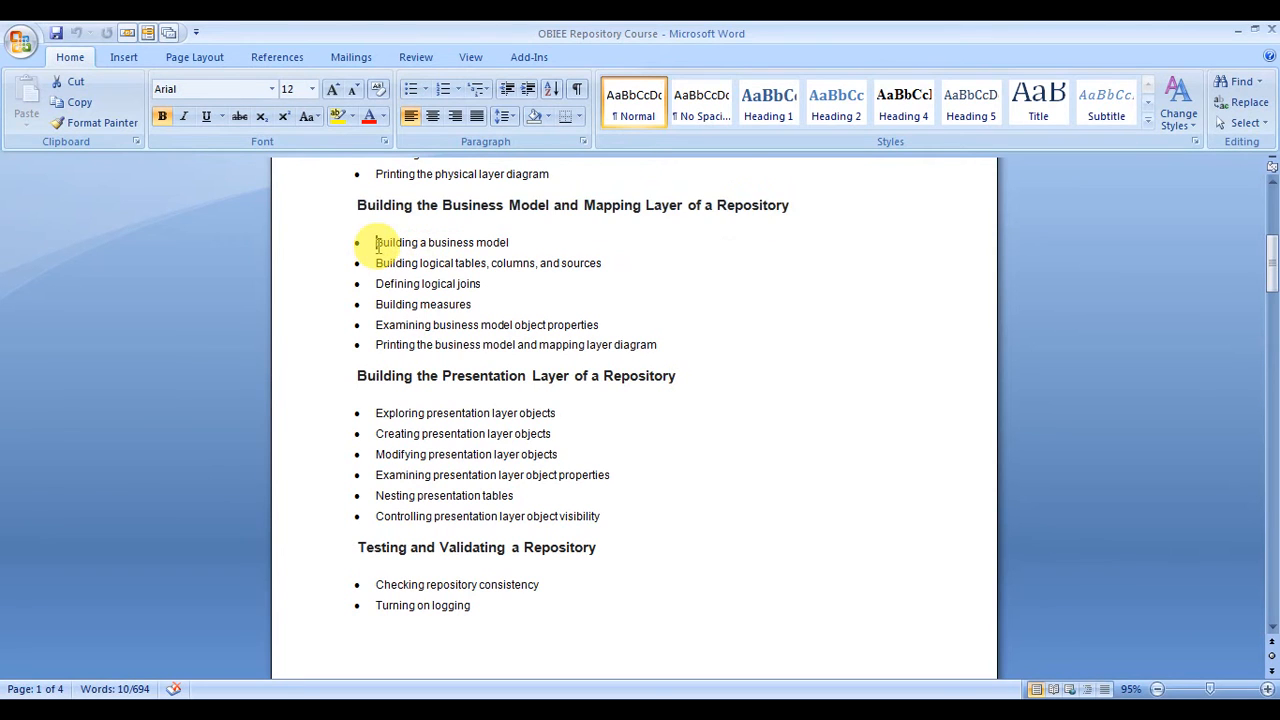
drag(377, 246, 486, 243)
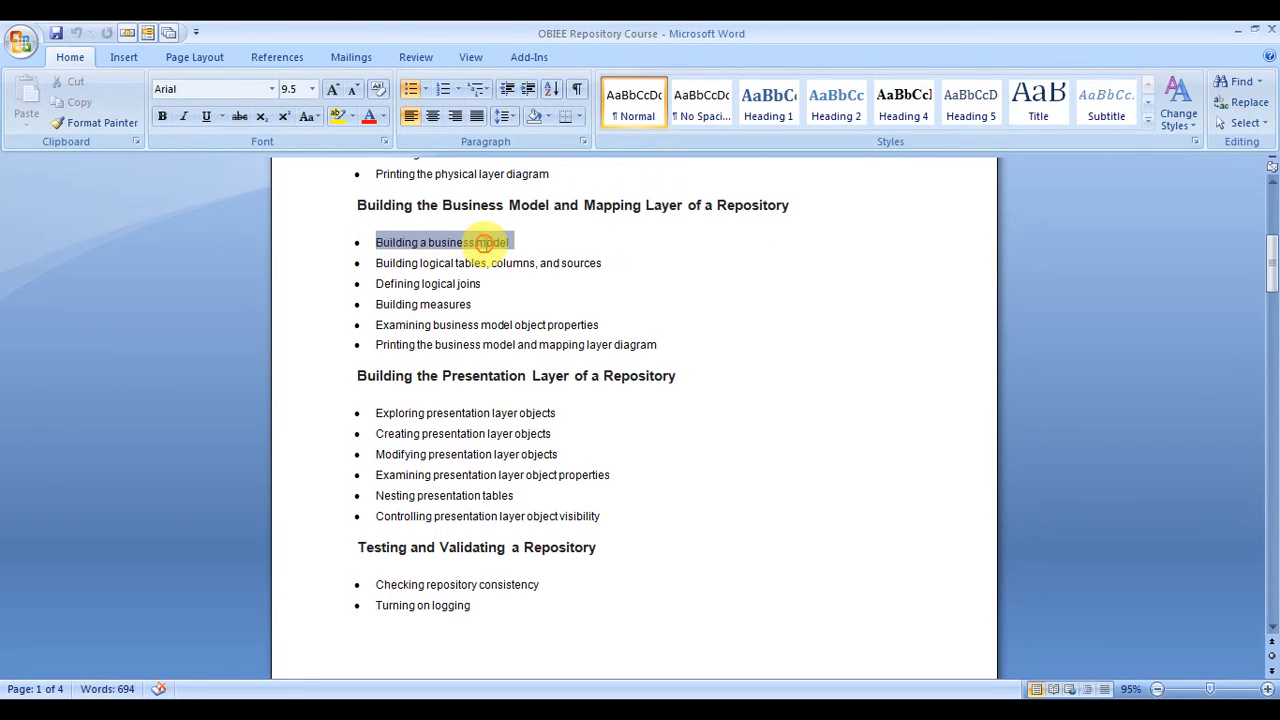
drag(377, 264, 550, 270)
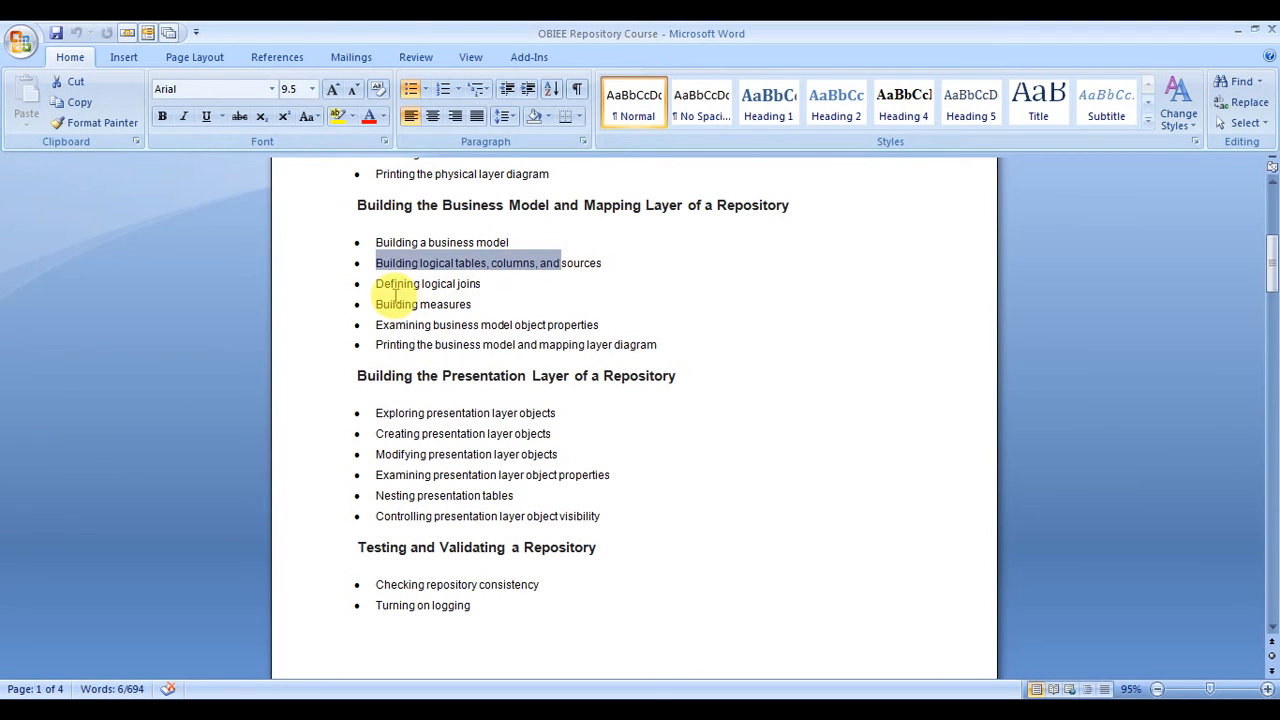
drag(377, 284, 482, 284)
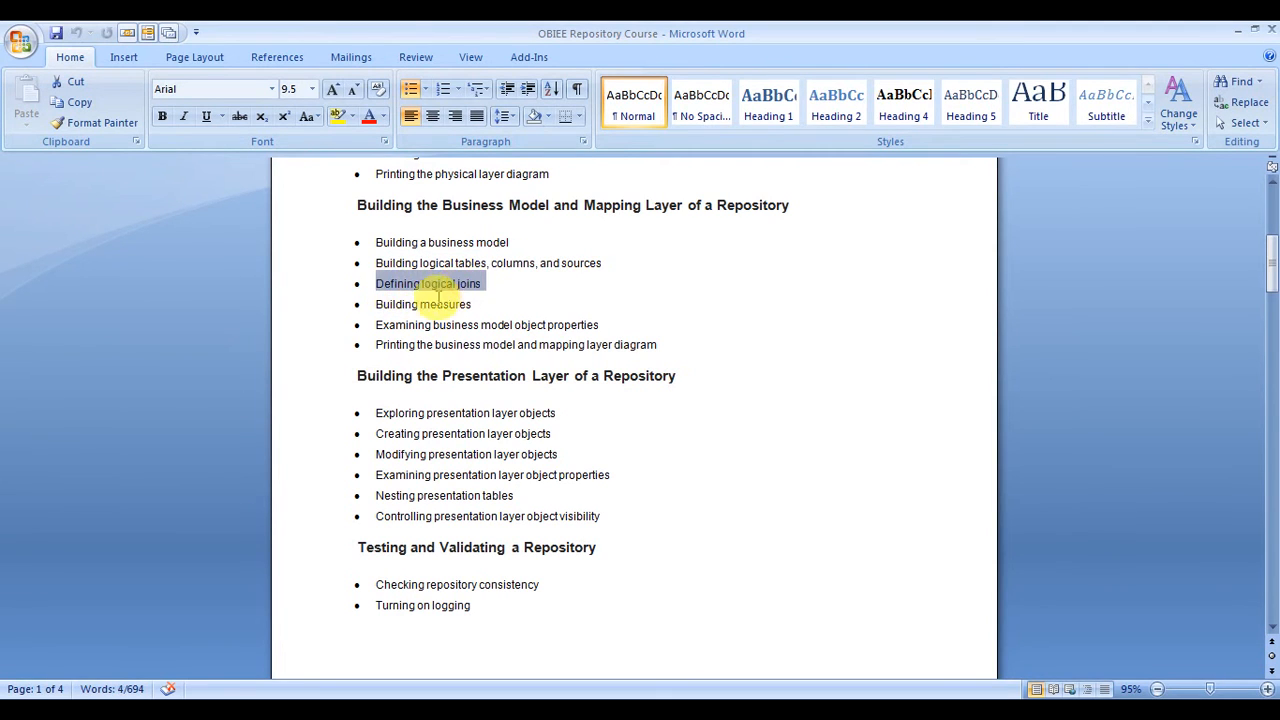
drag(378, 304, 476, 304)
drag(377, 325, 566, 329)
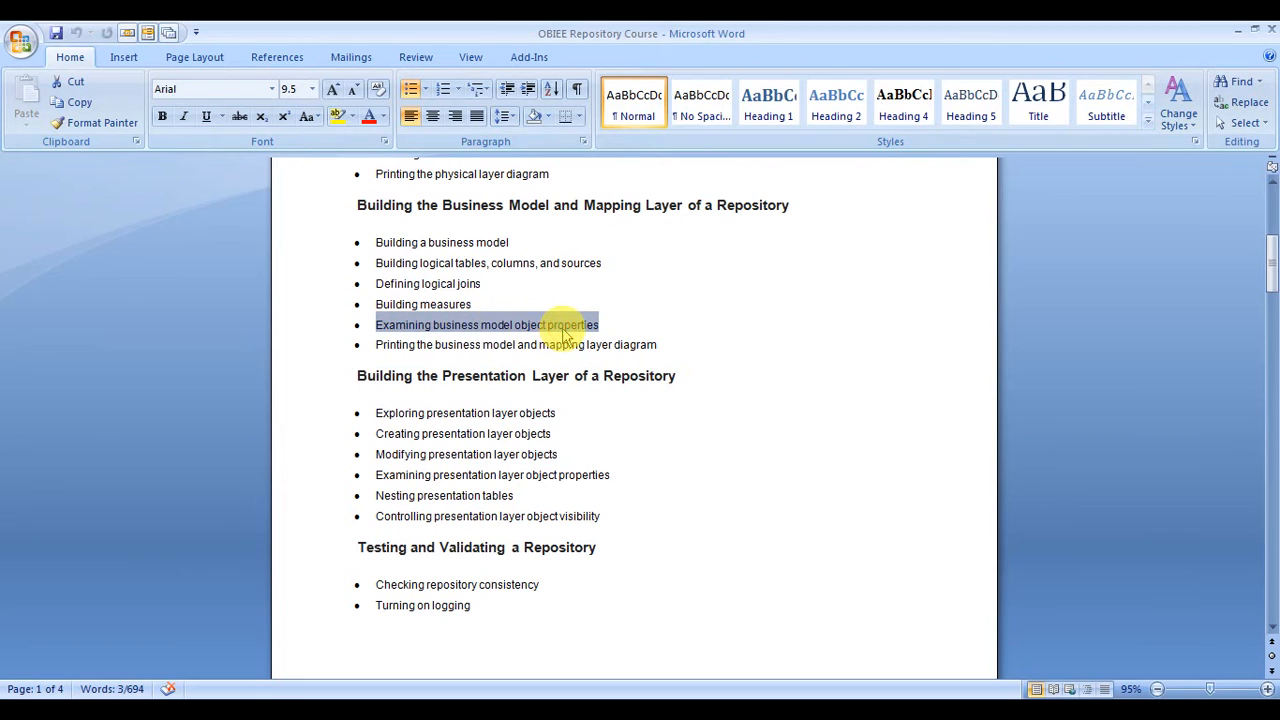
- Highlight the mapping-diagram phrase and the Business Model and Mapping heading, then close the outline
drag(436, 345, 643, 345)
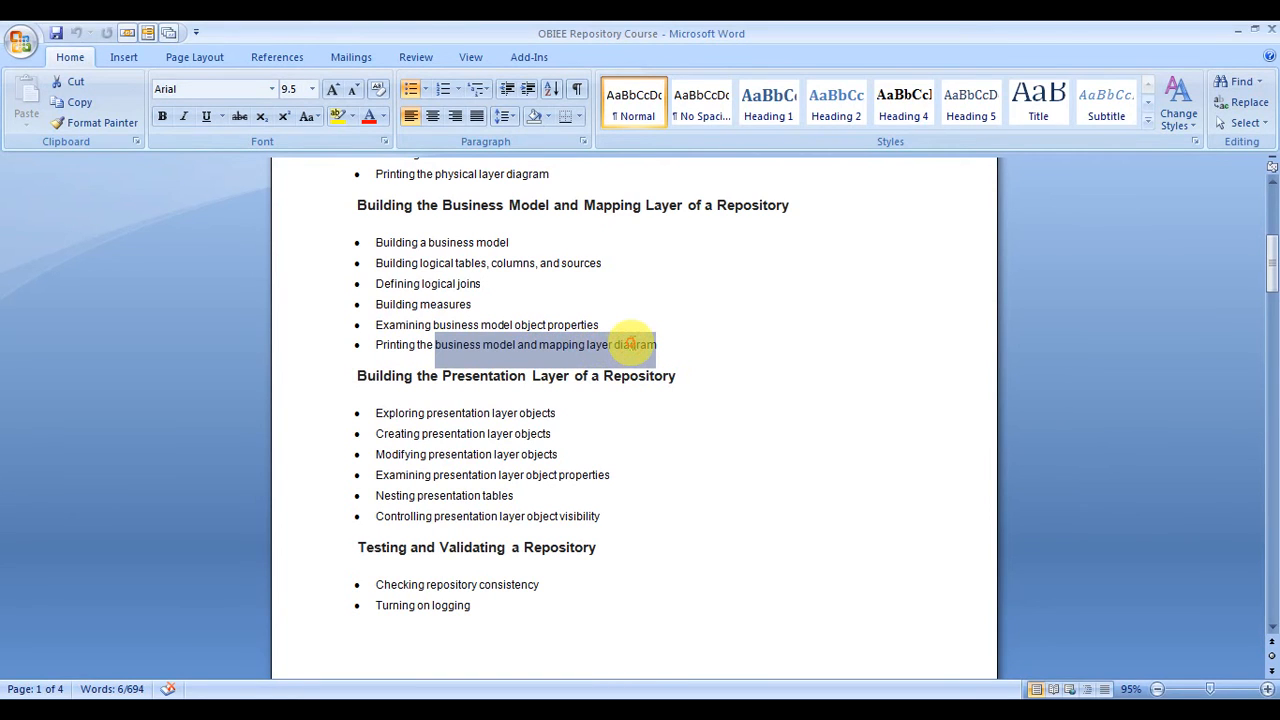
click(446, 205)
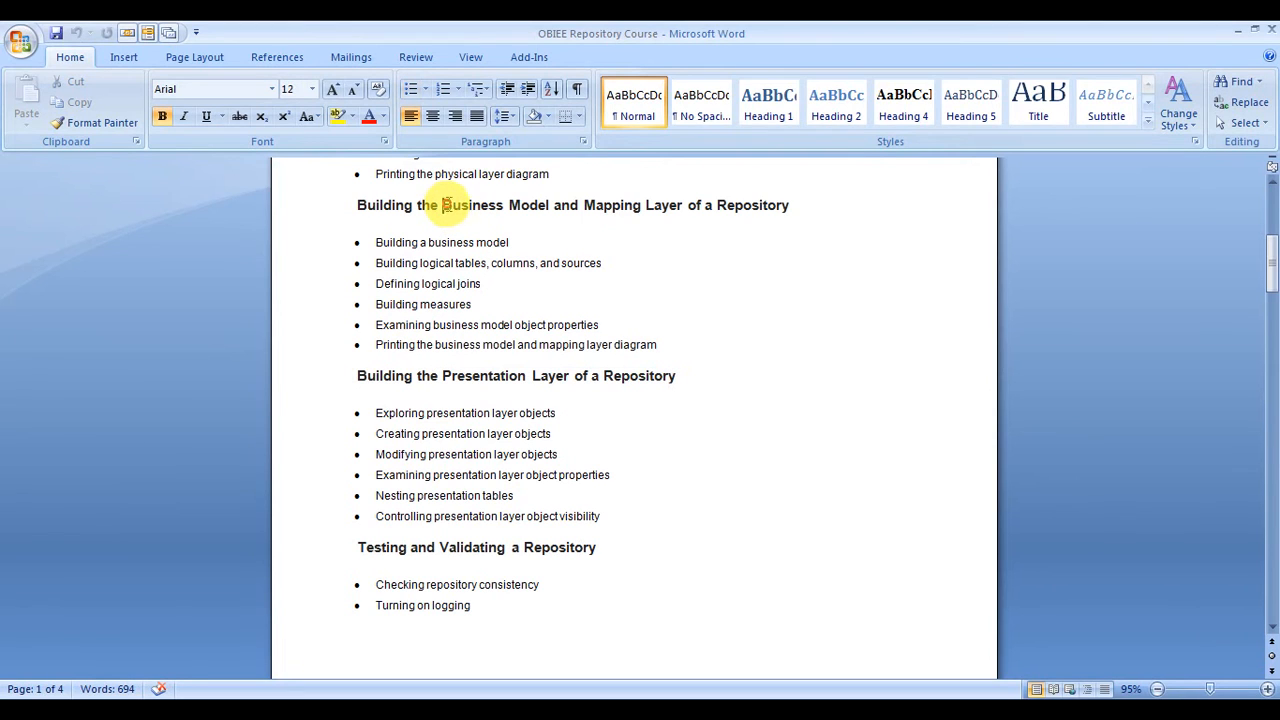
drag(444, 205, 612, 207)
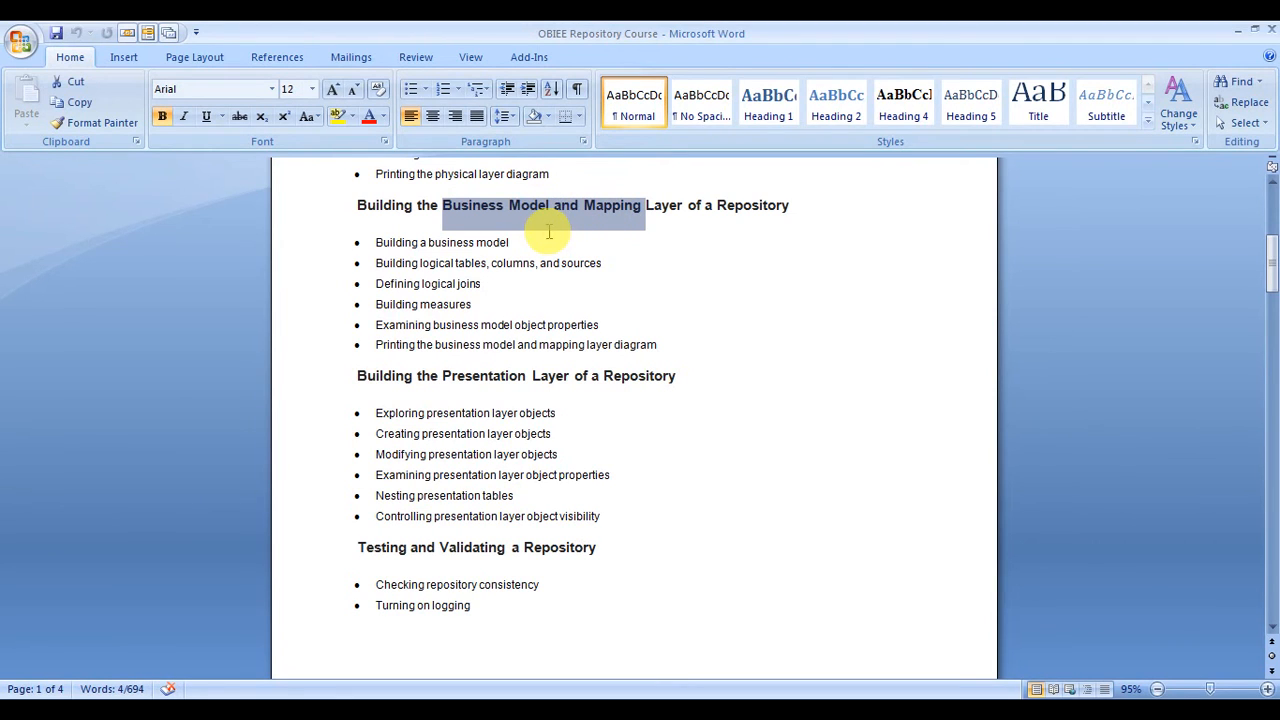
click(1271, 30)
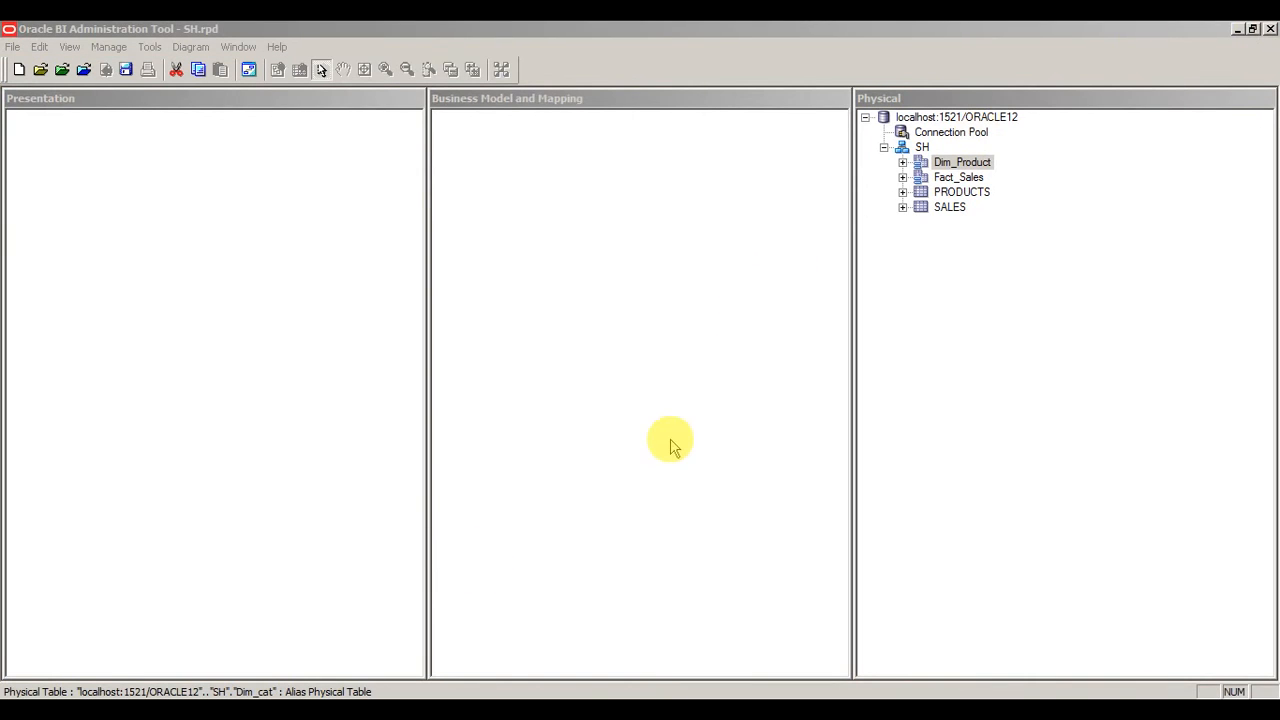
- Create a new business model named Sales Analytics in the Business Model and Mapping layer
click(976, 306)
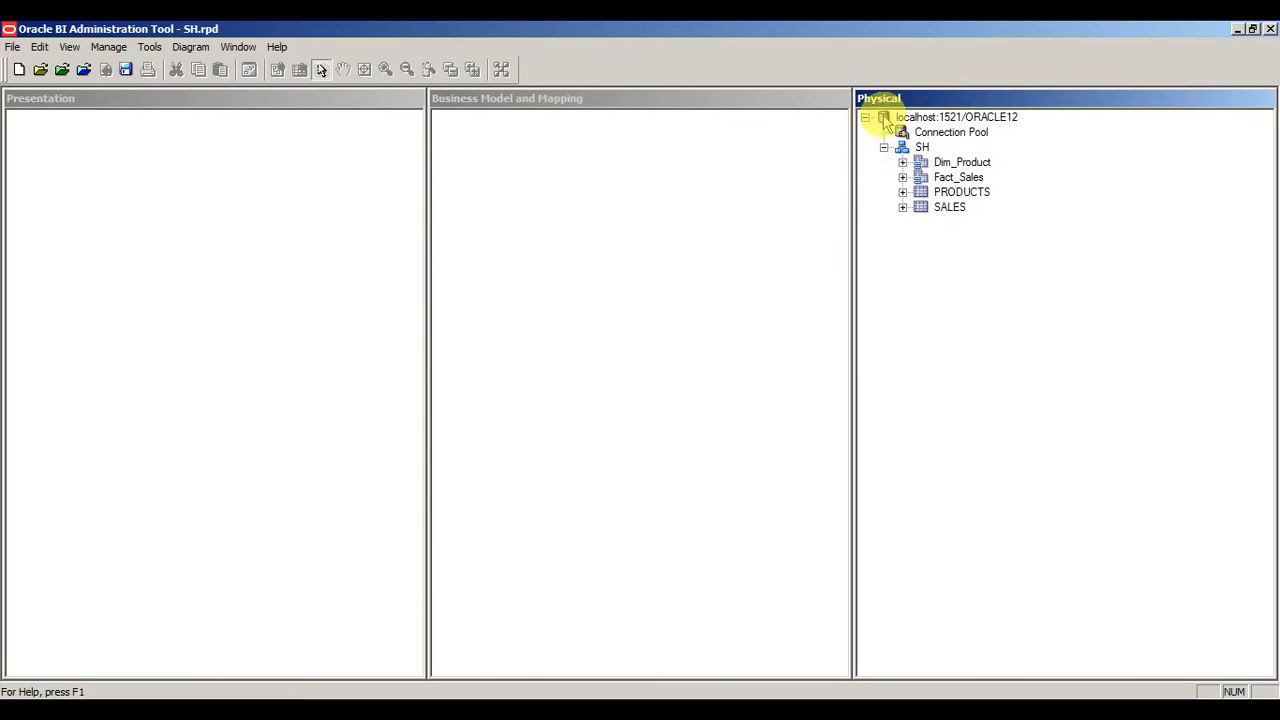
click(552, 160)
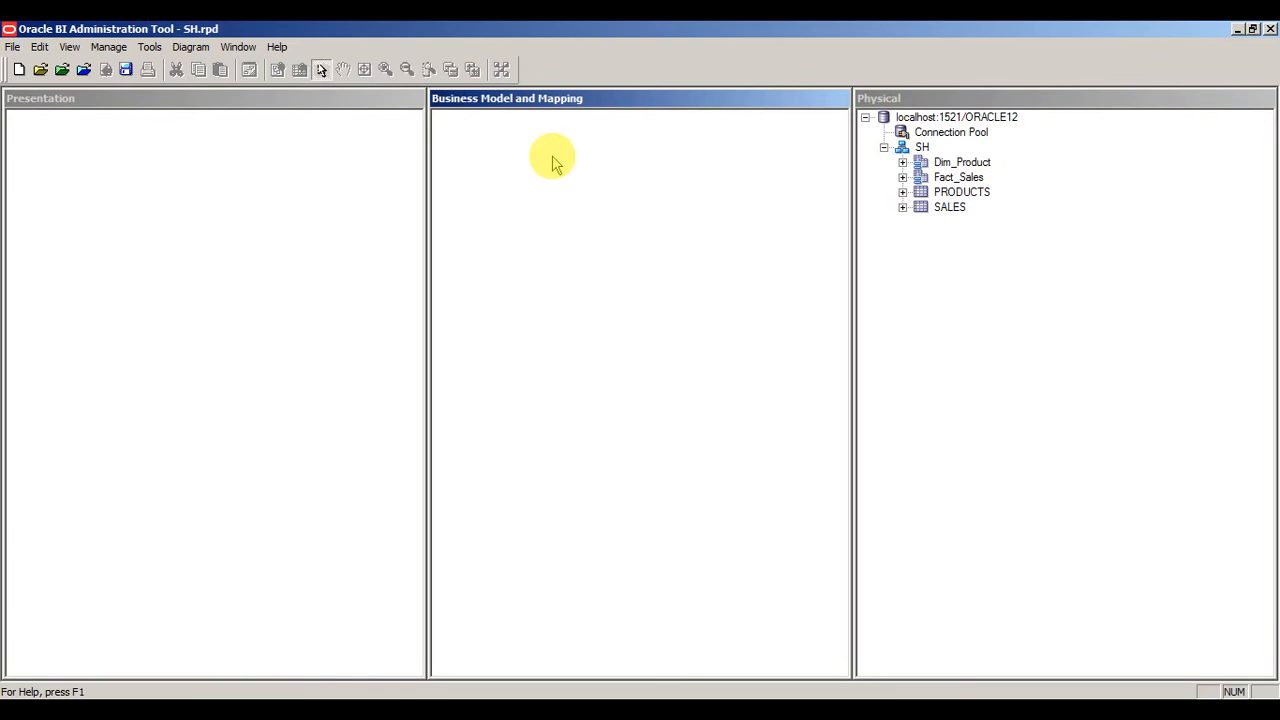
right_click(508, 153)
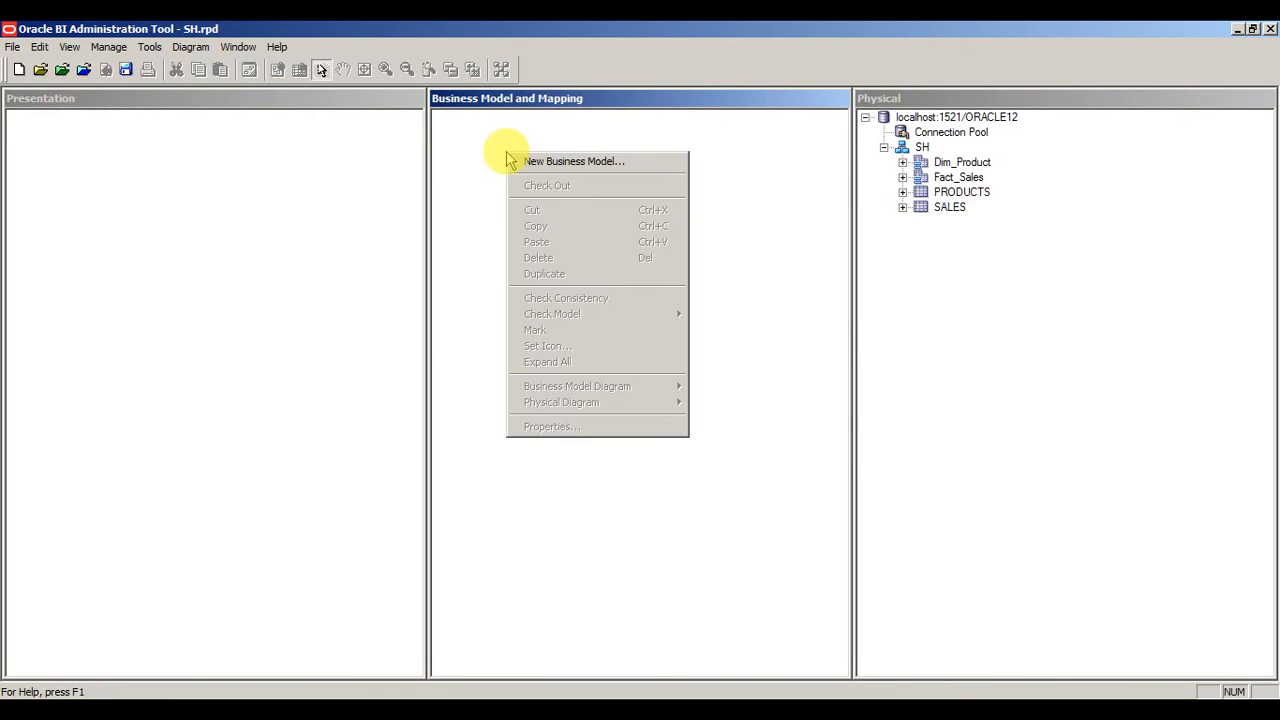
click(528, 166)
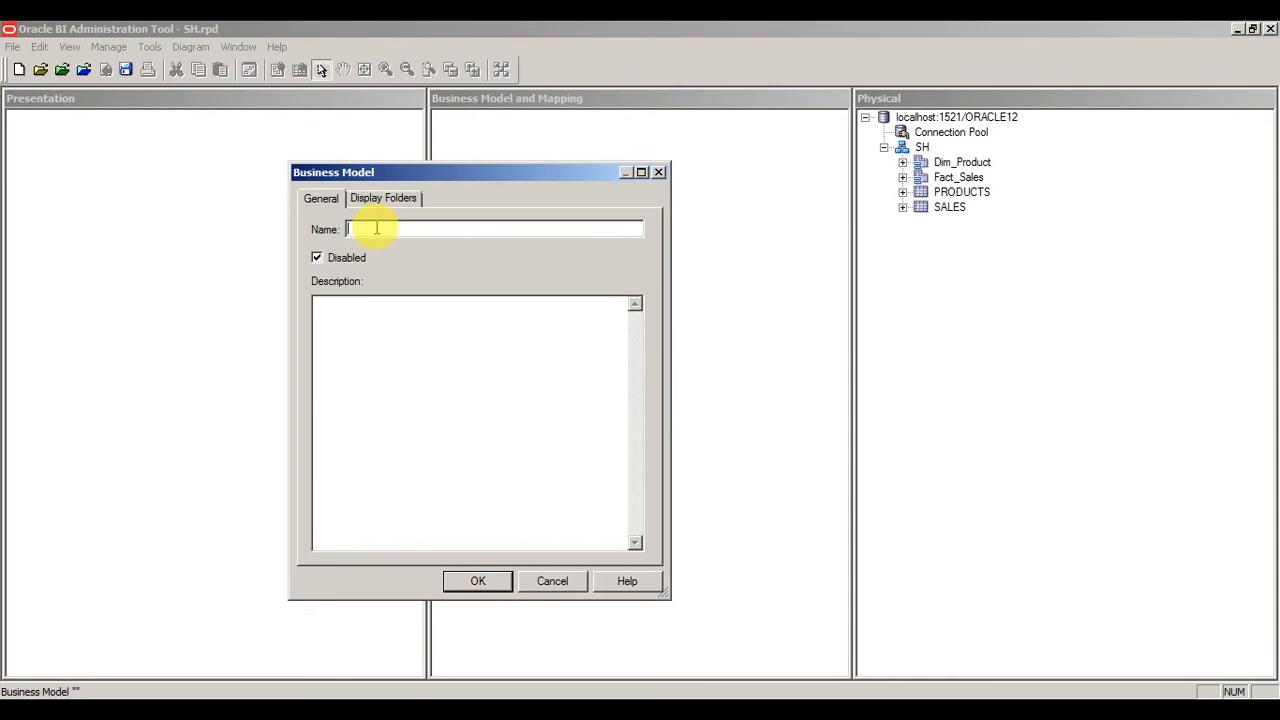
text(Sales)
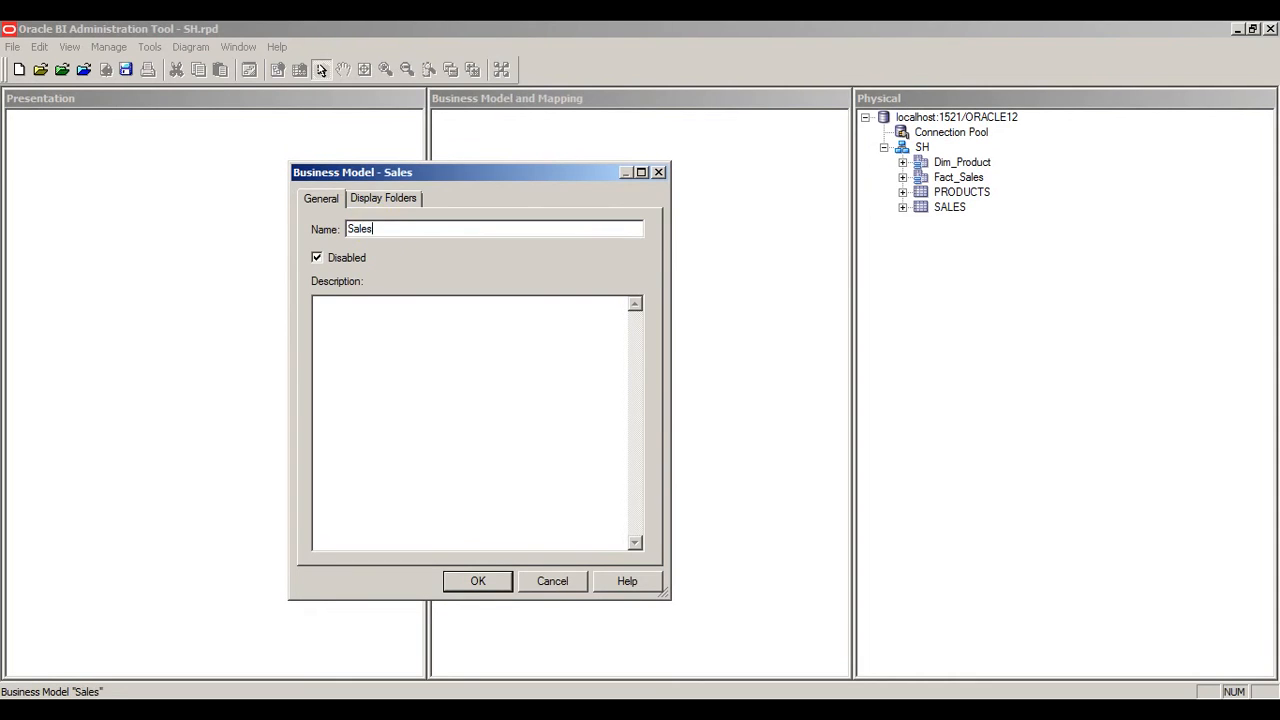
text( Analytics)
key(Return)
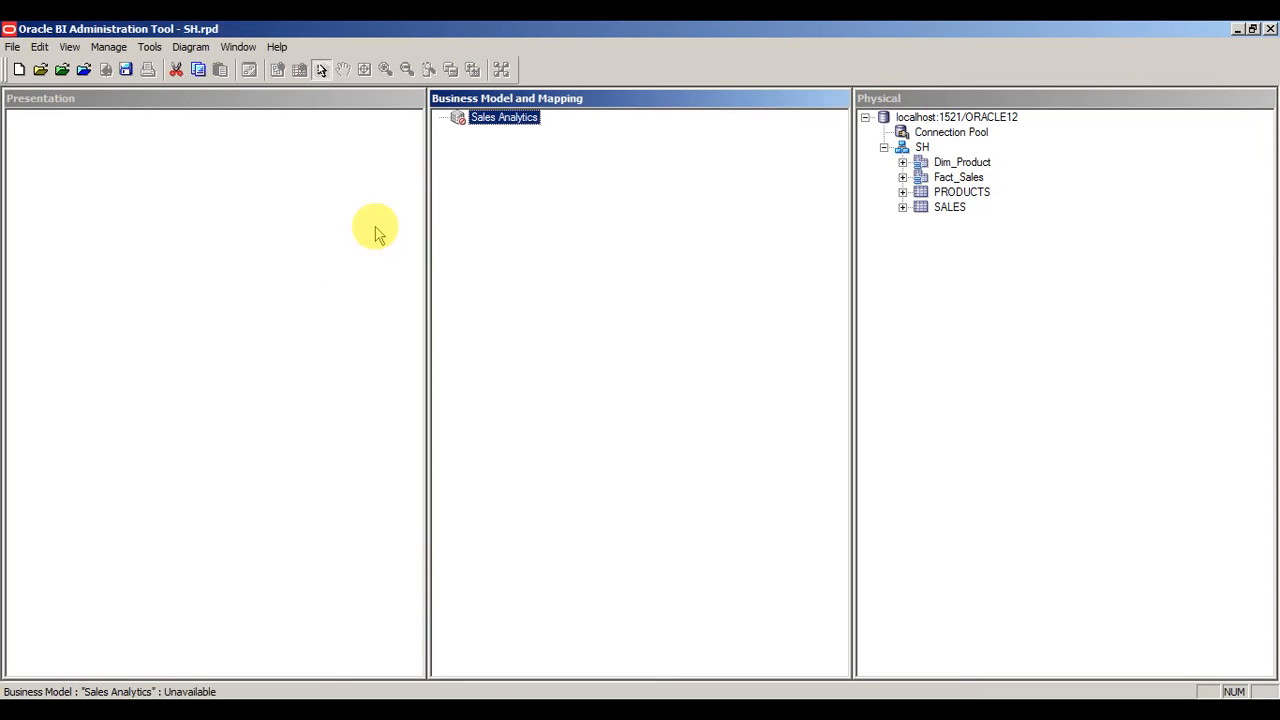
- Enable Sales Analytics by clearing Disabled in its properties
double_click(505, 118)
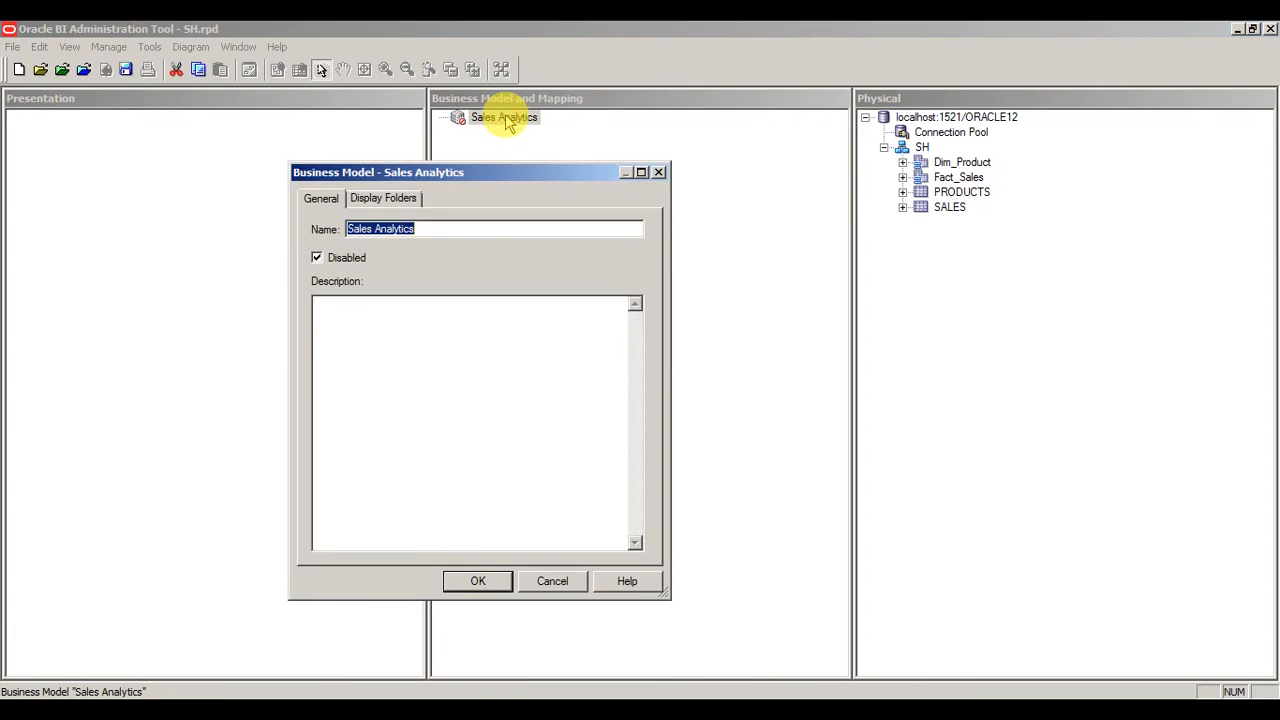
click(317, 259)
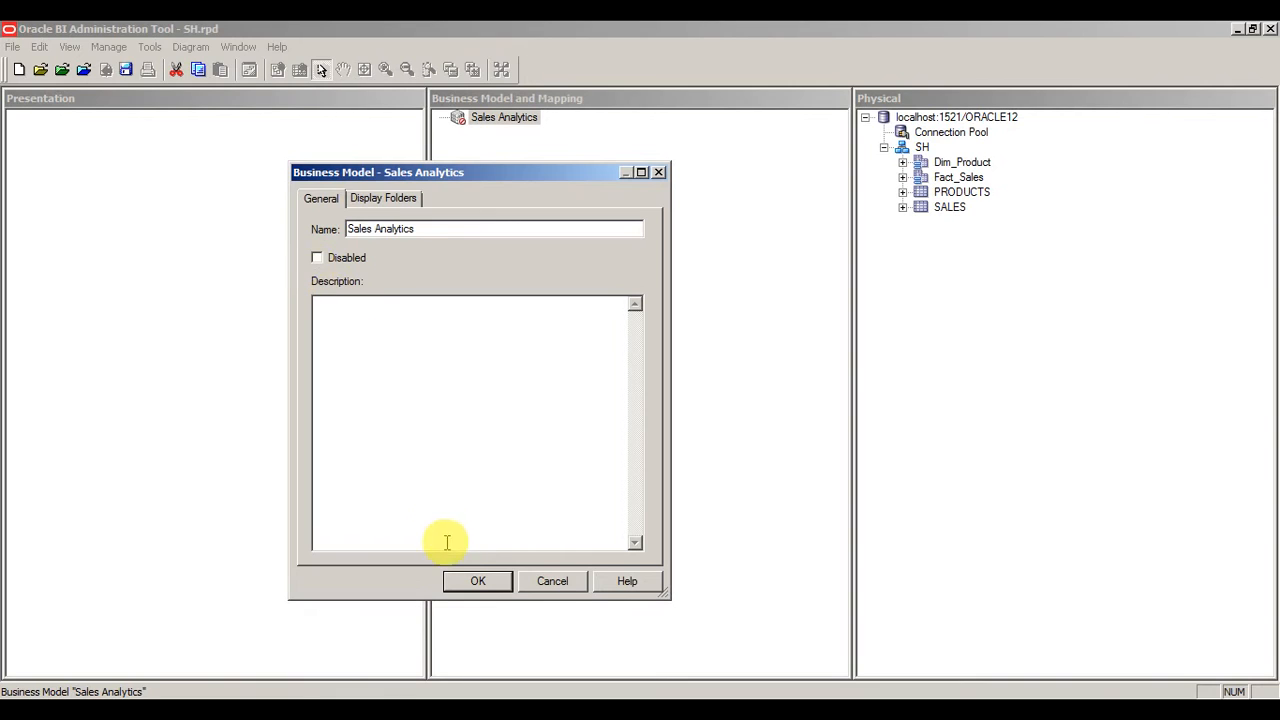
click(475, 585)
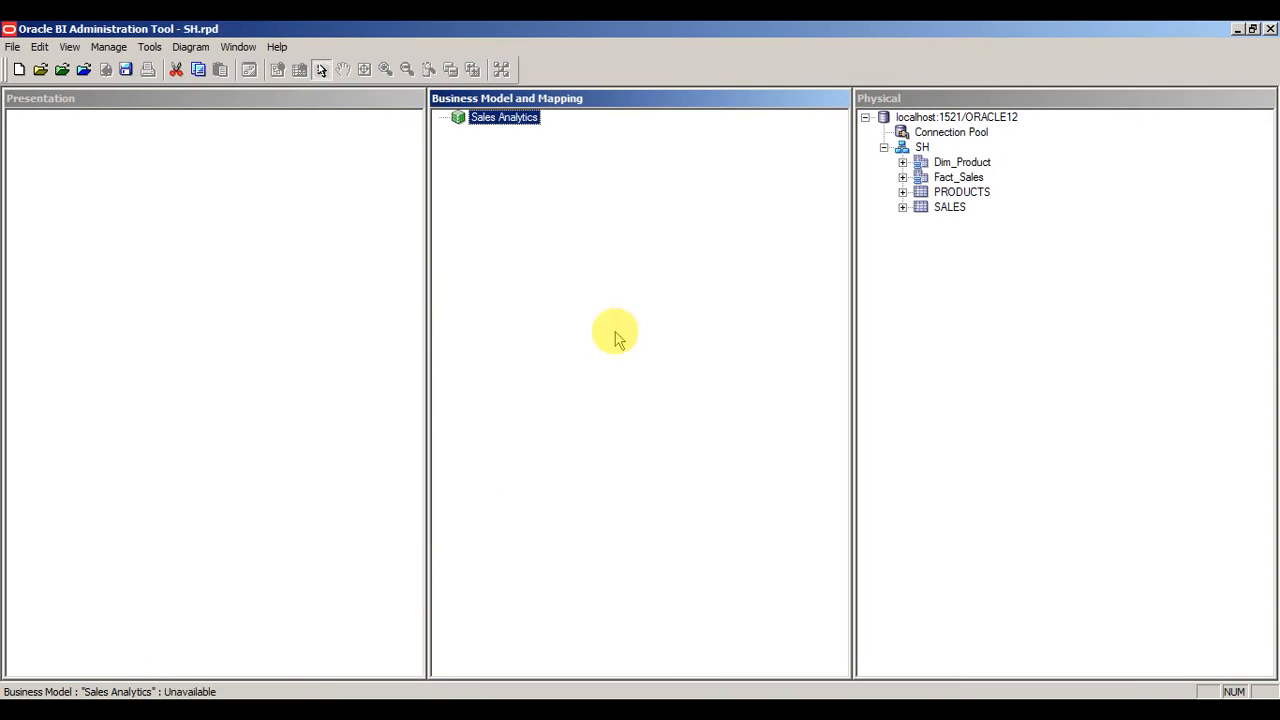
click(497, 170)
click(488, 119)
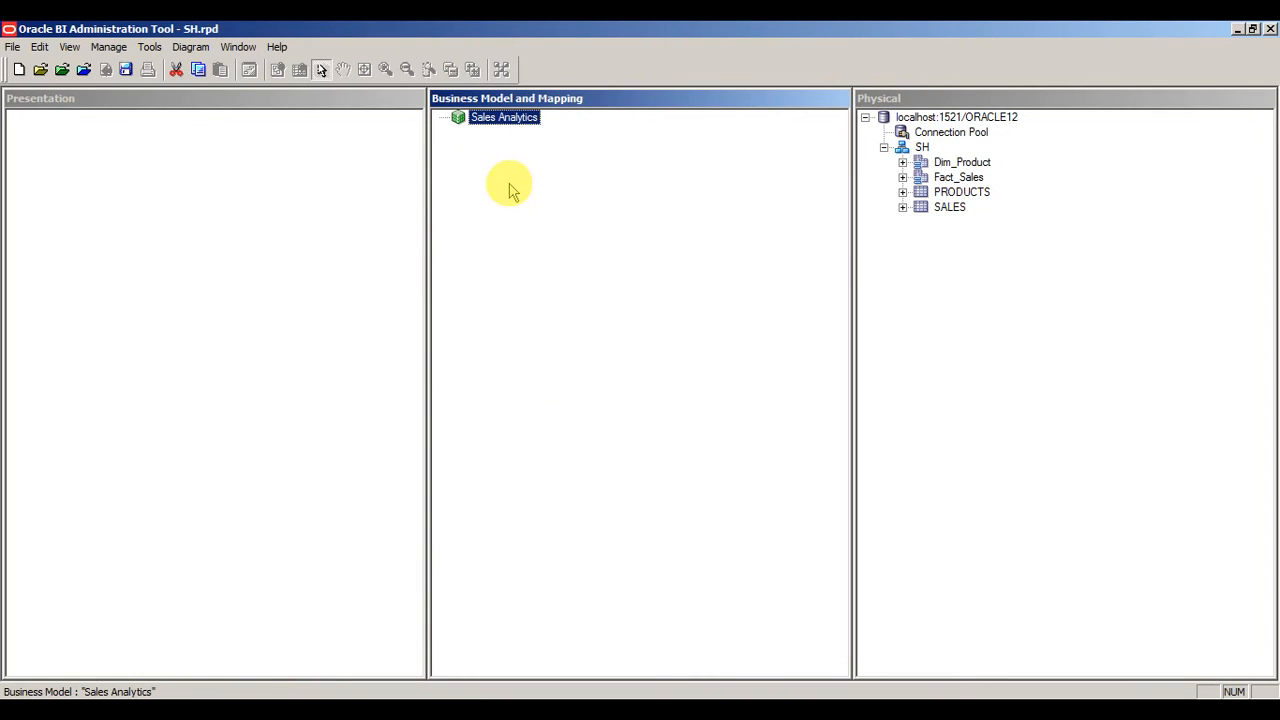
right_click(489, 127)
mouse_move(513, 137)
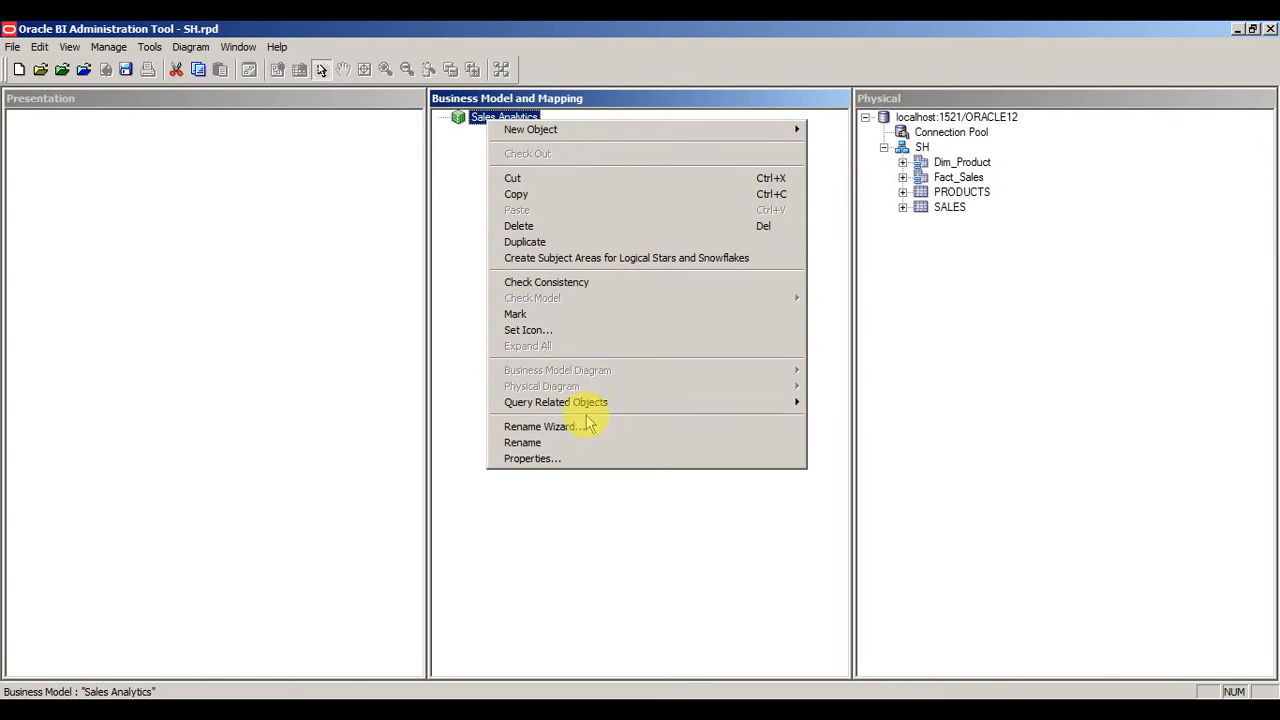
click(569, 531)
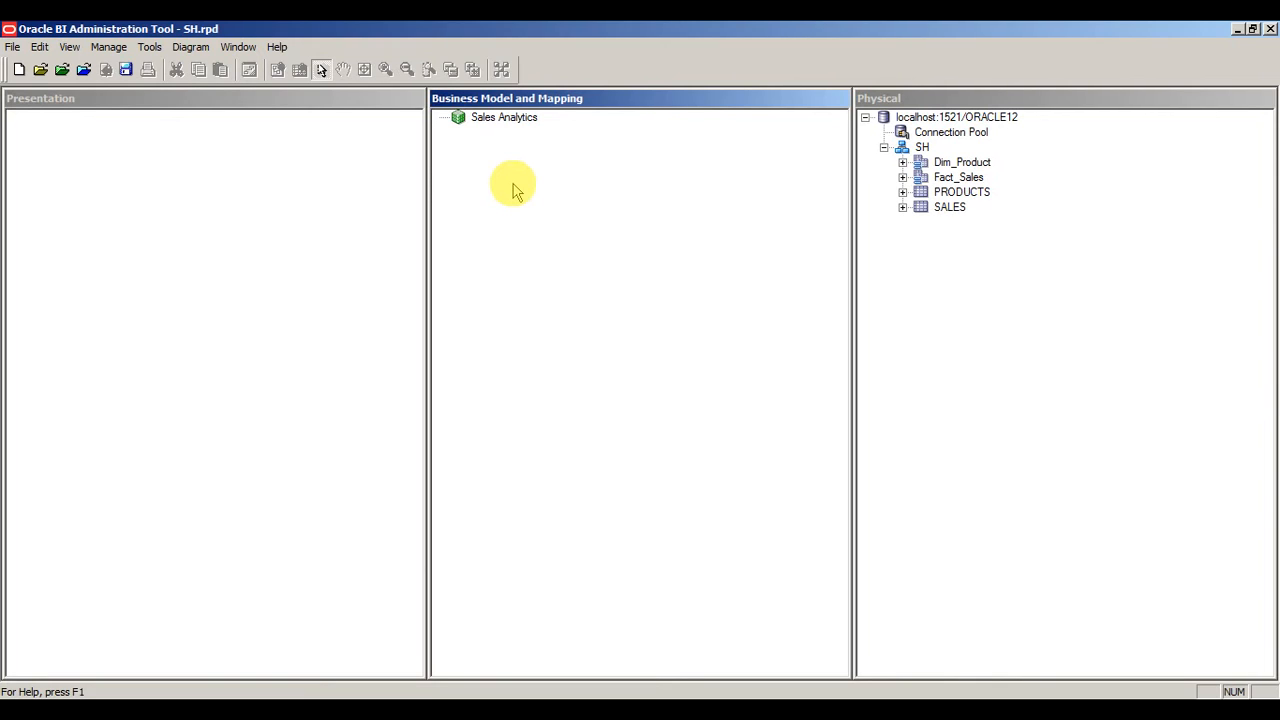
click(553, 179)
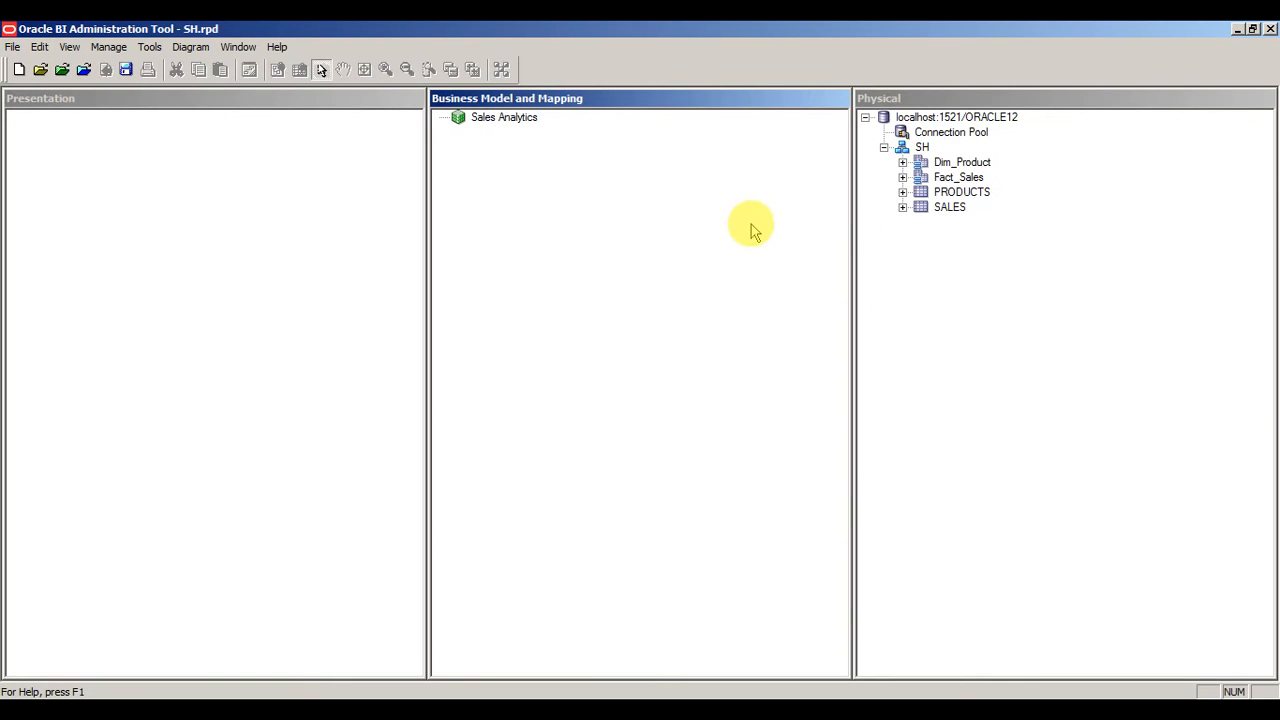
- Drag the Dim_Product and Fact_Sales physical tables into the Sales Analytics model as logical tables
click(950, 163)
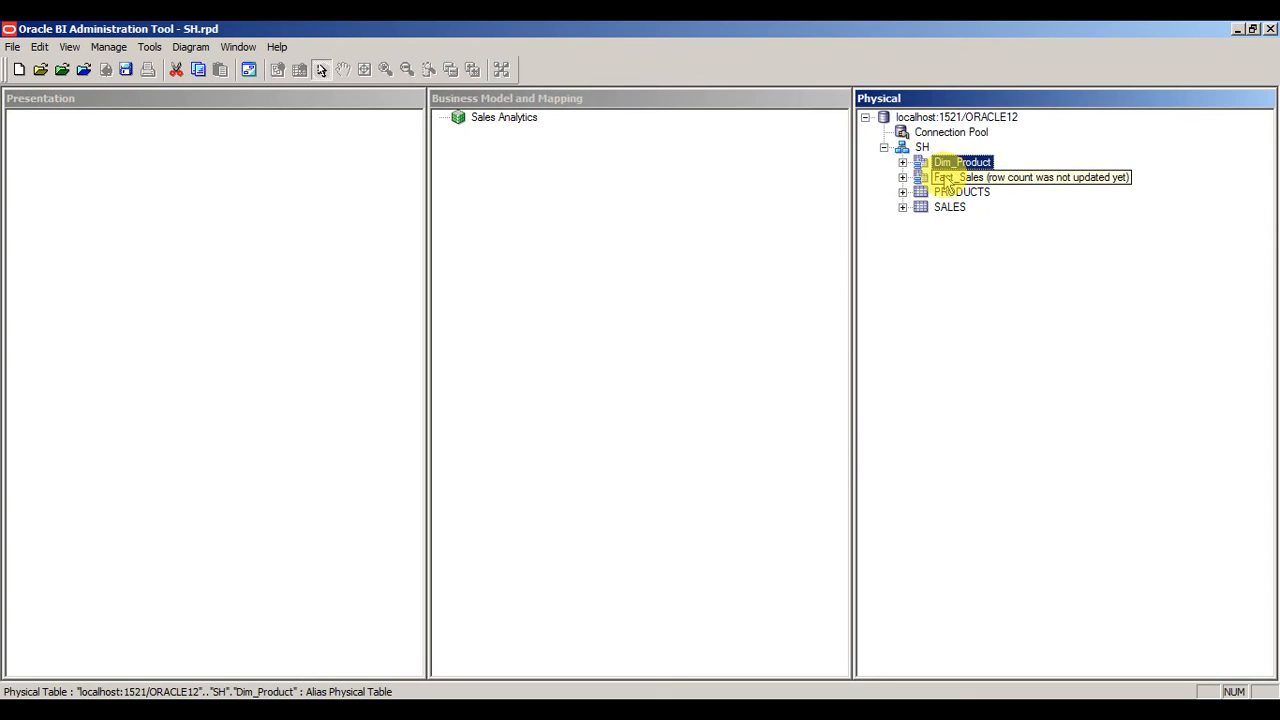
ctrl+click(952, 180)
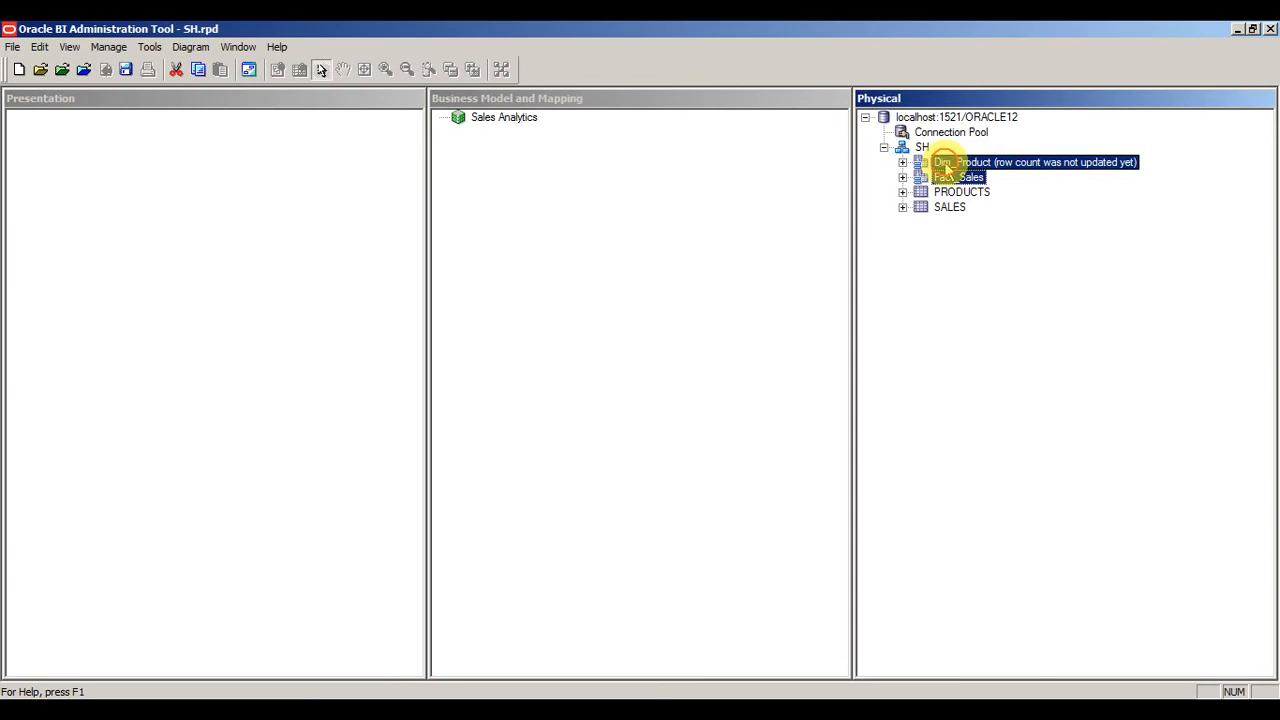
drag(946, 170, 507, 127)
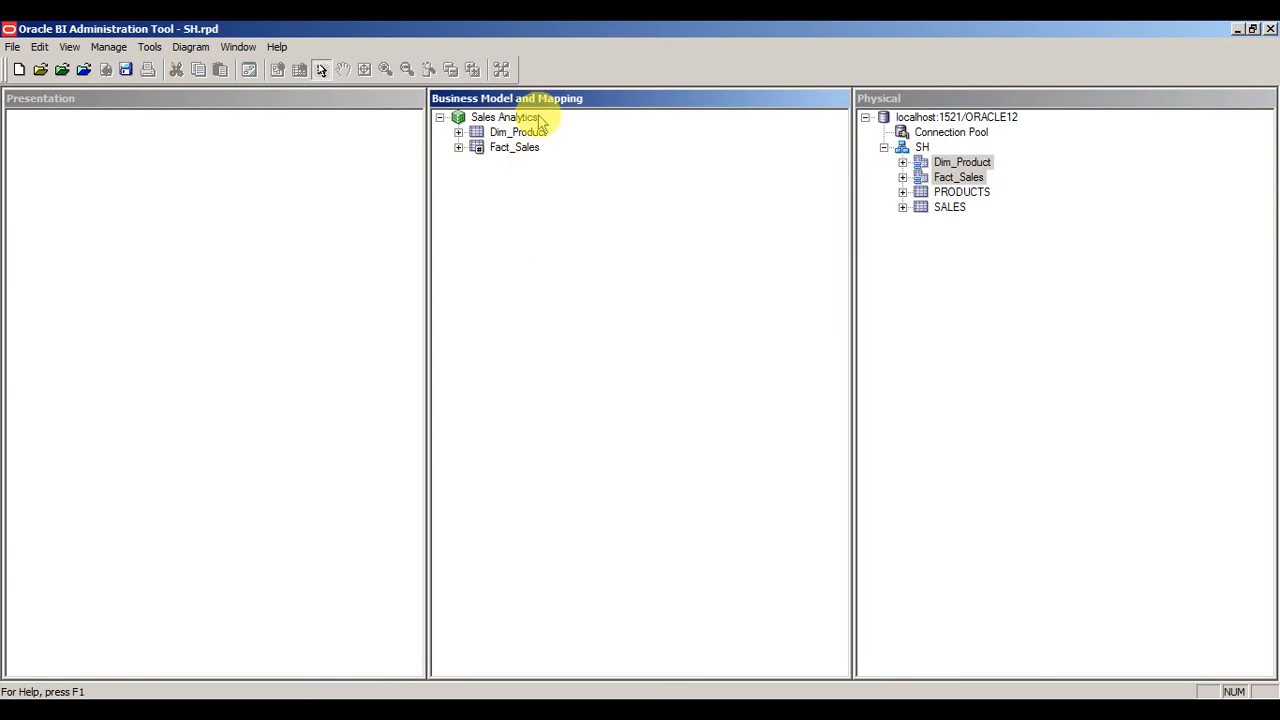
click(518, 132)
click(523, 175)
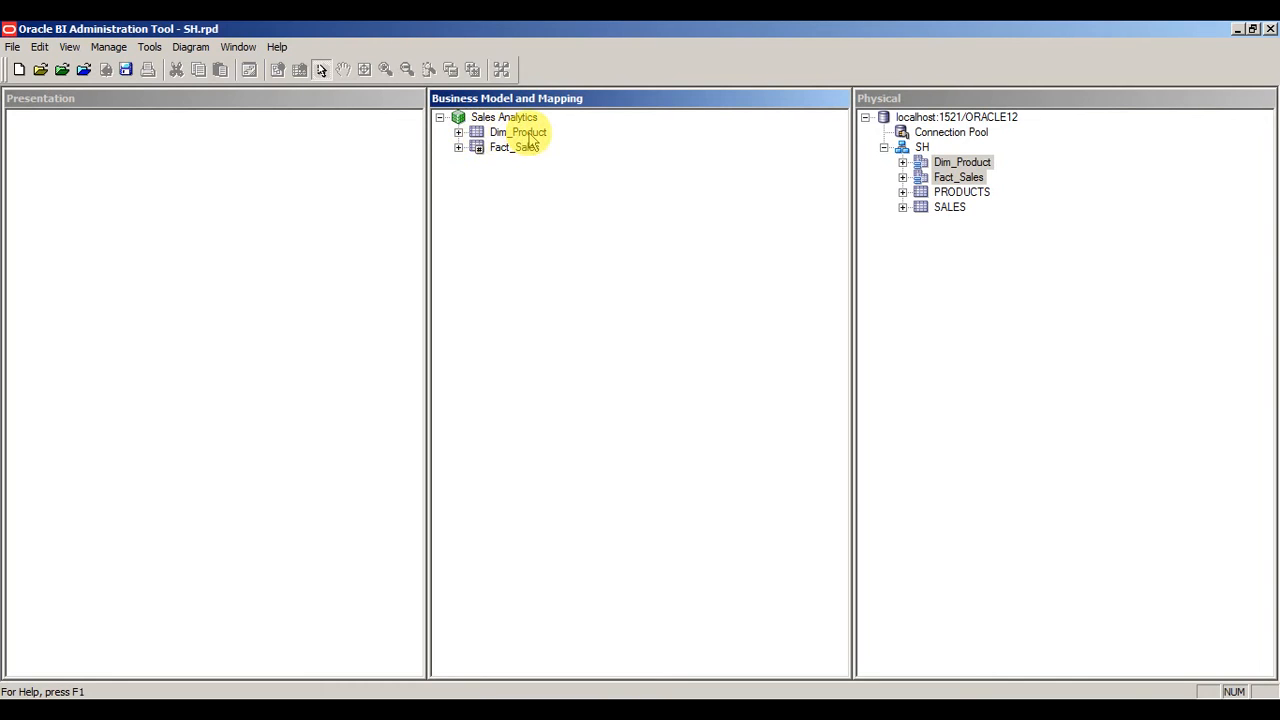
click(528, 134)
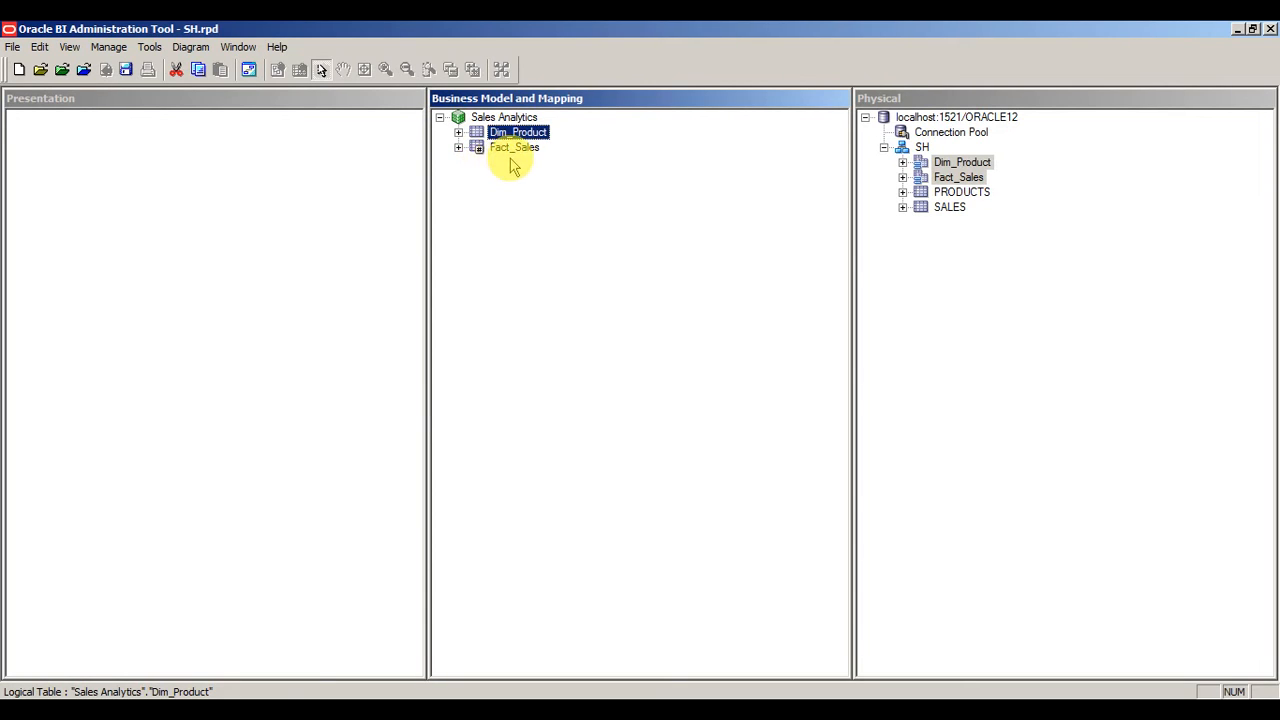
- Rename the Dim_Product logical table to 'Product Dimension'
click(563, 314)
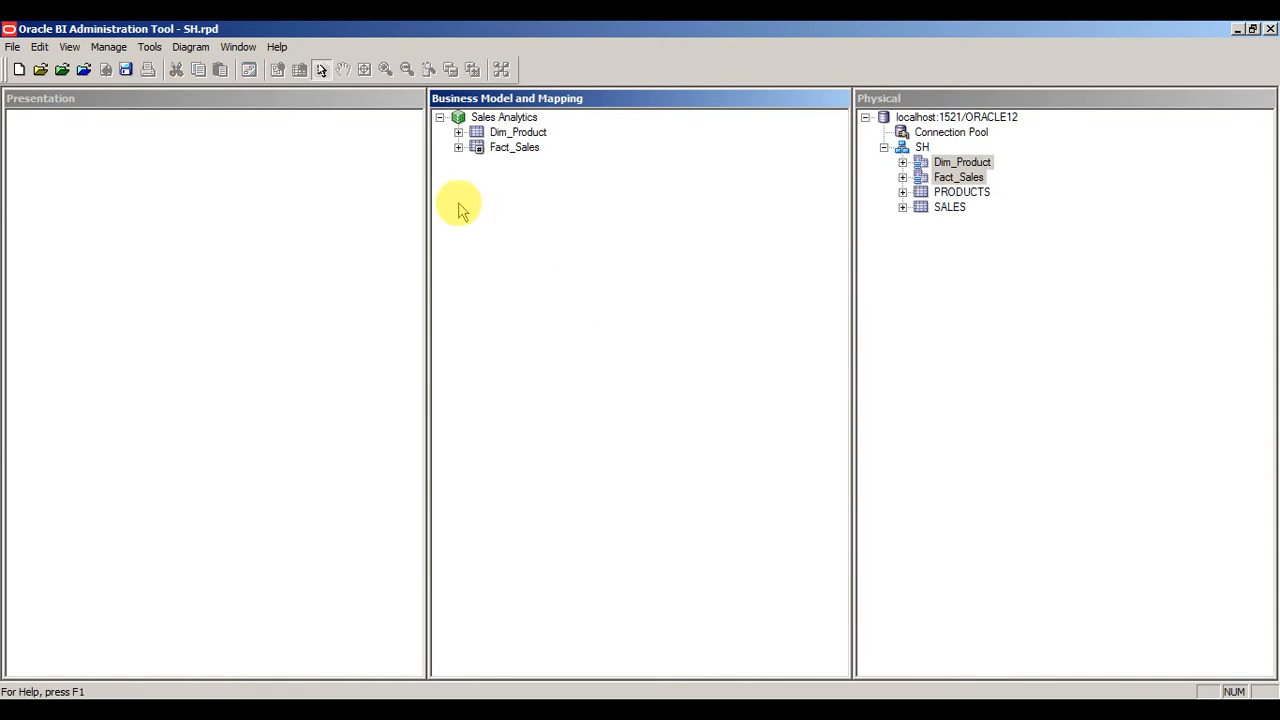
click(512, 133)
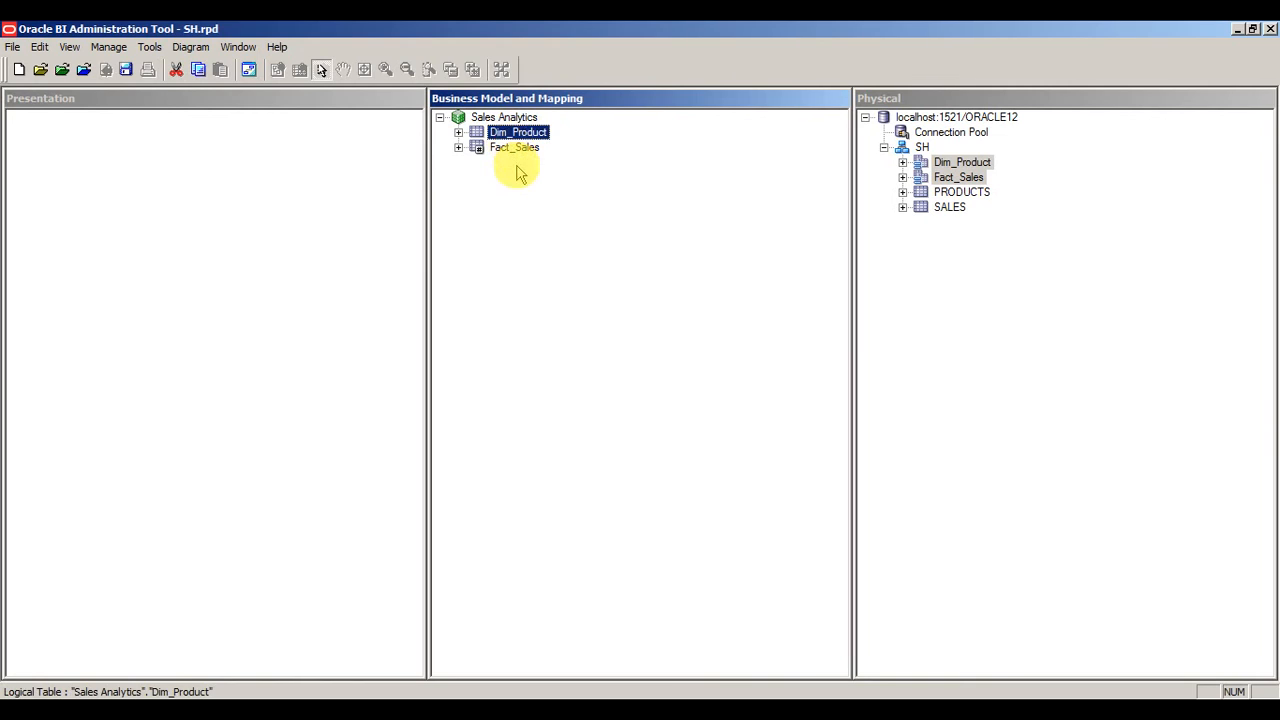
key(F2)
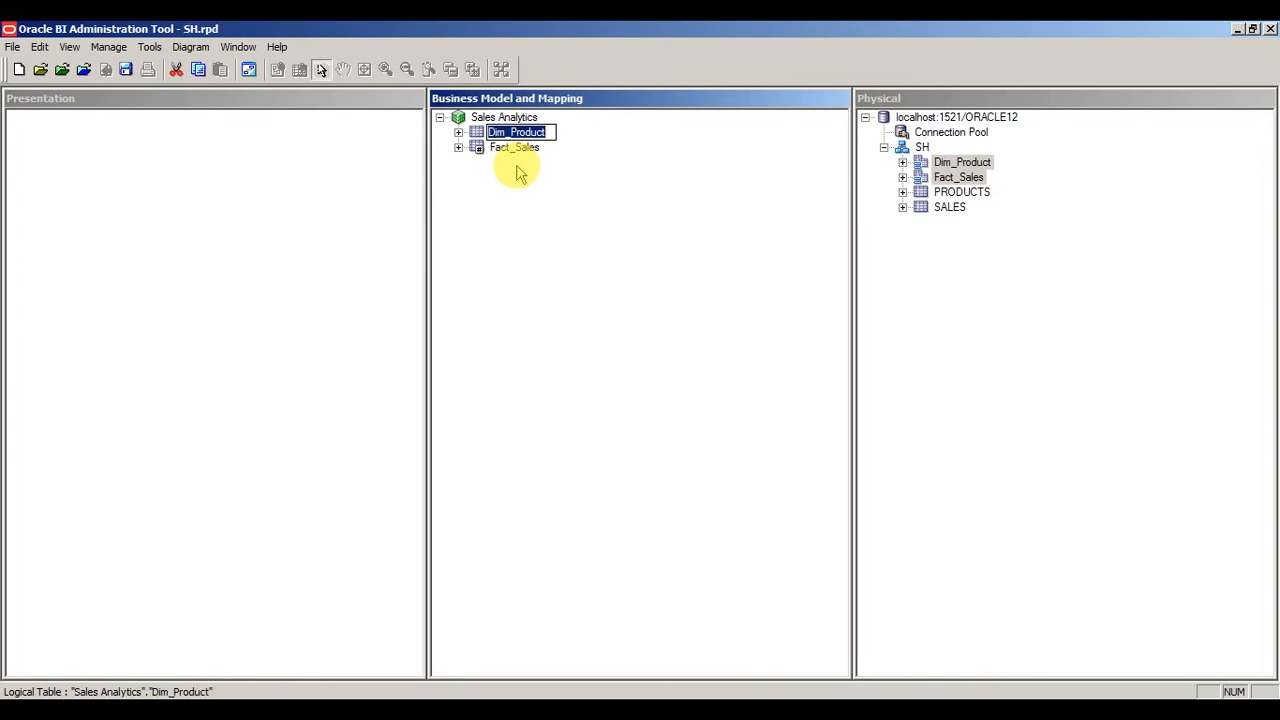
text(D)
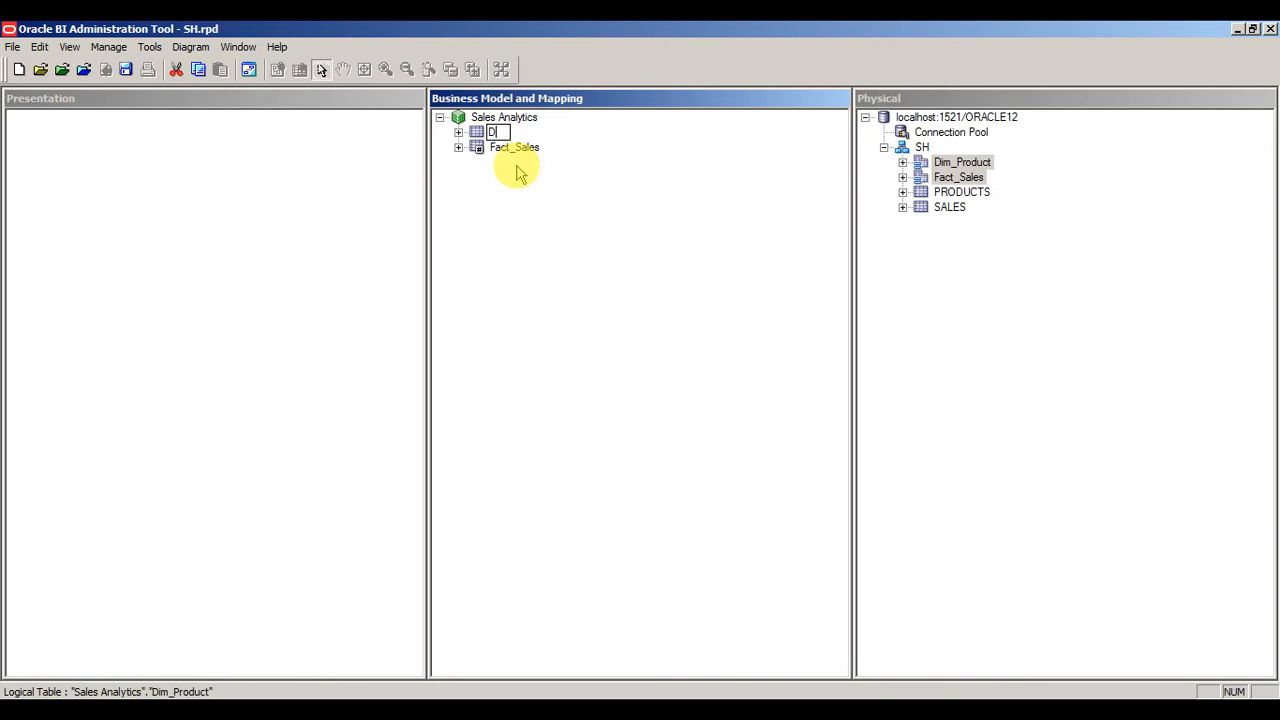
text(im)
key(BackSpace)
key(BackSpace)
key(BackSpace)
key(BackSpace)
text(Product Dimension)
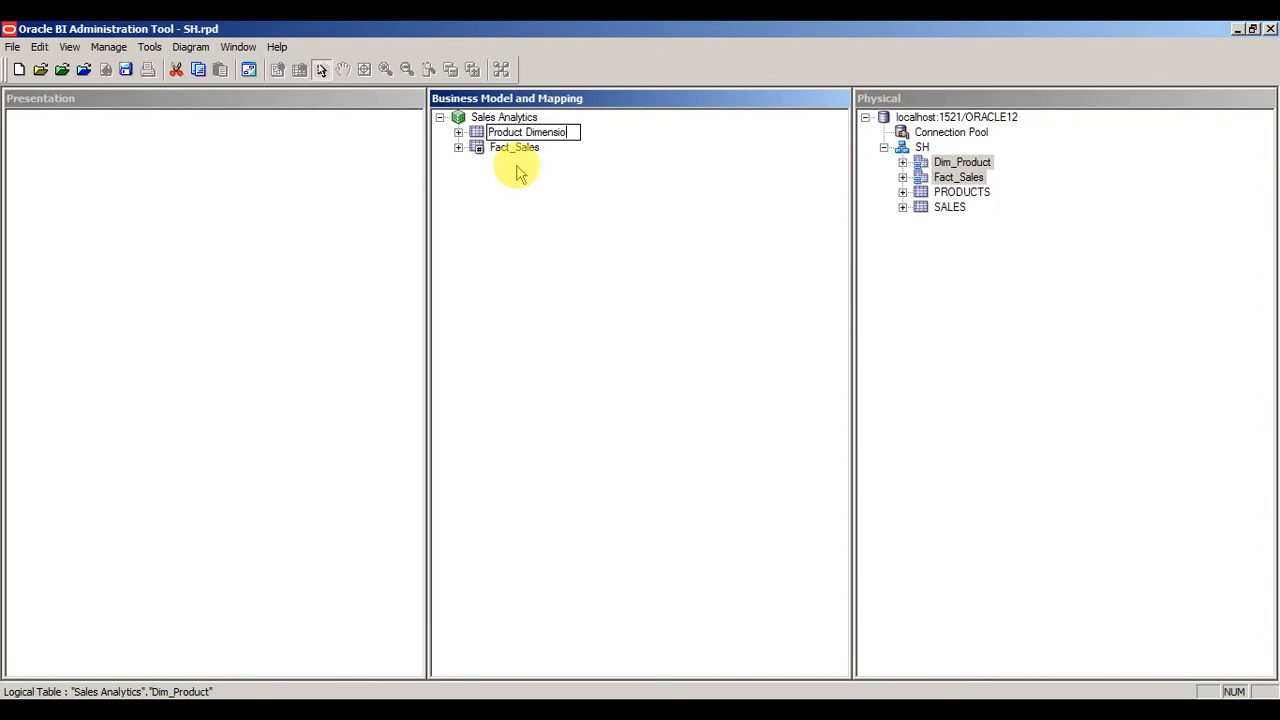
key(Return)
- Rename the Fact_Sales logical table to 'Fact - Sales'
key(Up)
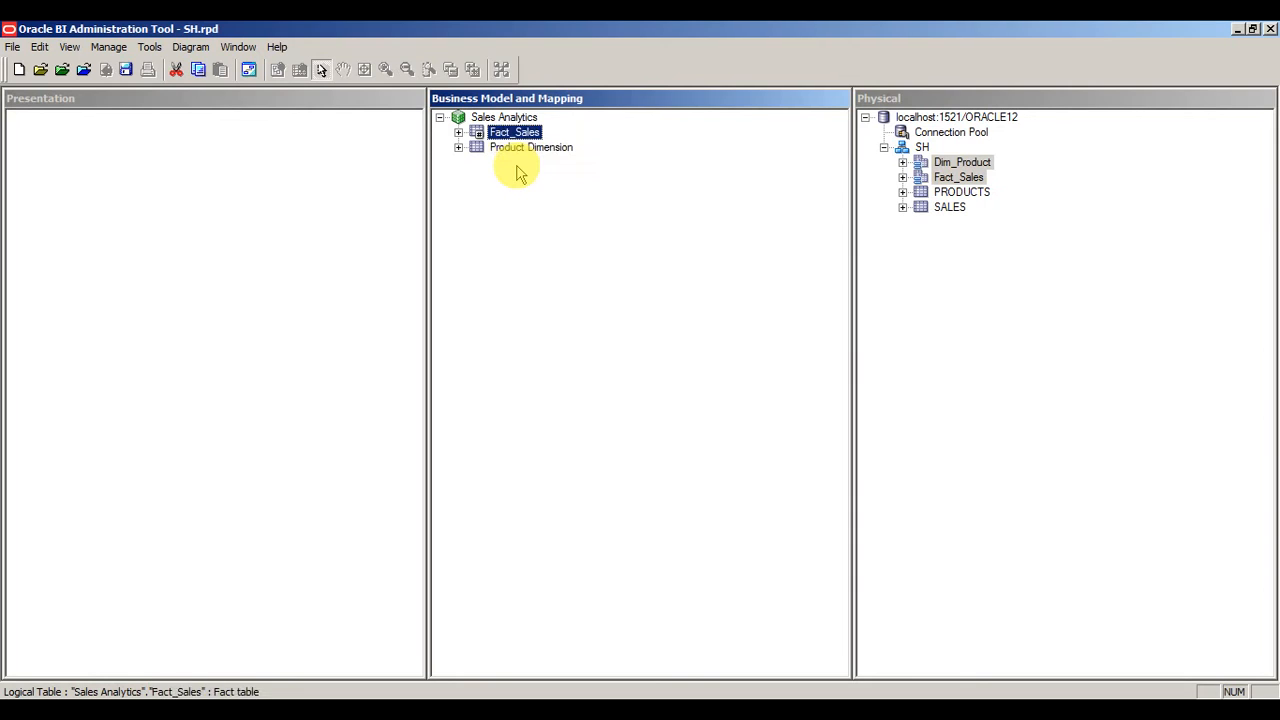
key(F2)
text(Sales)
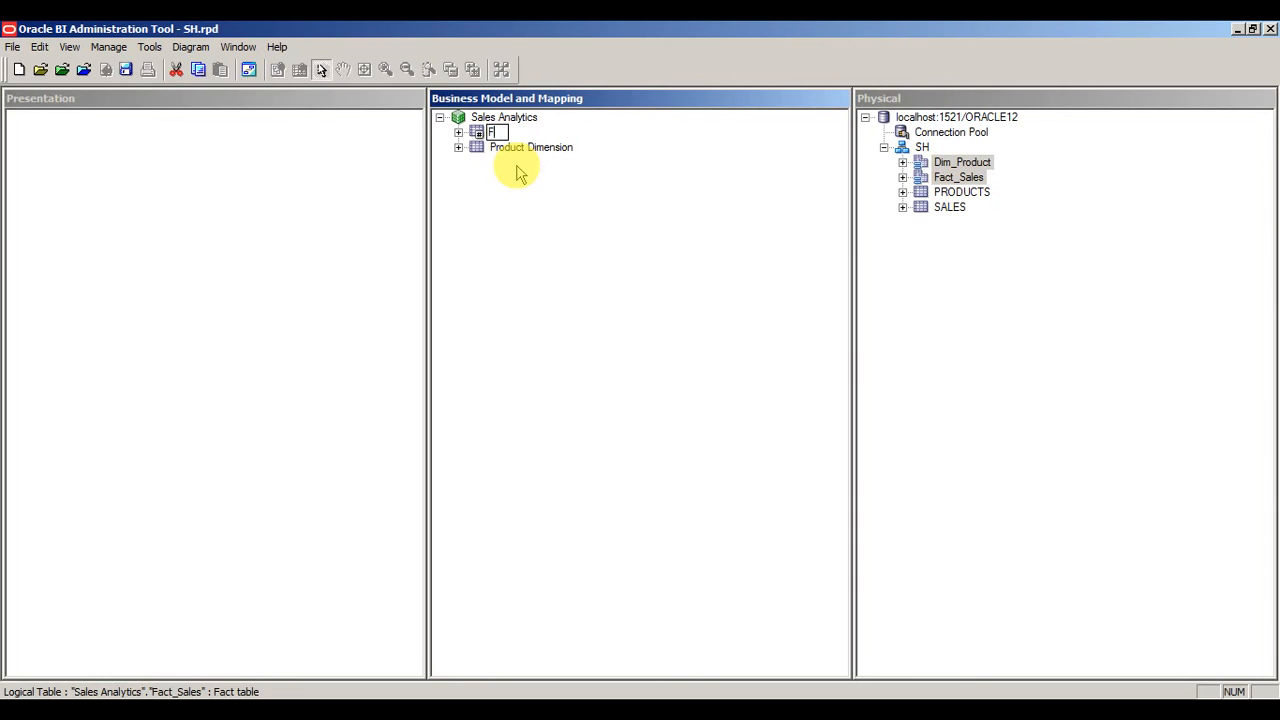
text( Fact)
key(BackSpace)
key(BackSpace)
key(BackSpace)
key(BackSpace)
key(BackSpace)
key(BackSpace)
key(BackSpace)
key(BackSpace)
key(BackSpace)
key(BackSpace)
text(Fact - Sales)
key(Return)
- Rename 'Product Dimension' to 'Dimension - Product'
key(Down)
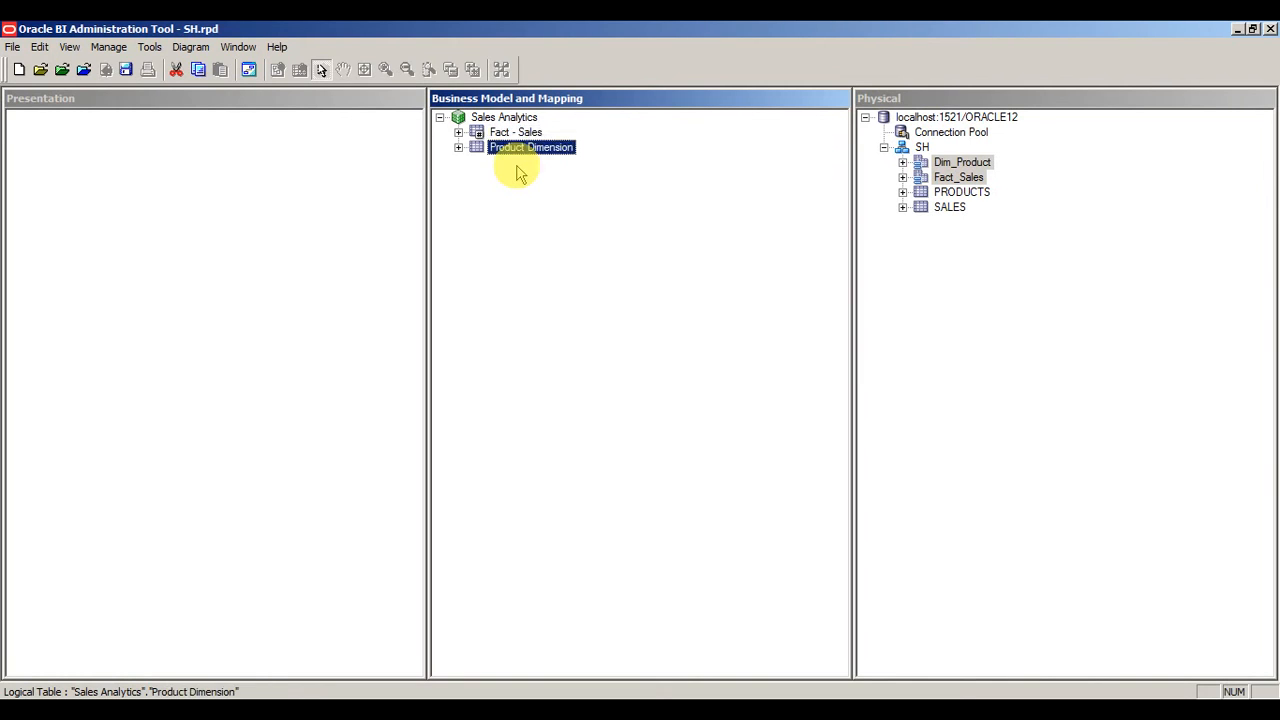
key(F2)
text(Dimens)
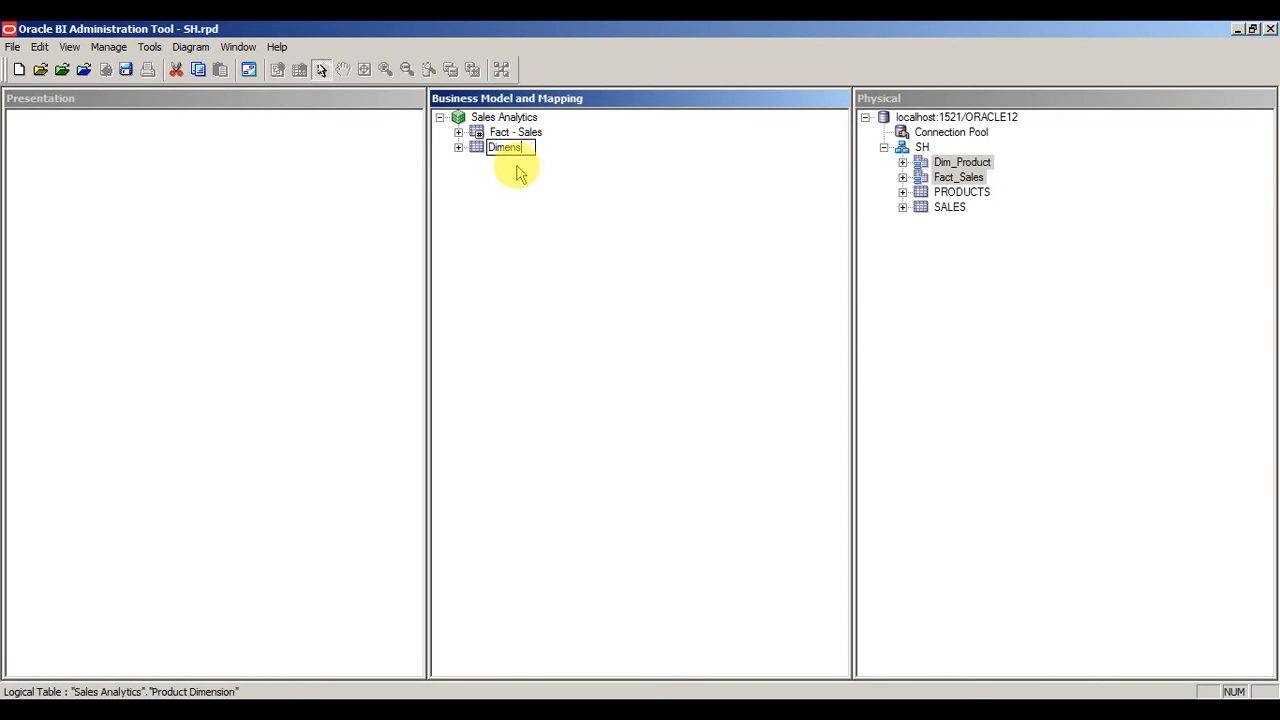
text(ion - Product)
key(Return)
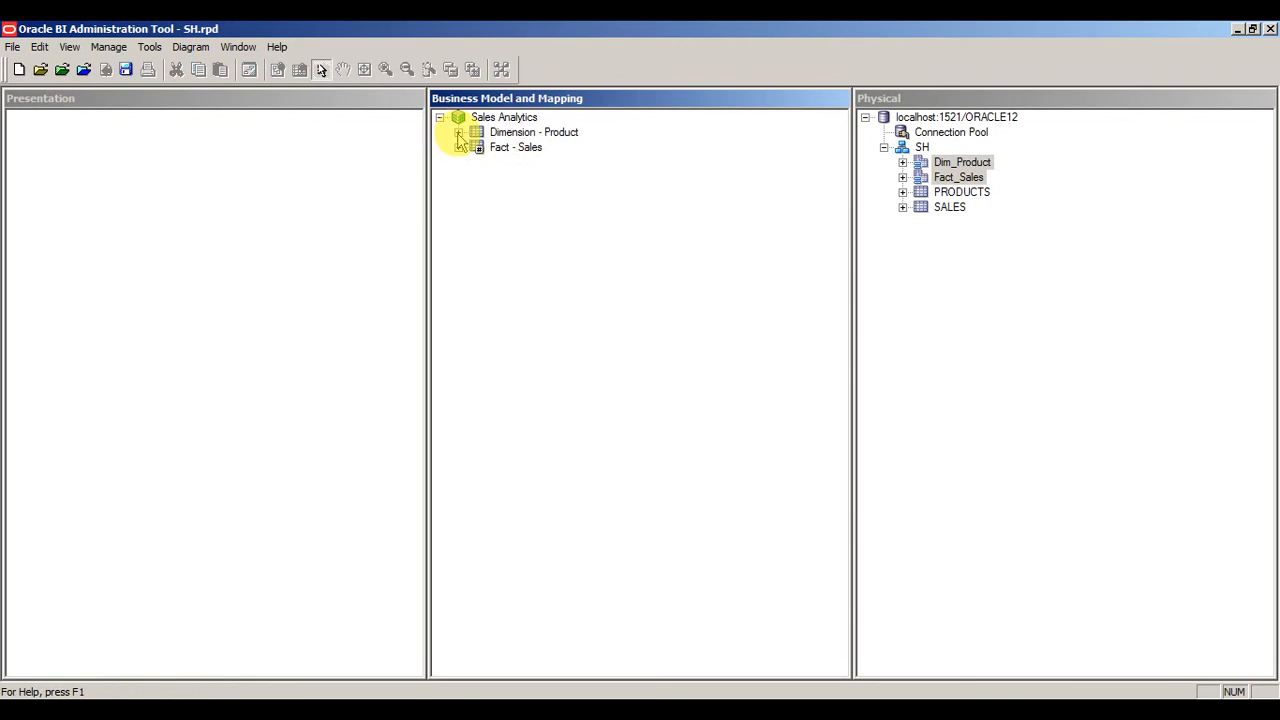
- Expand both logical tables, show the whole Sales Analytics diagram, and select the existing join
click(458, 132)
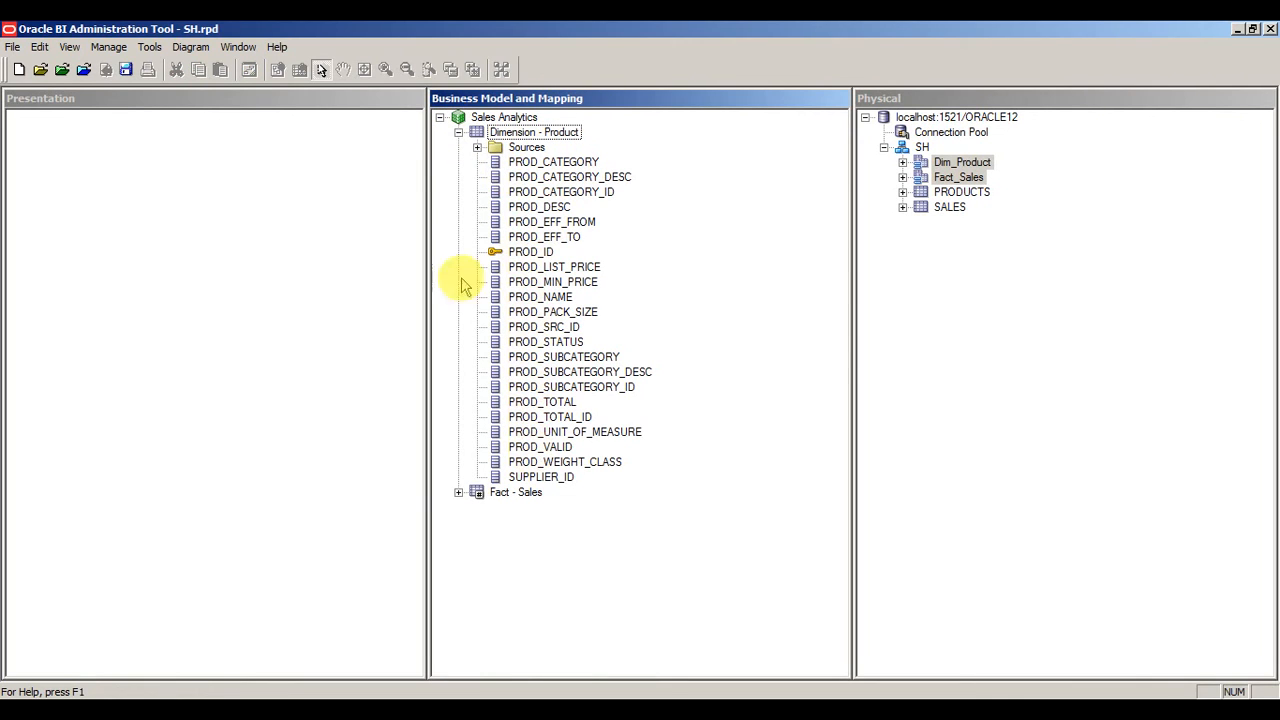
click(458, 492)
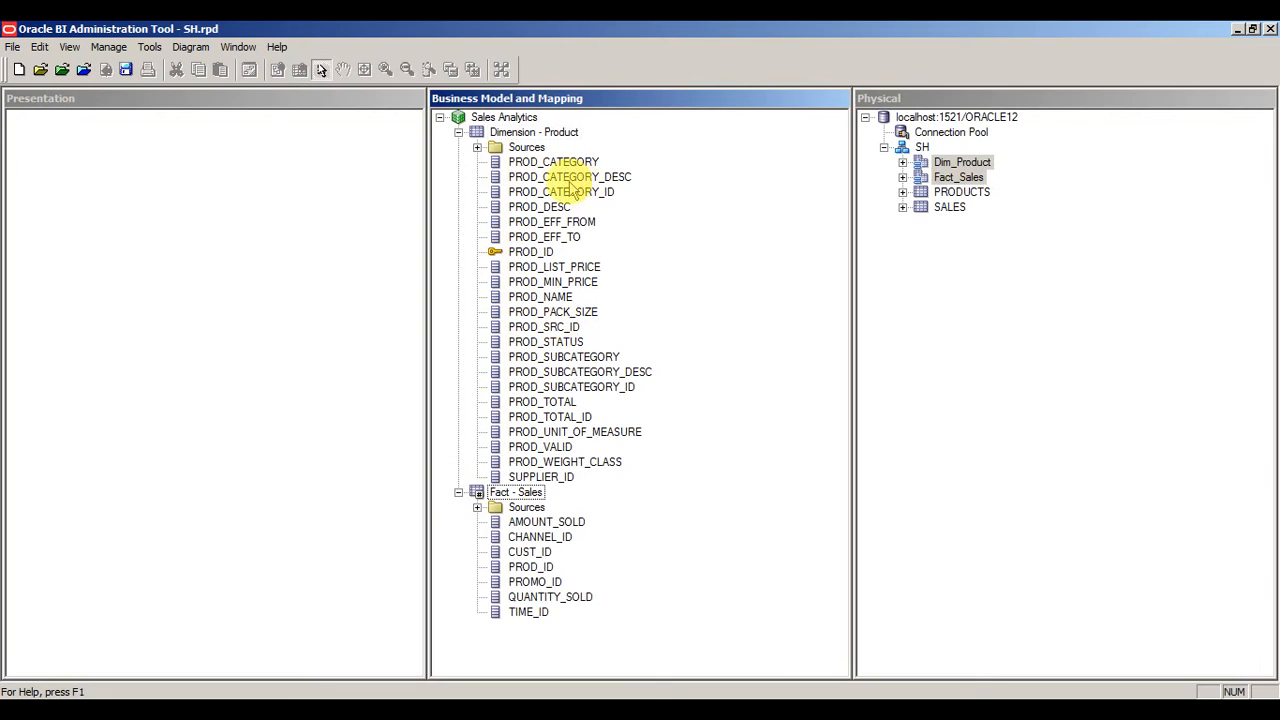
click(492, 119)
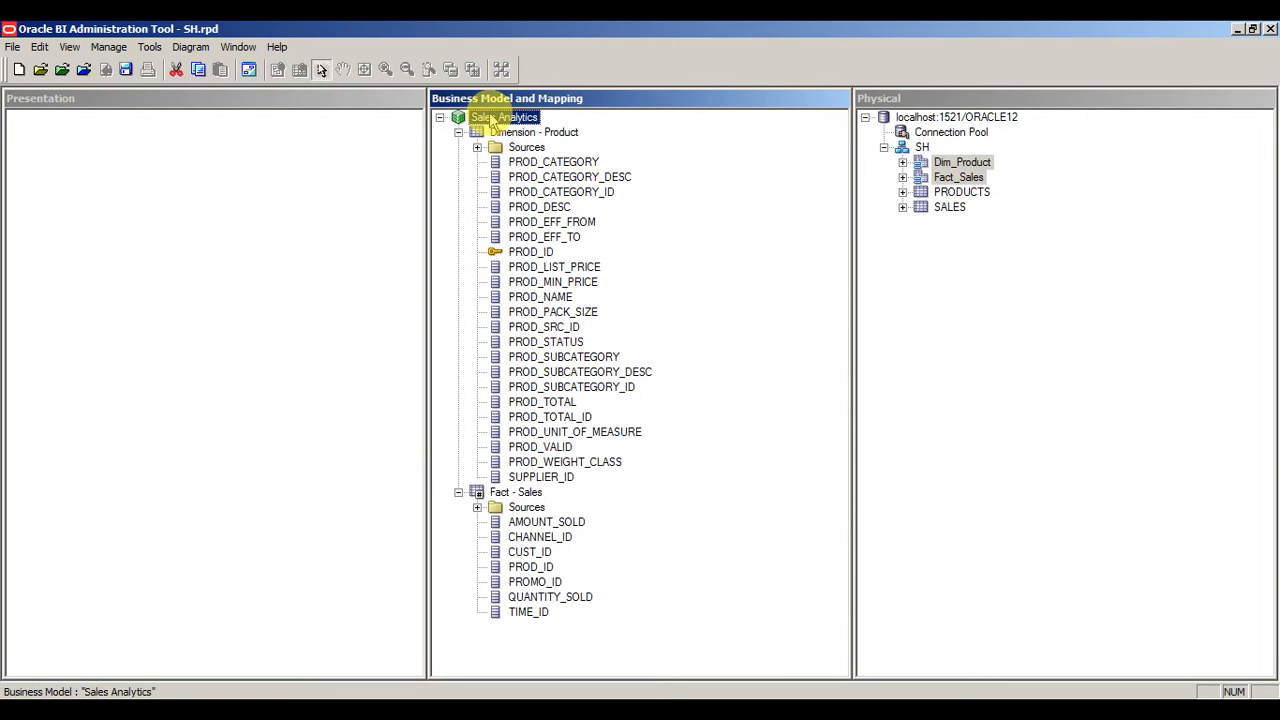
right_click(503, 123)
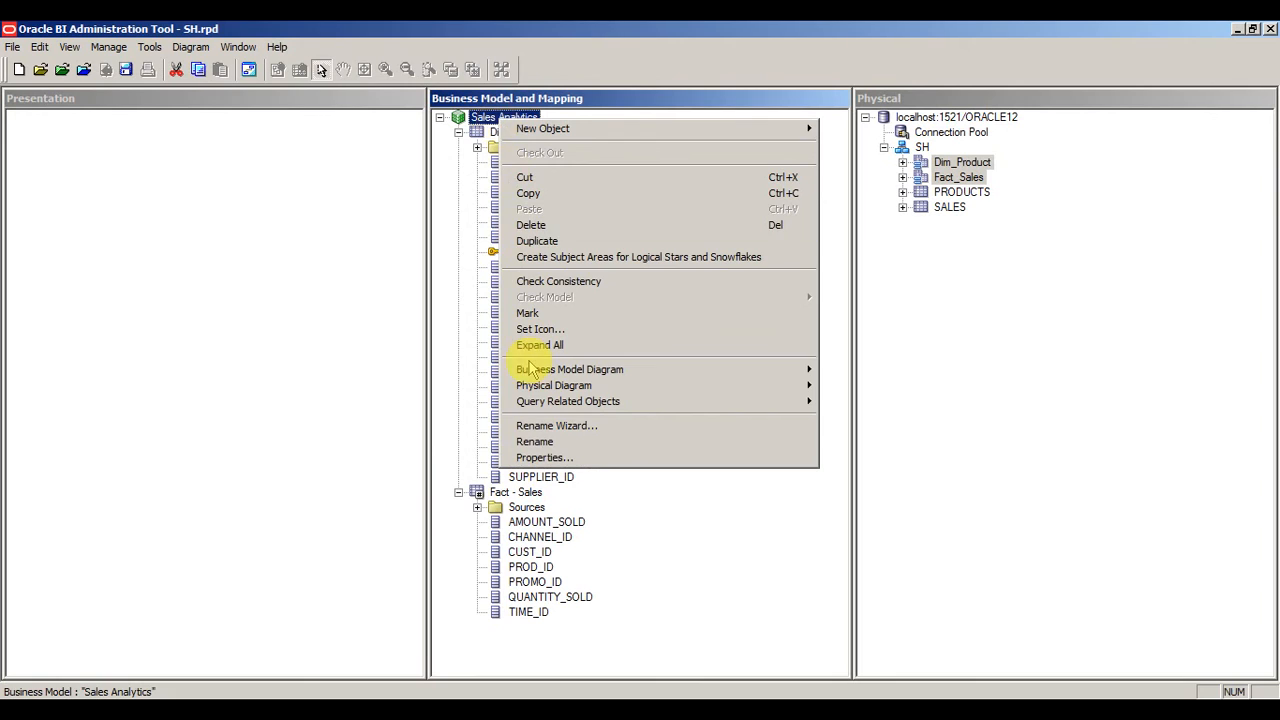
mouse_move(530, 372)
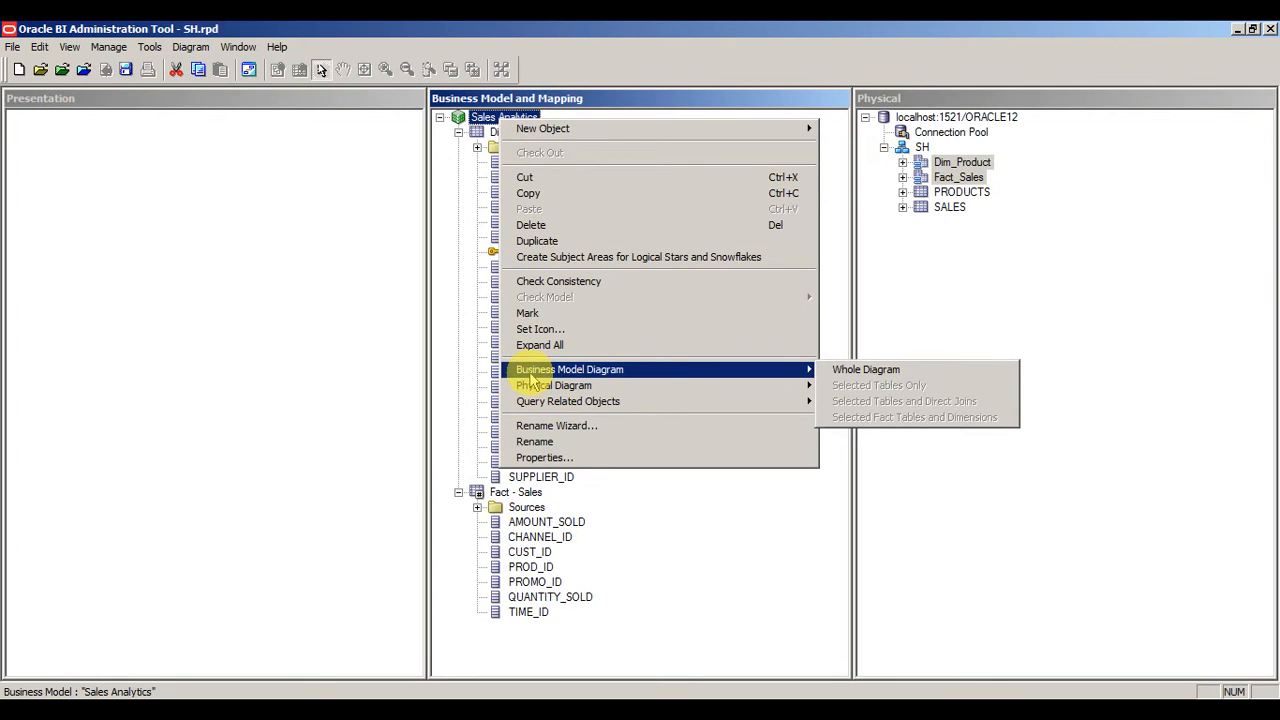
click(843, 372)
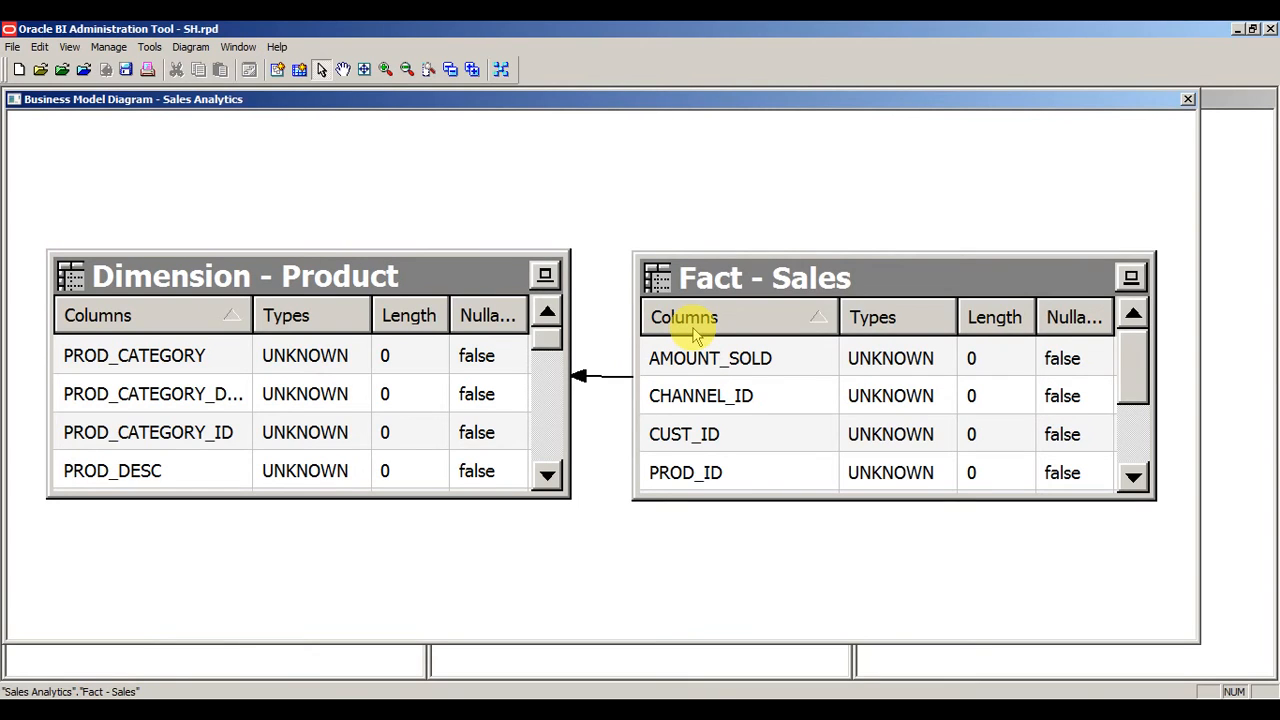
click(597, 376)
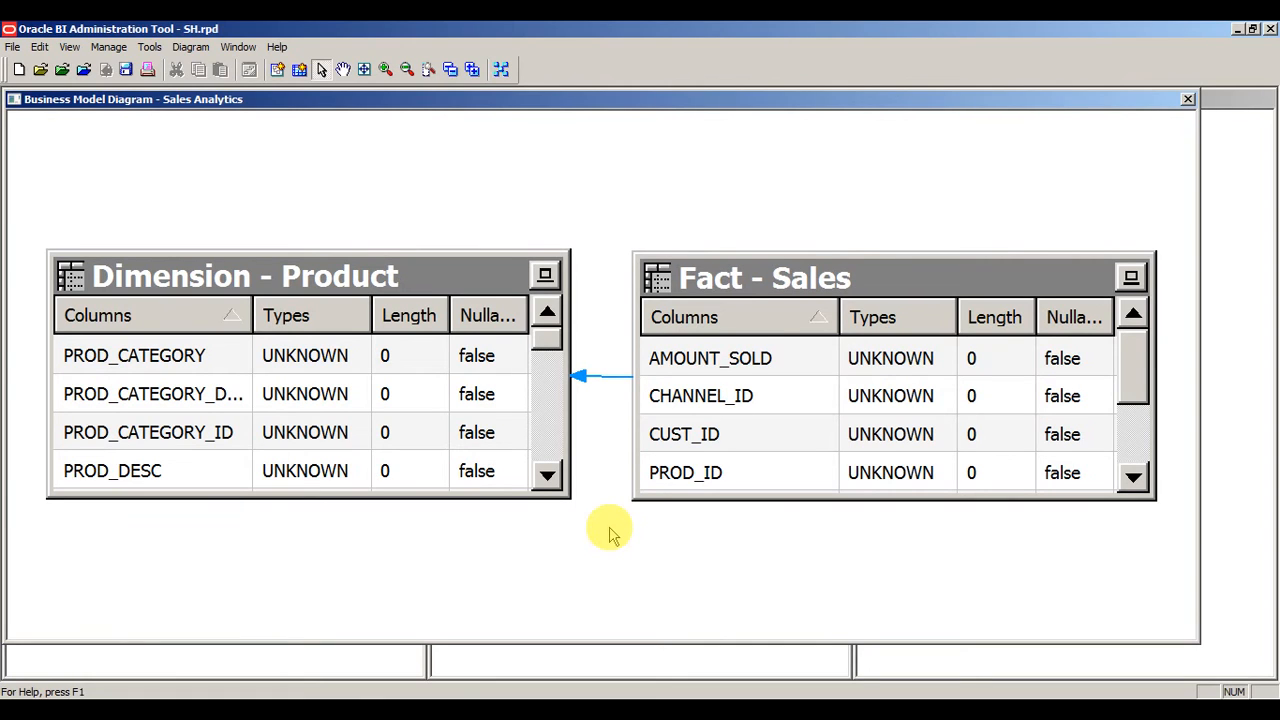
- Delete the existing join and draw a new join from Fact - Sales to Dimension - Product
key(Delete)
click(648, 407)
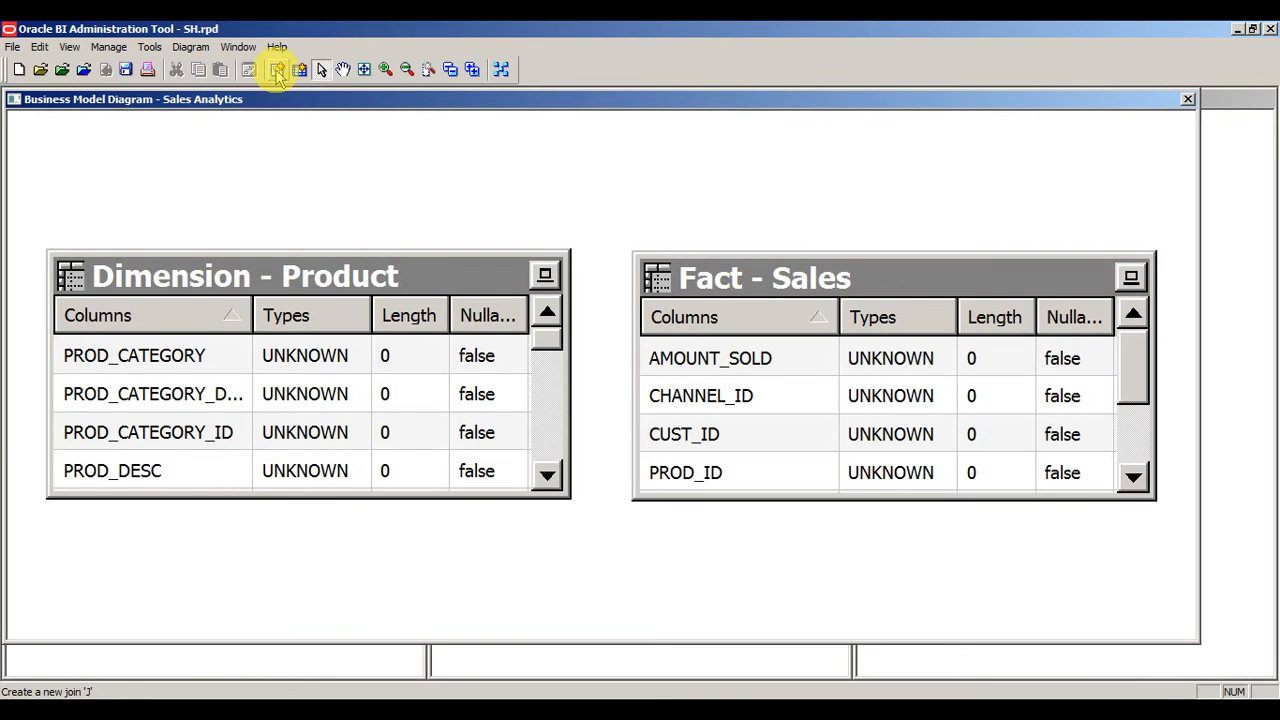
click(277, 71)
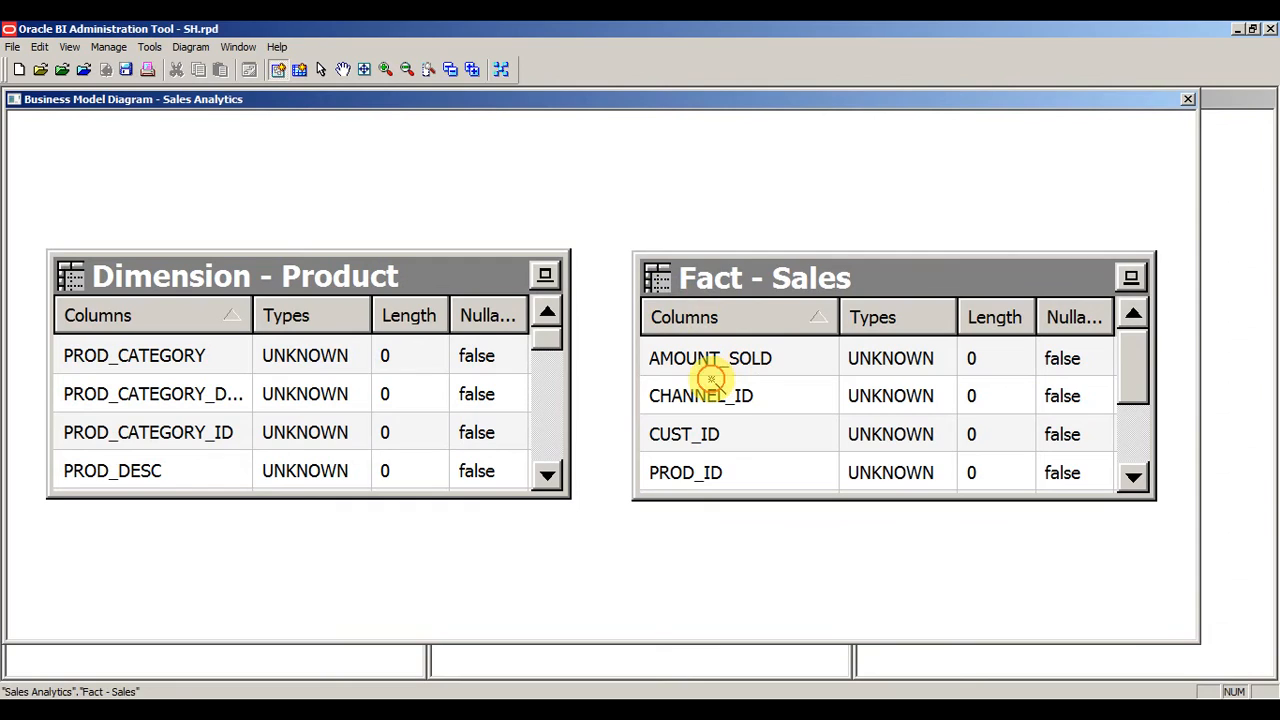
click(710, 378)
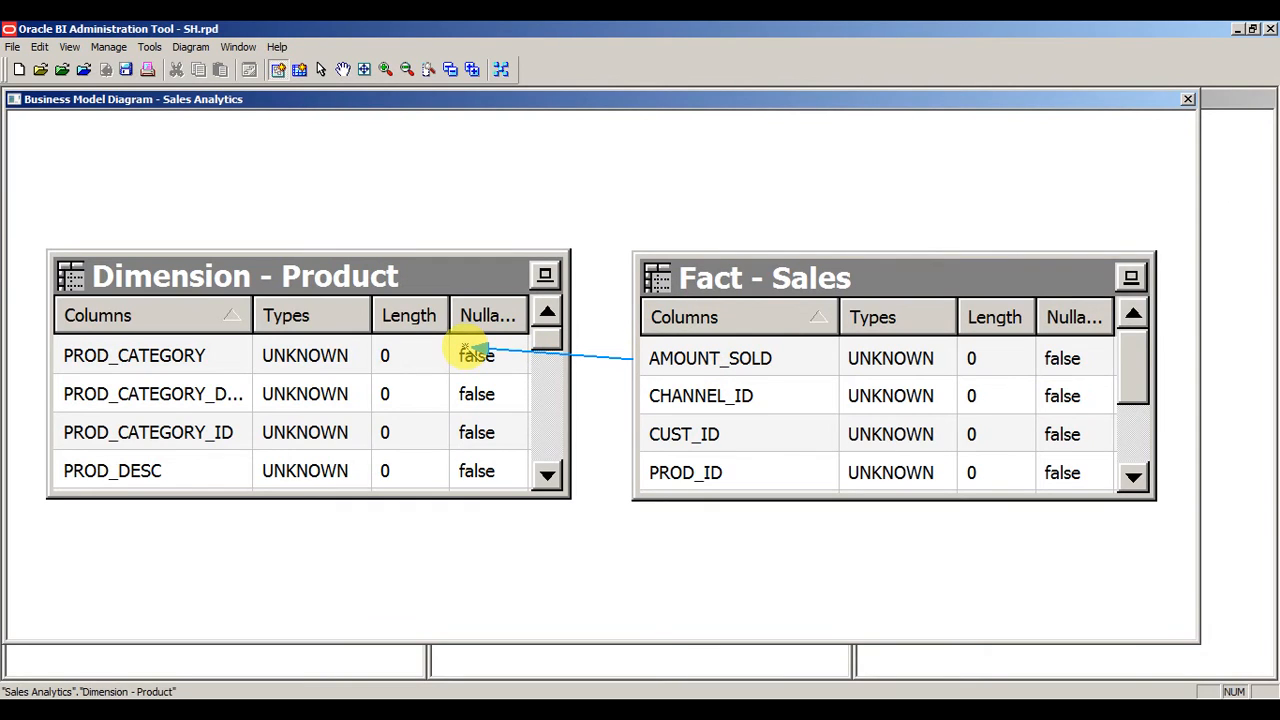
click(466, 348)
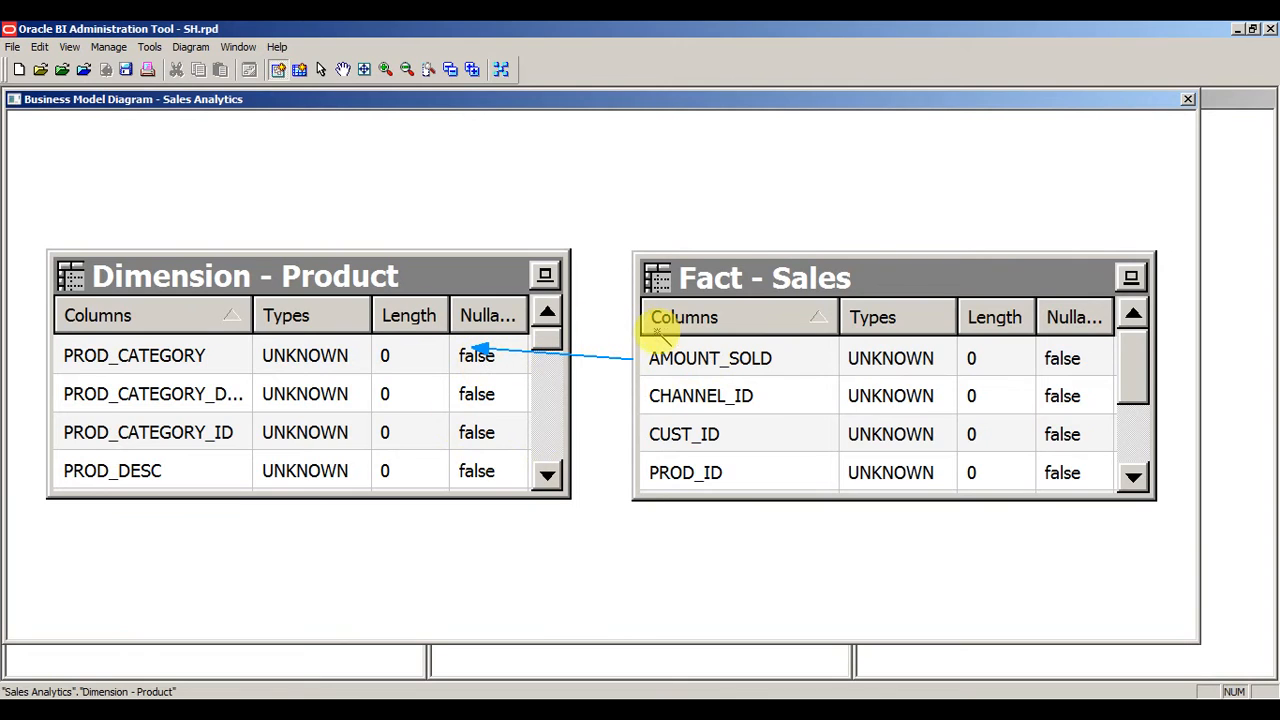
click(651, 320)
key(Escape)
- Create the Fact - Sales to Dimension - Product join as an Inner join, then close the diagram
click(677, 372)
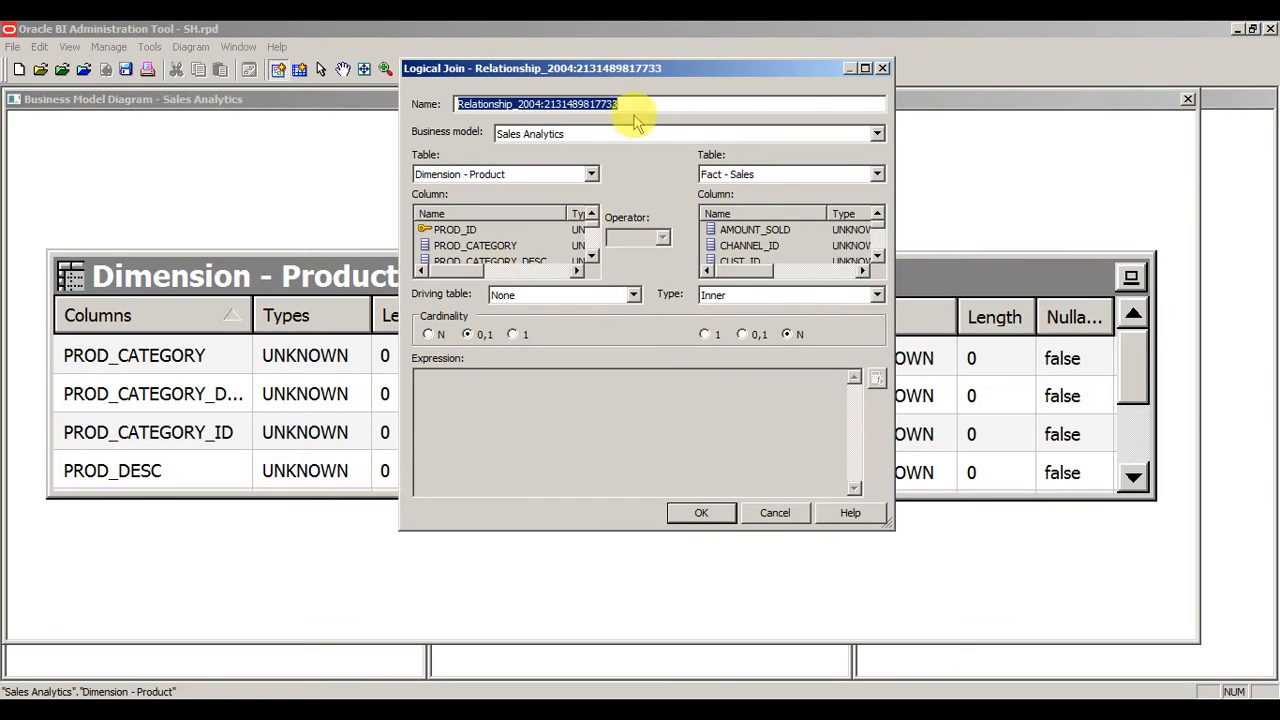
drag(620, 68, 598, 109)
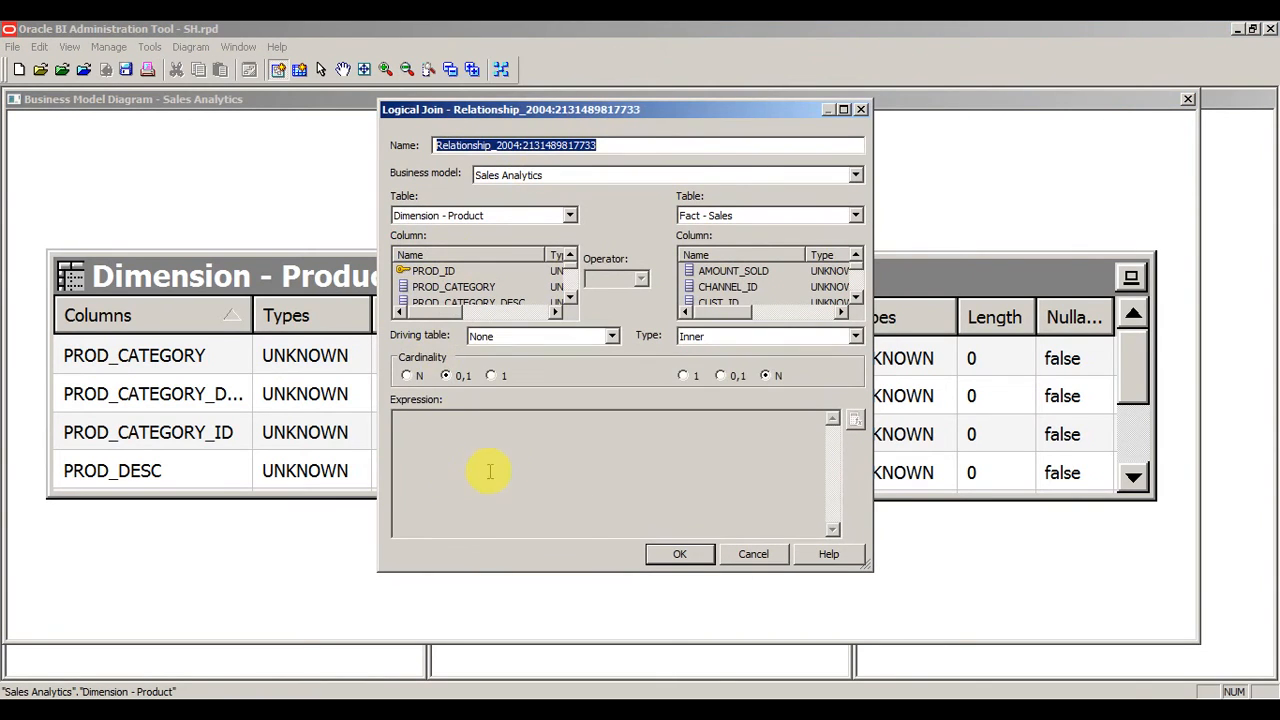
click(405, 418)
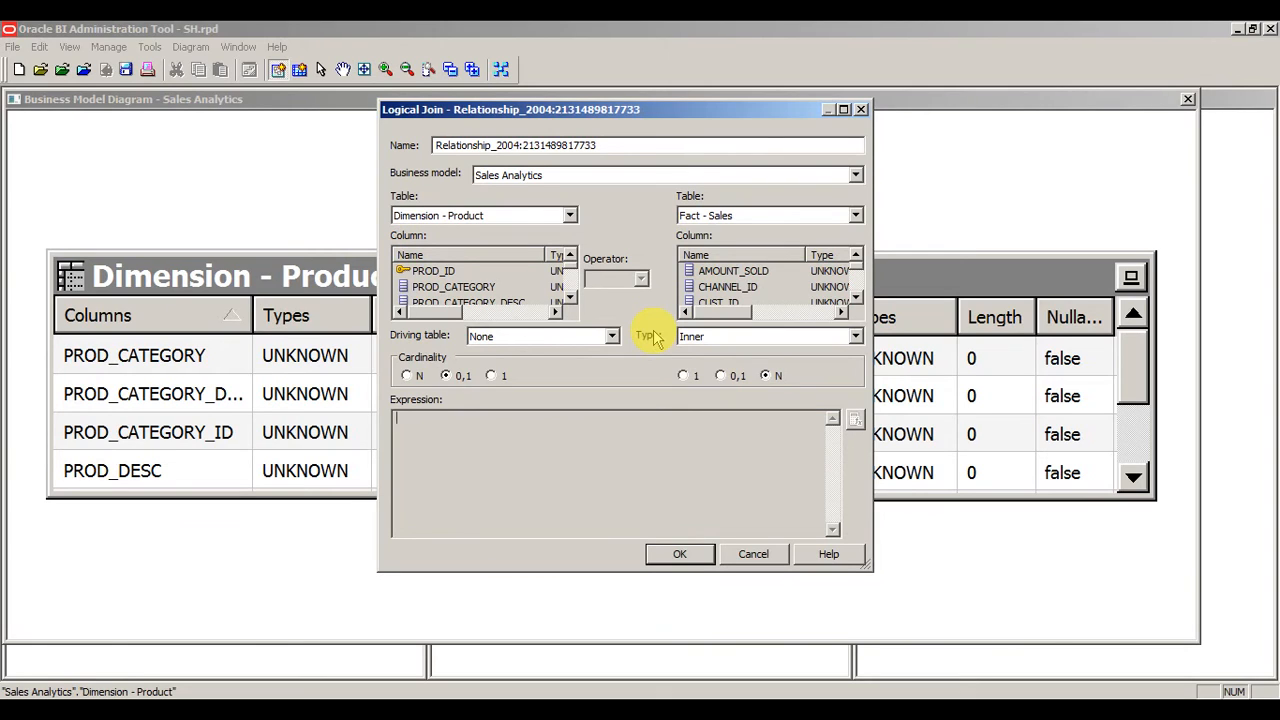
click(718, 338)
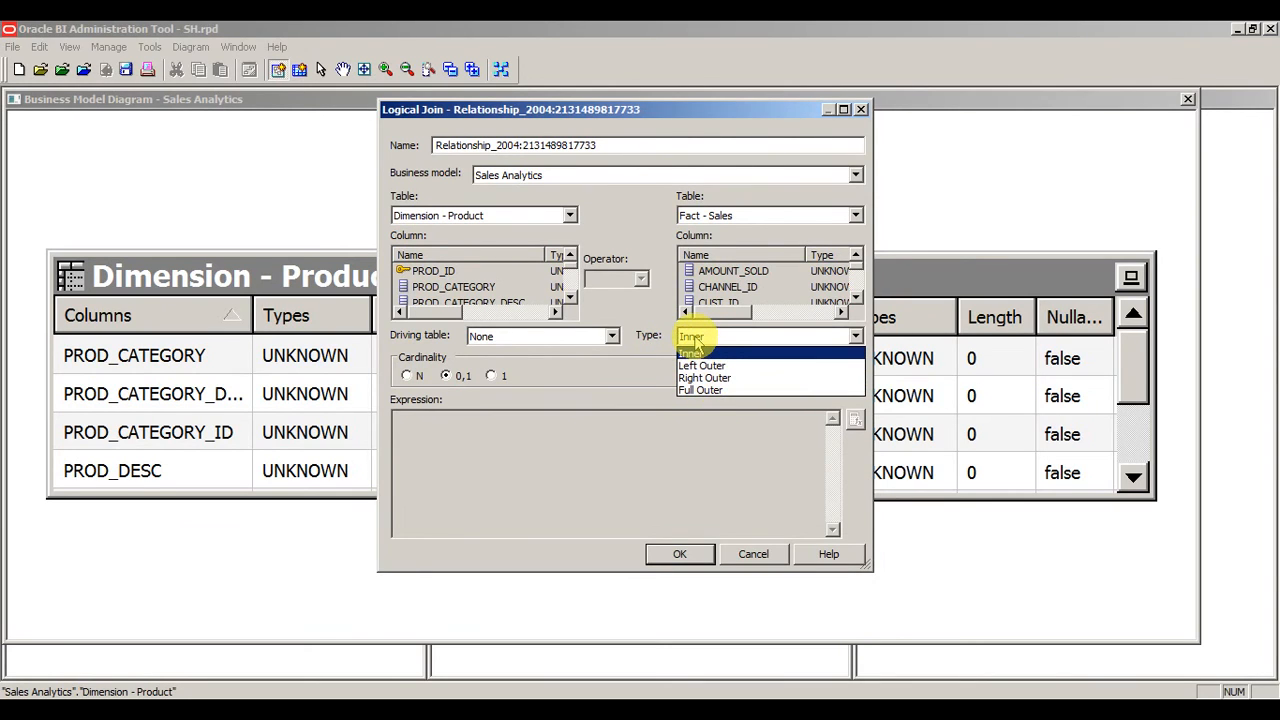
click(694, 350)
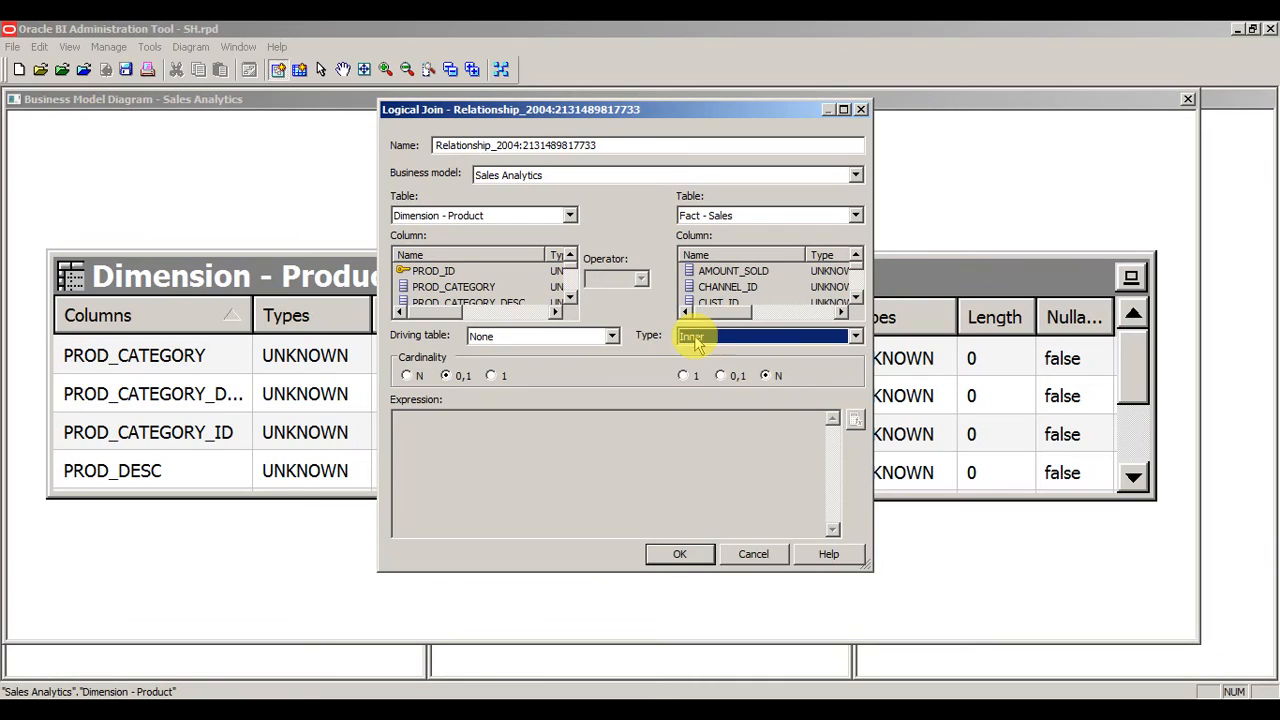
click(679, 555)
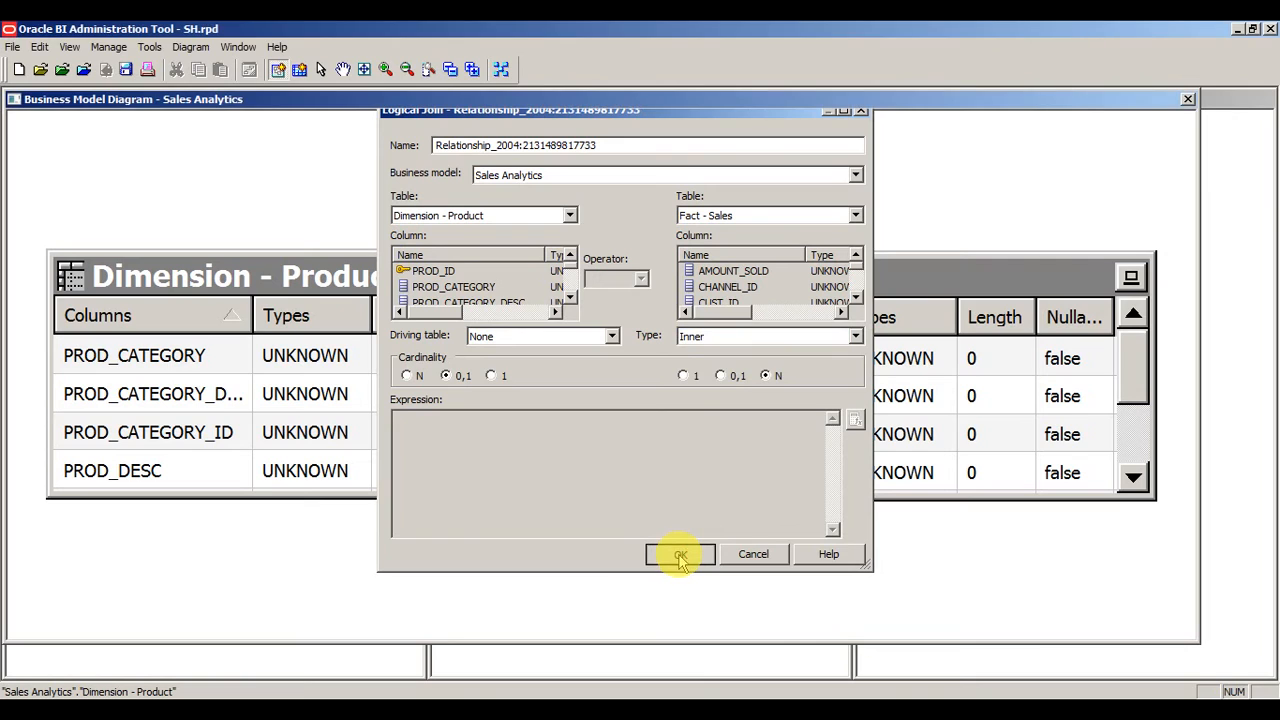
click(1189, 99)
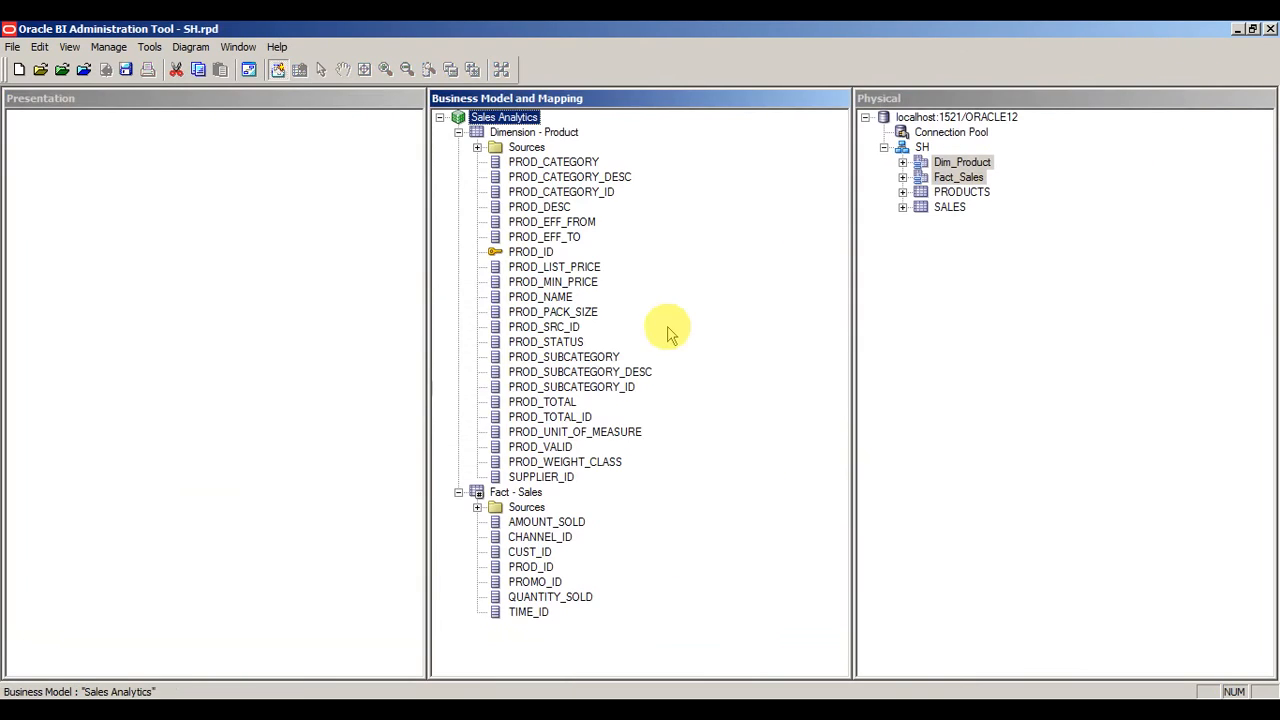
- Select Dimension - Product columns PROD_CATEGORY through SUPPLIER_ID and bring up their context menu
click(518, 148)
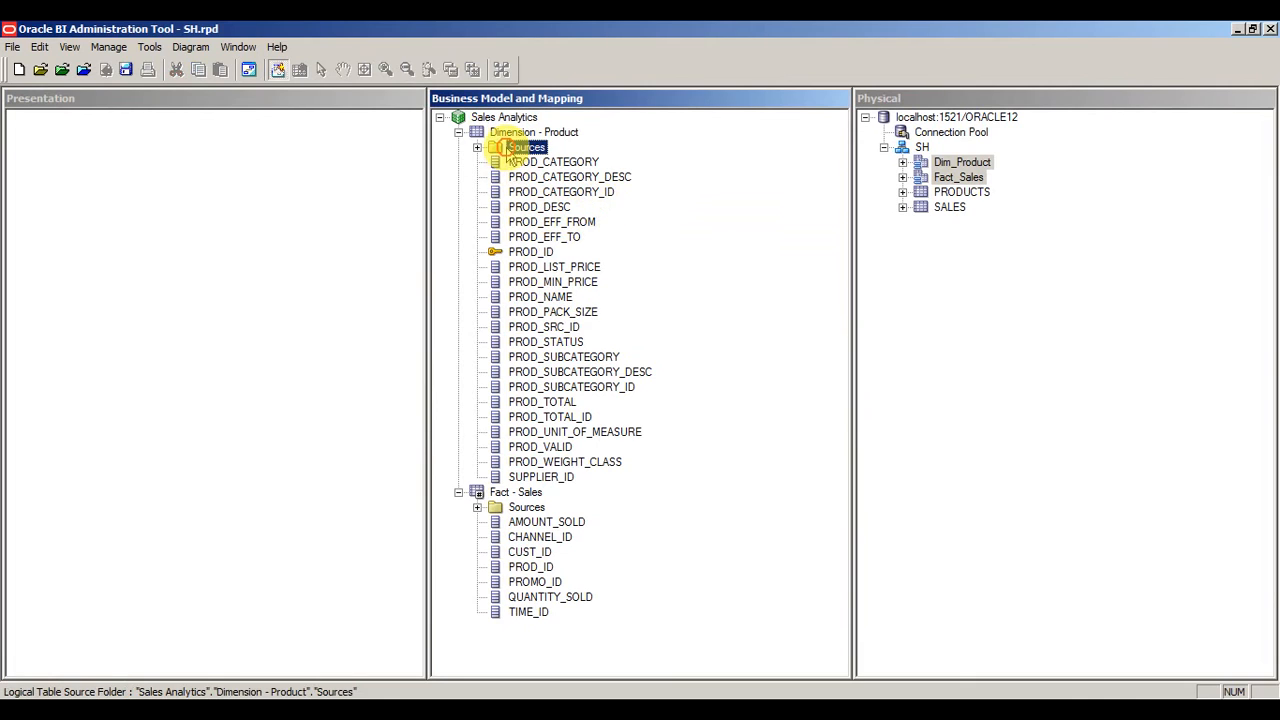
click(521, 163)
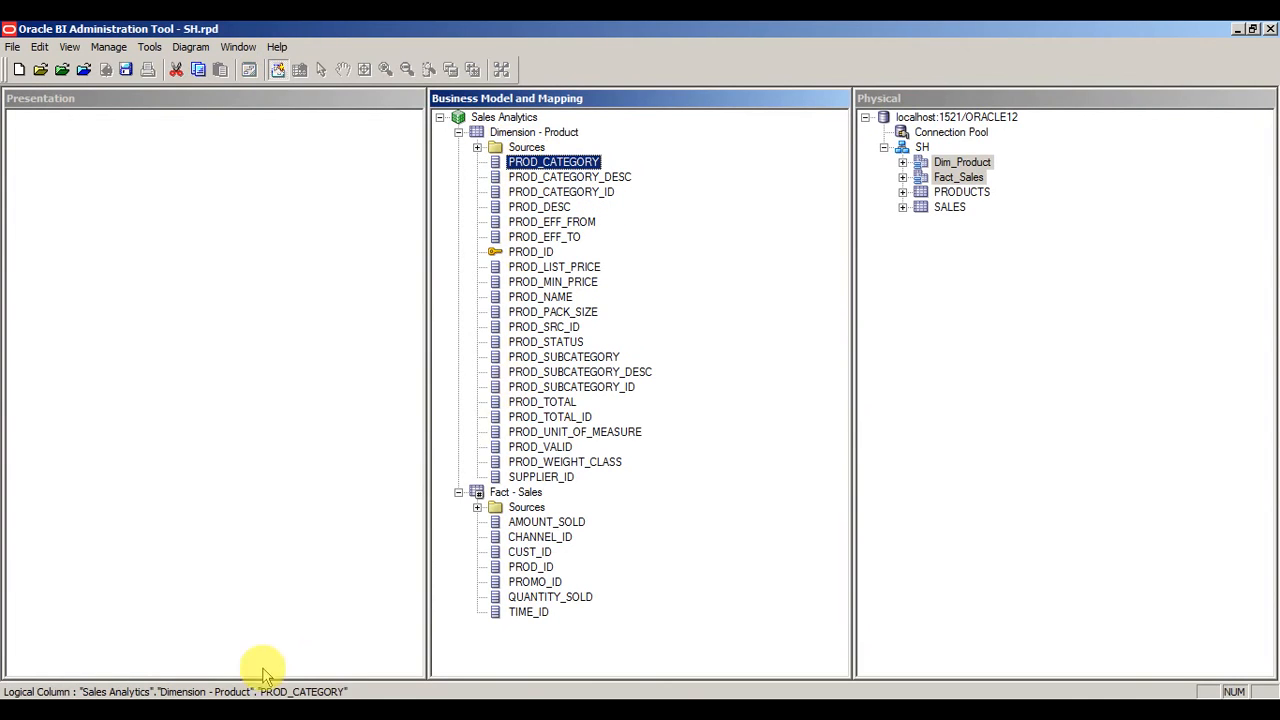
click(530, 479)
shift+click(532, 163)
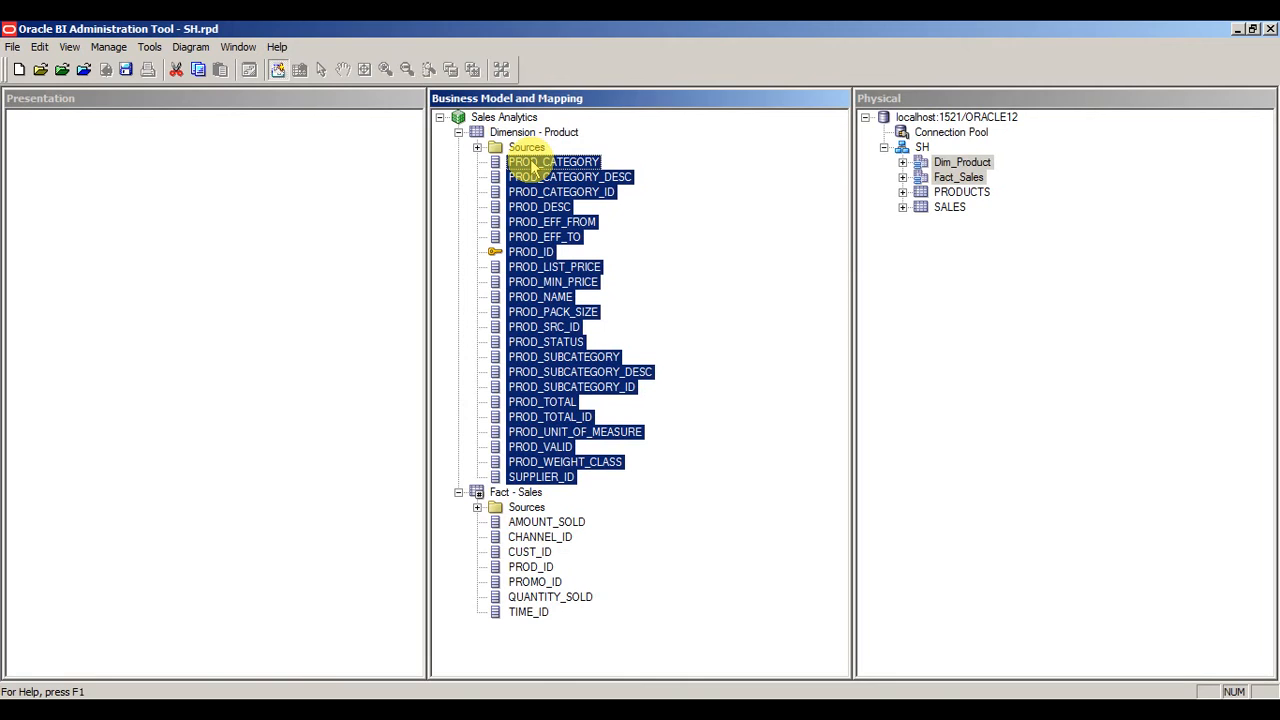
right_click(533, 170)
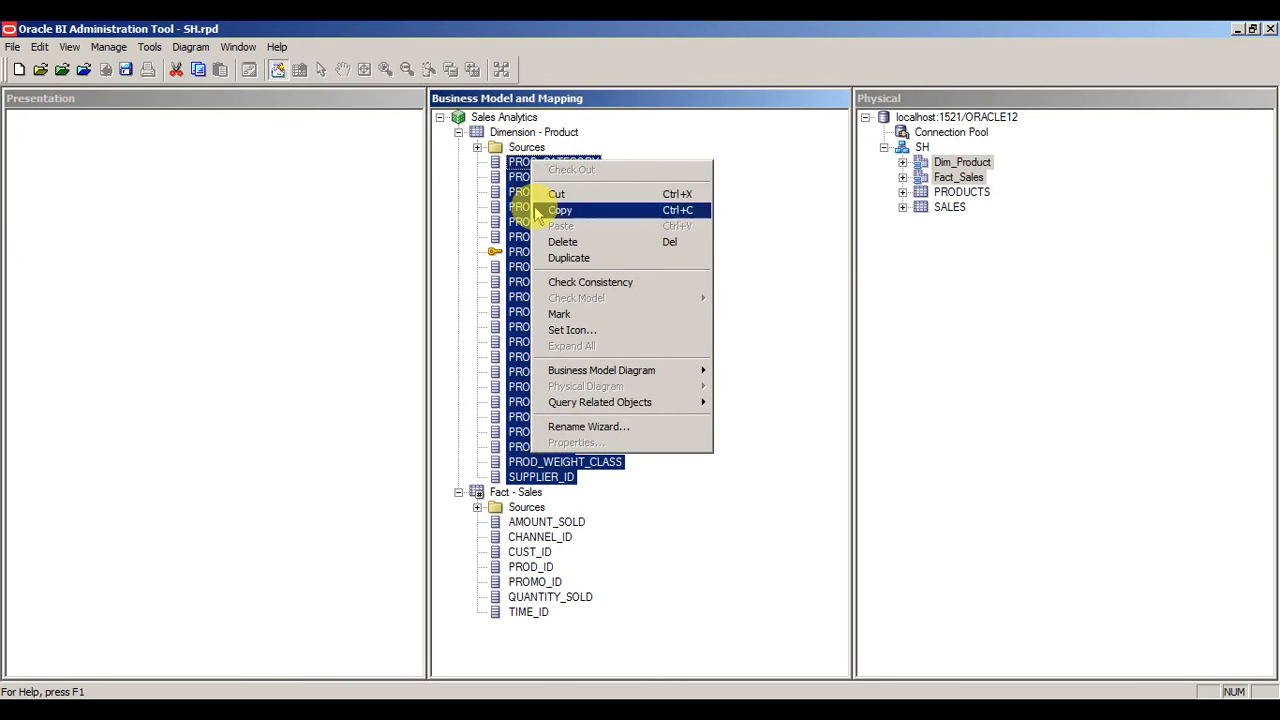
- Run the Rename Wizard with underscore-to-space and capitalise-each-word rules on the product columns
click(585, 427)
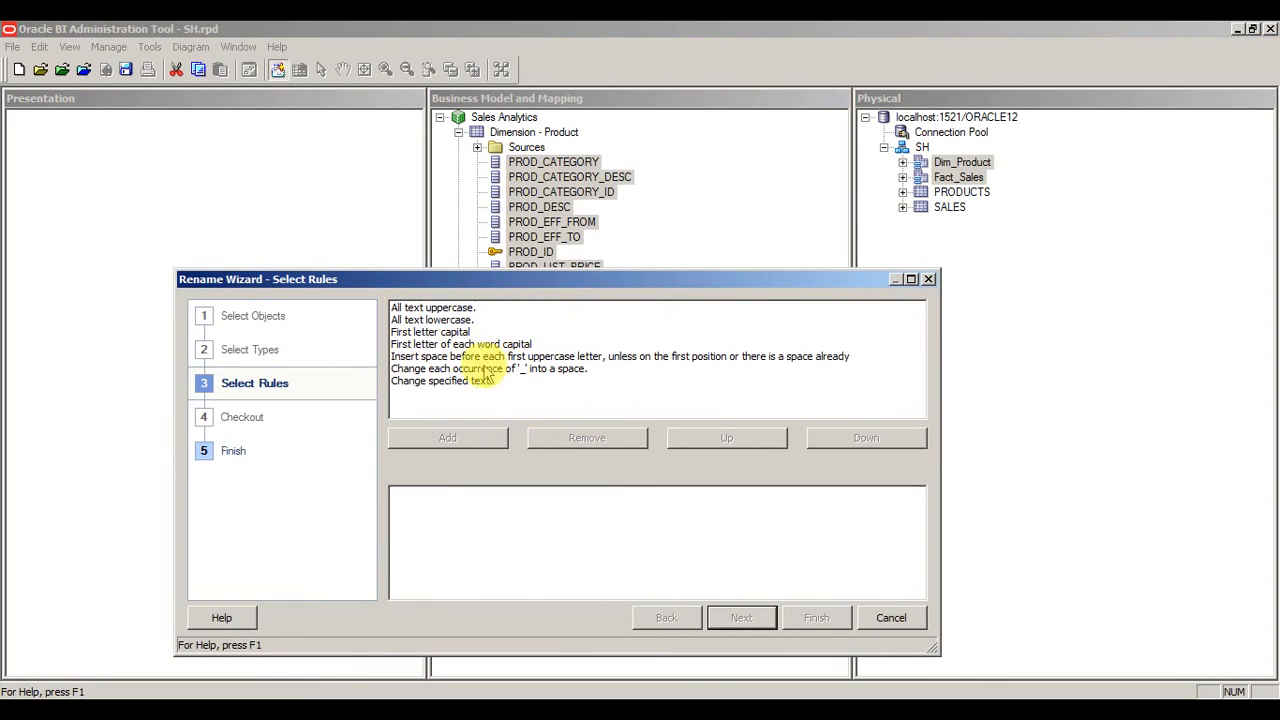
click(453, 345)
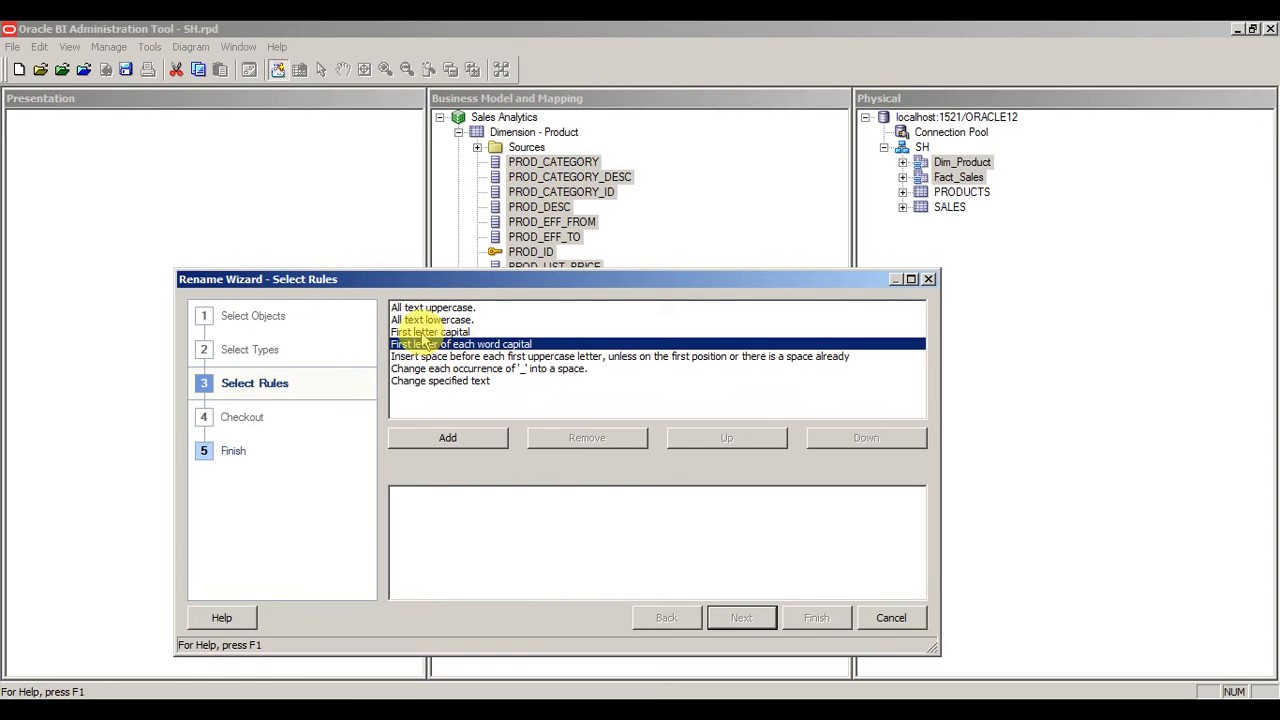
click(424, 335)
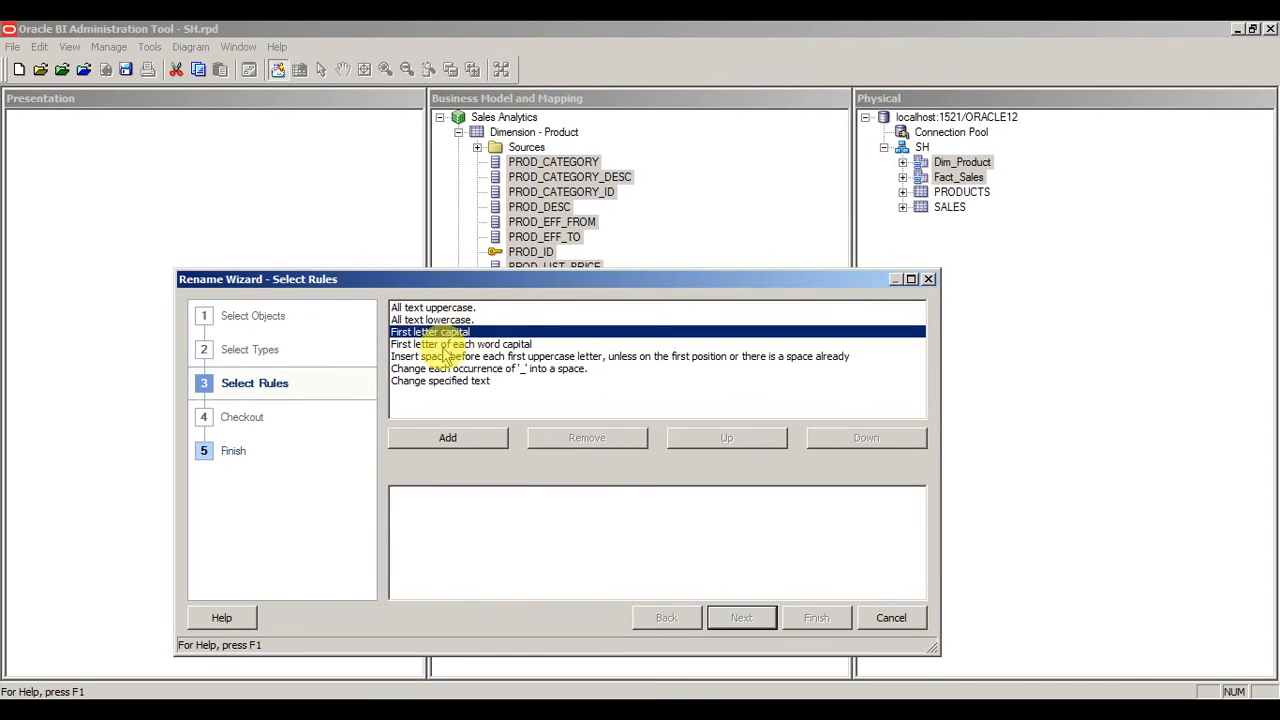
click(442, 345)
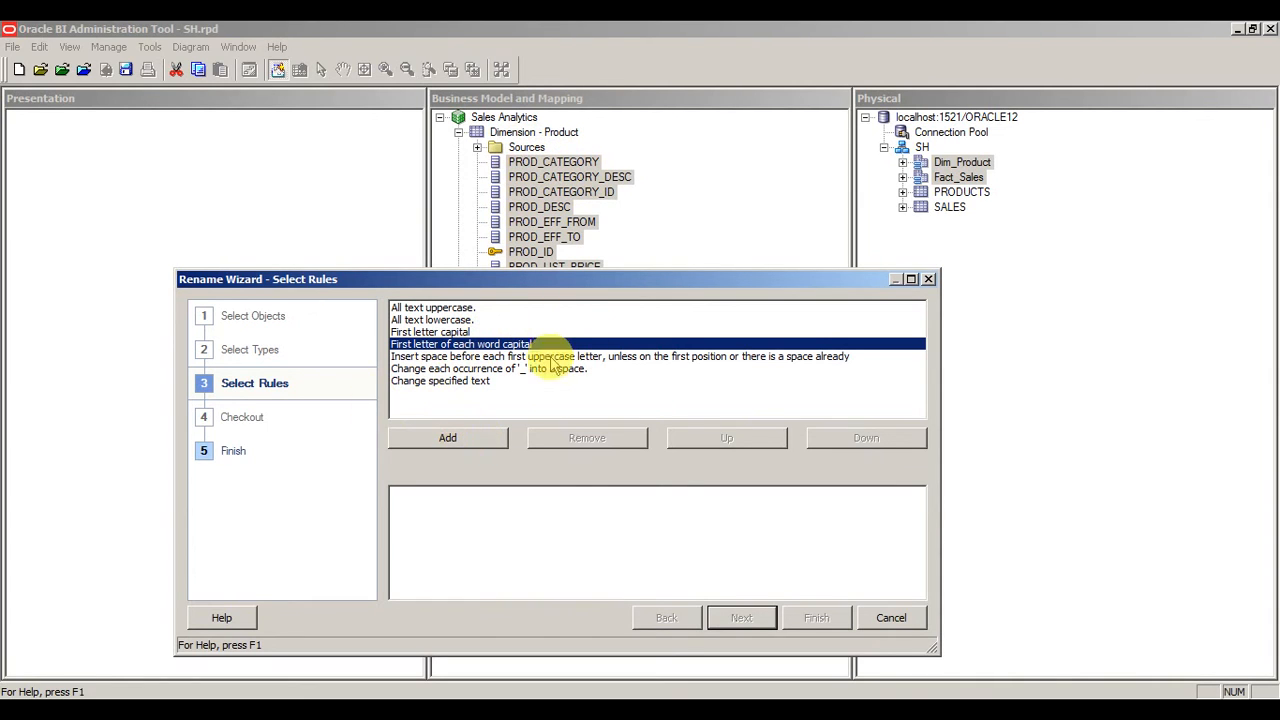
click(482, 369)
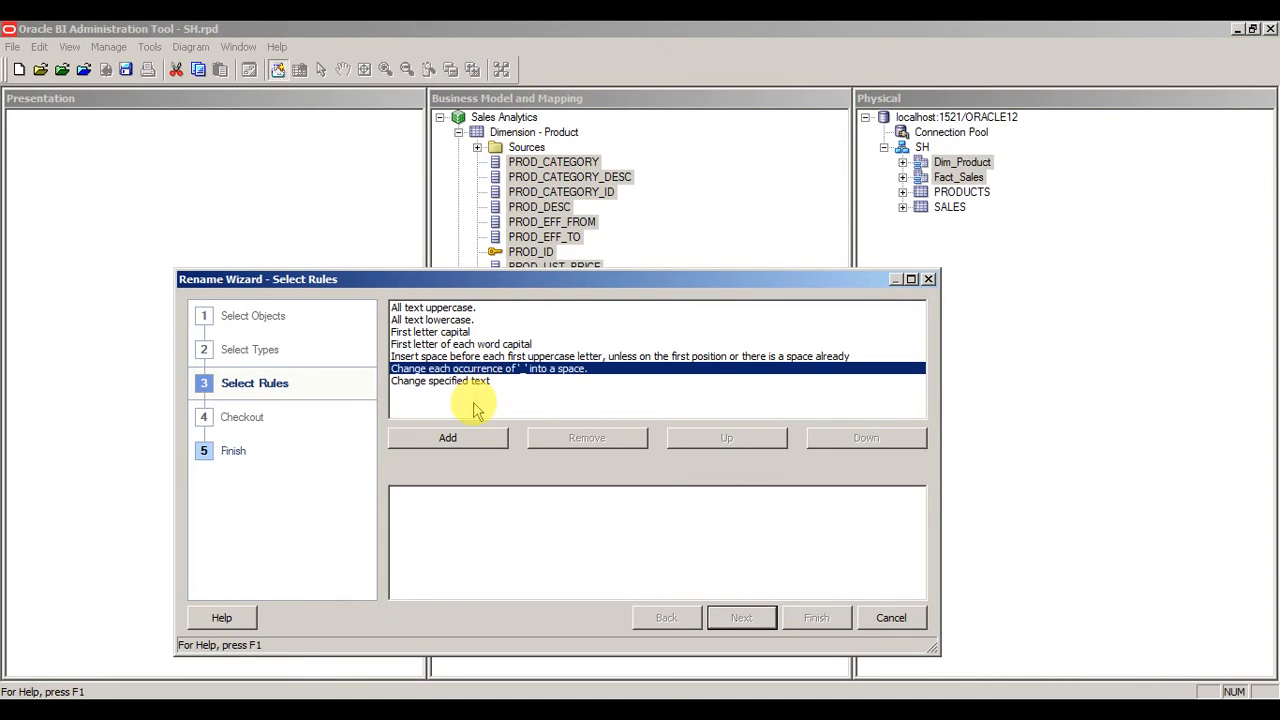
click(447, 440)
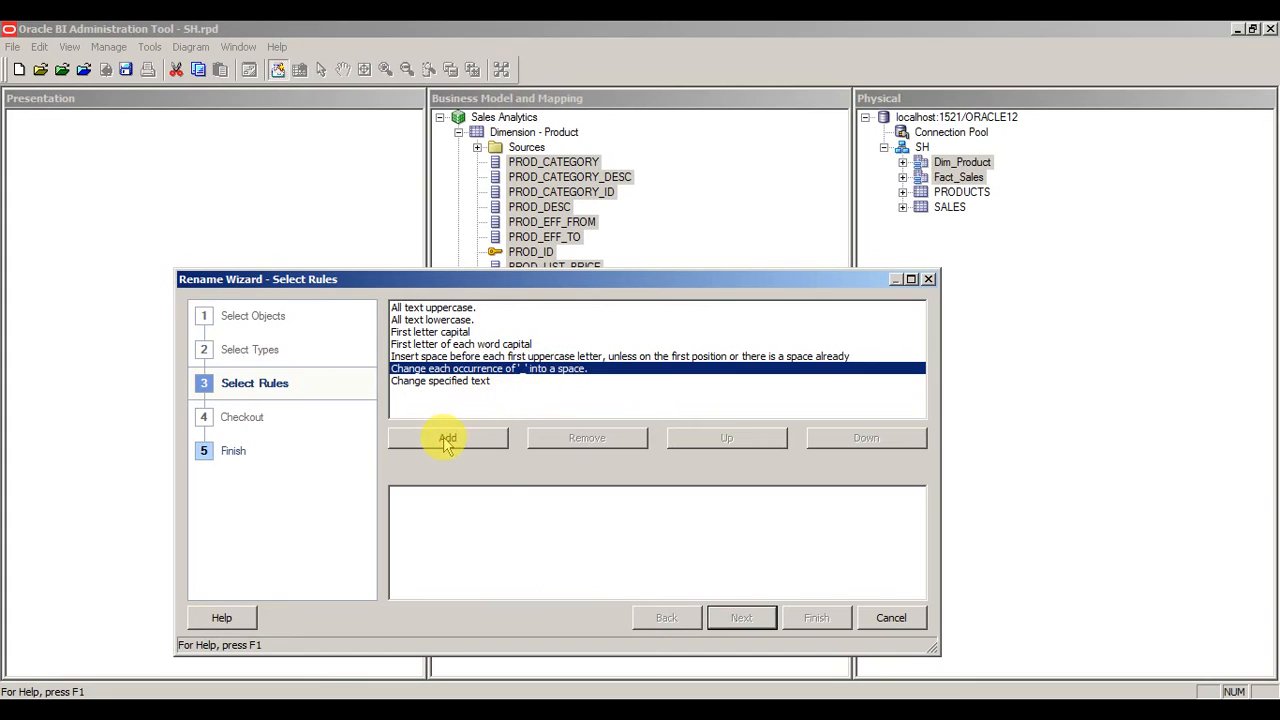
click(452, 346)
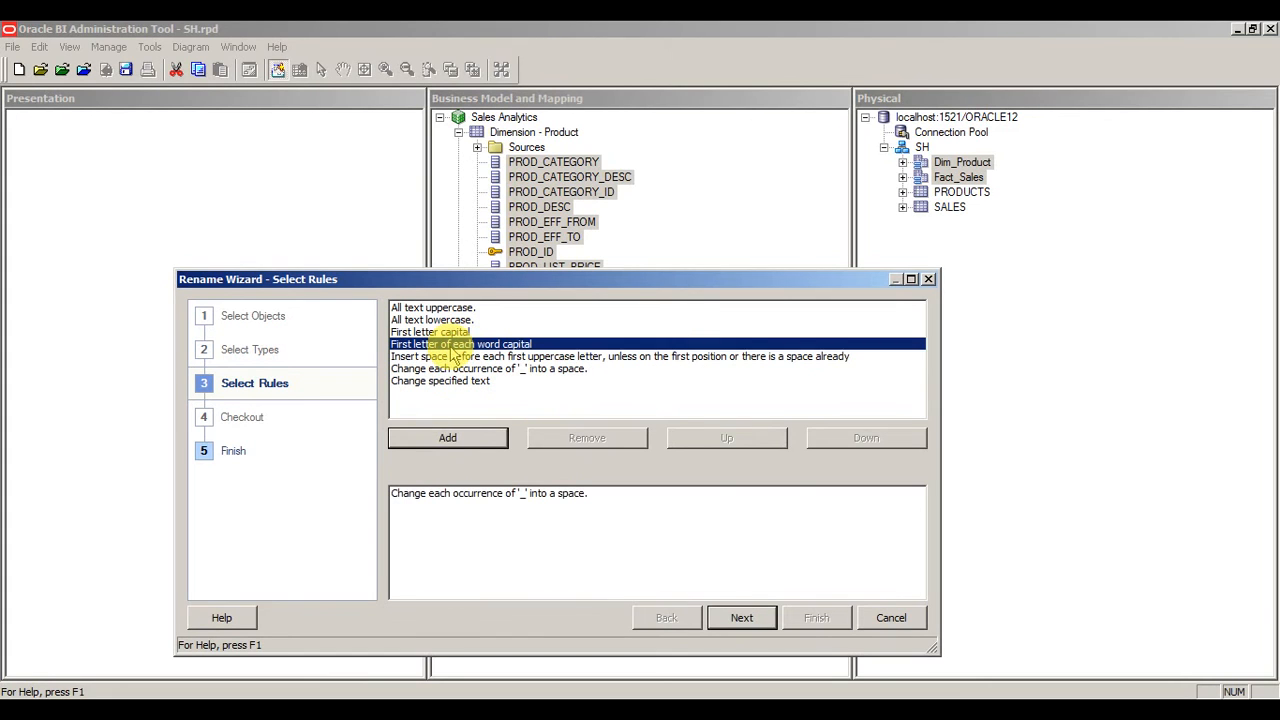
click(450, 437)
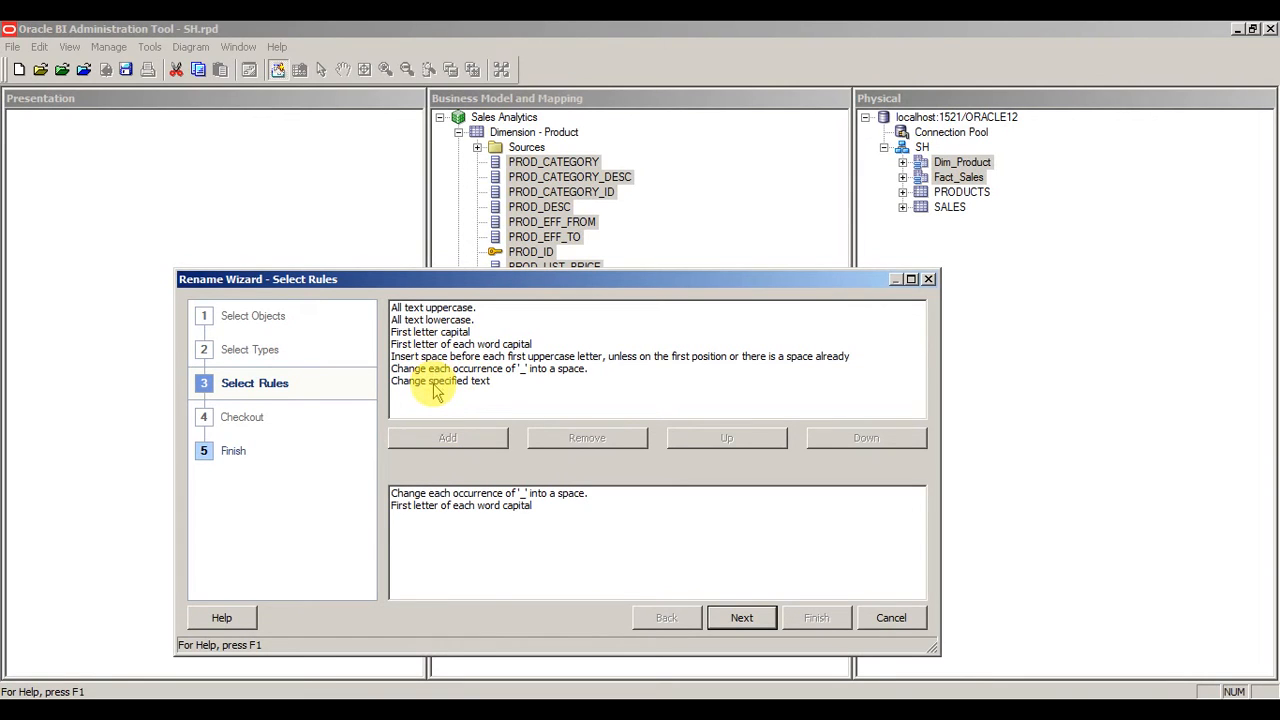
click(742, 618)
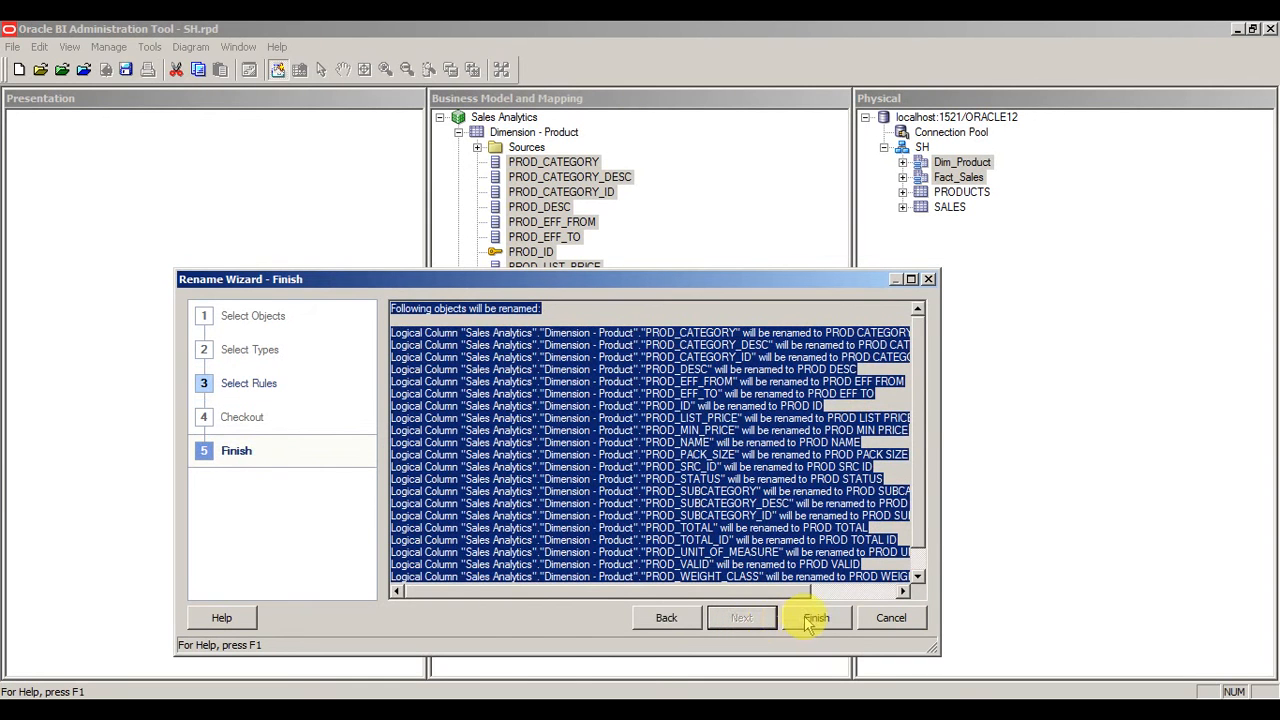
click(815, 618)
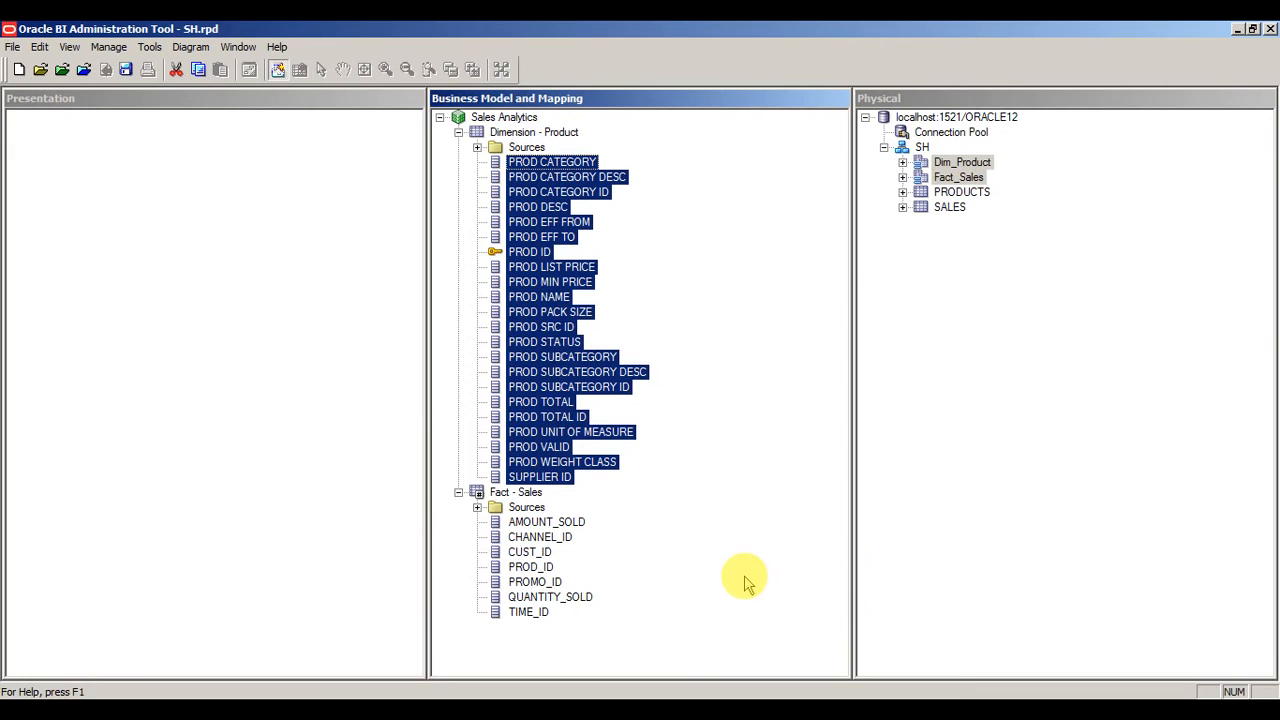
- Start a Rename Wizard pass with the capitalise-each-word rule, then cancel it
right_click(538, 268)
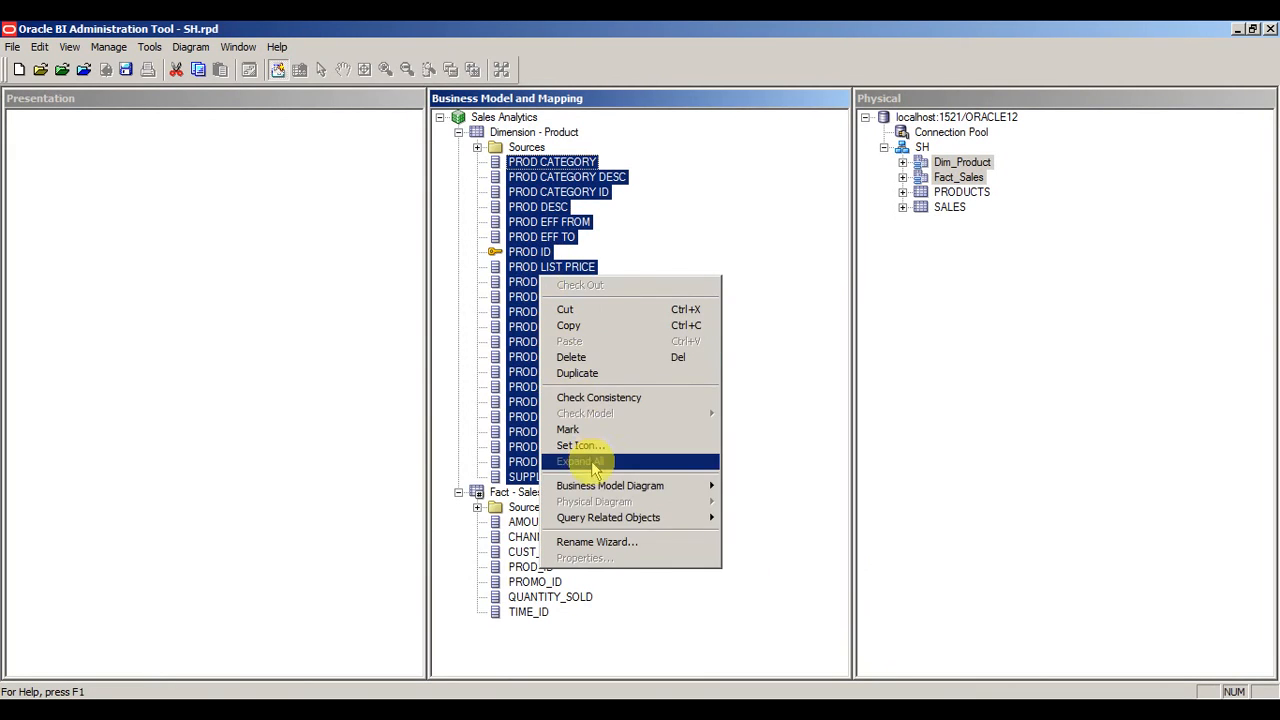
mouse_move(597, 522)
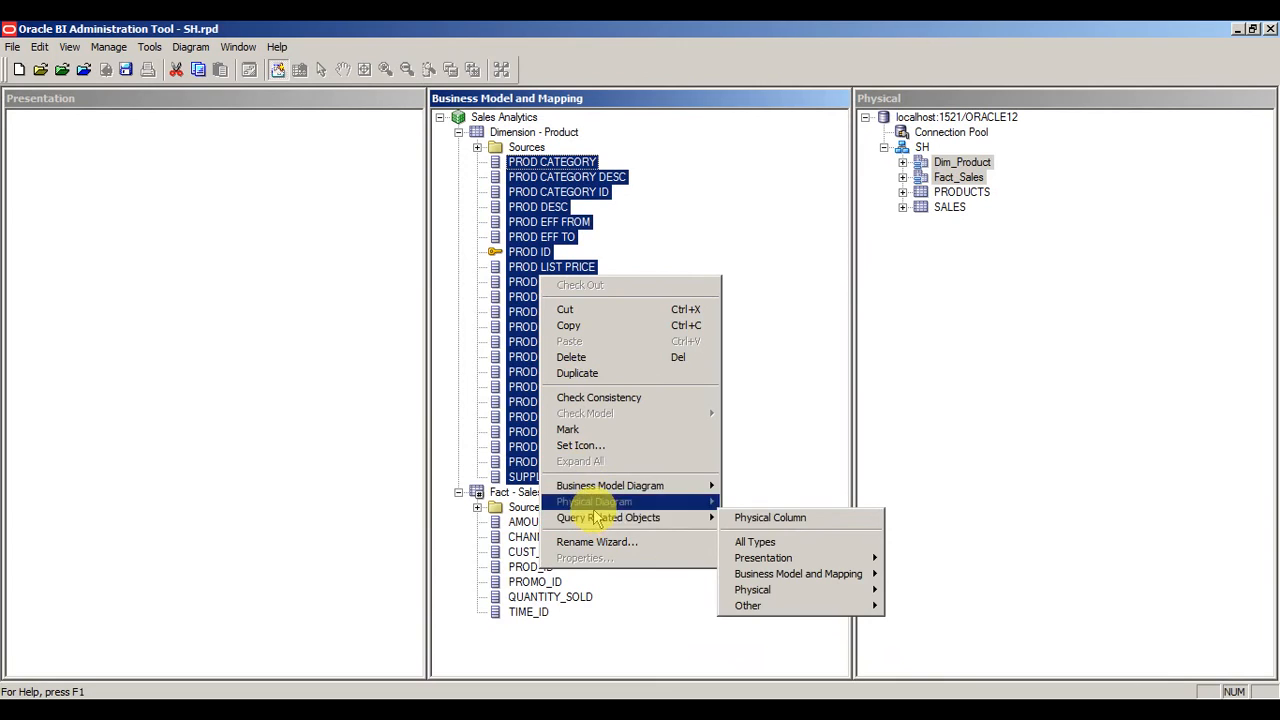
click(597, 541)
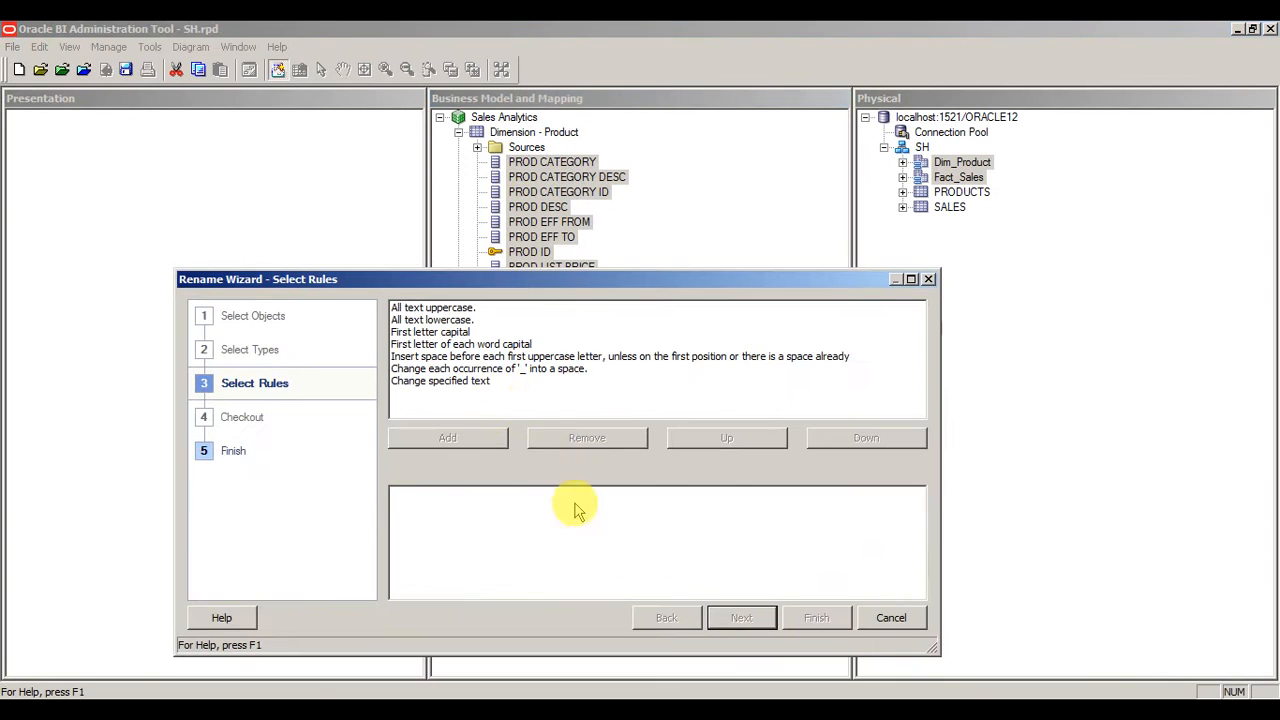
click(438, 345)
click(452, 445)
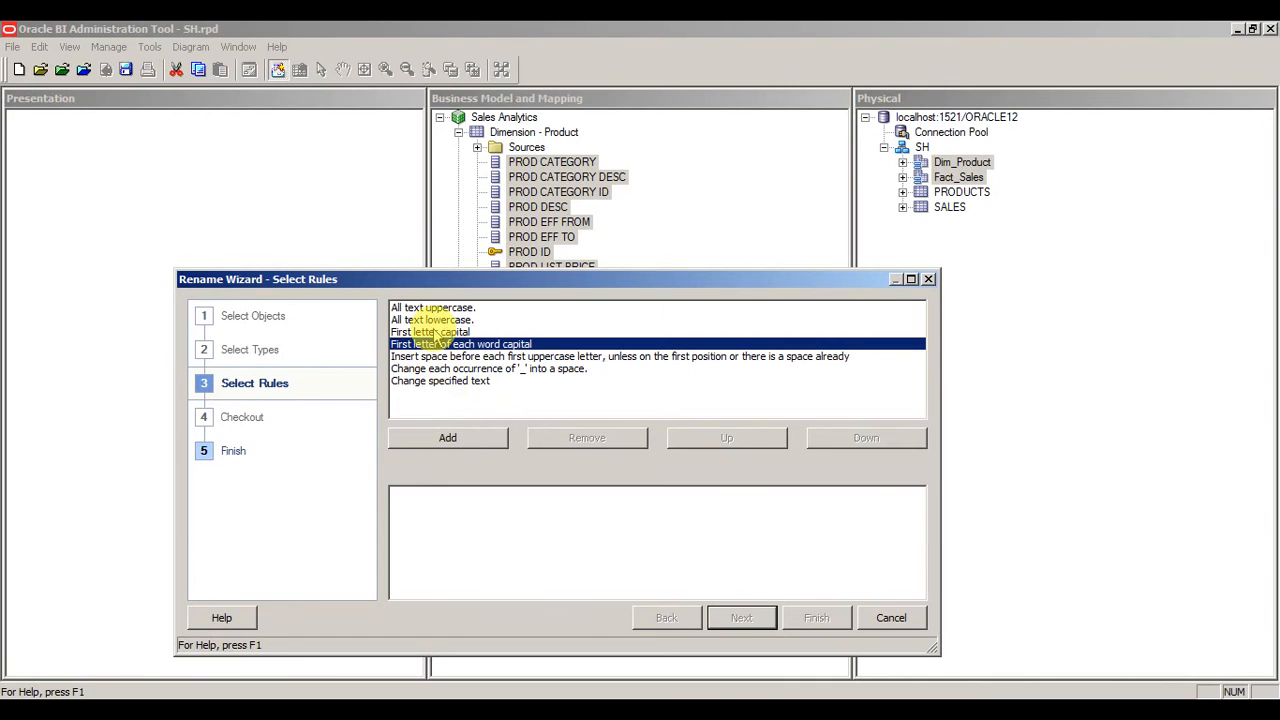
click(916, 620)
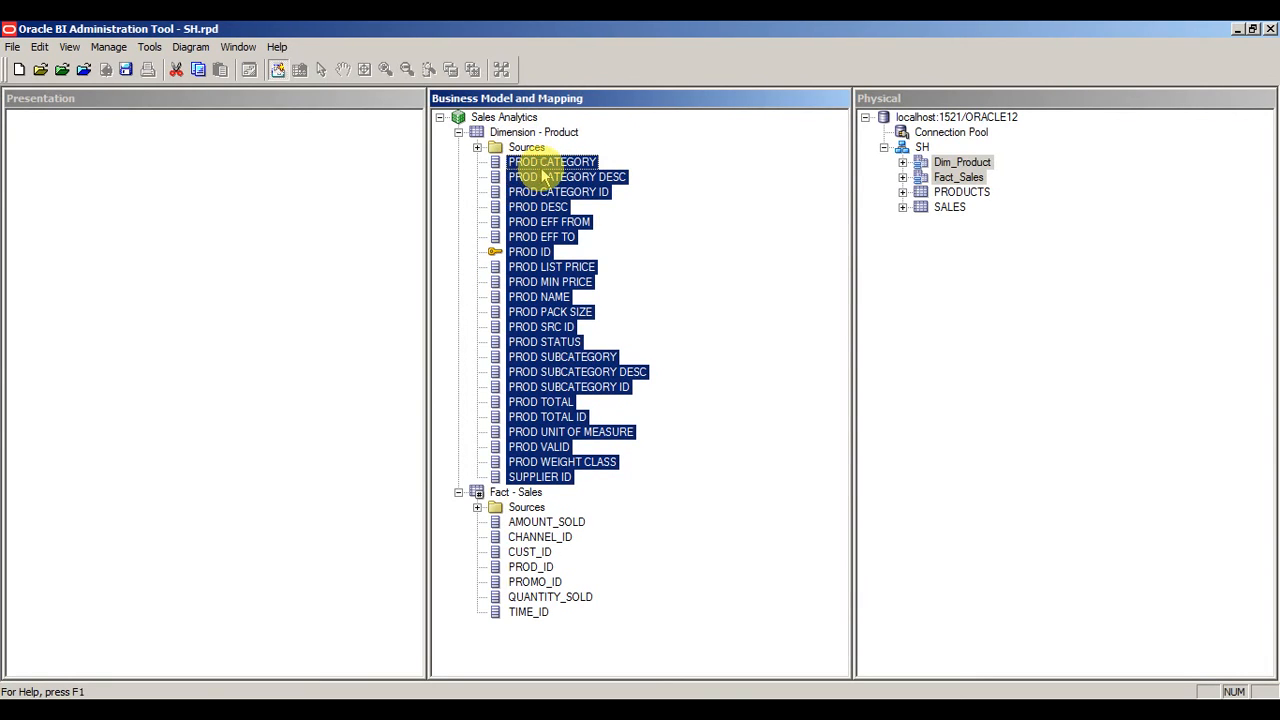
- Rename the product columns with all-lowercase plus capitalise-each-word rules, giving title case
right_click(542, 171)
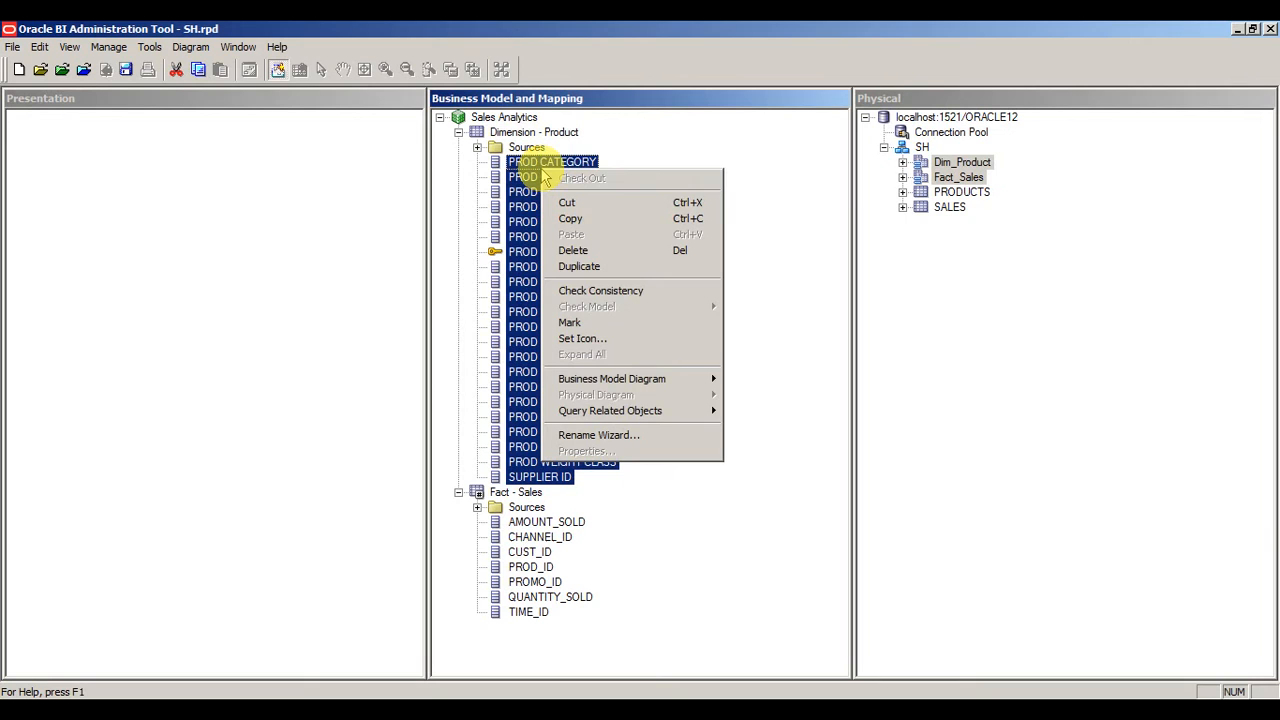
click(583, 436)
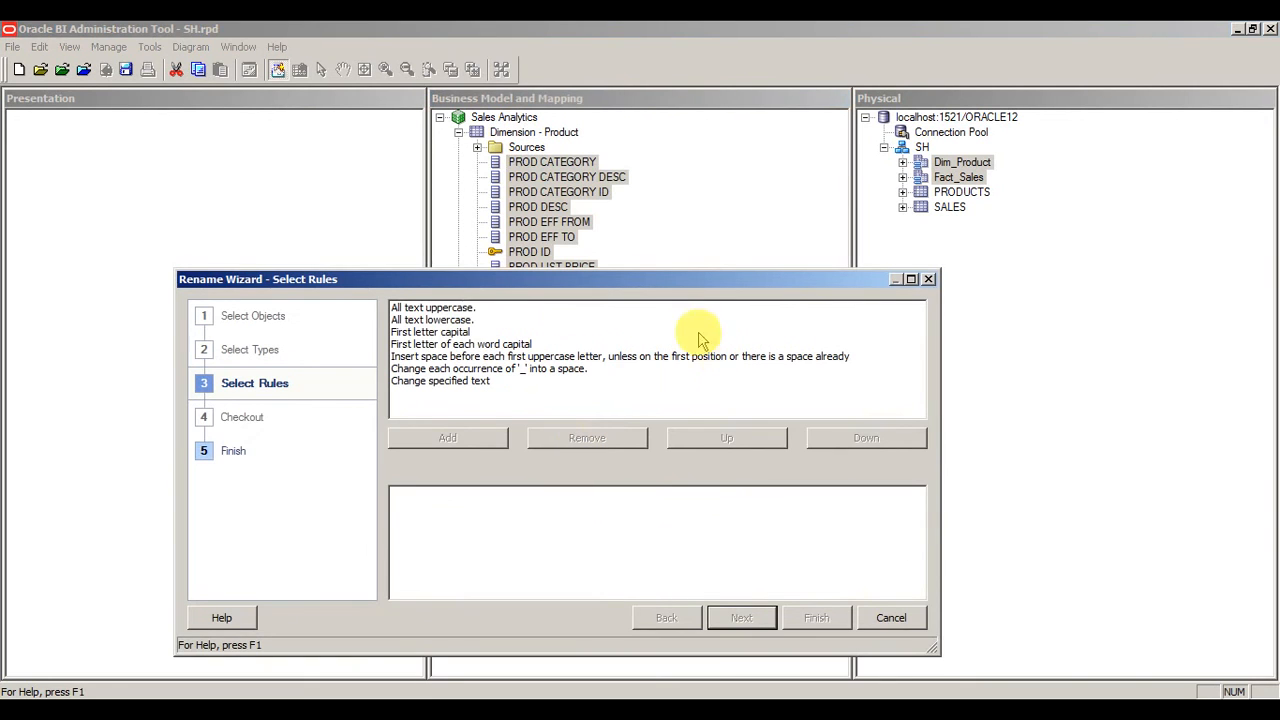
click(430, 320)
click(447, 437)
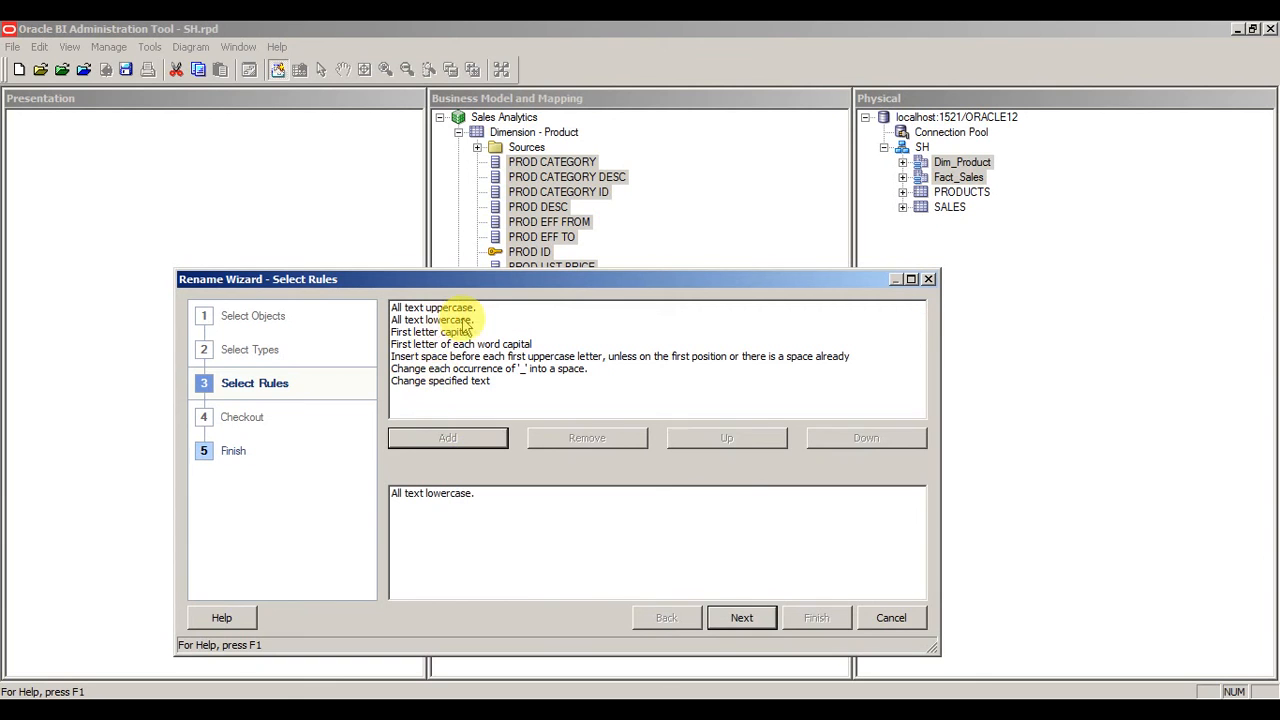
click(450, 344)
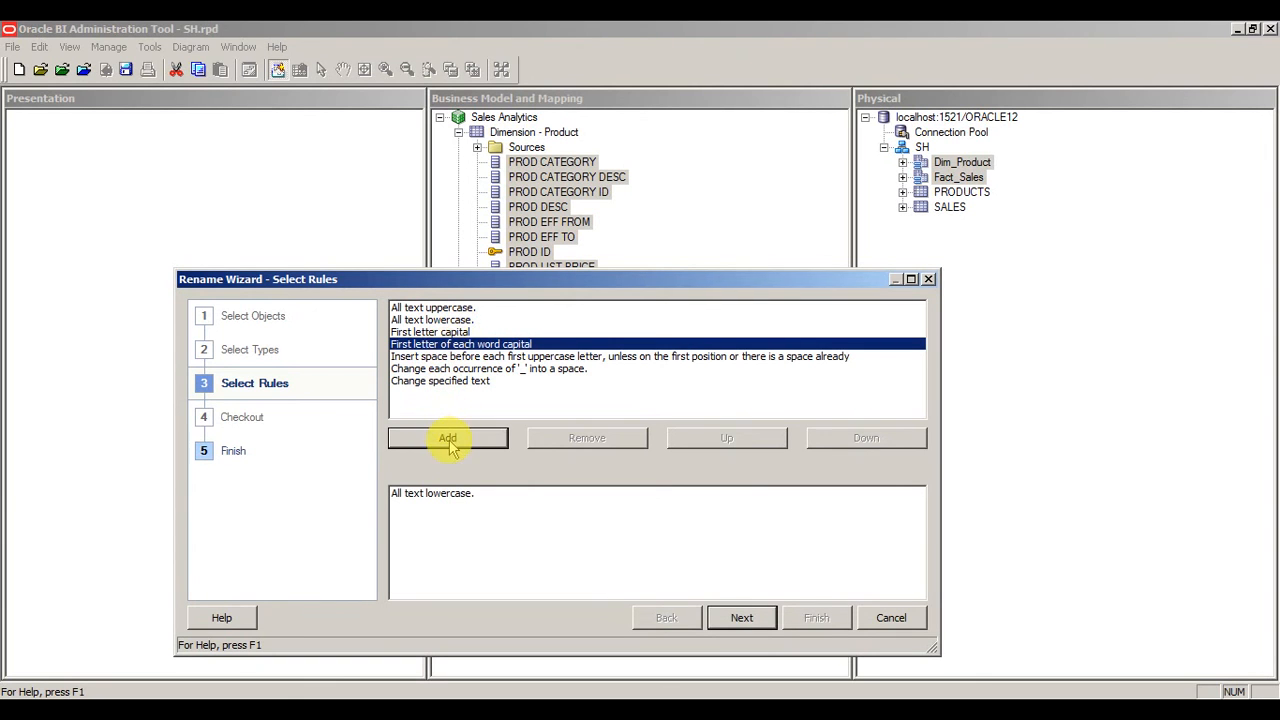
click(447, 437)
click(741, 617)
click(816, 617)
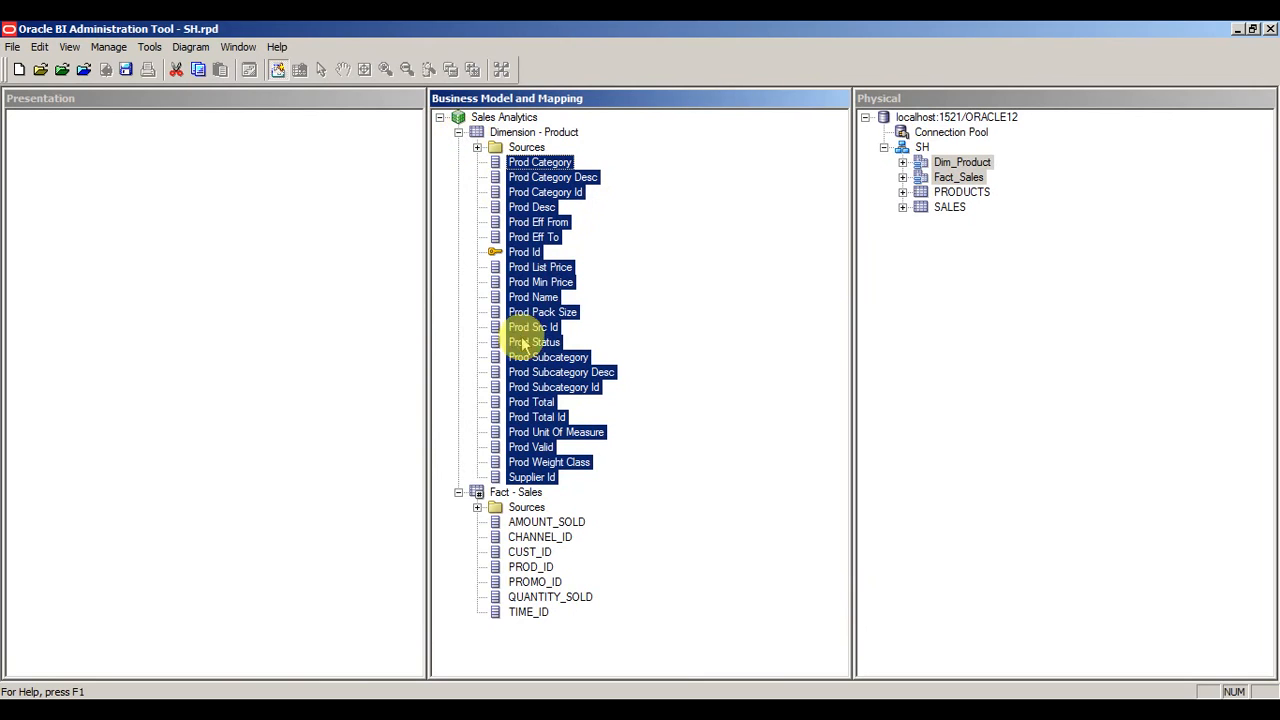
- Collapse Dimension - Product and select all Fact - Sales columns from AMOUNT_SOLD through TIME_ID
click(458, 132)
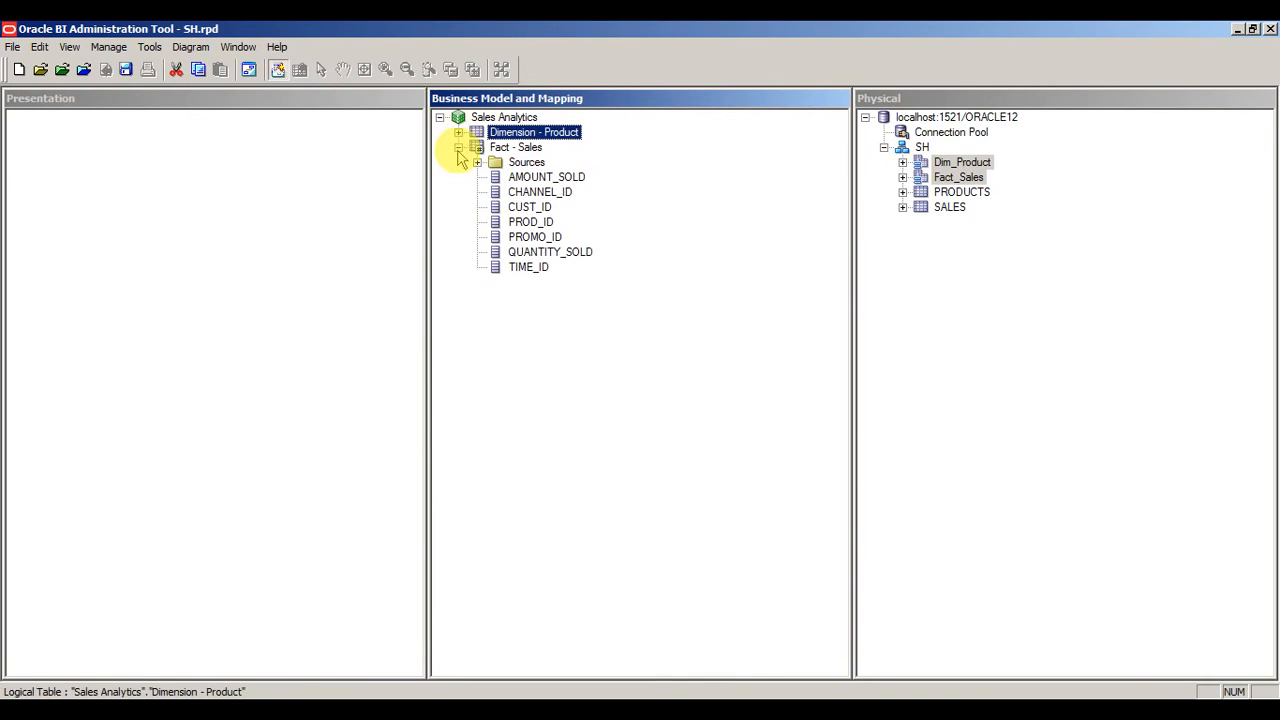
click(546, 177)
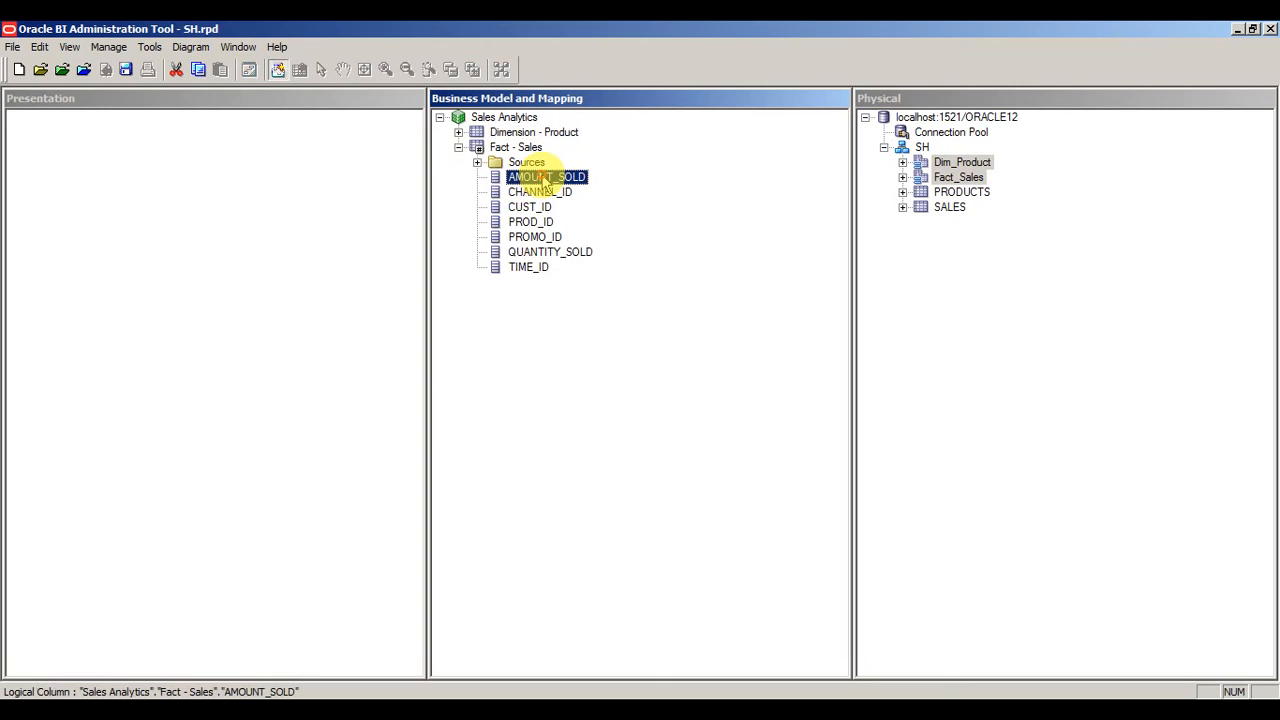
click(518, 270)
right_click(518, 270)
click(525, 180)
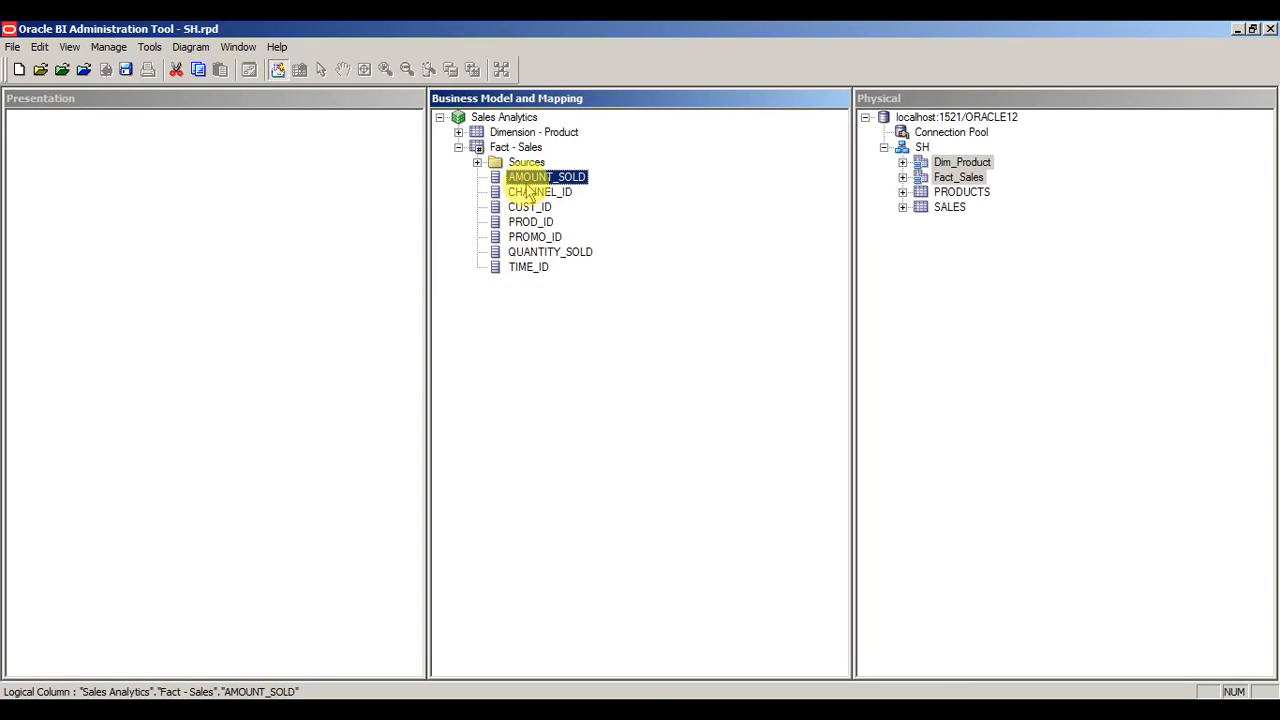
click(525, 269)
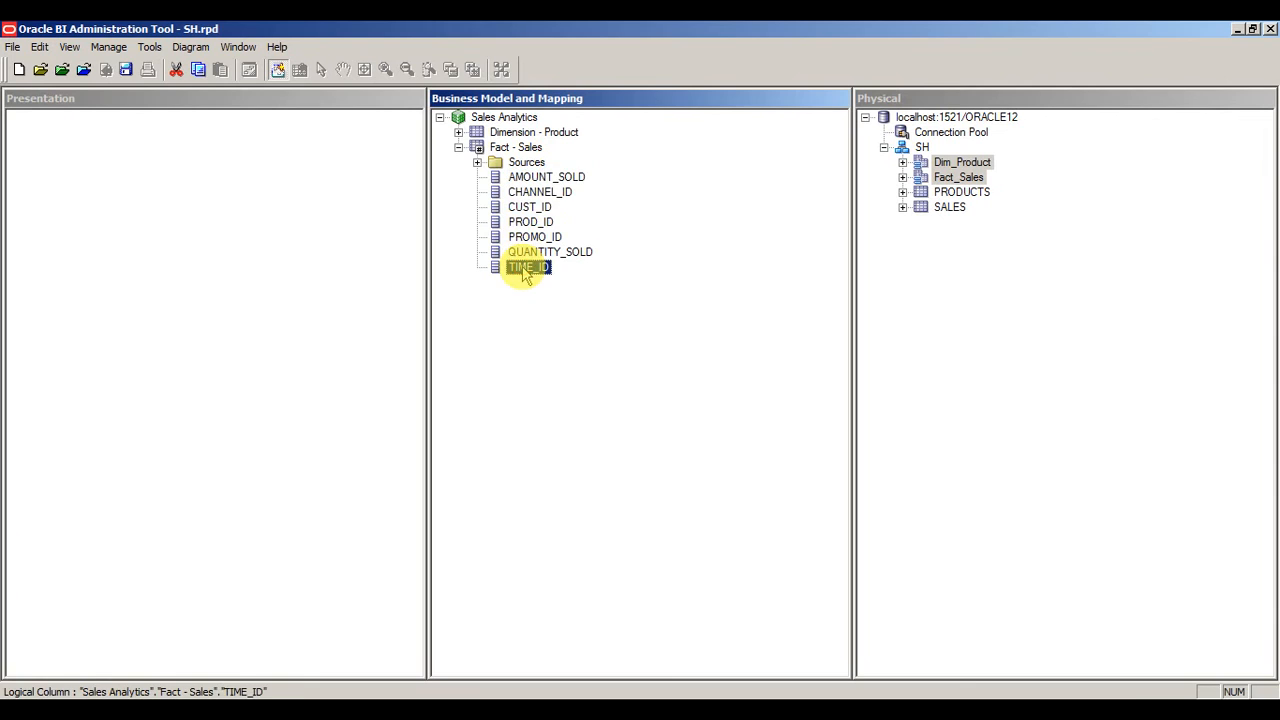
click(540, 178)
shift+click(533, 266)
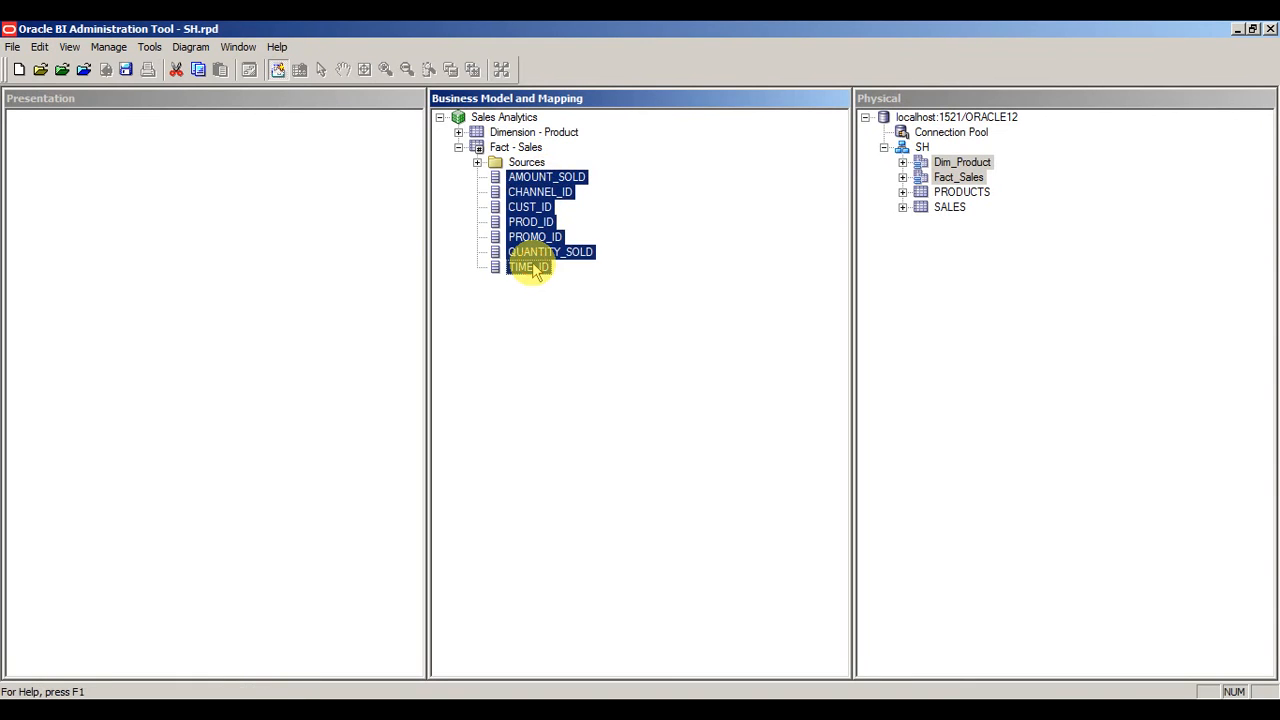
- Batch-rename them with all-lowercase, underscore-to-space and capitalise-each-word rules and apply
right_click(533, 266)
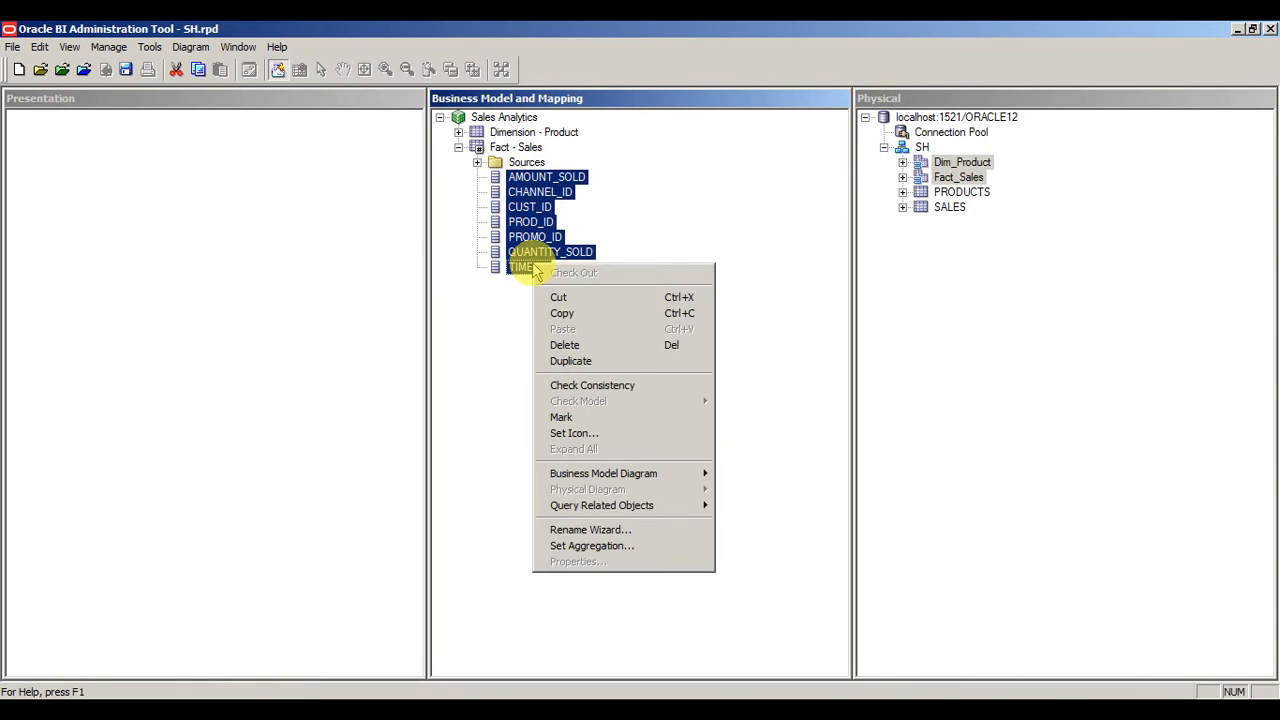
click(607, 532)
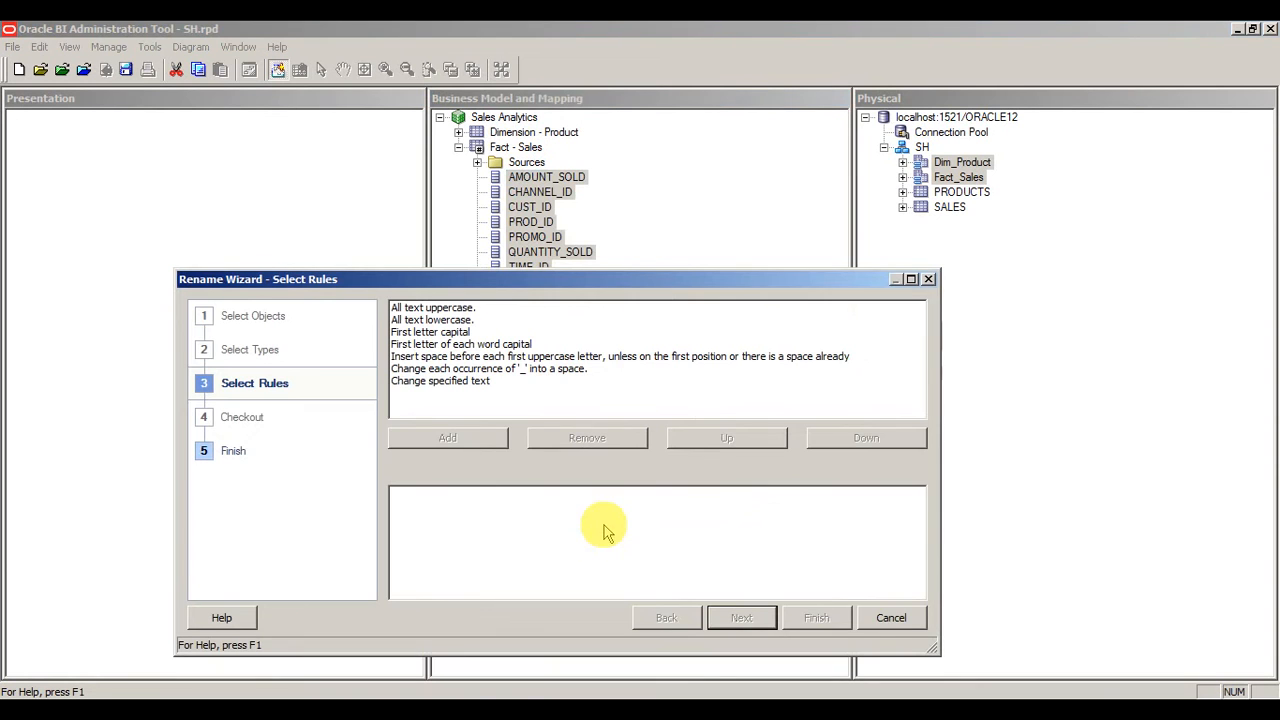
click(440, 320)
click(447, 438)
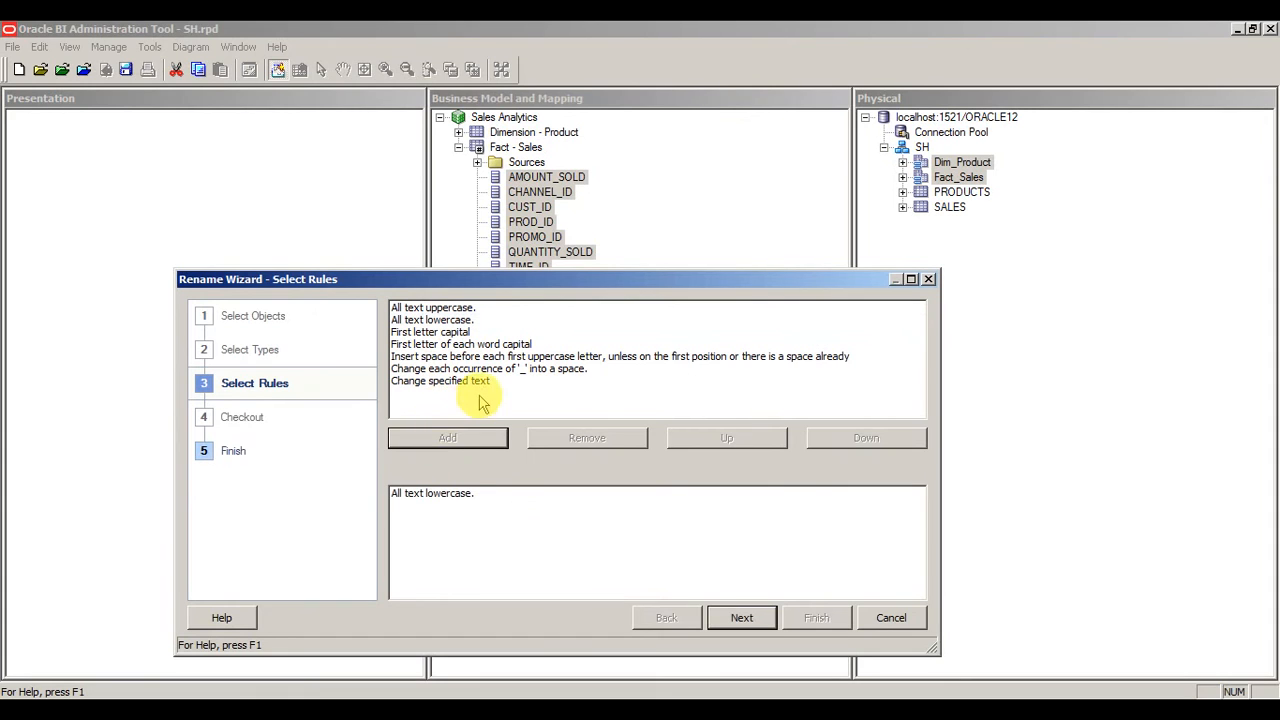
click(485, 368)
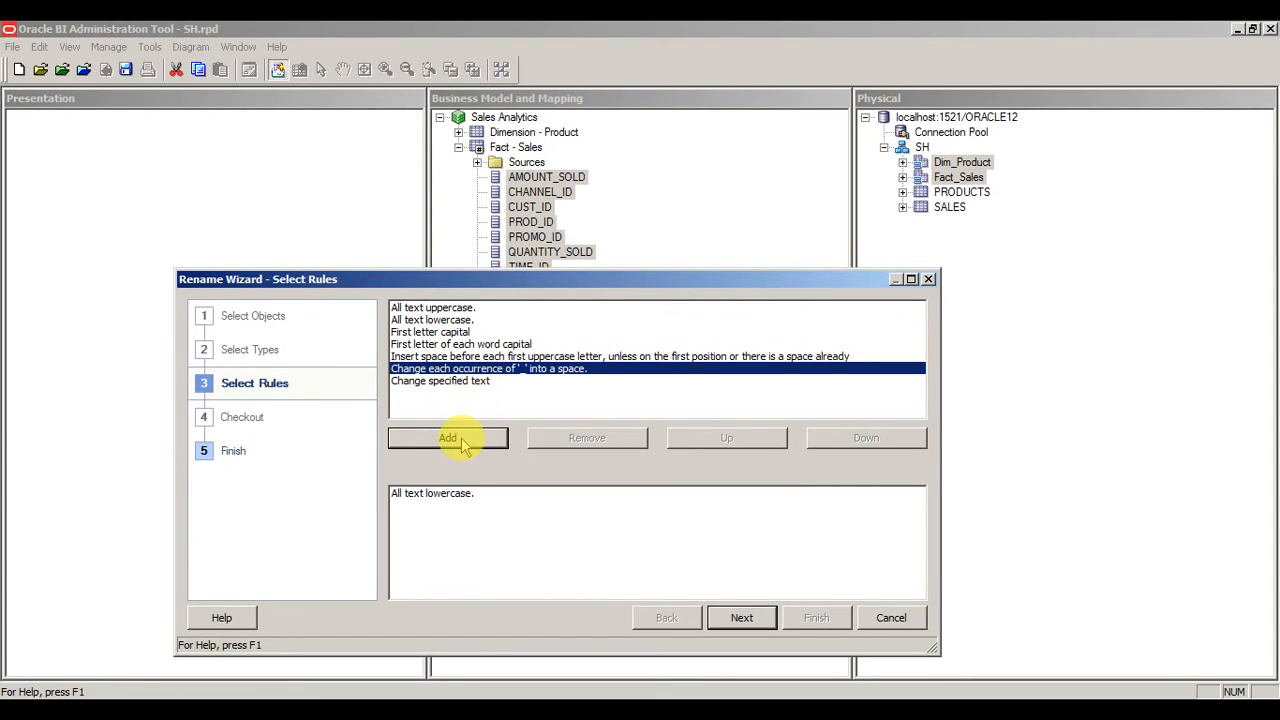
click(462, 441)
click(428, 344)
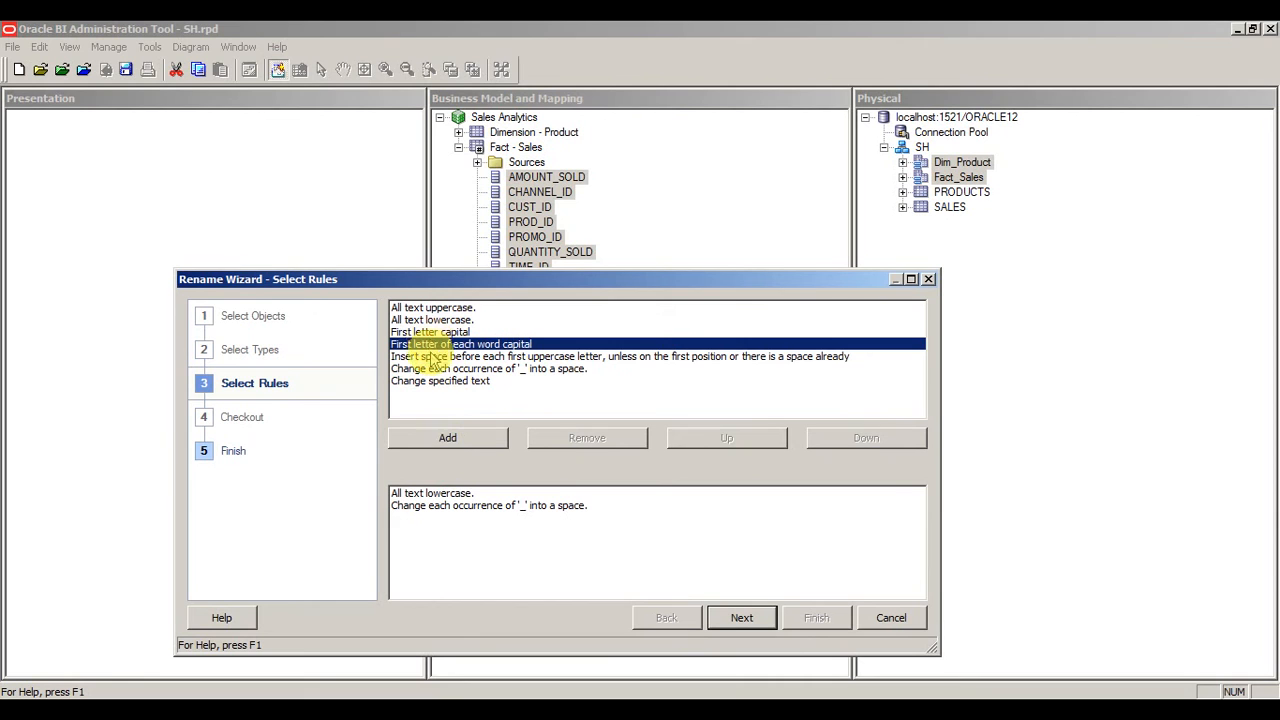
click(447, 440)
click(742, 617)
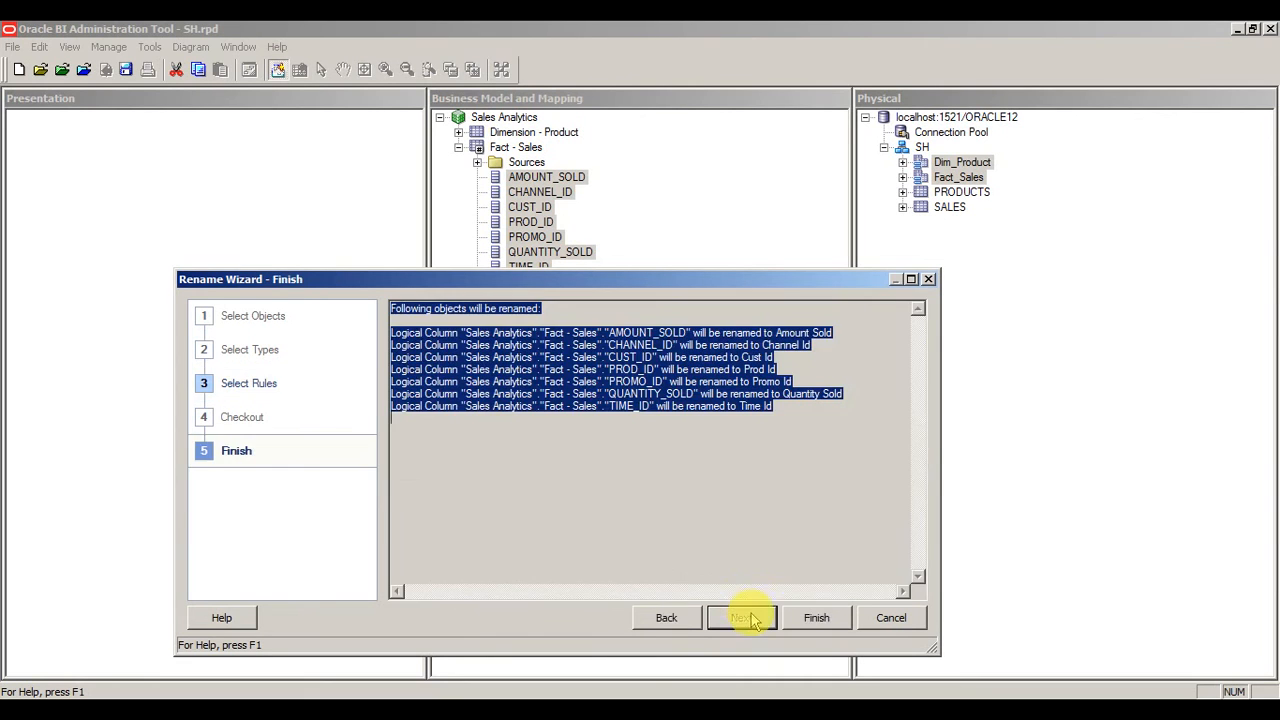
click(818, 619)
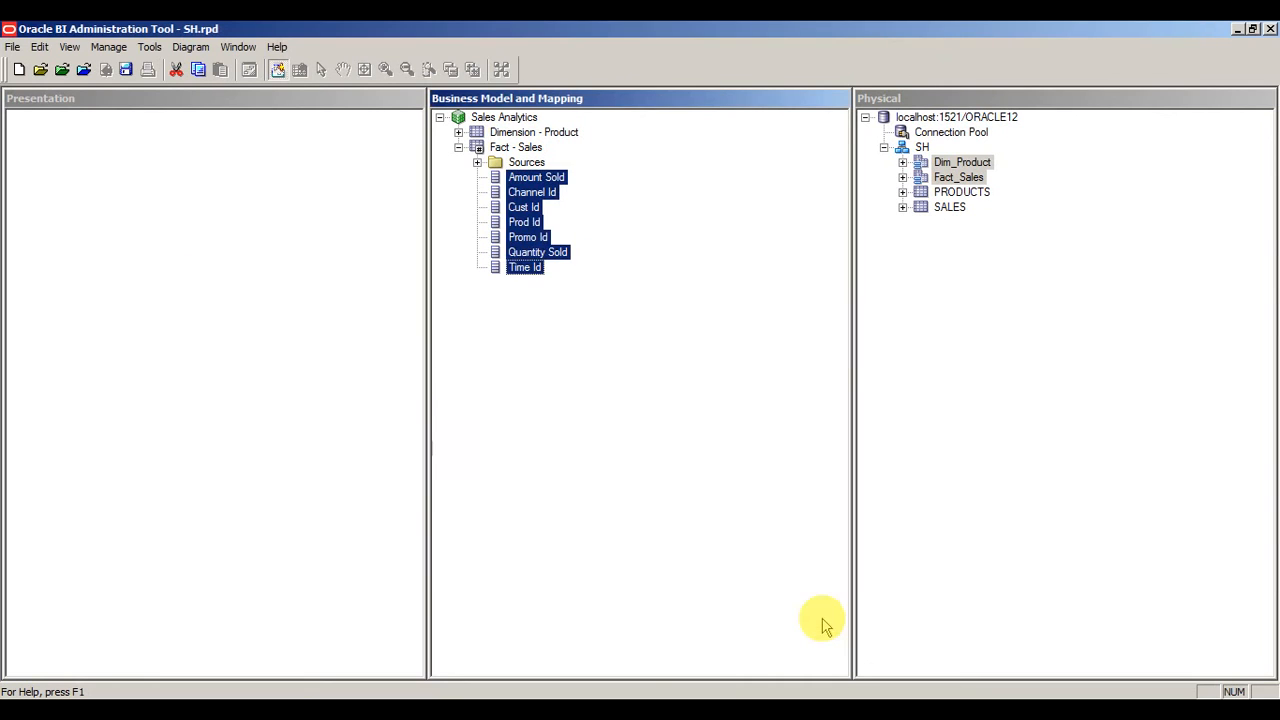
click(458, 147)
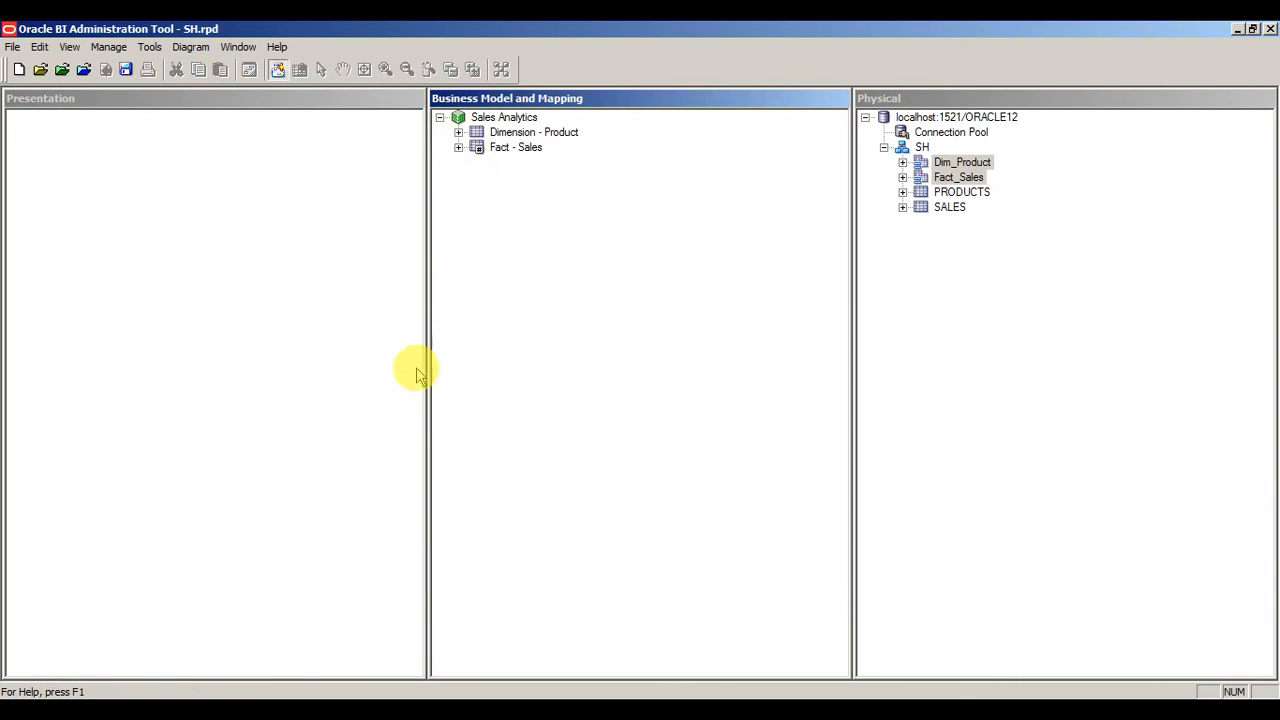
right_click(505, 119)
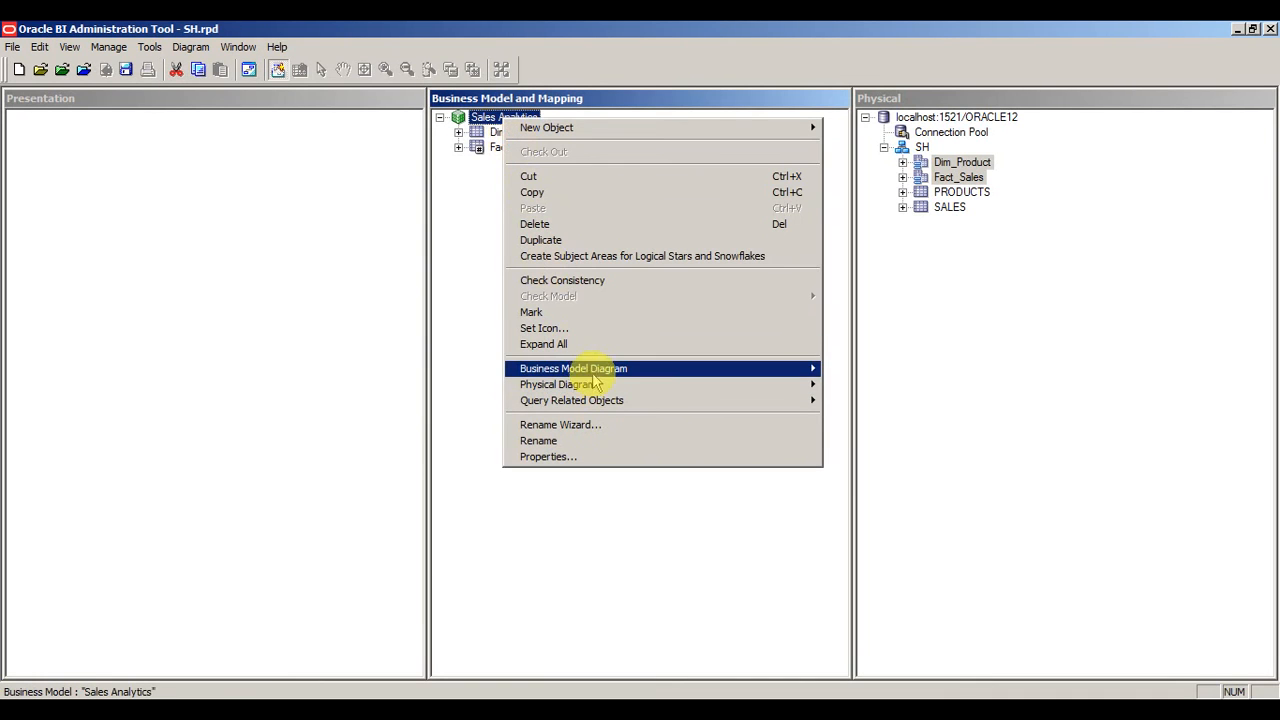
mouse_move(592, 372)
click(866, 369)
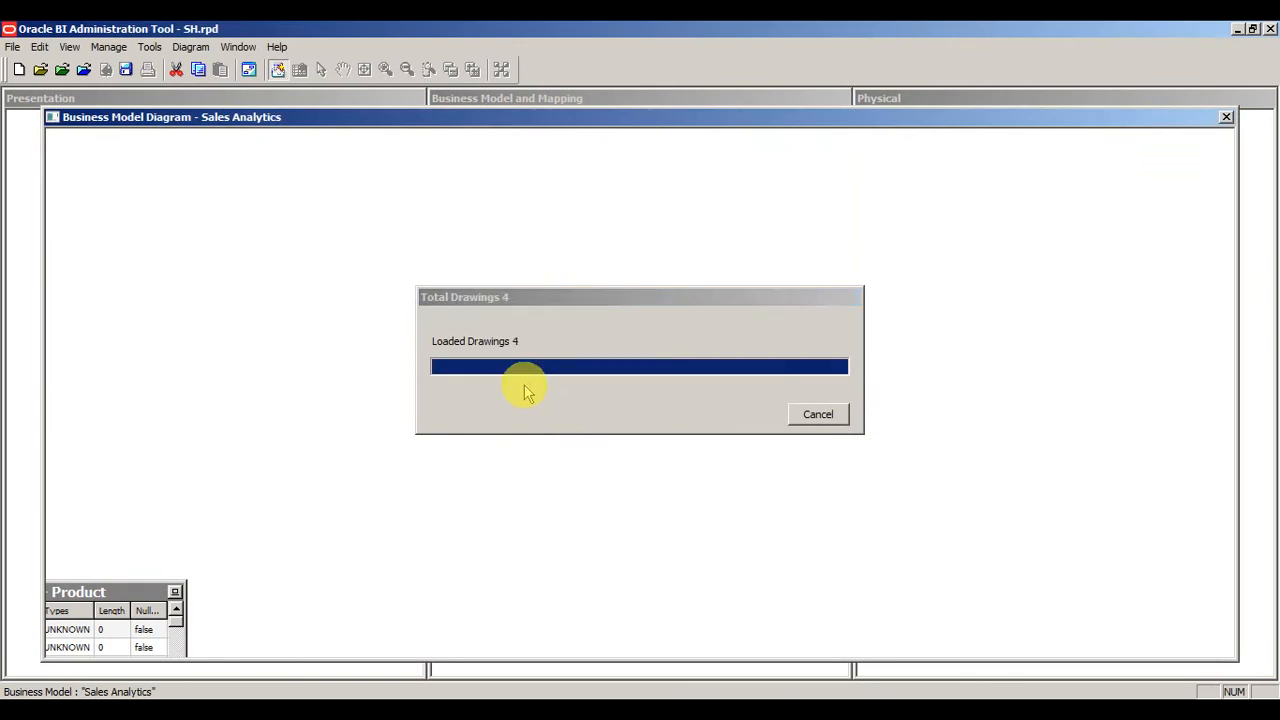
click(1226, 117)
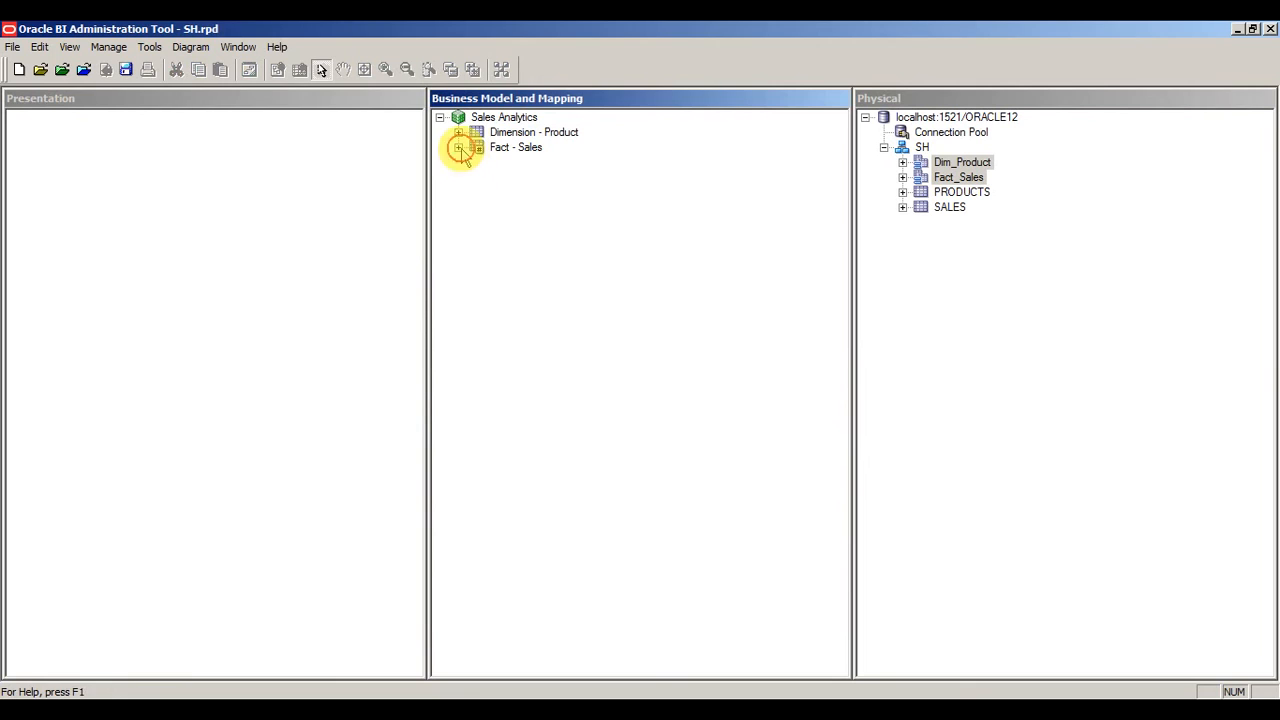
click(458, 147)
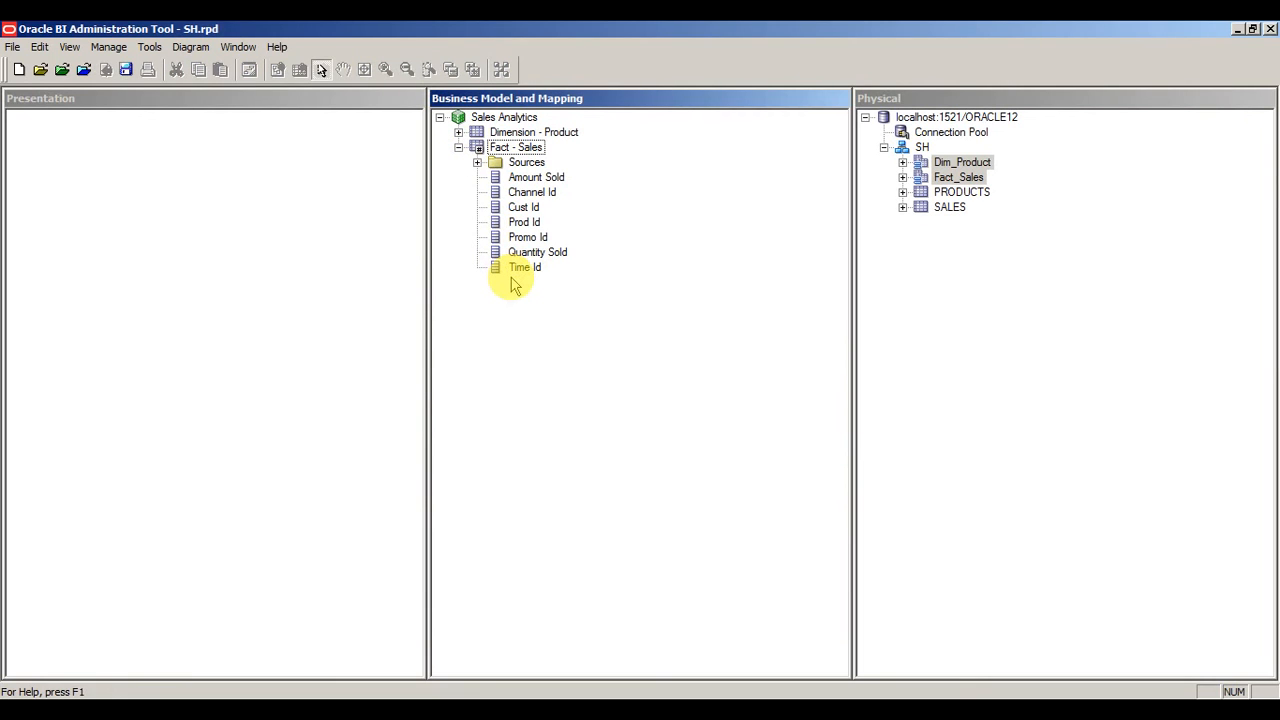
- Delete the Cust Id column from Fact - Sales
click(545, 330)
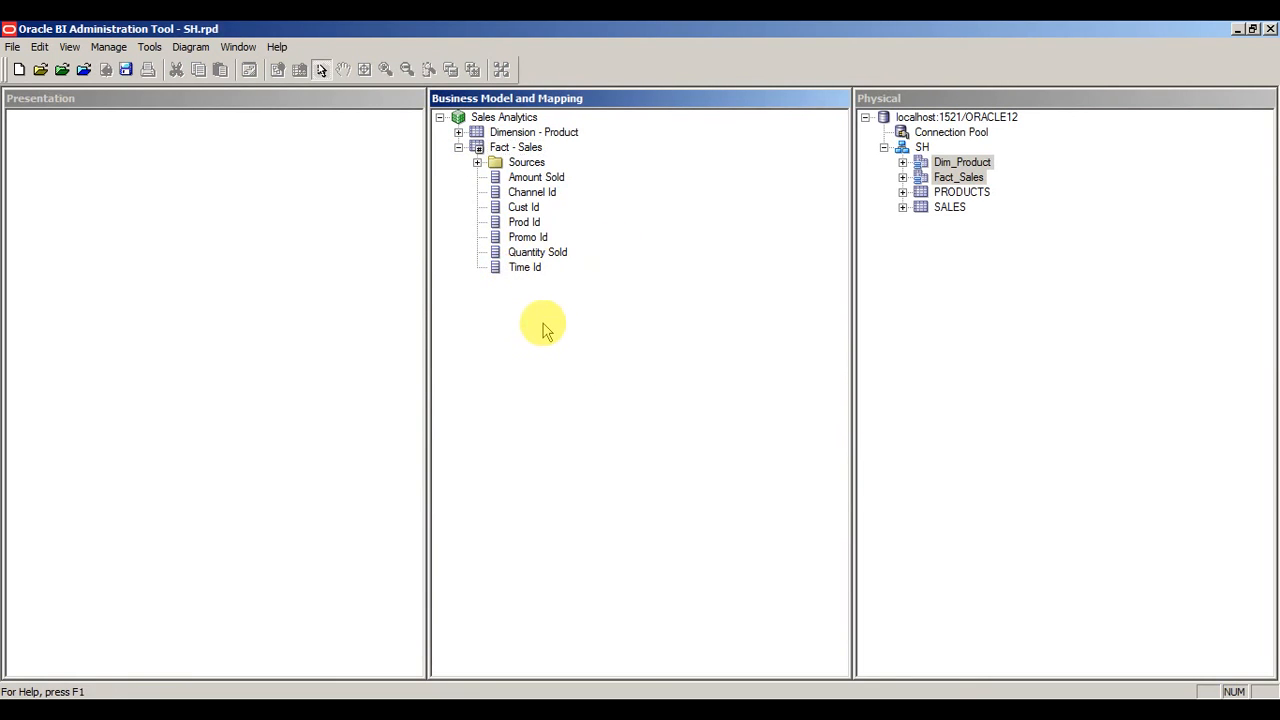
click(532, 192)
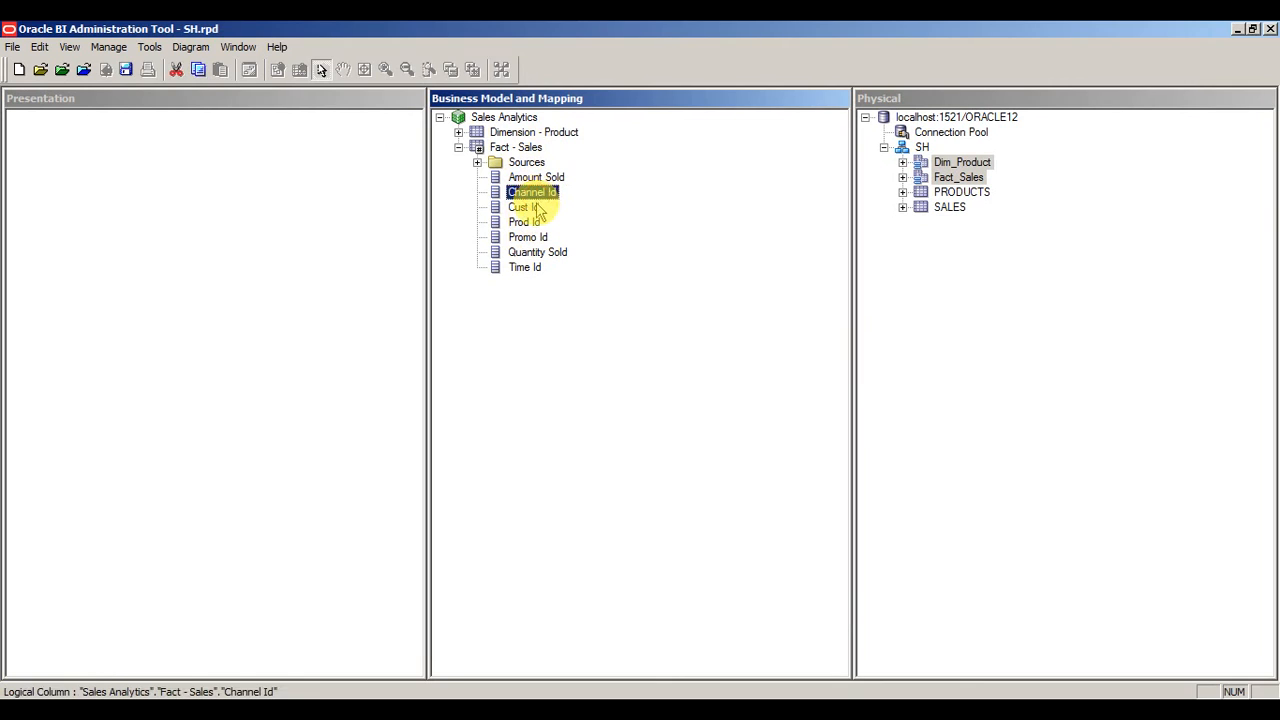
click(524, 207)
click(536, 222)
click(530, 238)
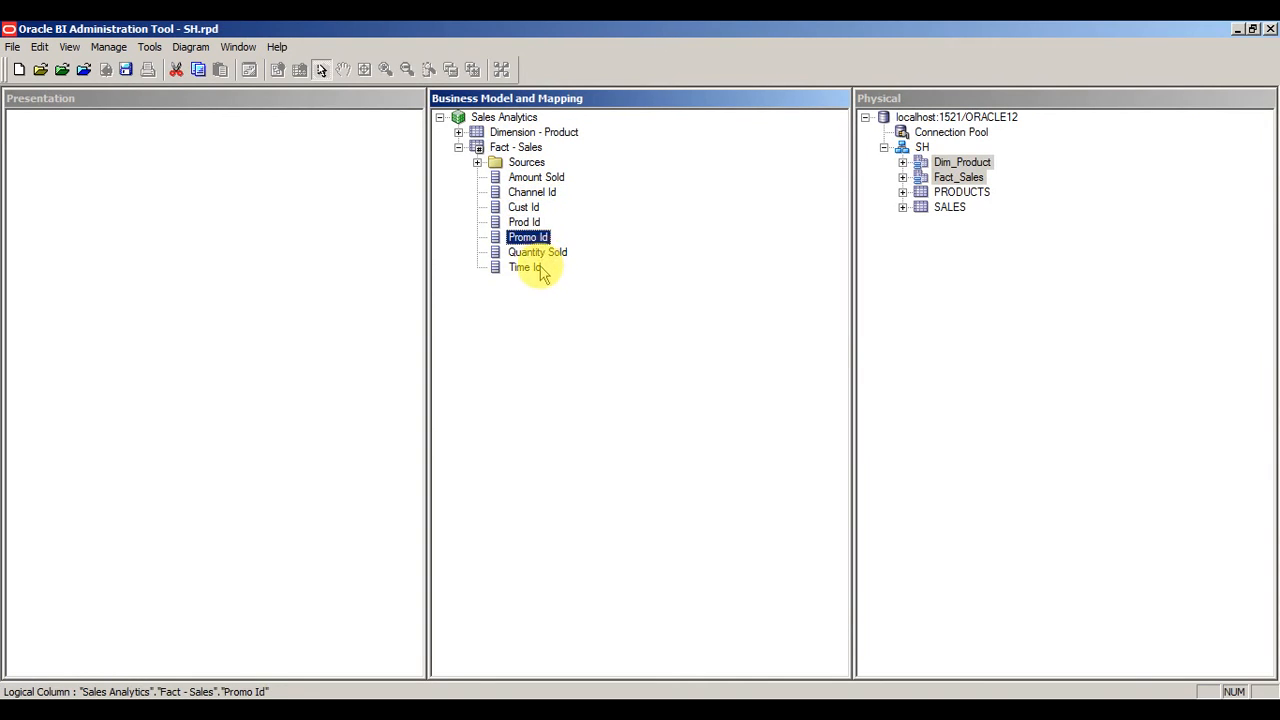
click(537, 270)
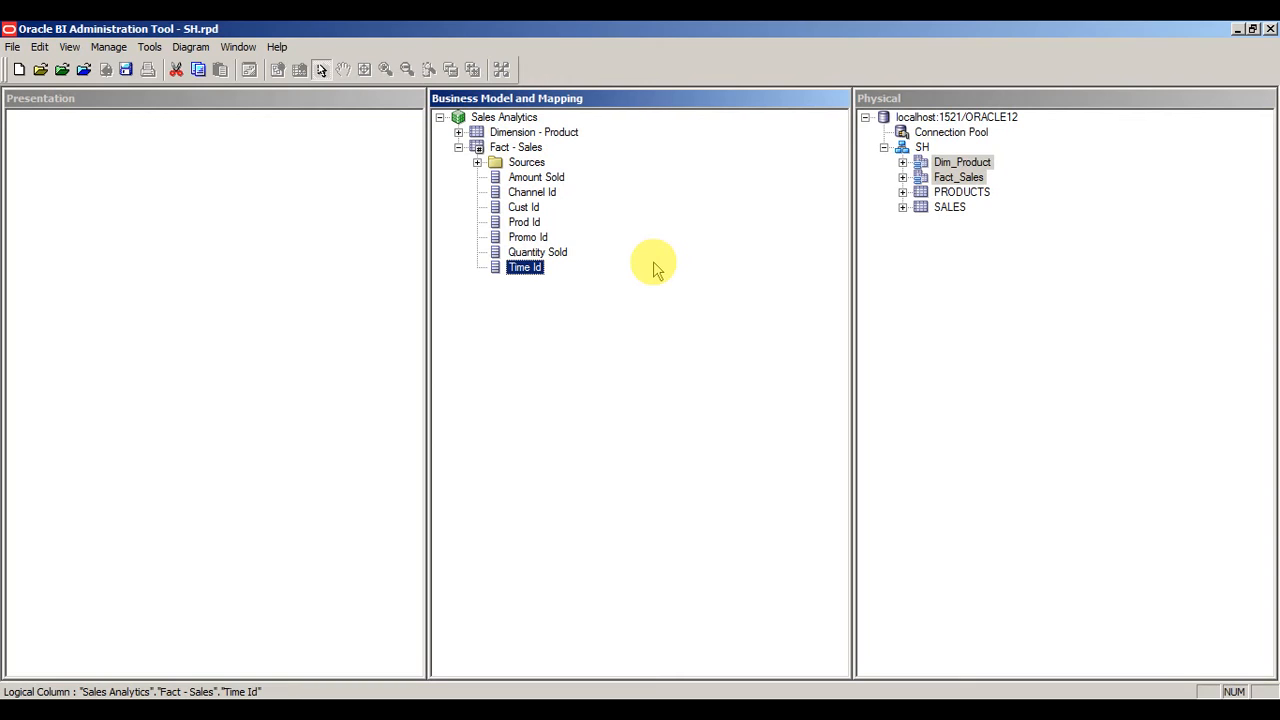
key(Up)
key(Up)
key(Up)
key(Up)
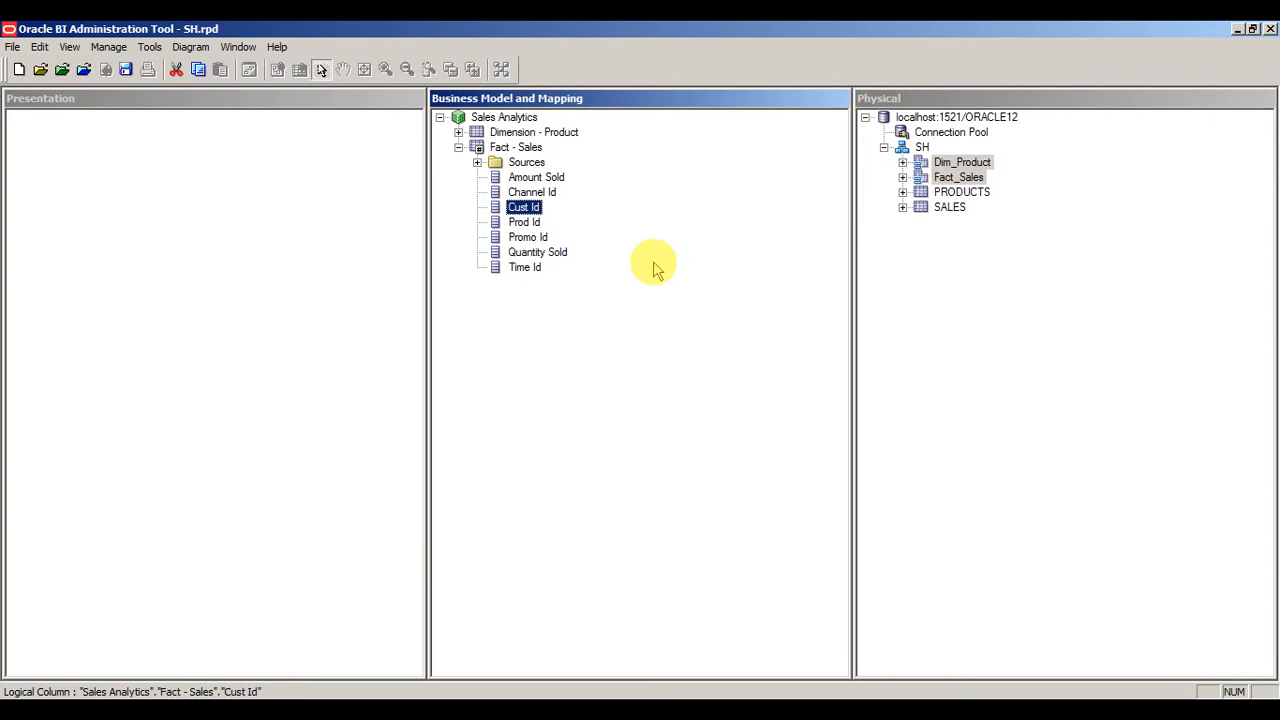
key(Delete)
key(Return)
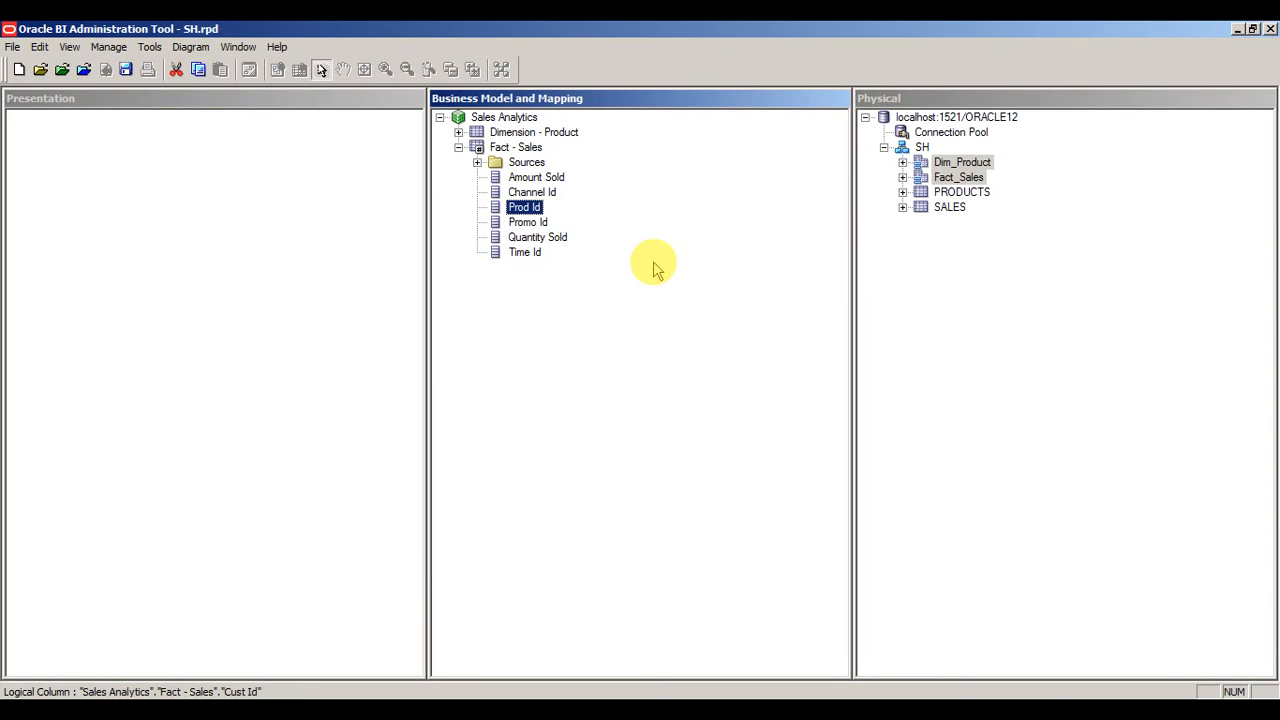
- Delete the Prod Id, Promo Id and Time Id columns, confirming each
key(Delete)
key(Return)
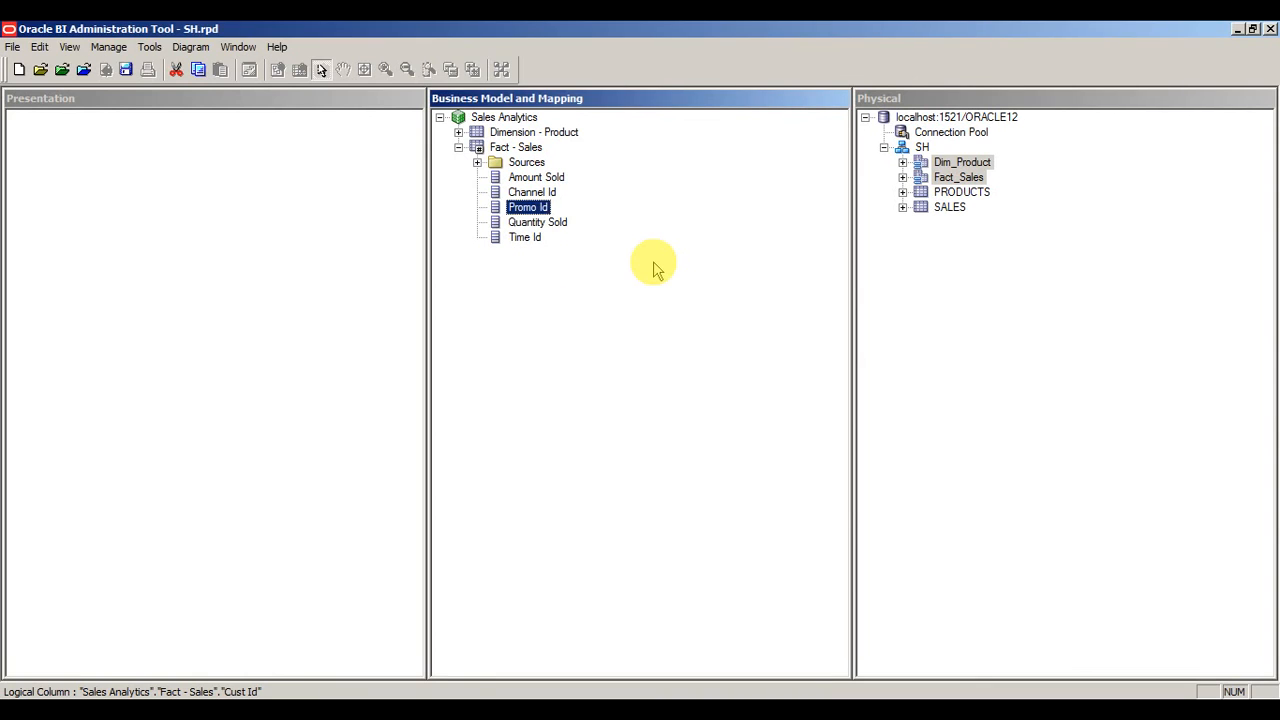
key(Delete)
key(Return)
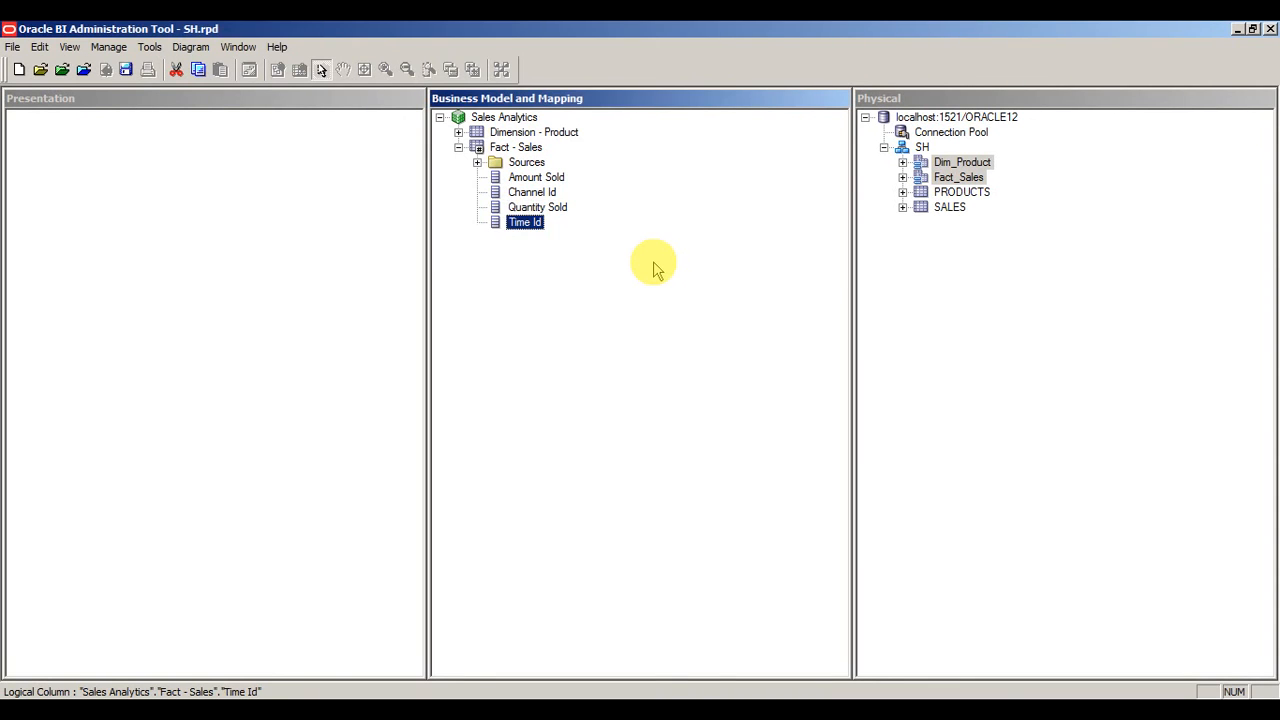
key(Delete)
key(Return)
- Delete Channel Id, leaving only Quantity Sold and Amount Sold
key(Up)
key(Delete)
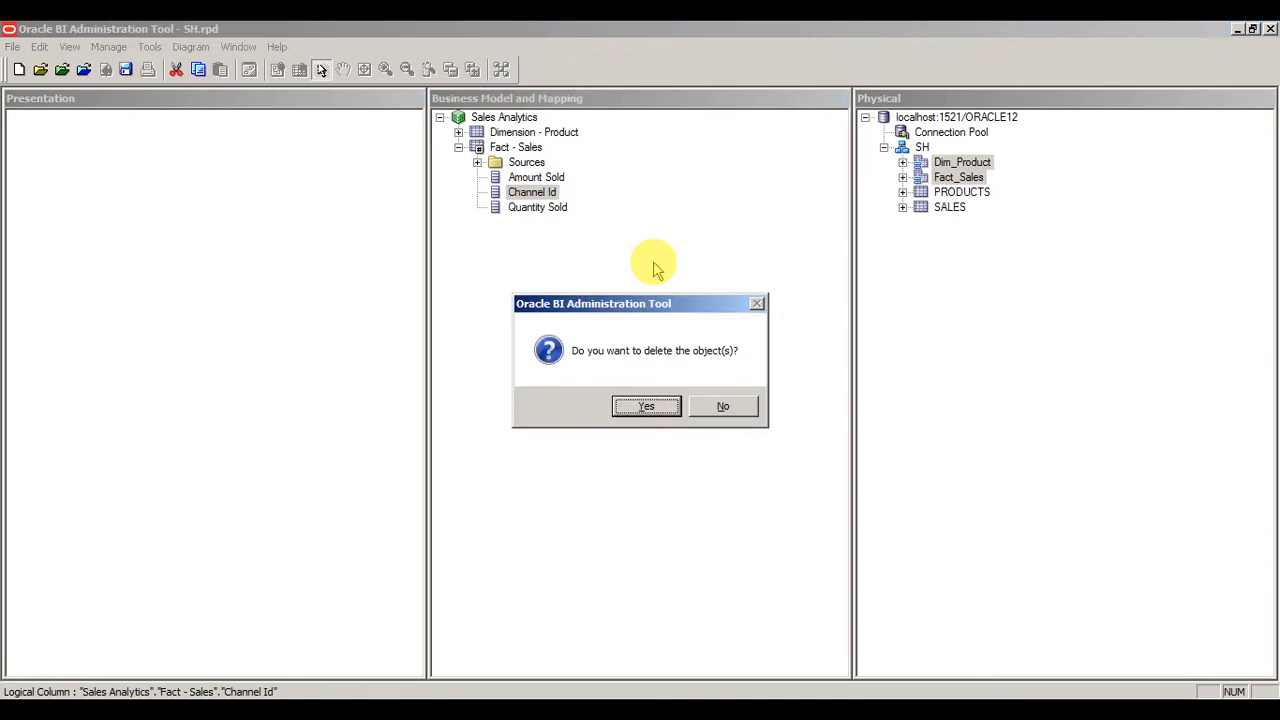
key(Return)
key(Up)
key(Down)
key(Up)
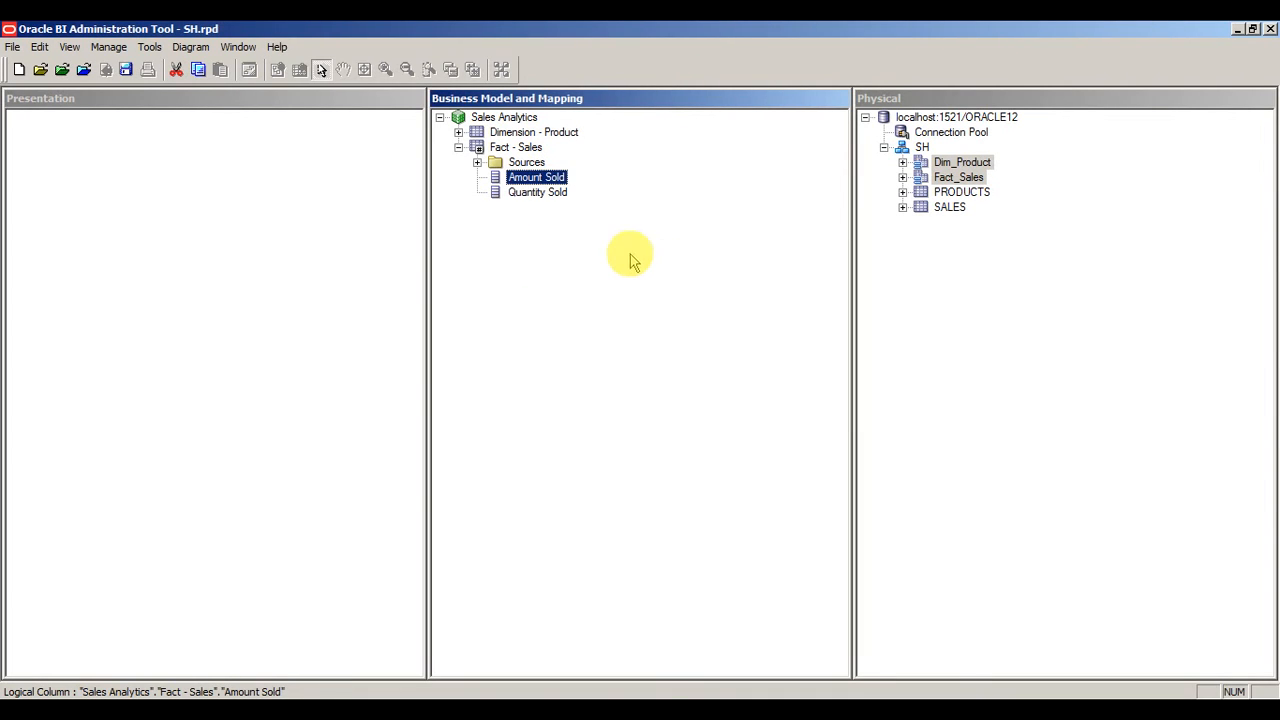
- Rename the Quantity Sold column to 'Qty'
click(529, 192)
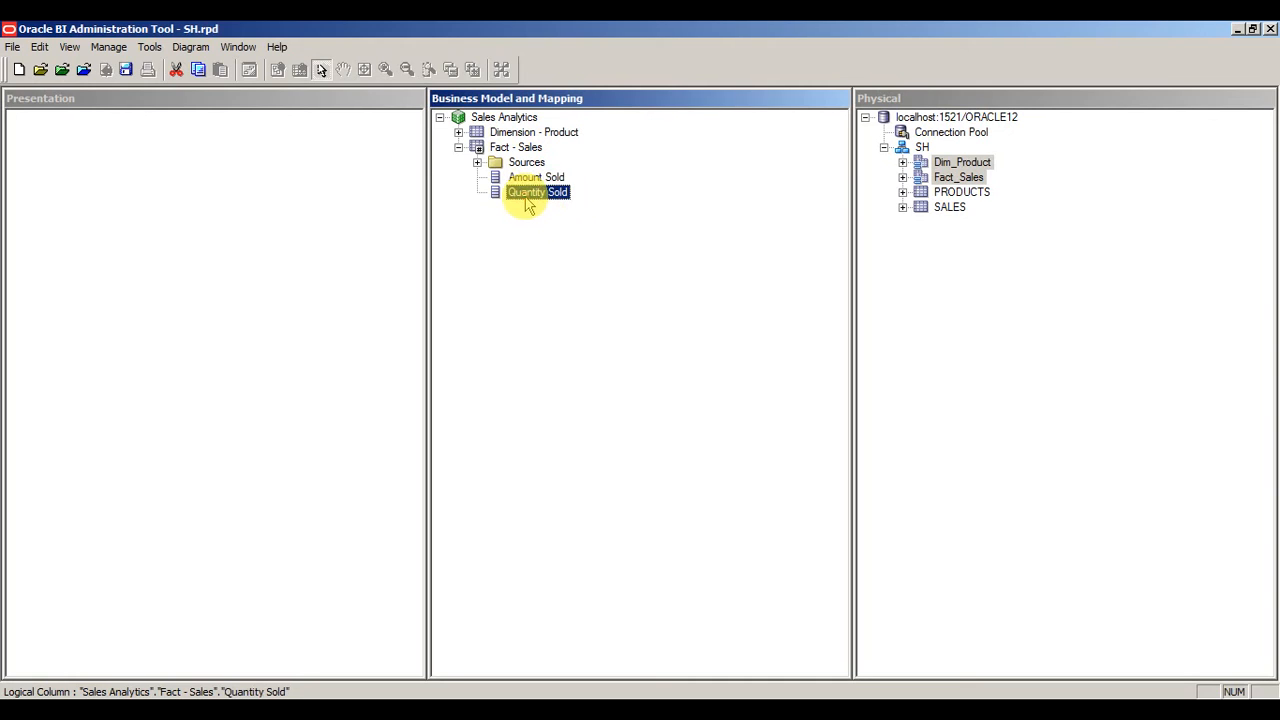
click(526, 194)
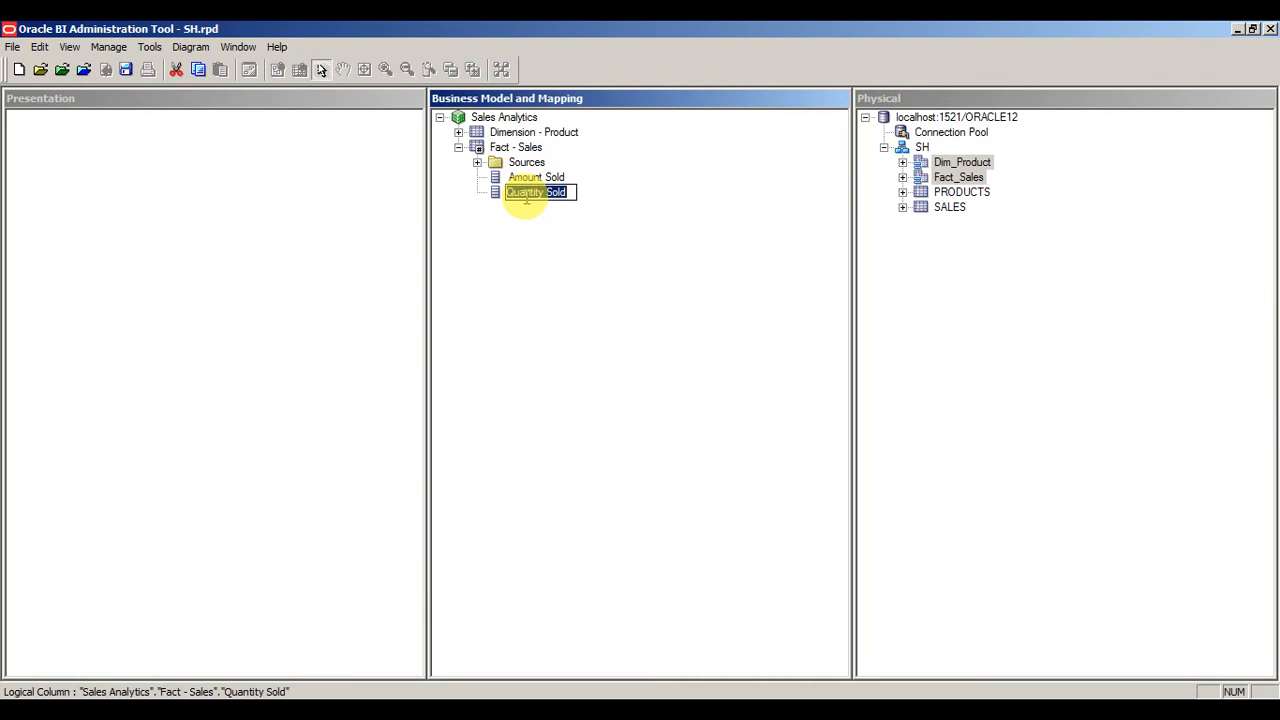
text(Qty)
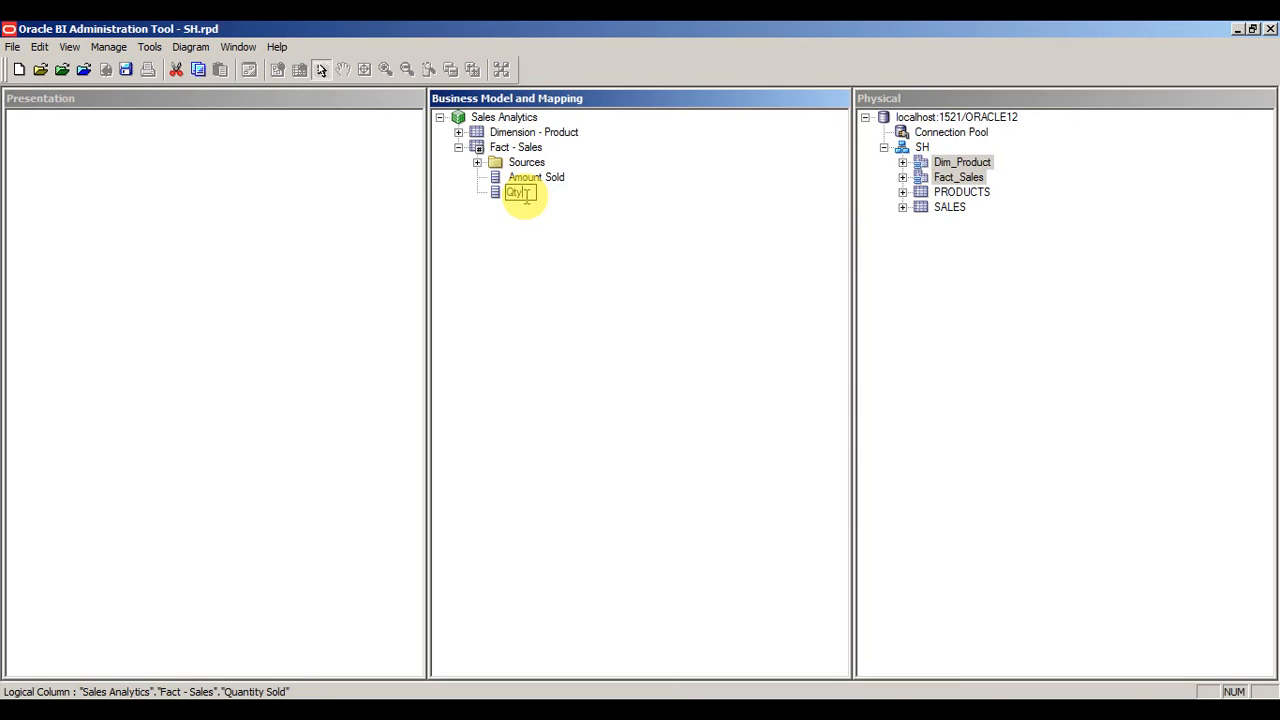
key(Return)
- Rename the Amount Sold column to 'Sales Amount'
key(Up)
key(F2)
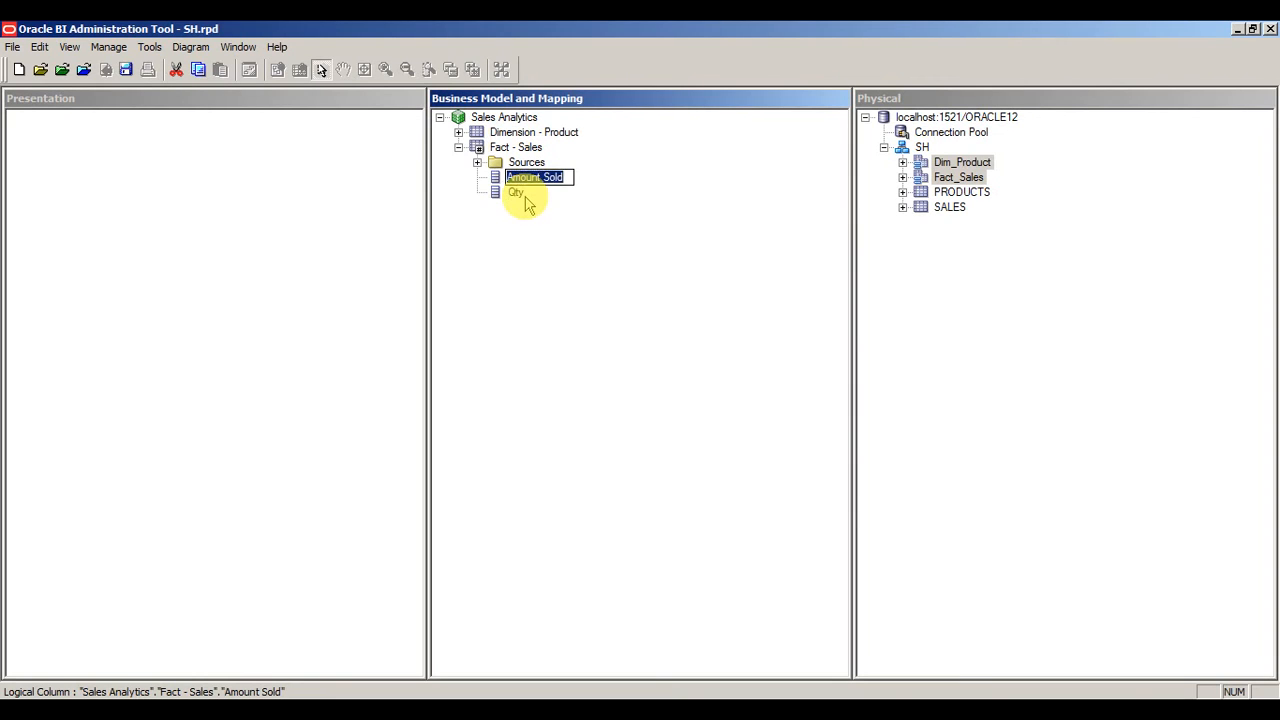
text(Sales Amount)
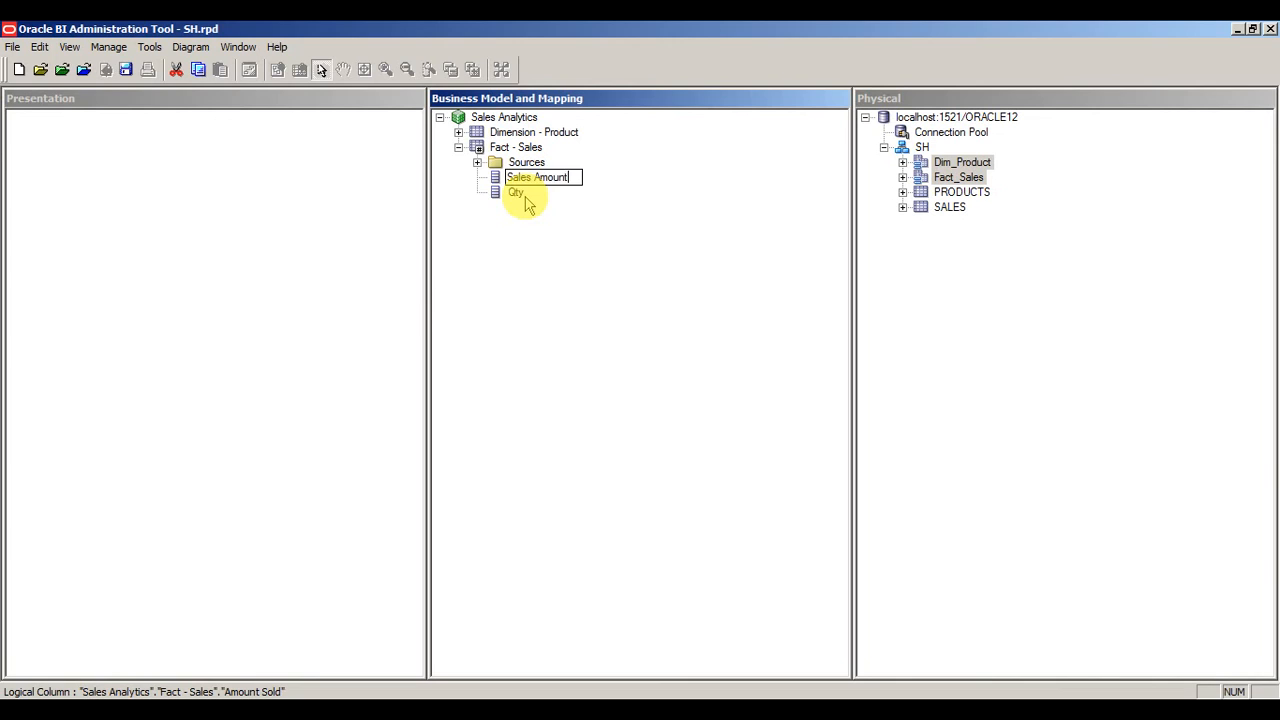
key(Return)
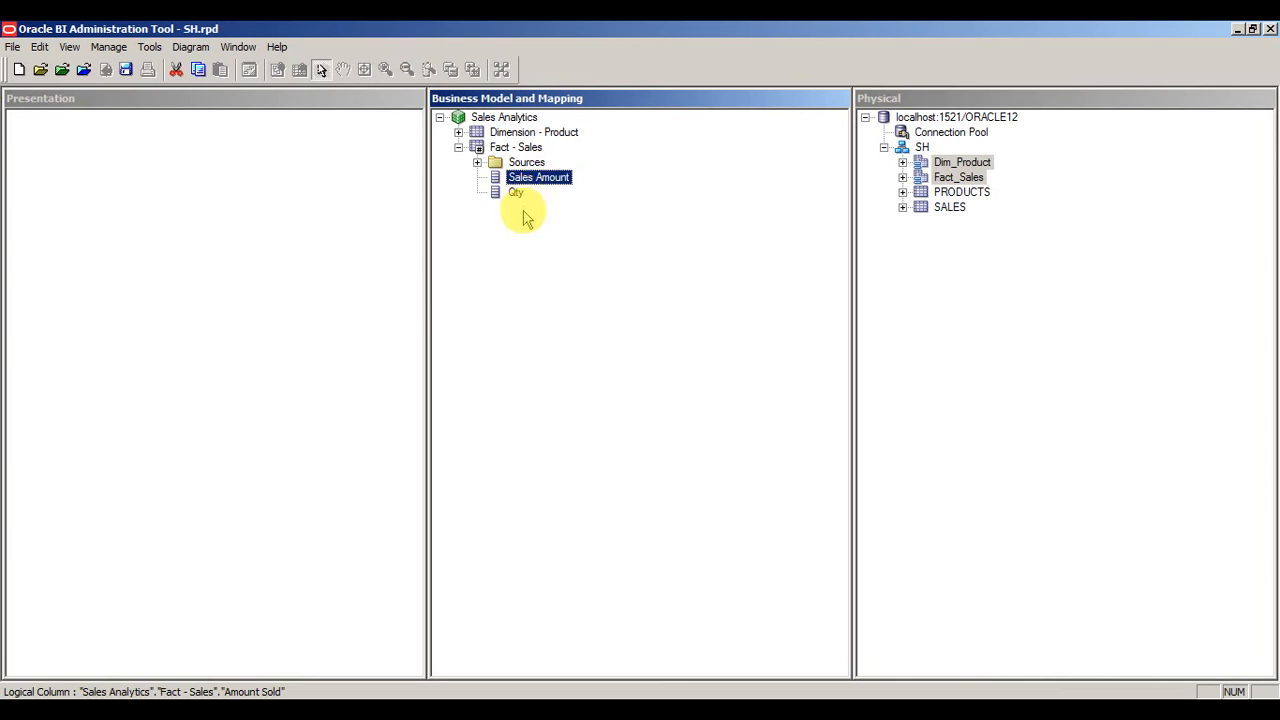
click(523, 232)
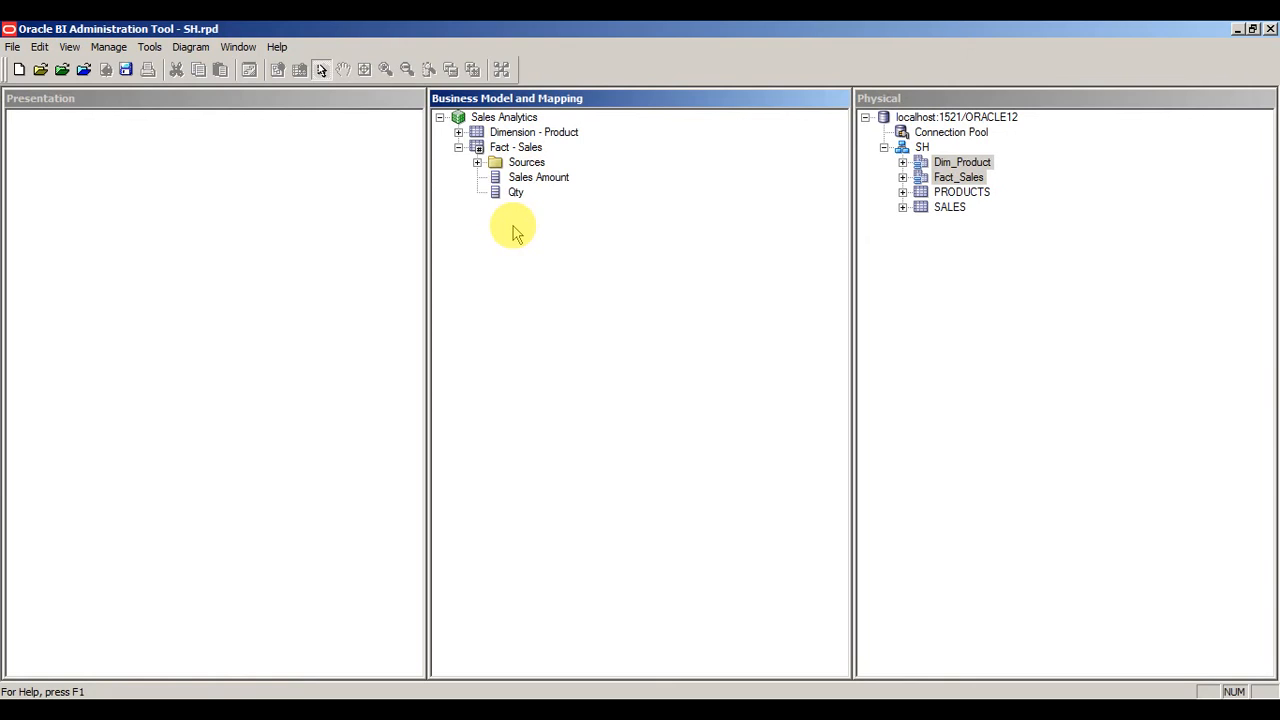
click(515, 193)
click(535, 178)
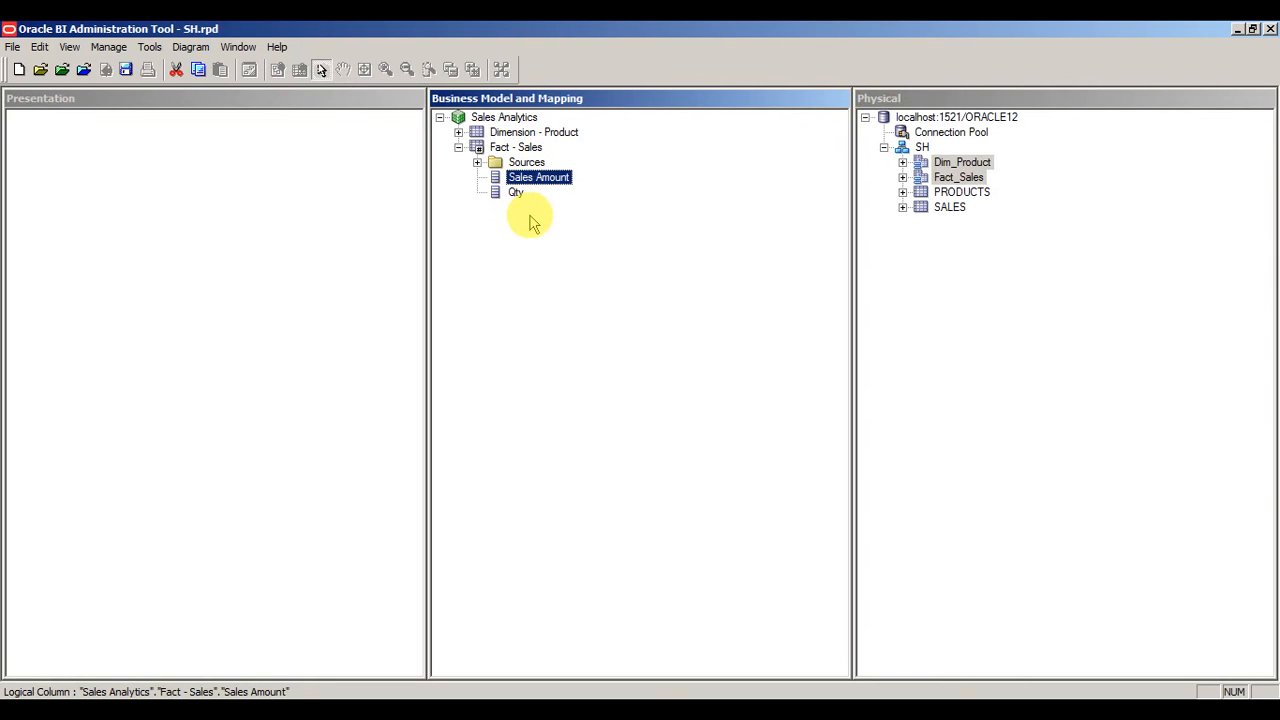
- Expand Dimension - Product in the business model and select the Qty measure
click(458, 132)
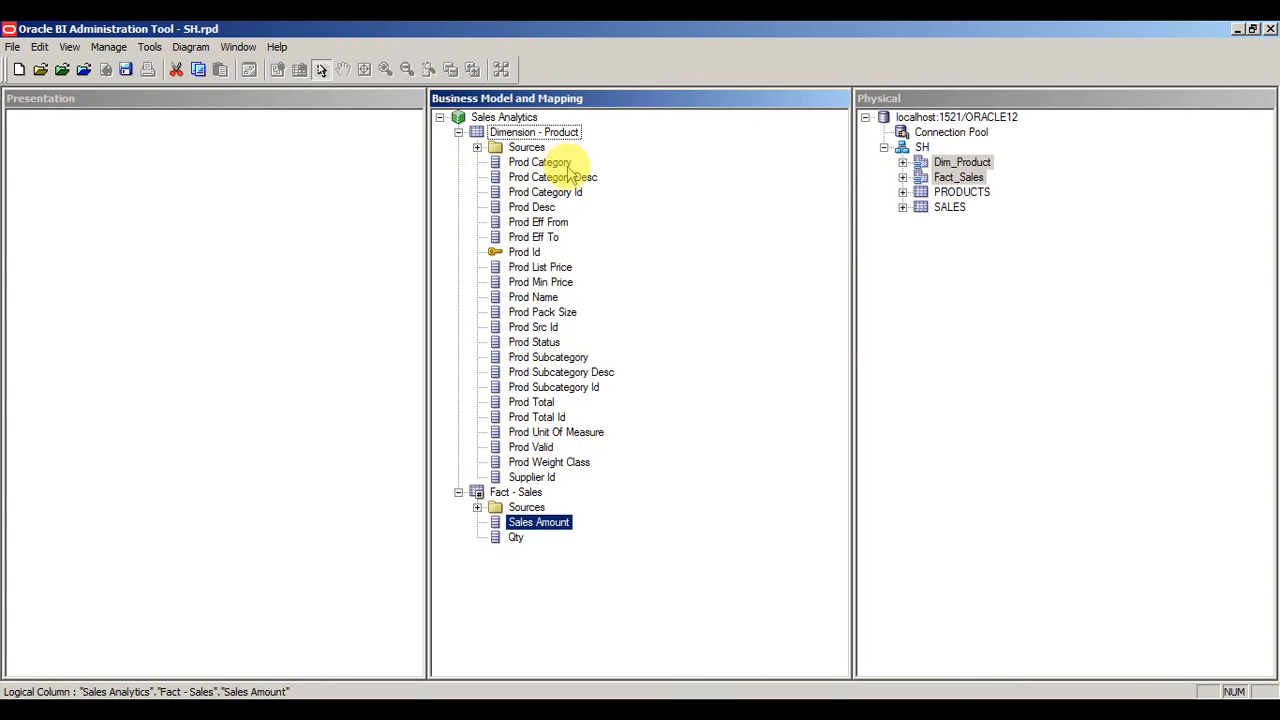
click(533, 208)
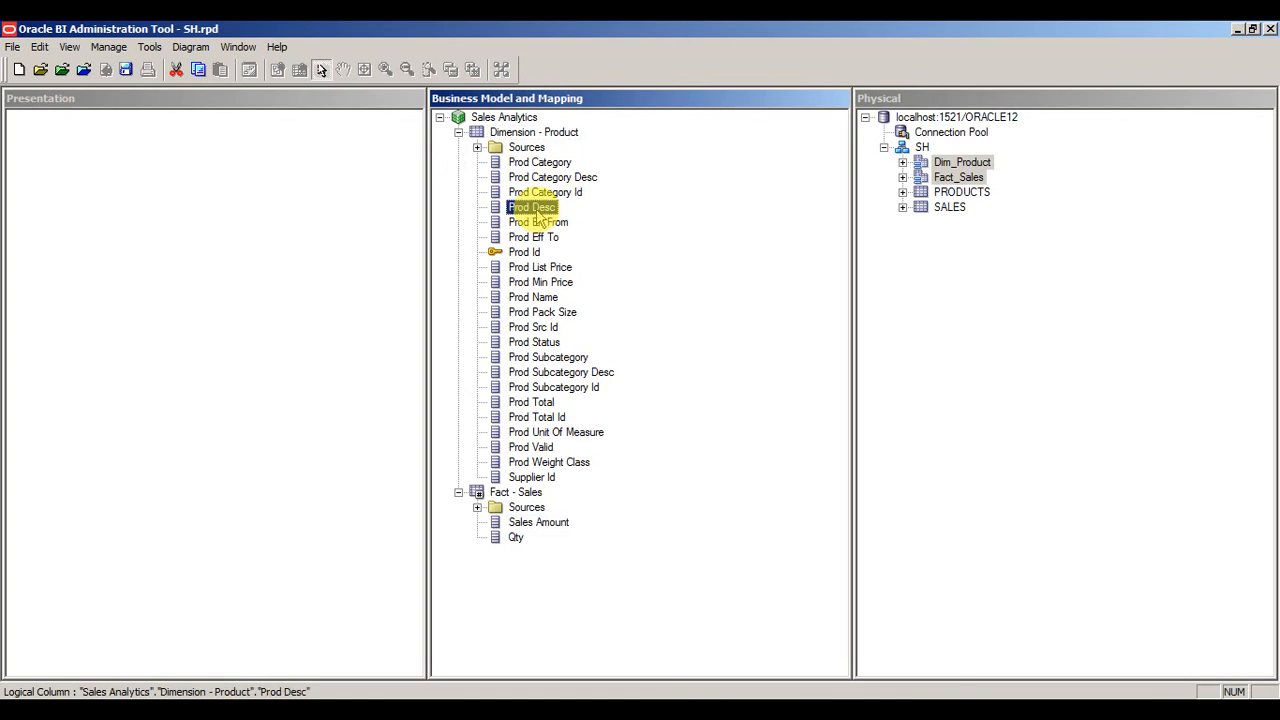
click(516, 538)
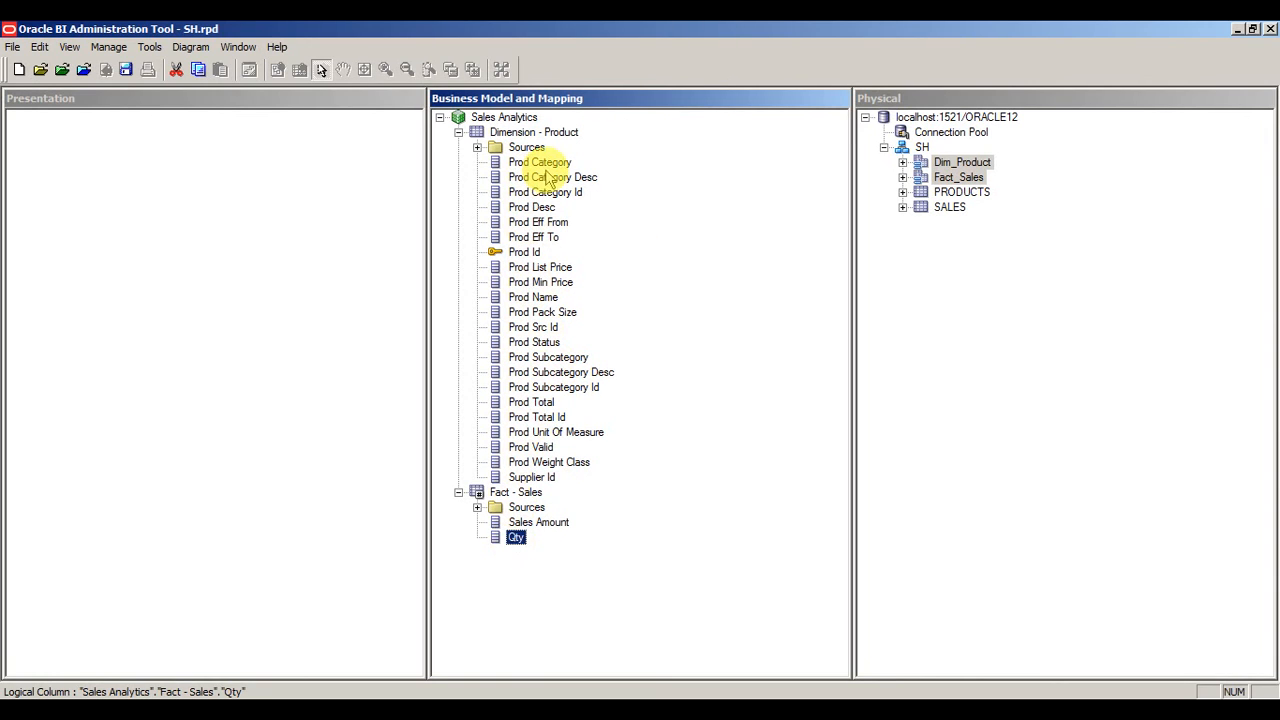
click(517, 540)
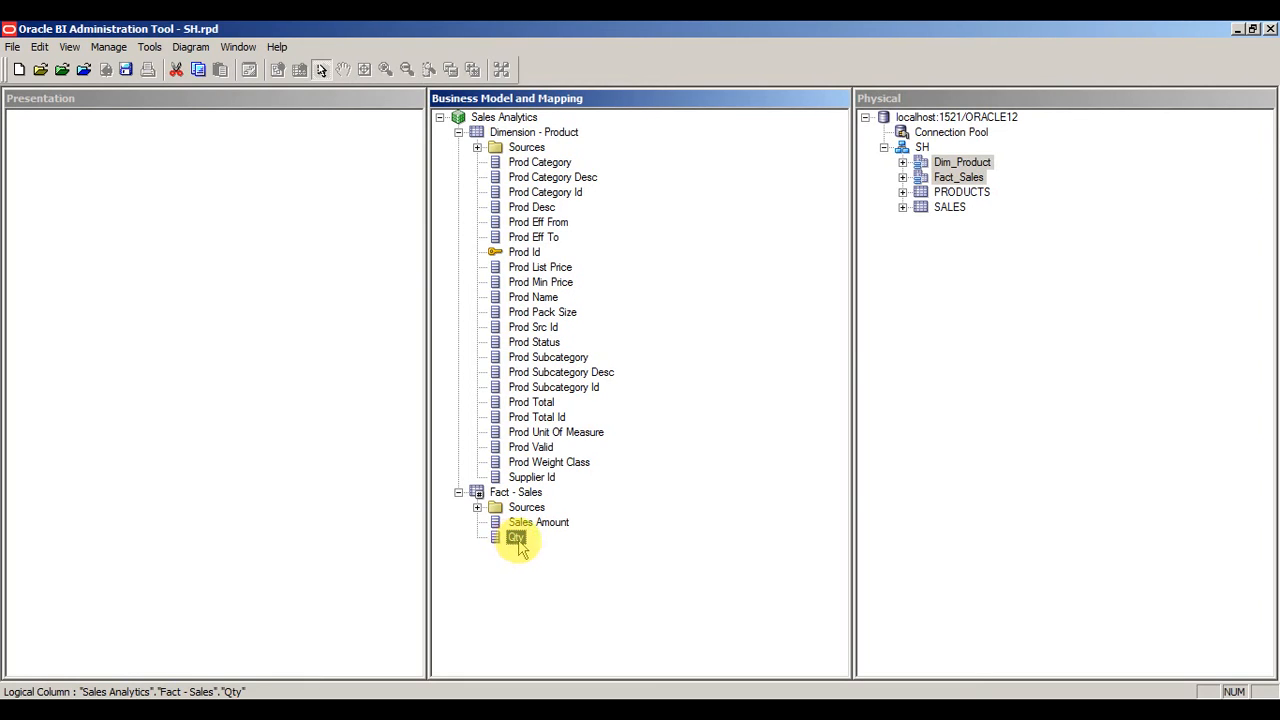
- Set the Qty column's default aggregation rule to Sum
double_click(516, 538)
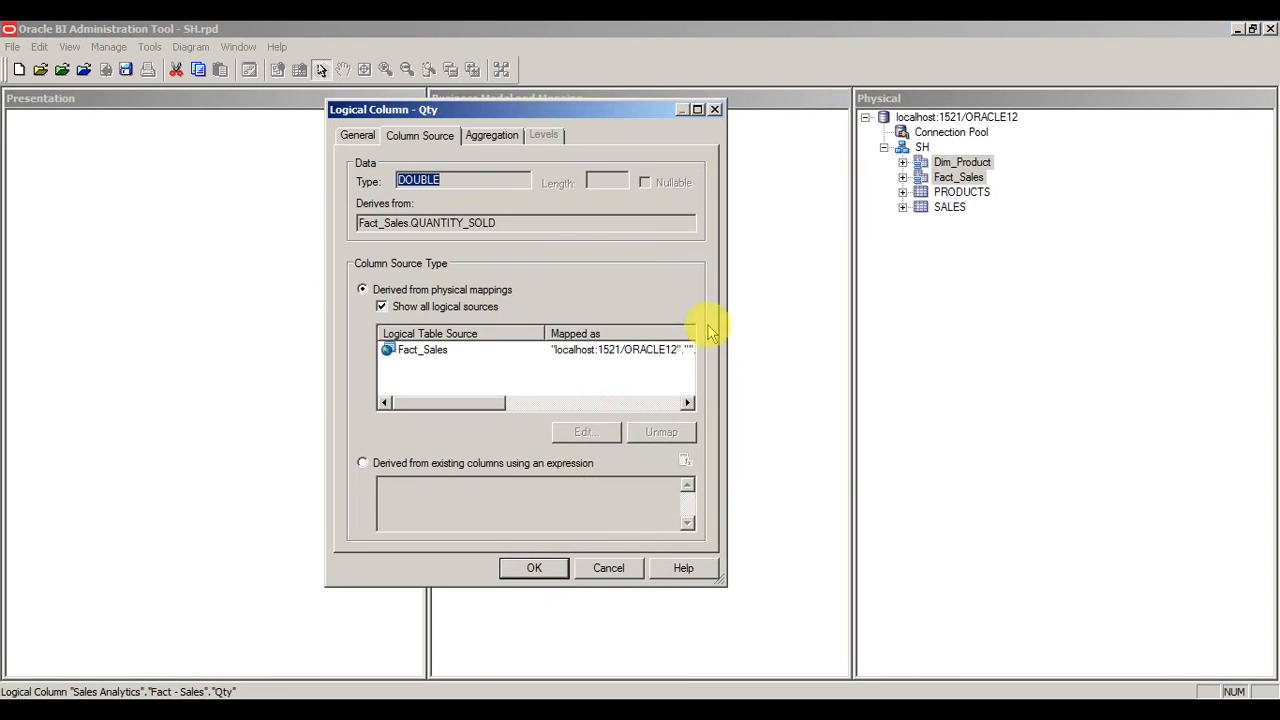
click(491, 137)
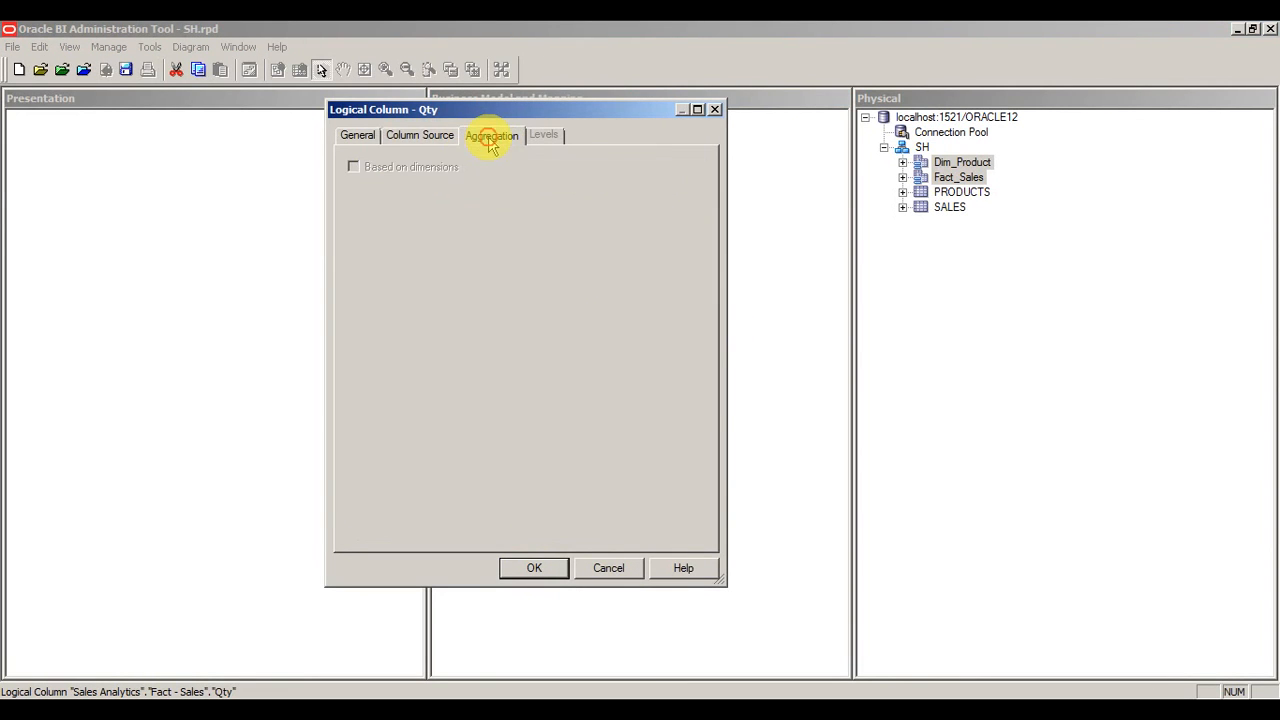
click(512, 193)
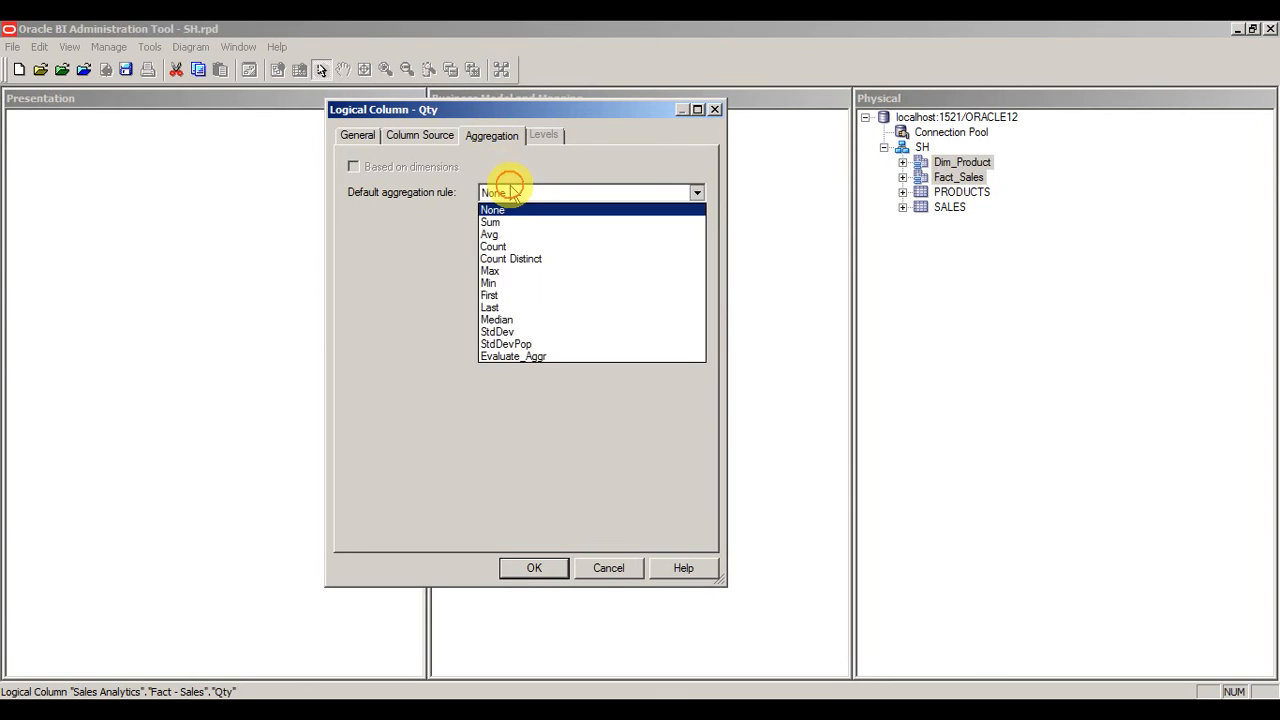
click(500, 222)
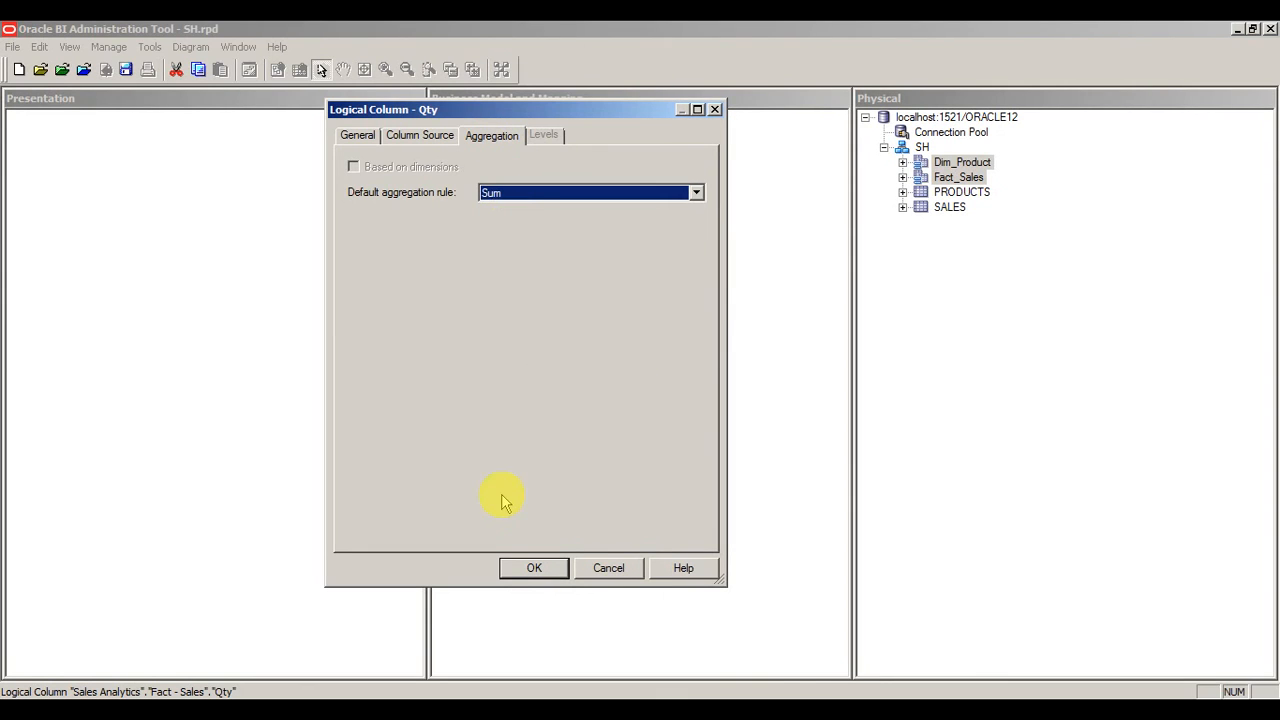
click(535, 569)
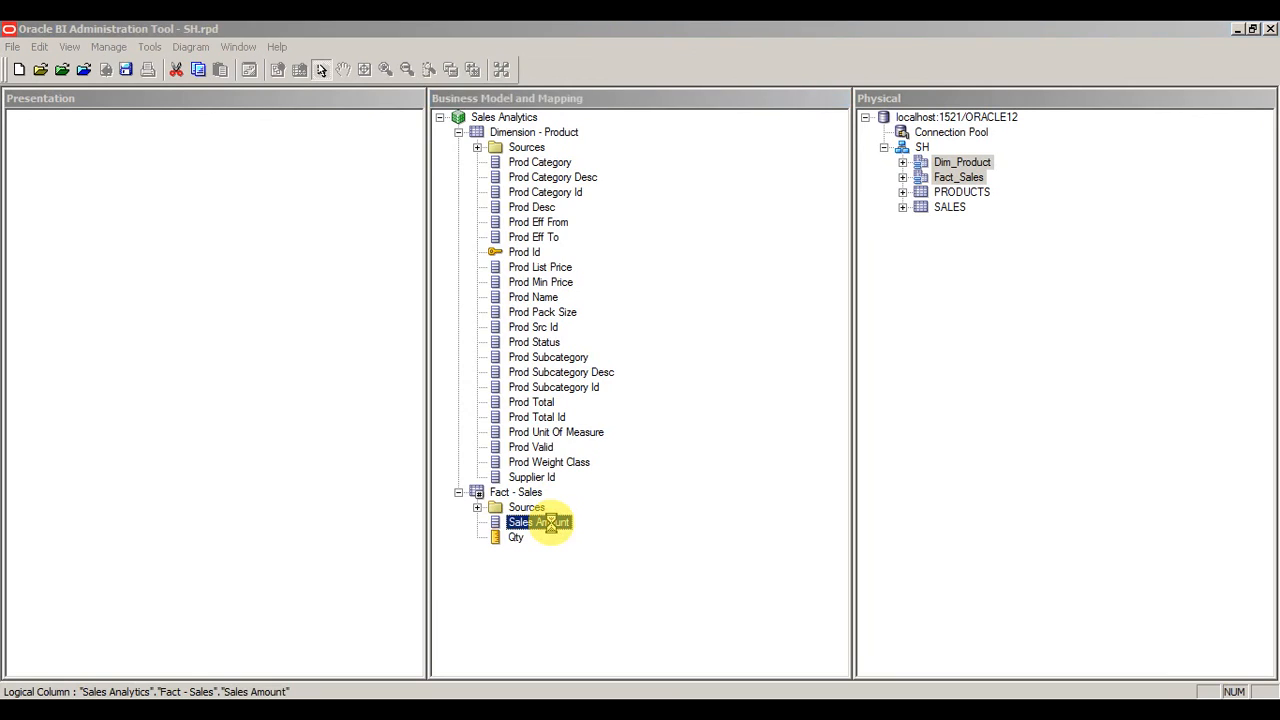
- Set Sales Amount's default aggregation rule to Sum and collapse Fact - Sales
double_click(555, 522)
click(517, 193)
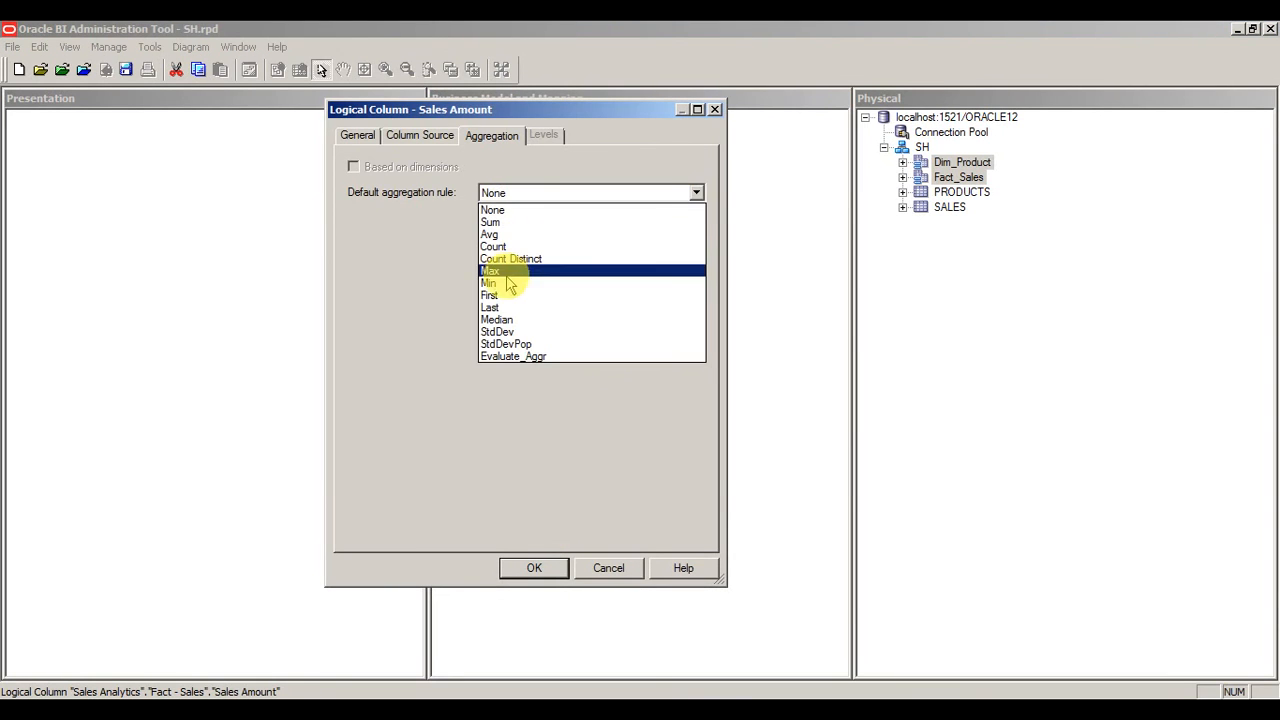
click(490, 222)
click(535, 567)
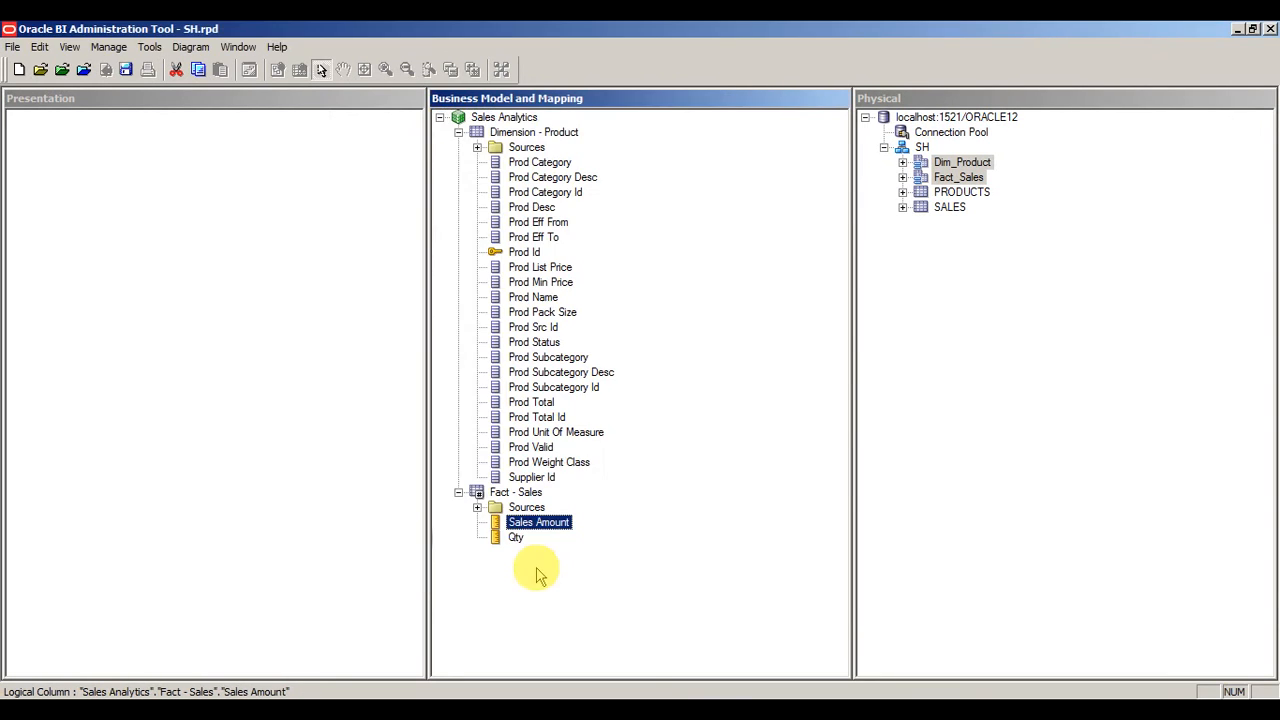
click(458, 492)
click(458, 132)
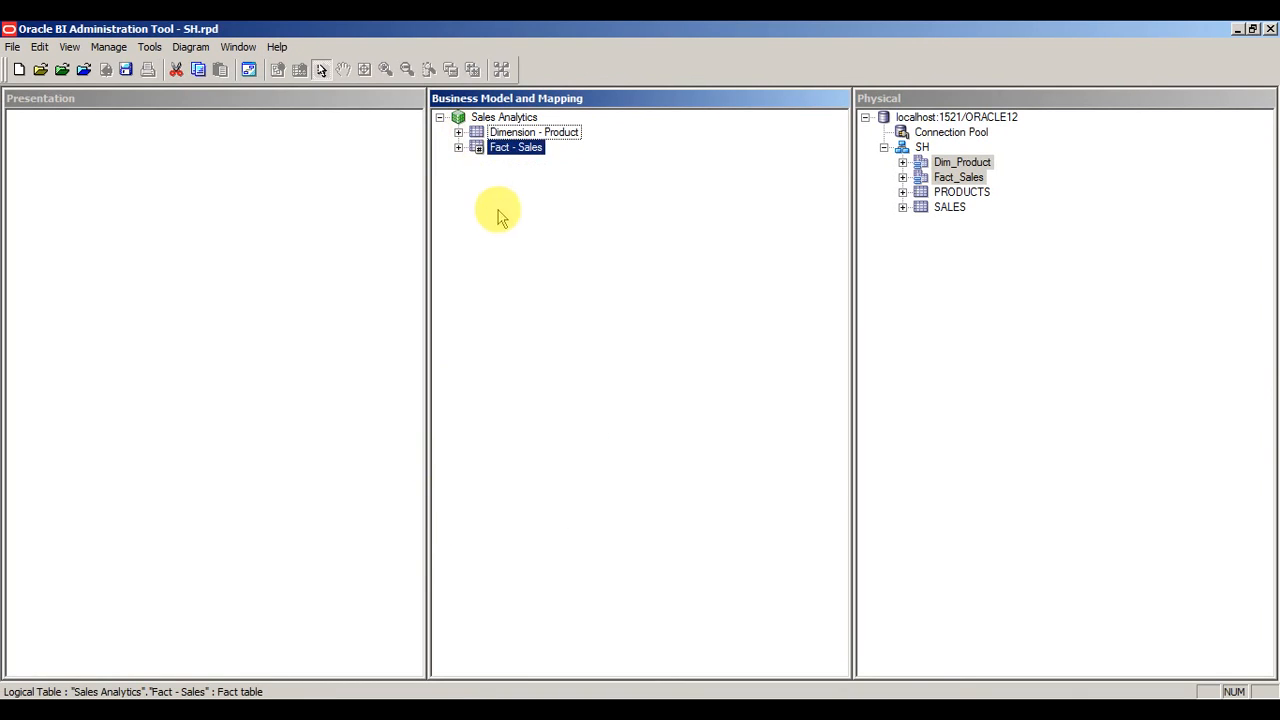
click(500, 214)
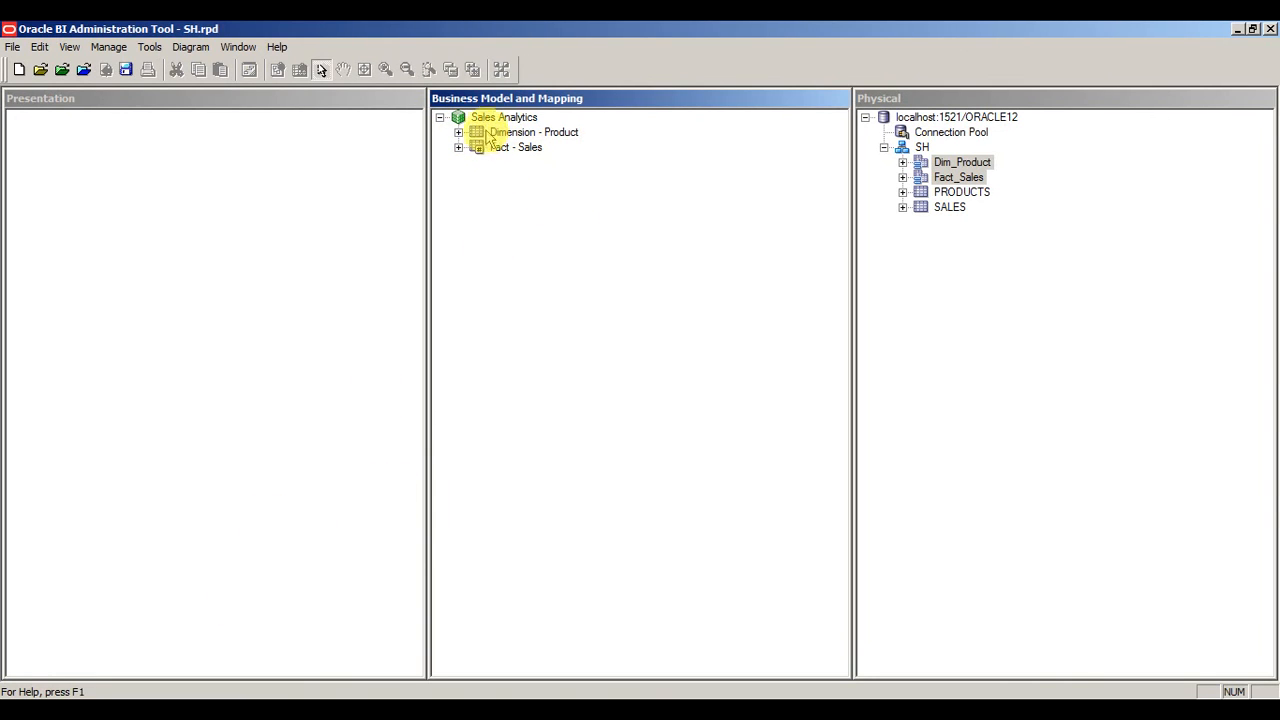
click(487, 118)
right_click(487, 119)
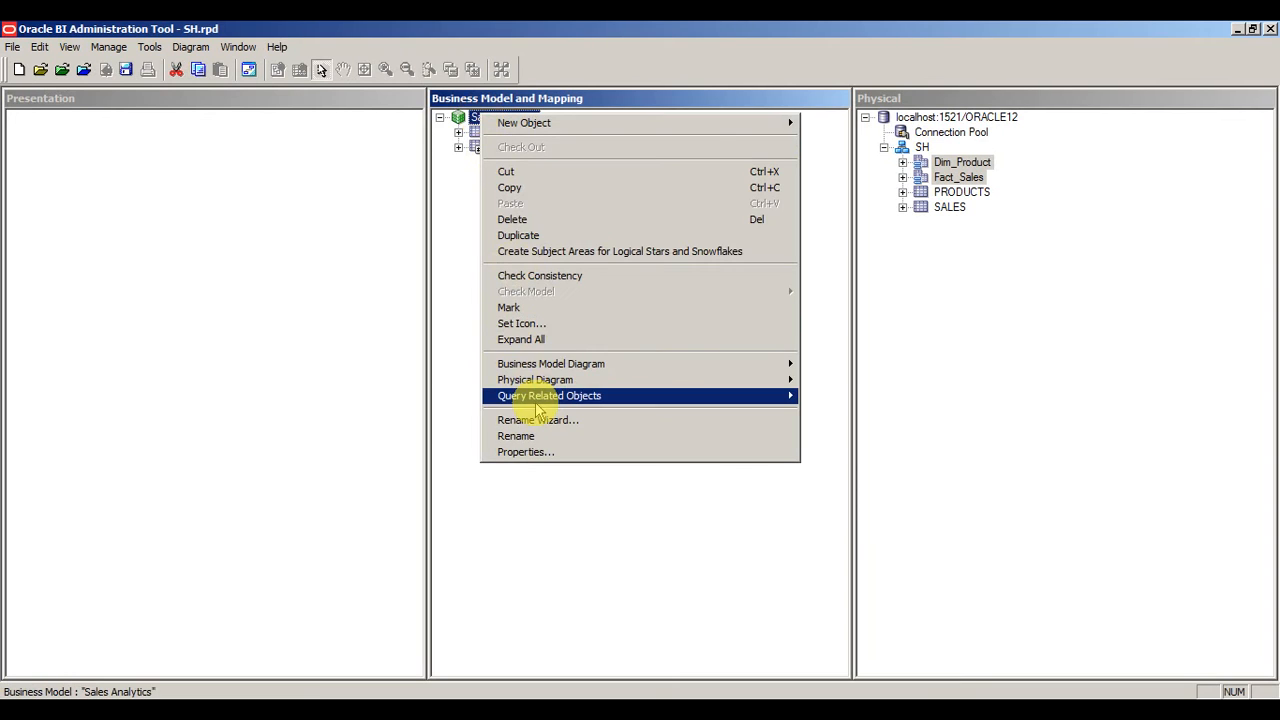
mouse_move(551, 366)
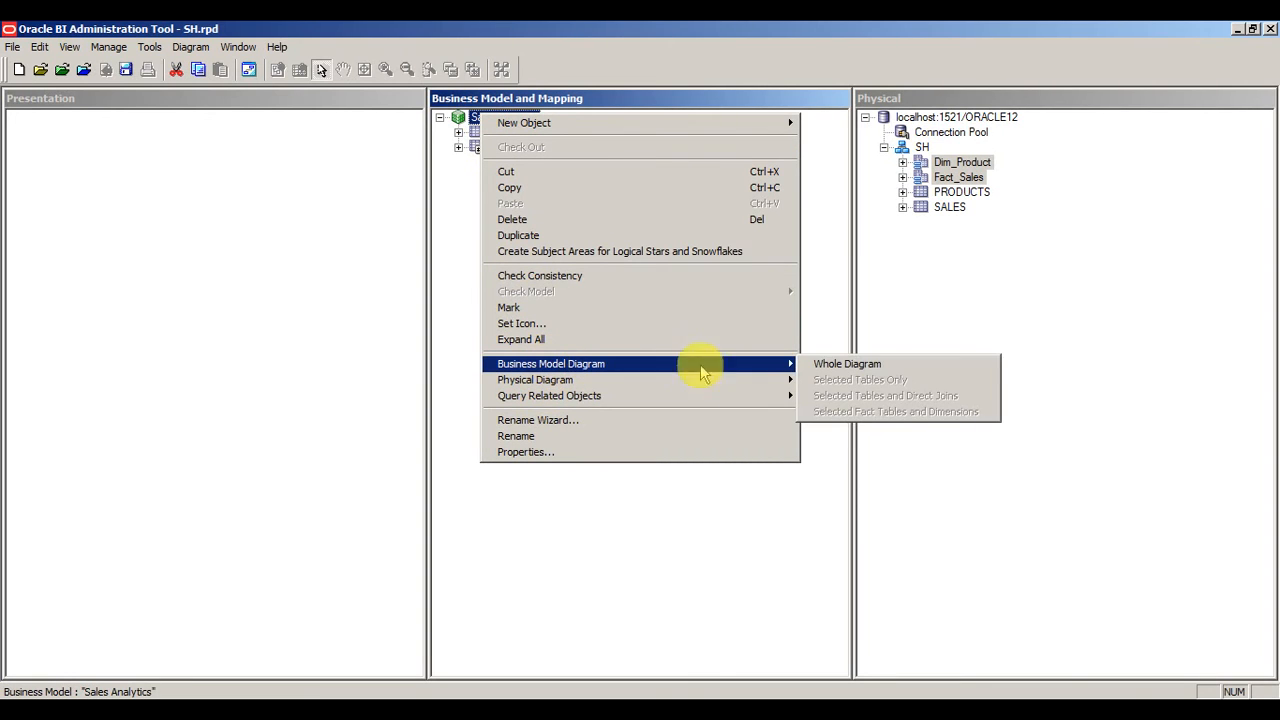
click(850, 364)
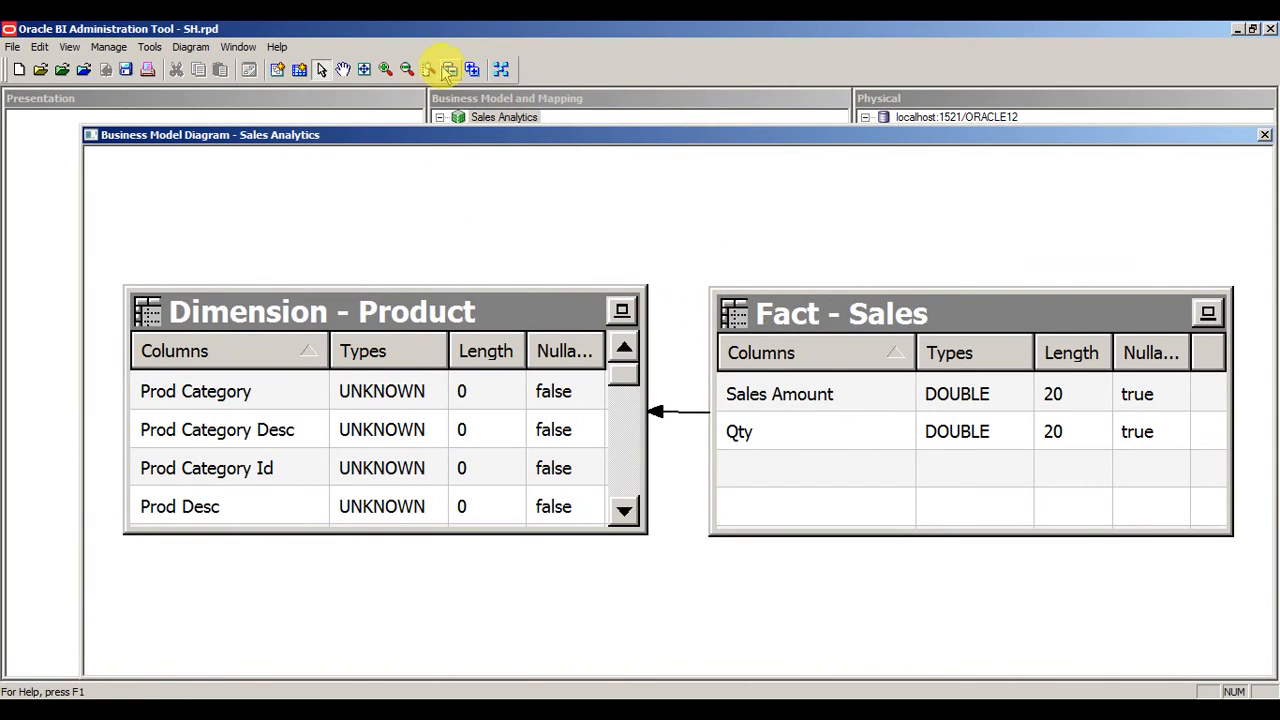
click(449, 68)
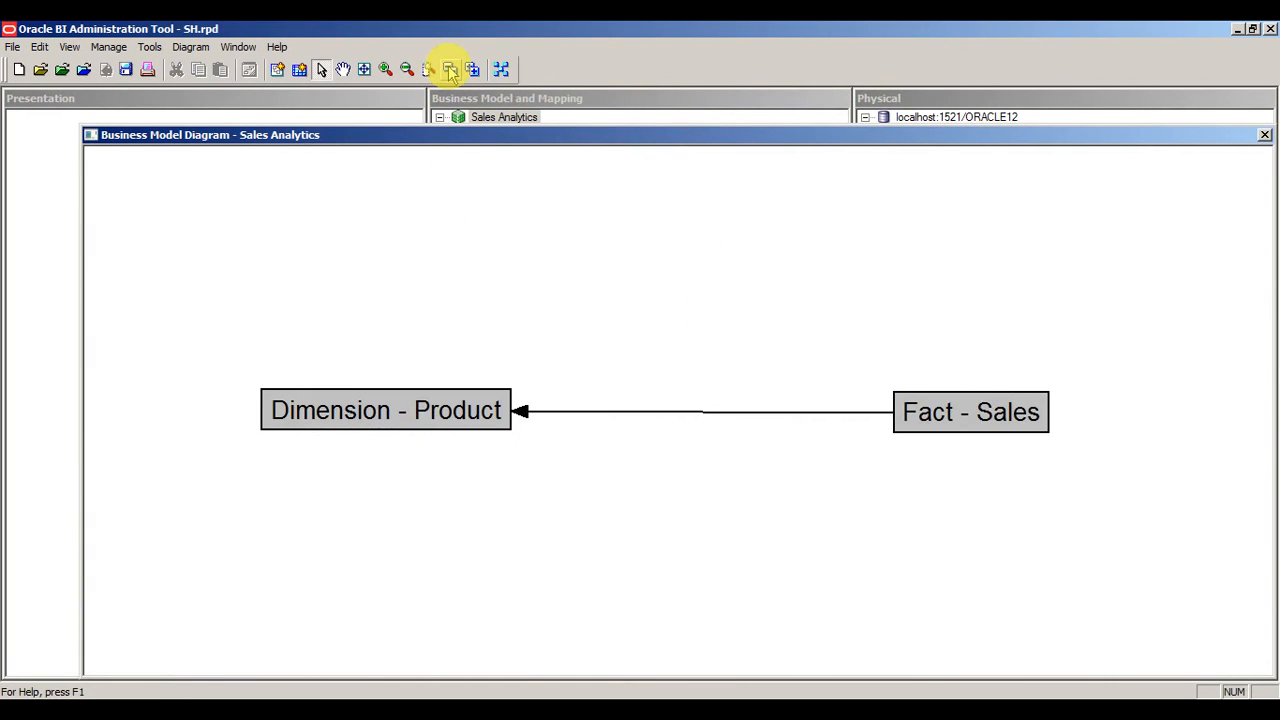
click(502, 69)
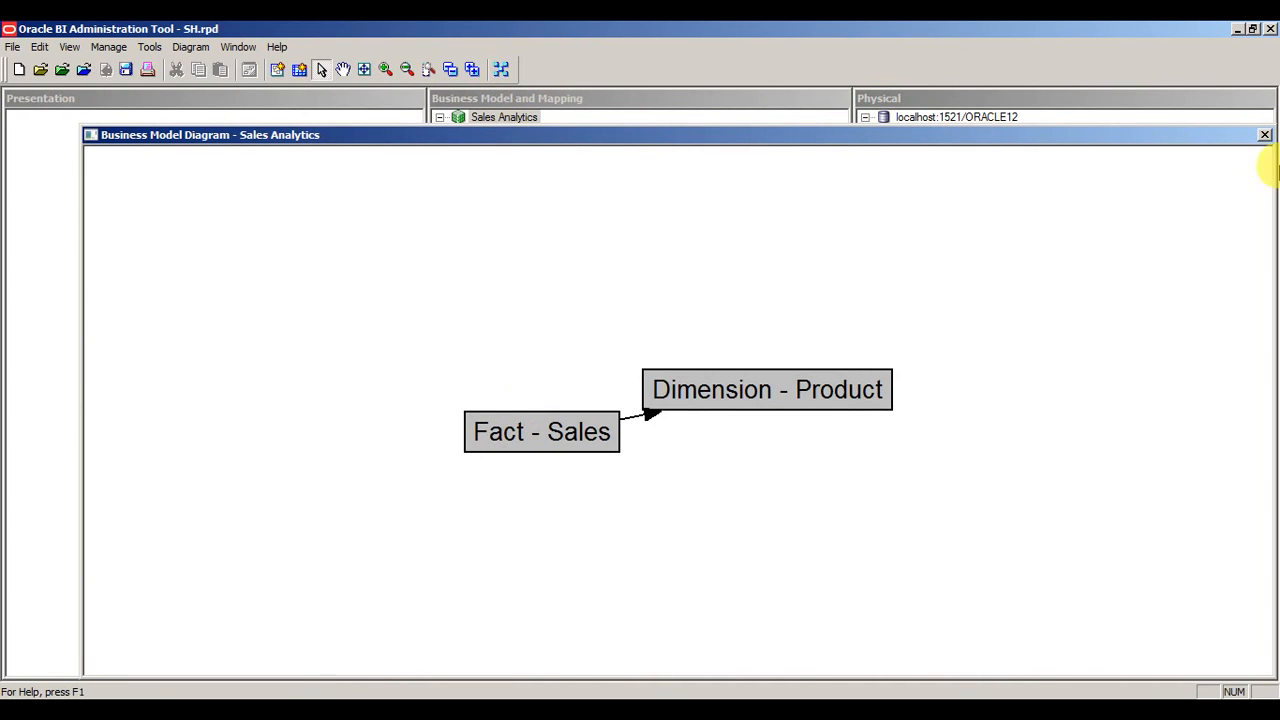
click(1265, 135)
click(660, 312)
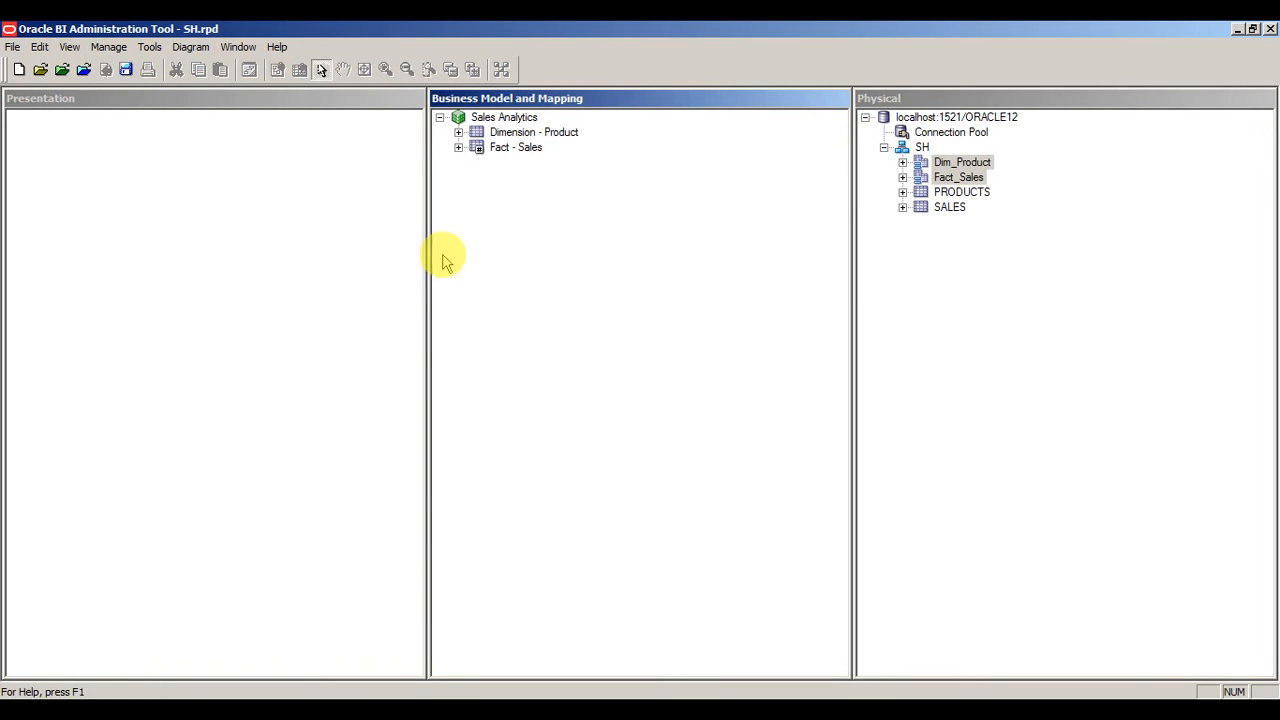
click(402, 259)
click(560, 285)
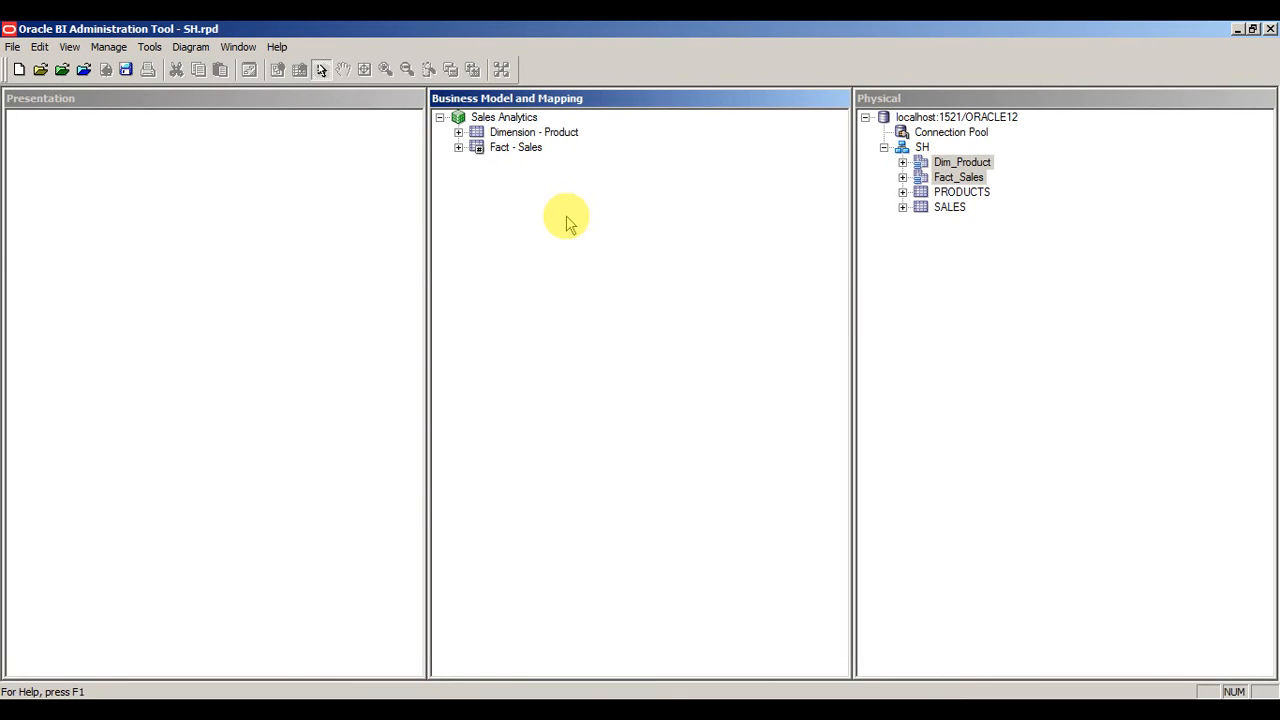
click(458, 133)
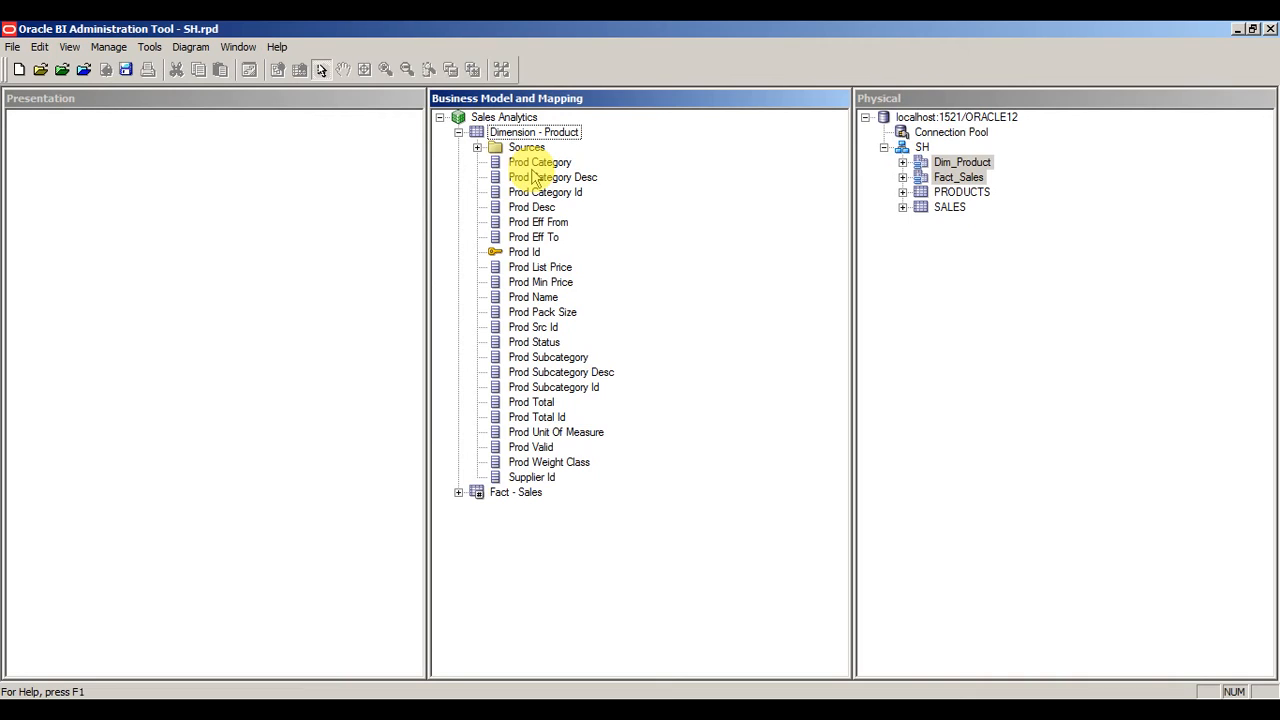
click(458, 492)
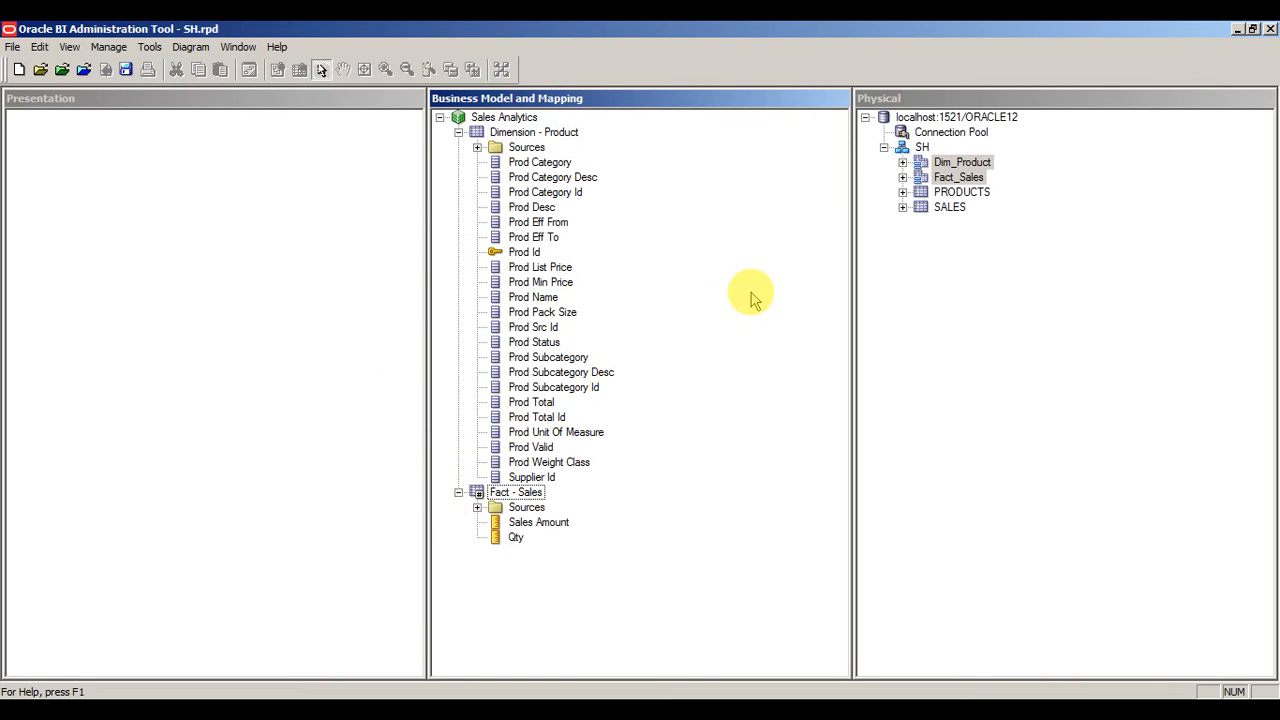
click(458, 492)
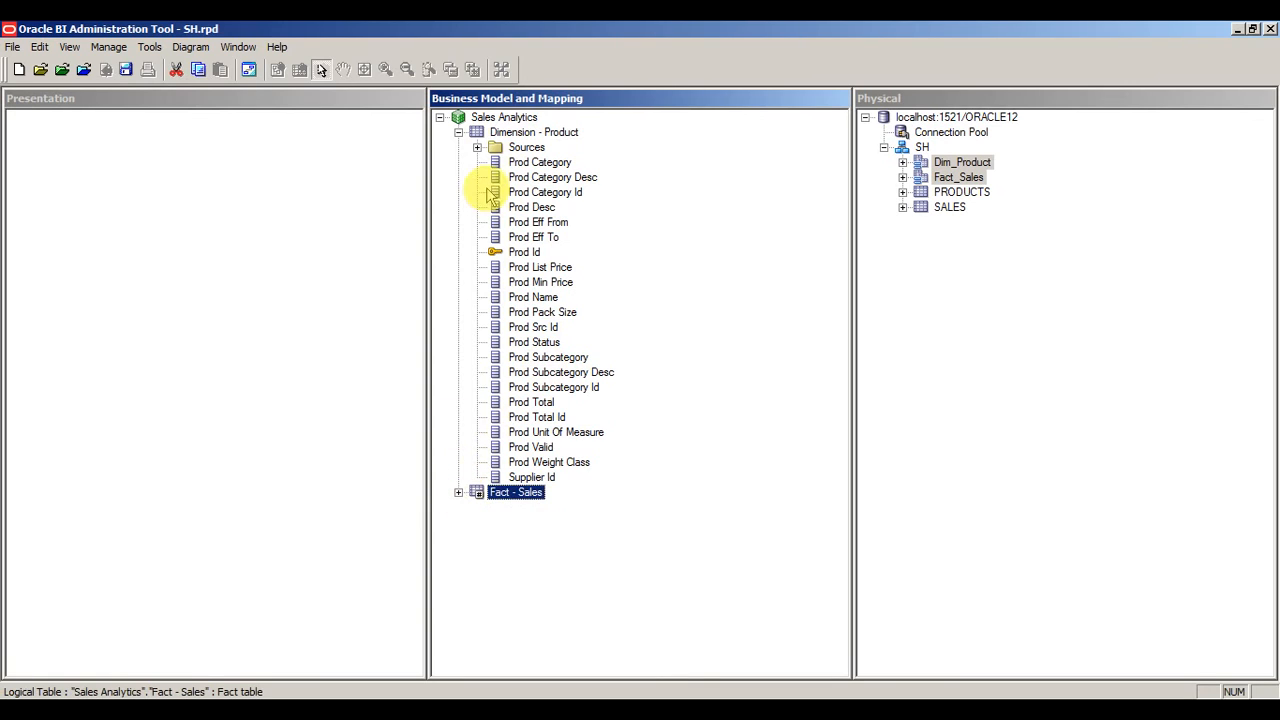
click(458, 132)
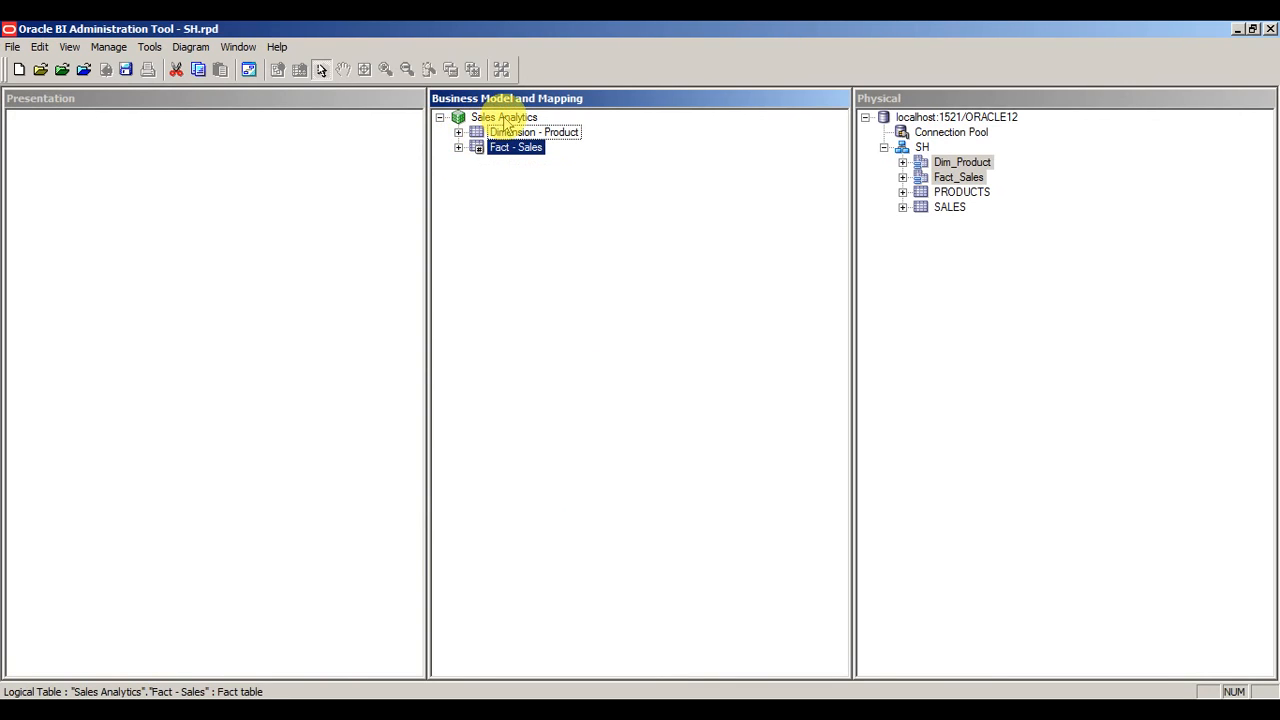
- Drag the Sales Analytics business model into the Presentation layer and expand the new subject area
drag(505, 120, 175, 155)
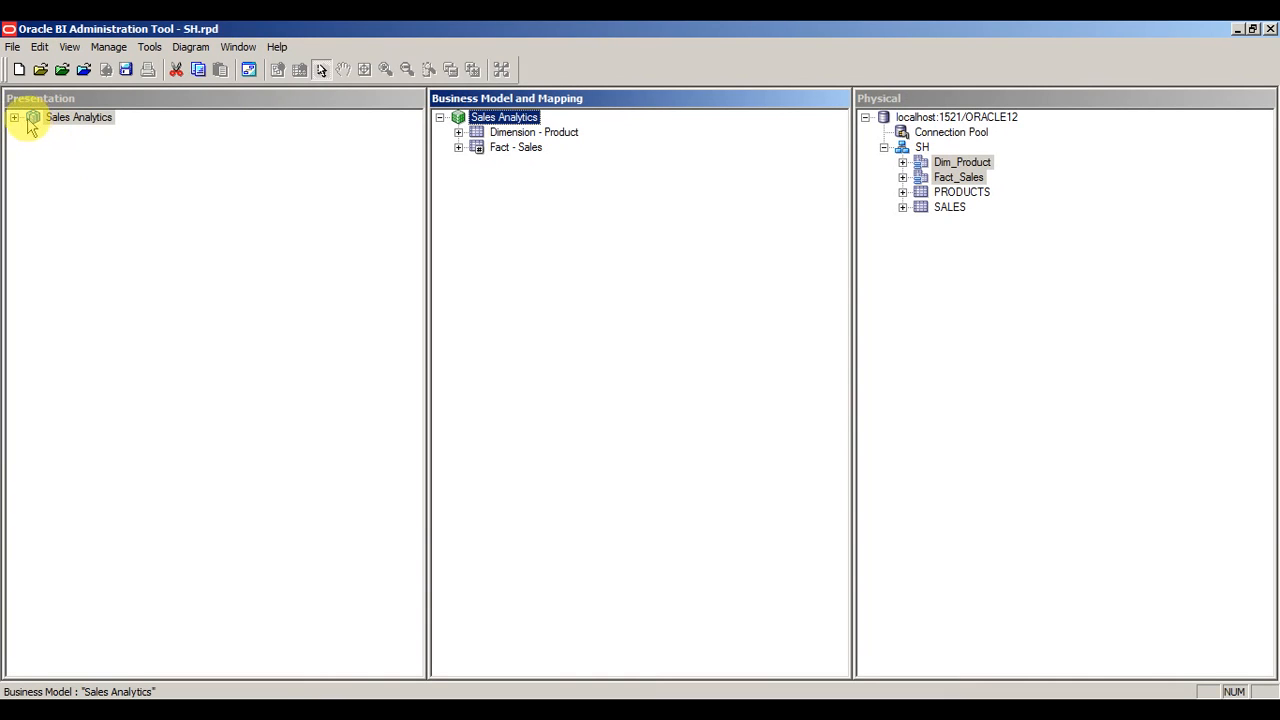
click(14, 118)
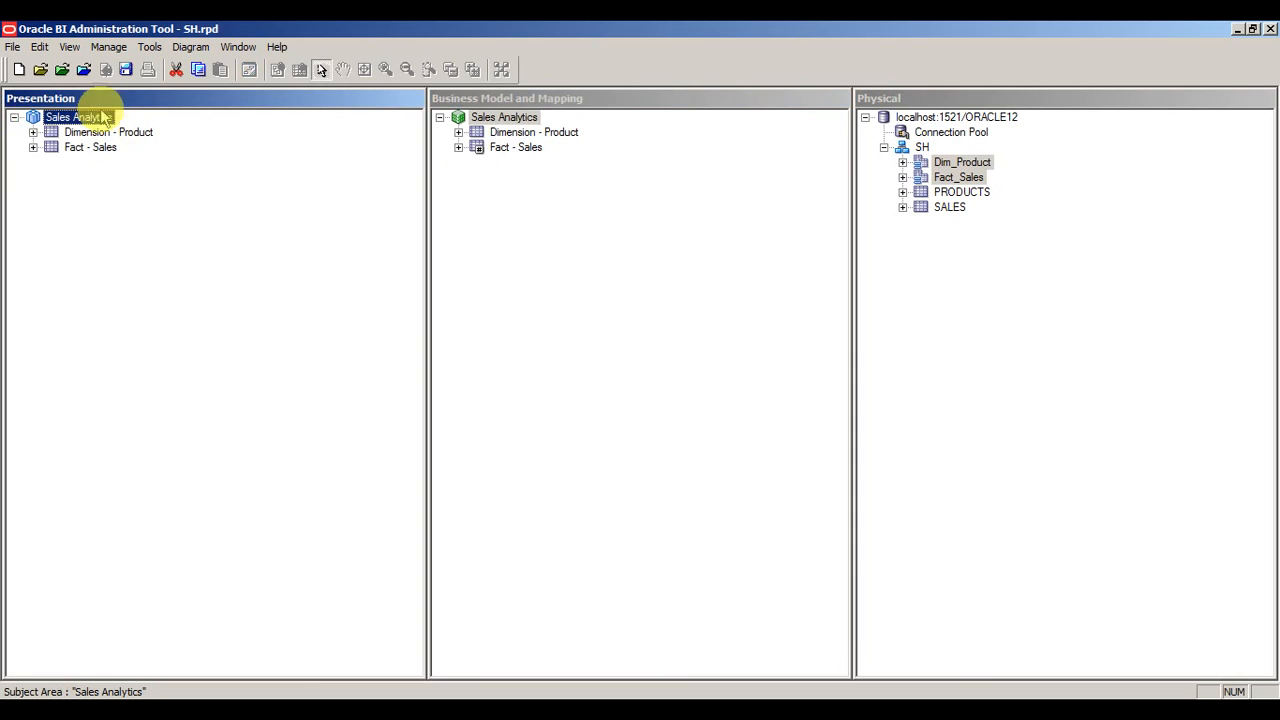
click(262, 207)
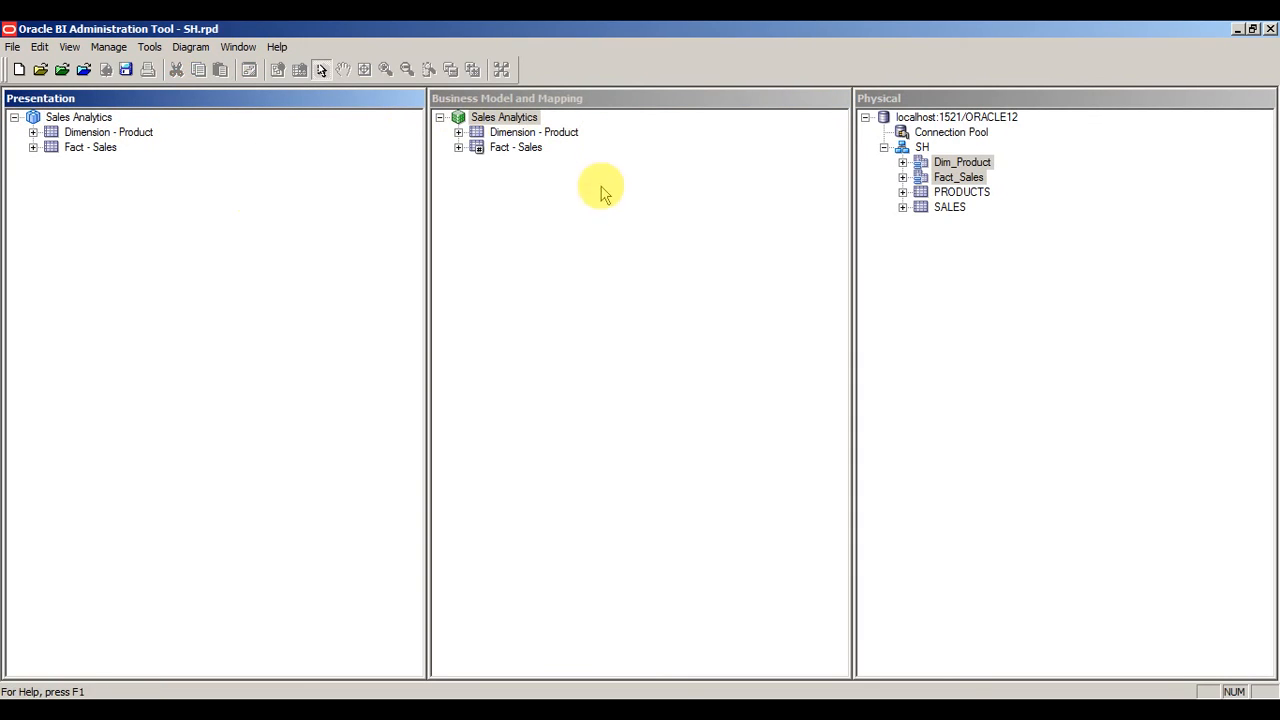
click(587, 212)
click(251, 207)
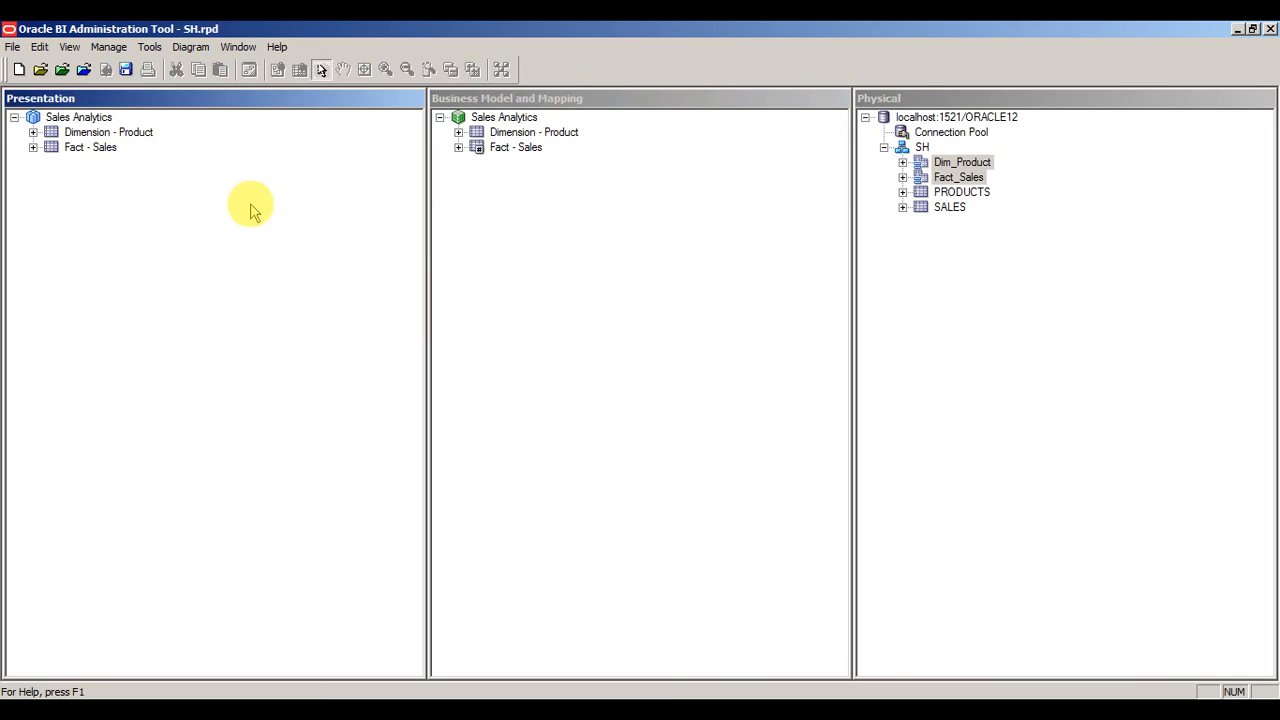
click(657, 260)
click(1118, 256)
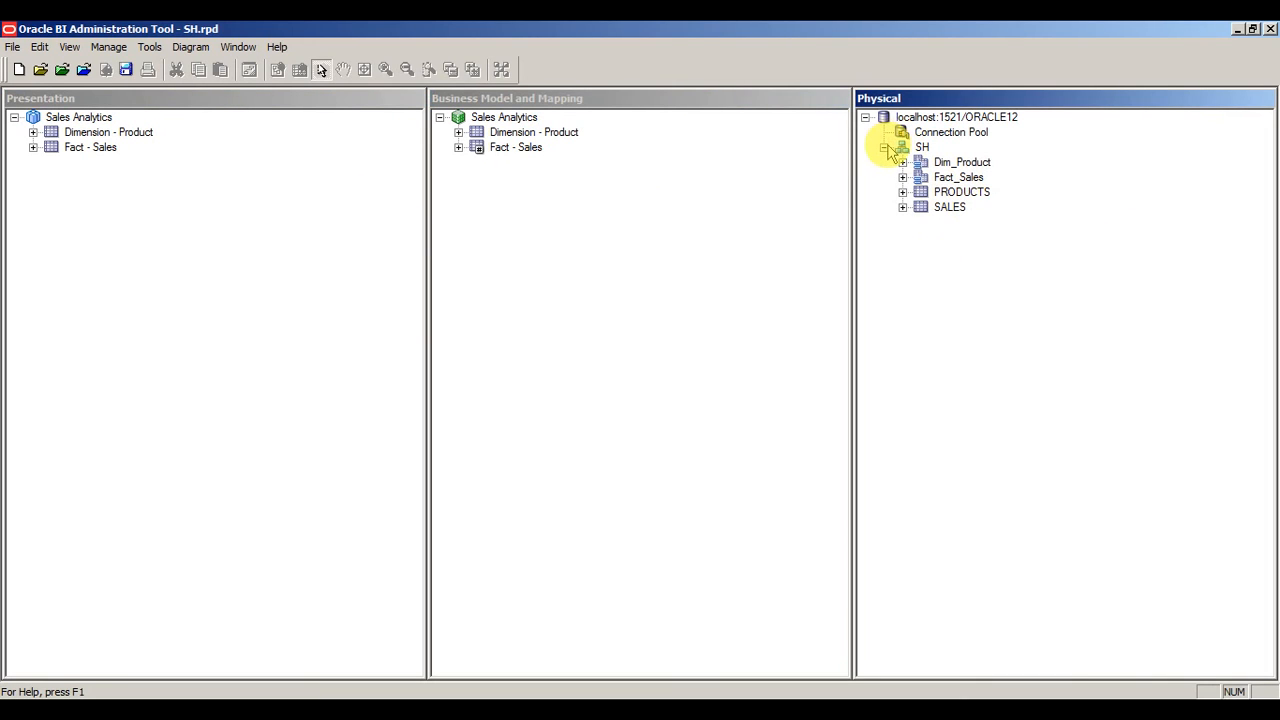
- Collapse the SH physical schema and reselect the Sales Analytics business model
click(884, 148)
click(937, 222)
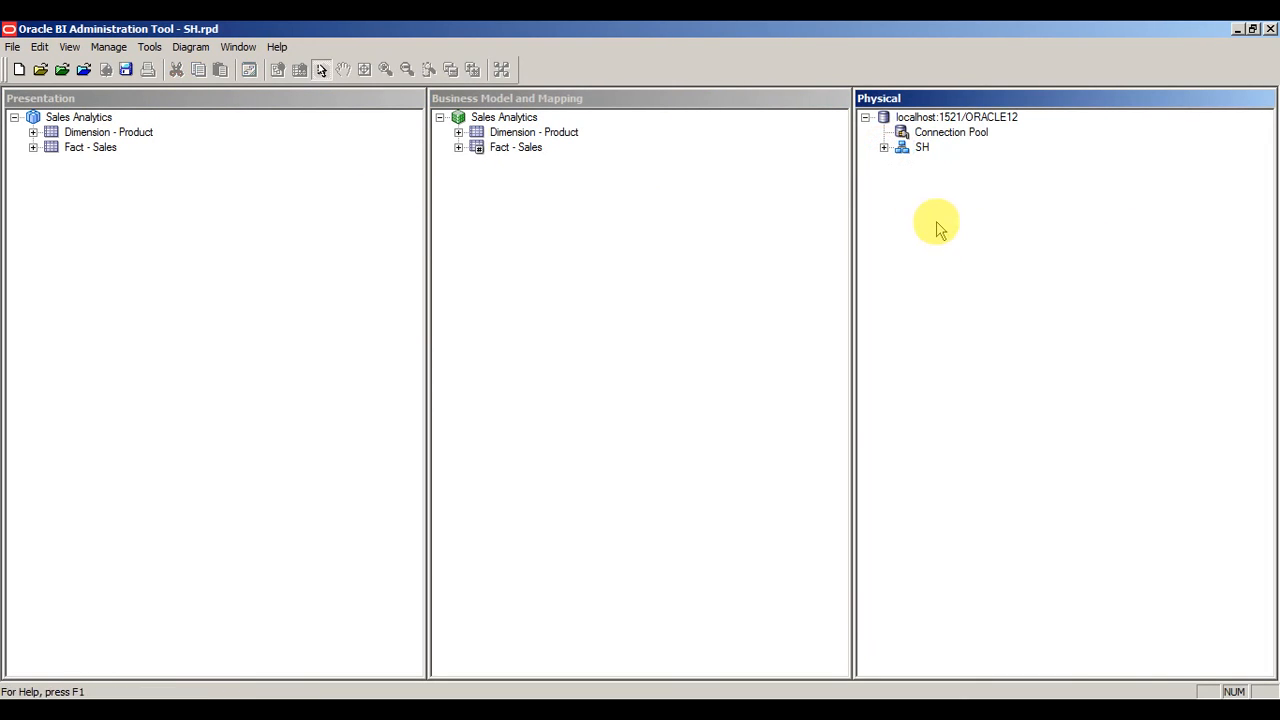
click(623, 243)
click(220, 275)
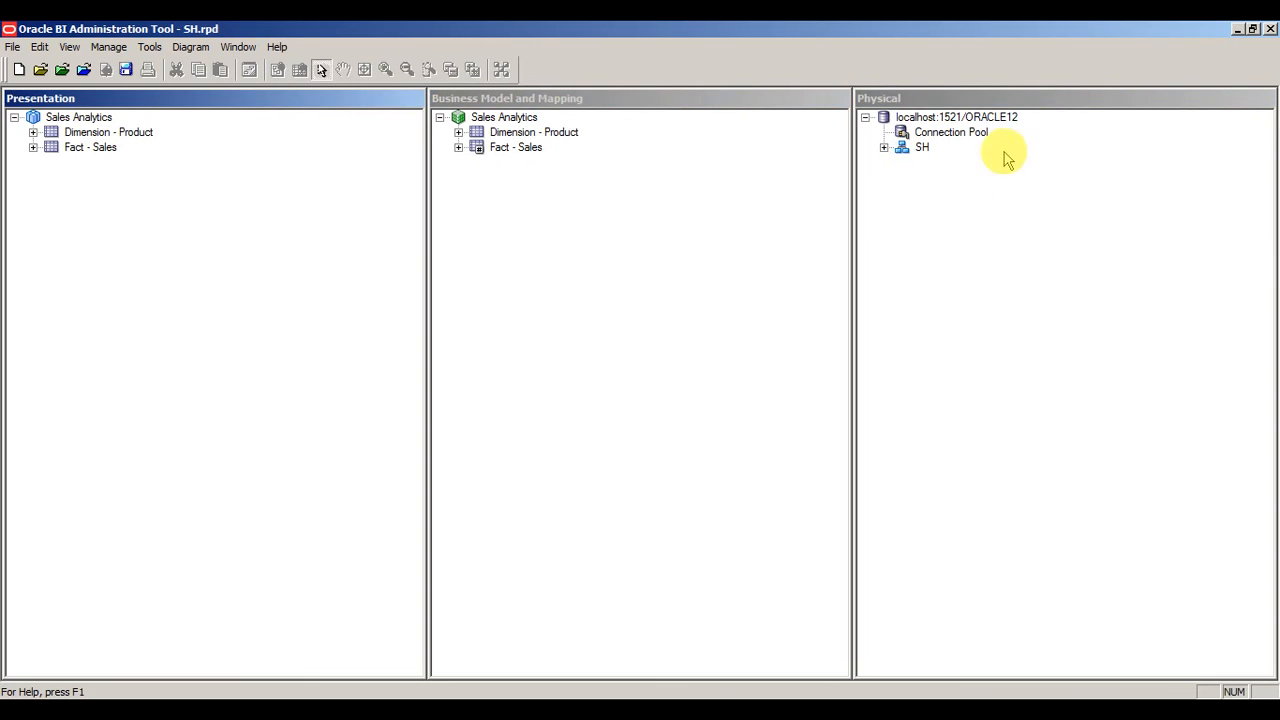
click(922, 147)
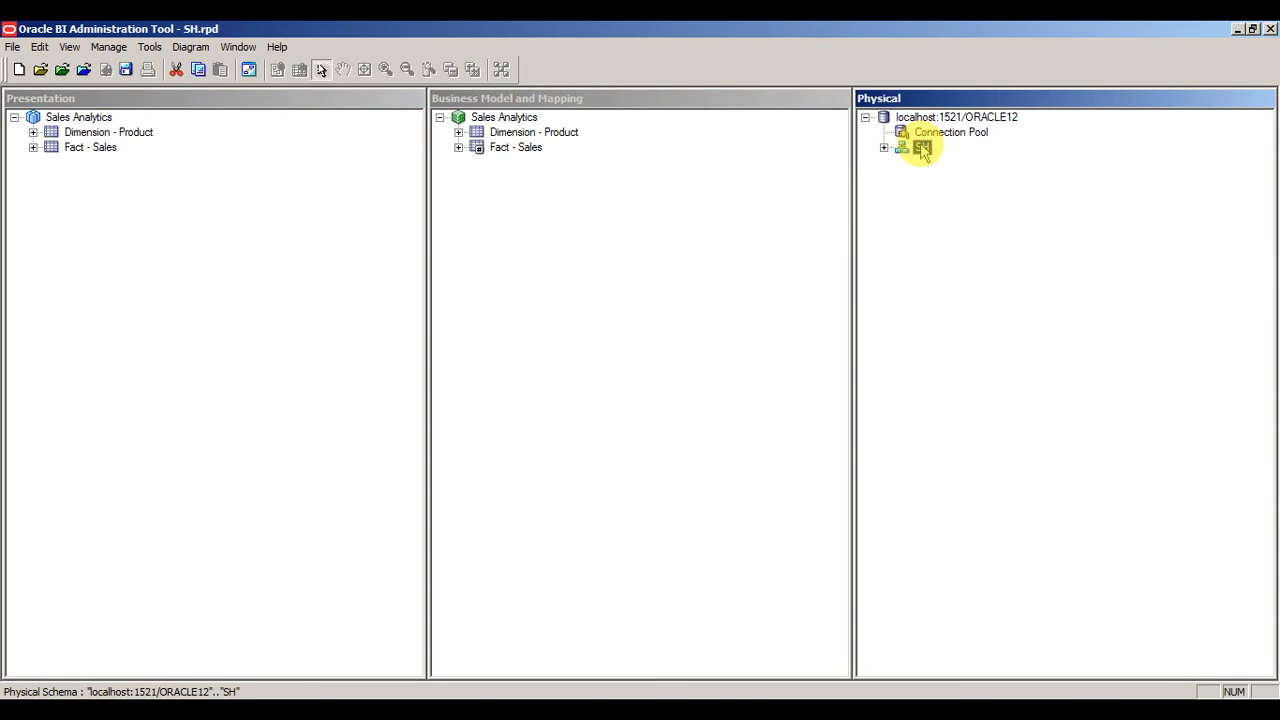
click(503, 118)
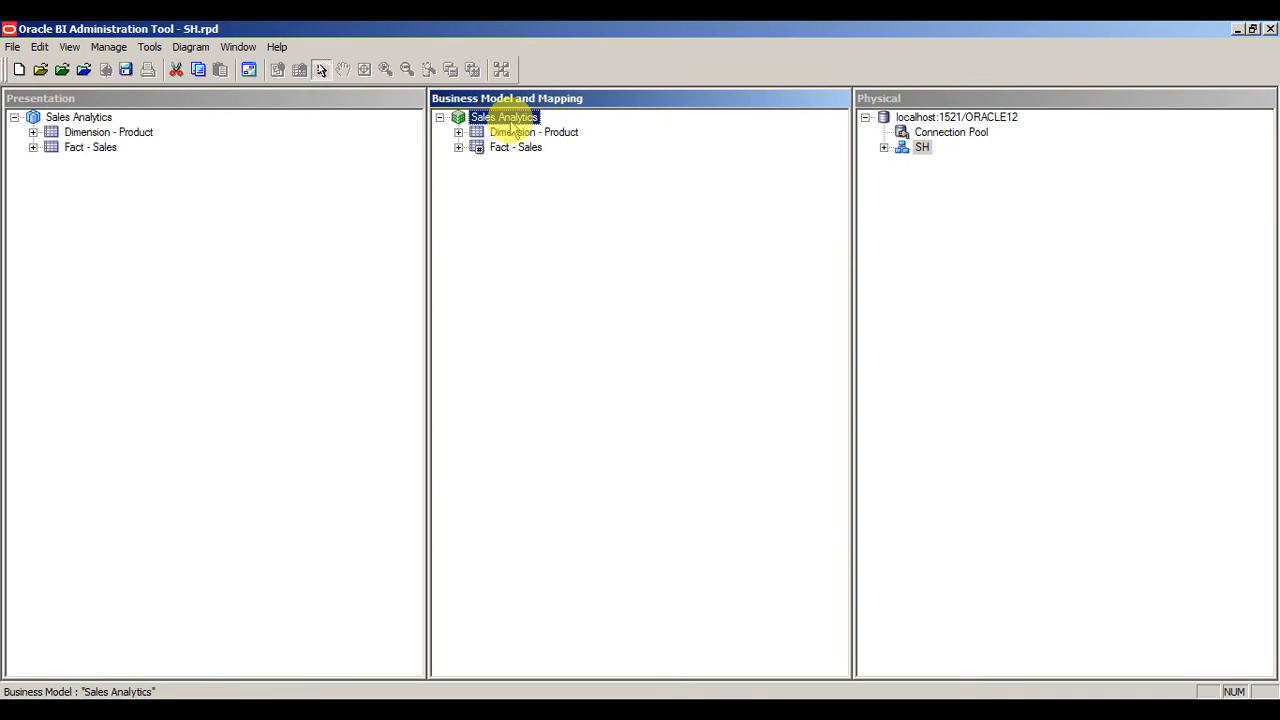
- Delete the Prod Id column from the Dimension - Product presentation table
click(80, 119)
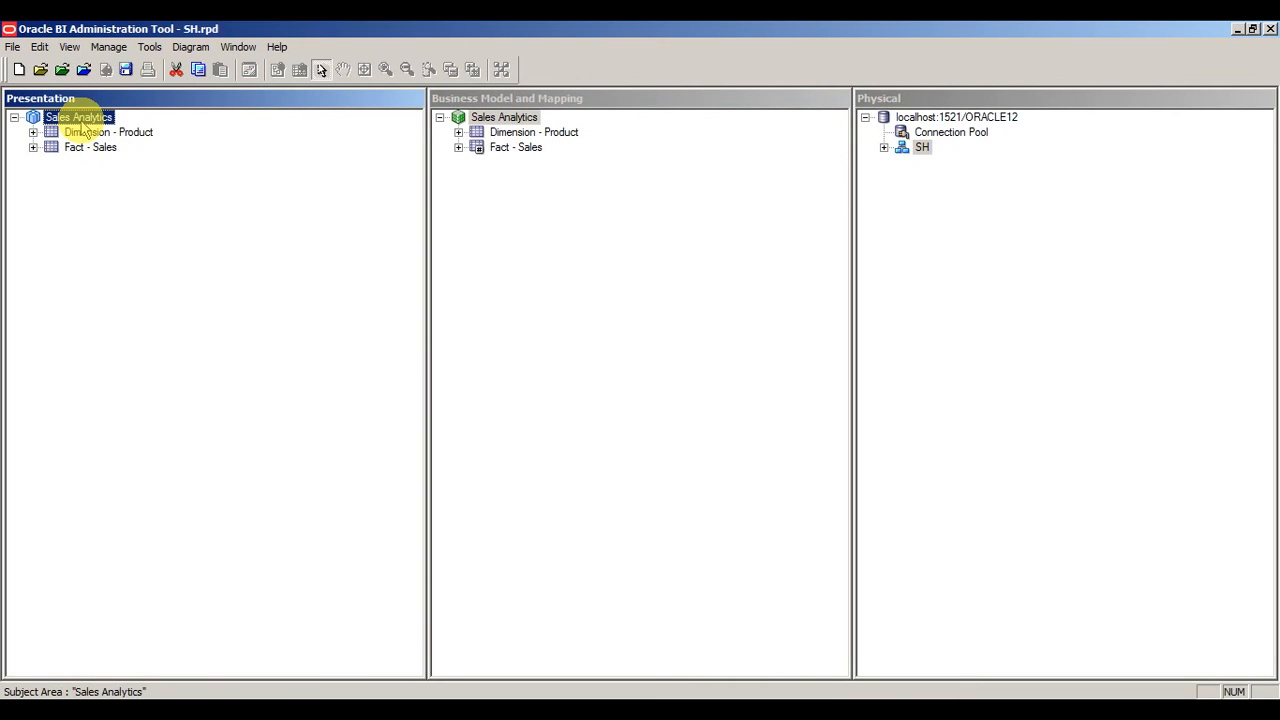
click(85, 133)
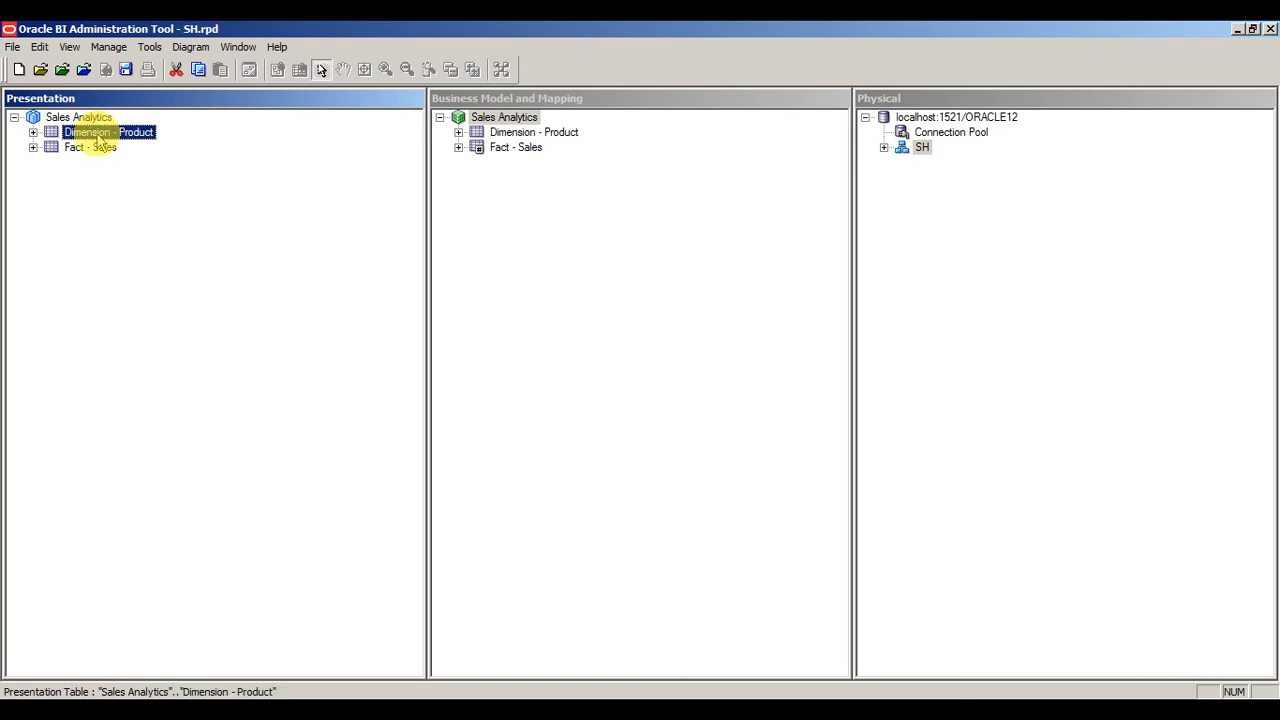
click(33, 132)
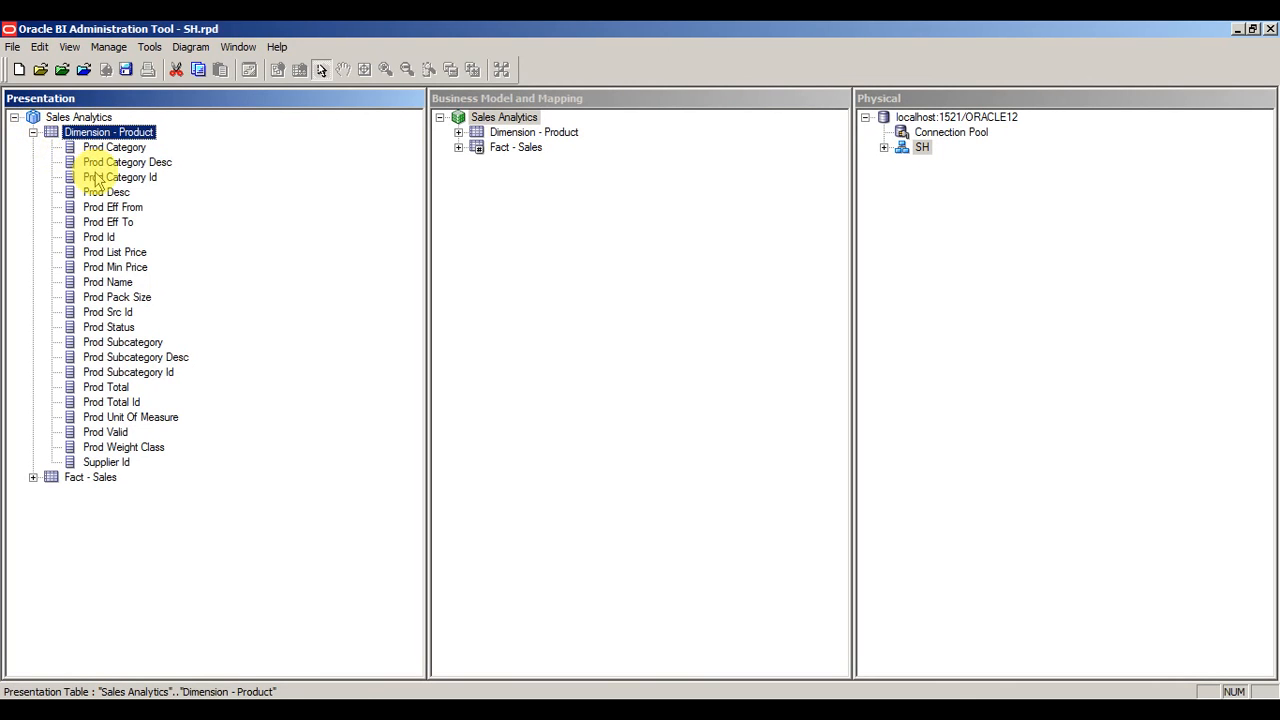
click(97, 179)
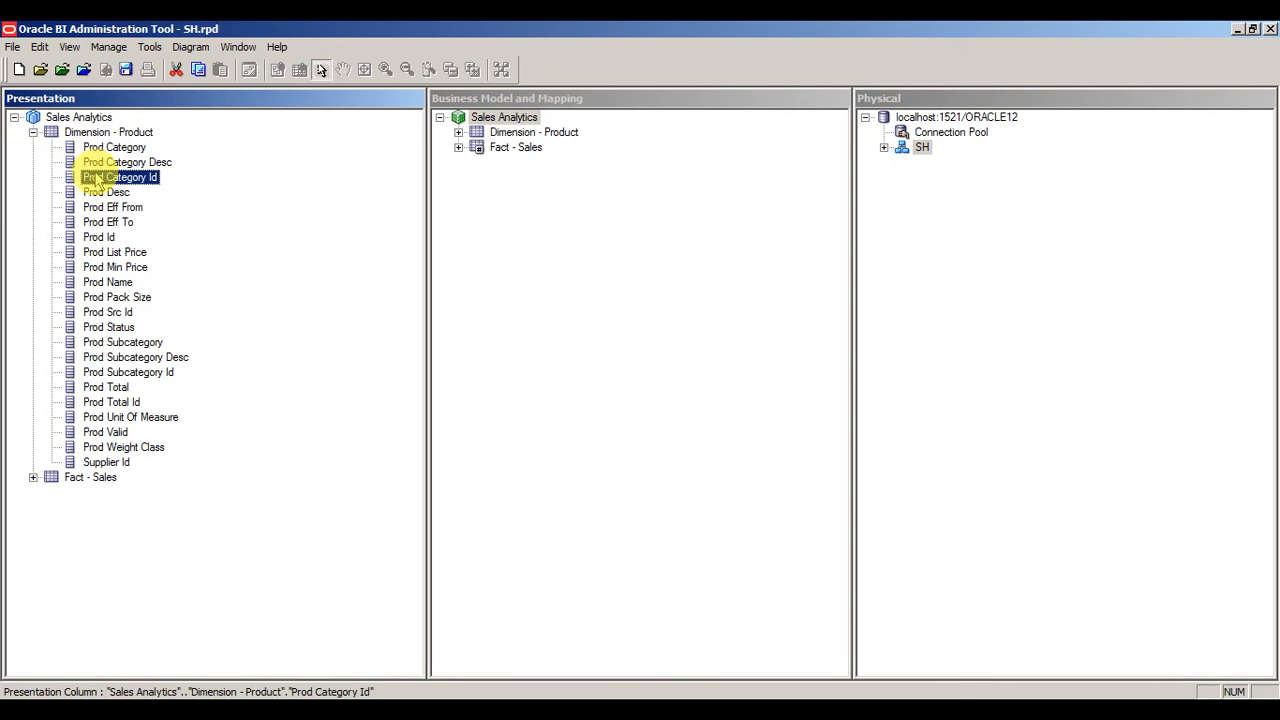
click(459, 133)
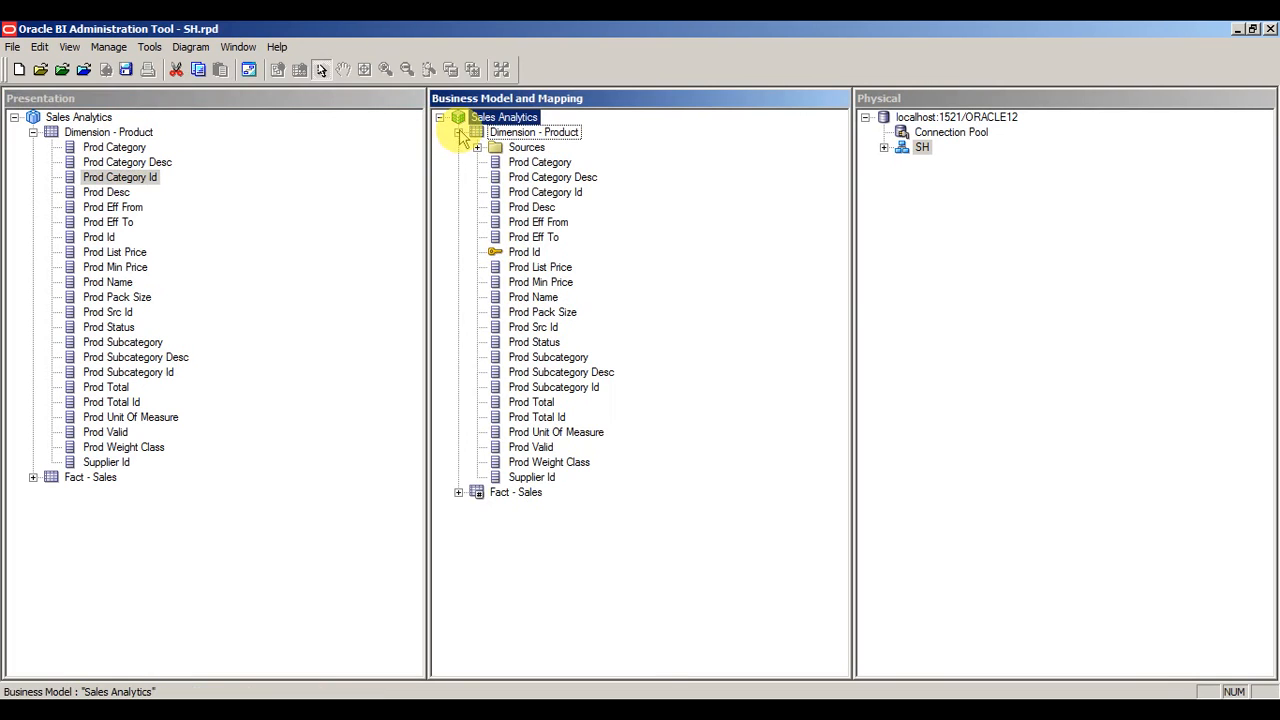
click(524, 252)
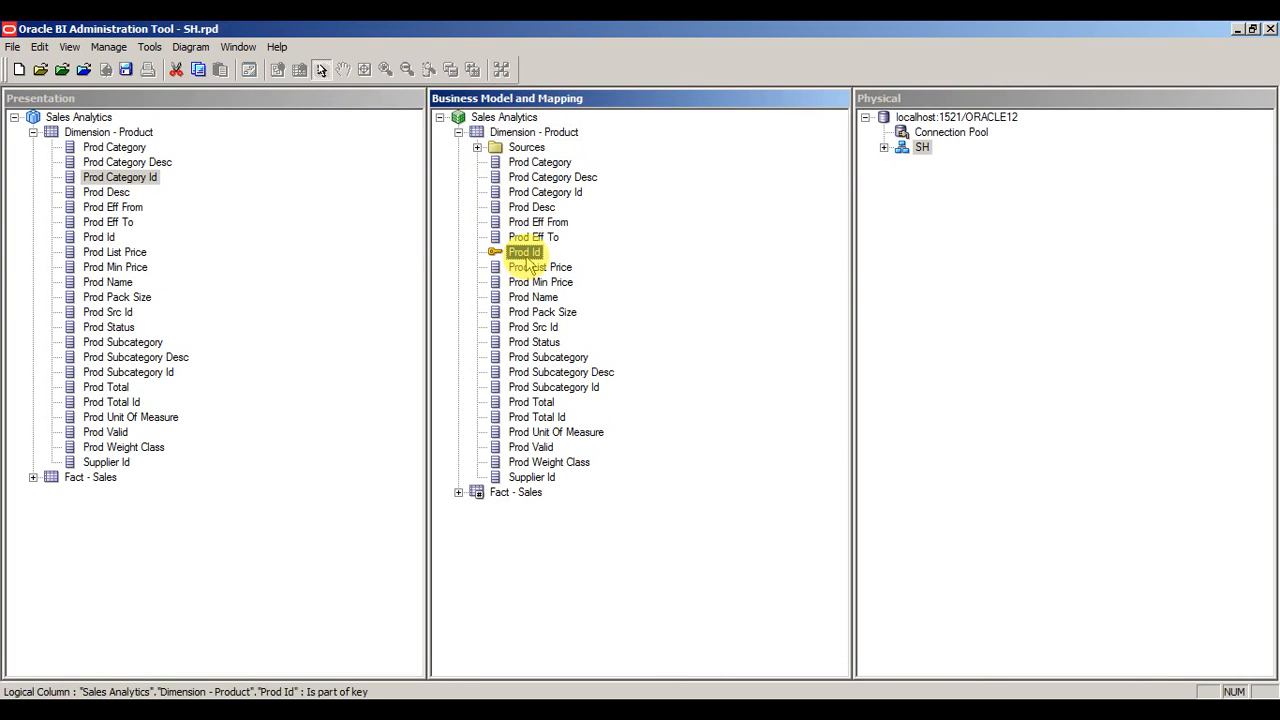
click(99, 238)
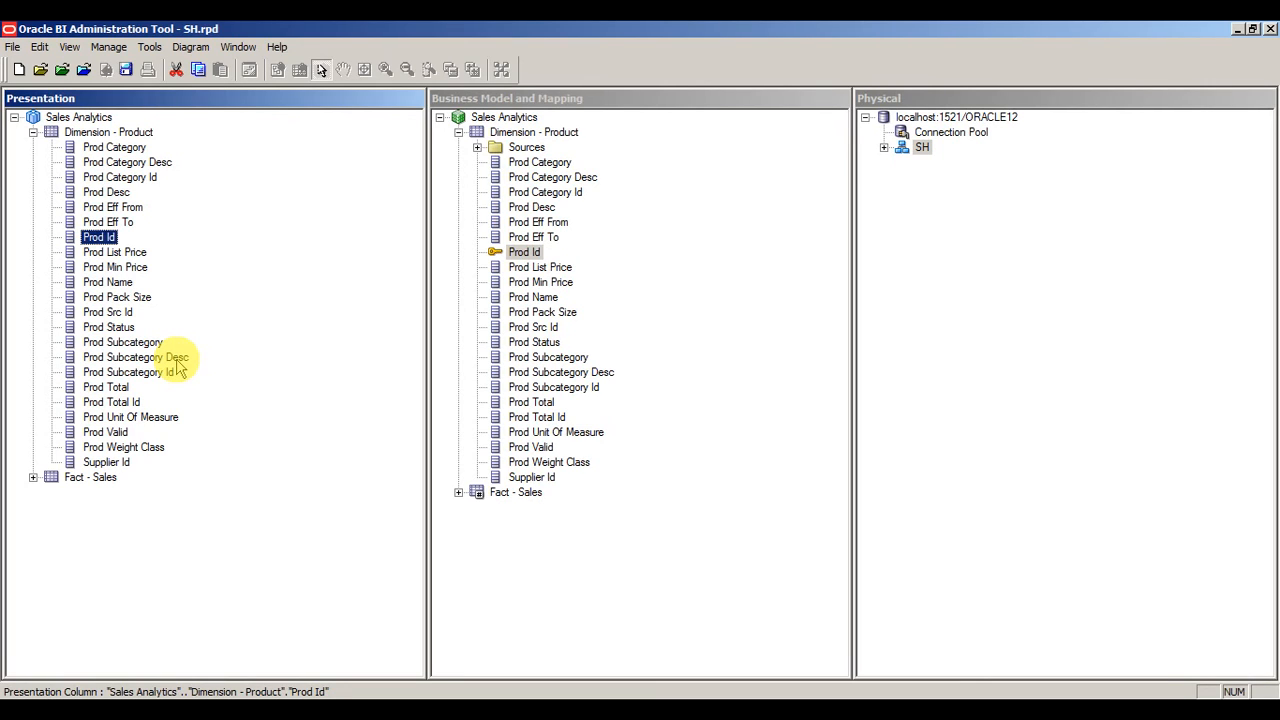
key(Delete)
click(640, 404)
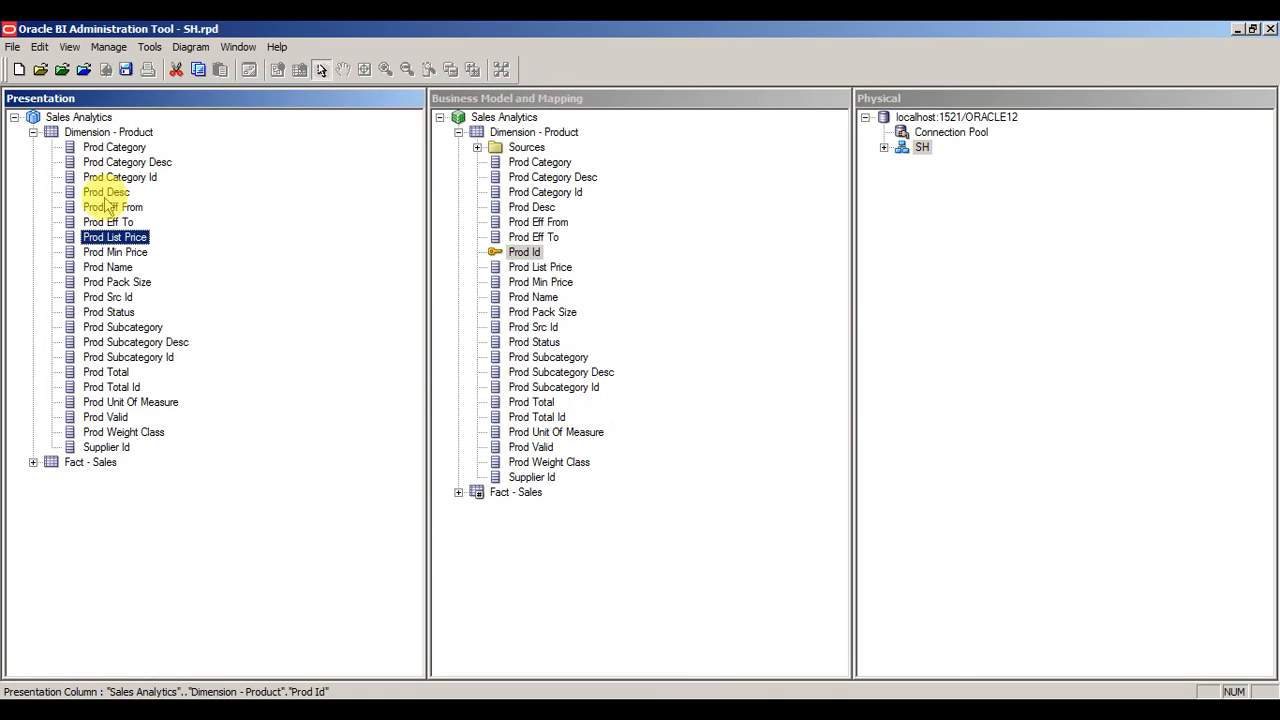
- Check the Fact - Sales measures and Sales Analytics context menu, then re-expand Dimension - Product
click(33, 132)
click(33, 147)
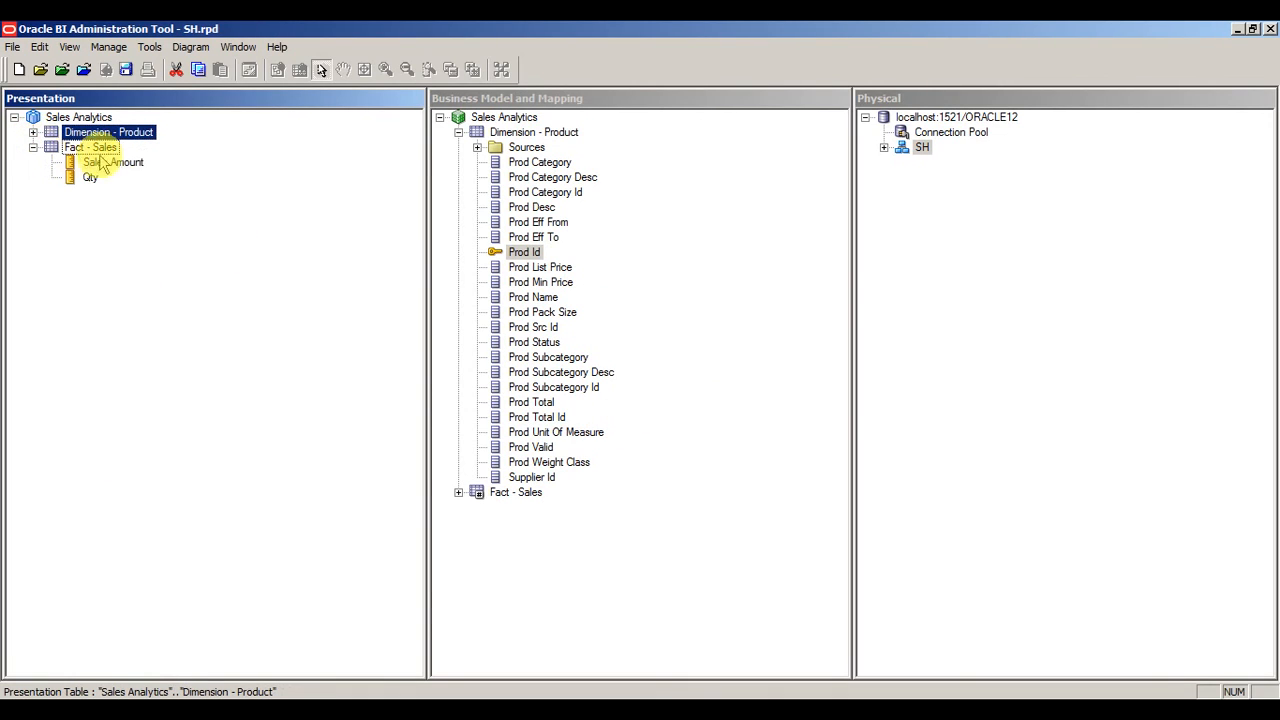
click(33, 147)
right_click(74, 118)
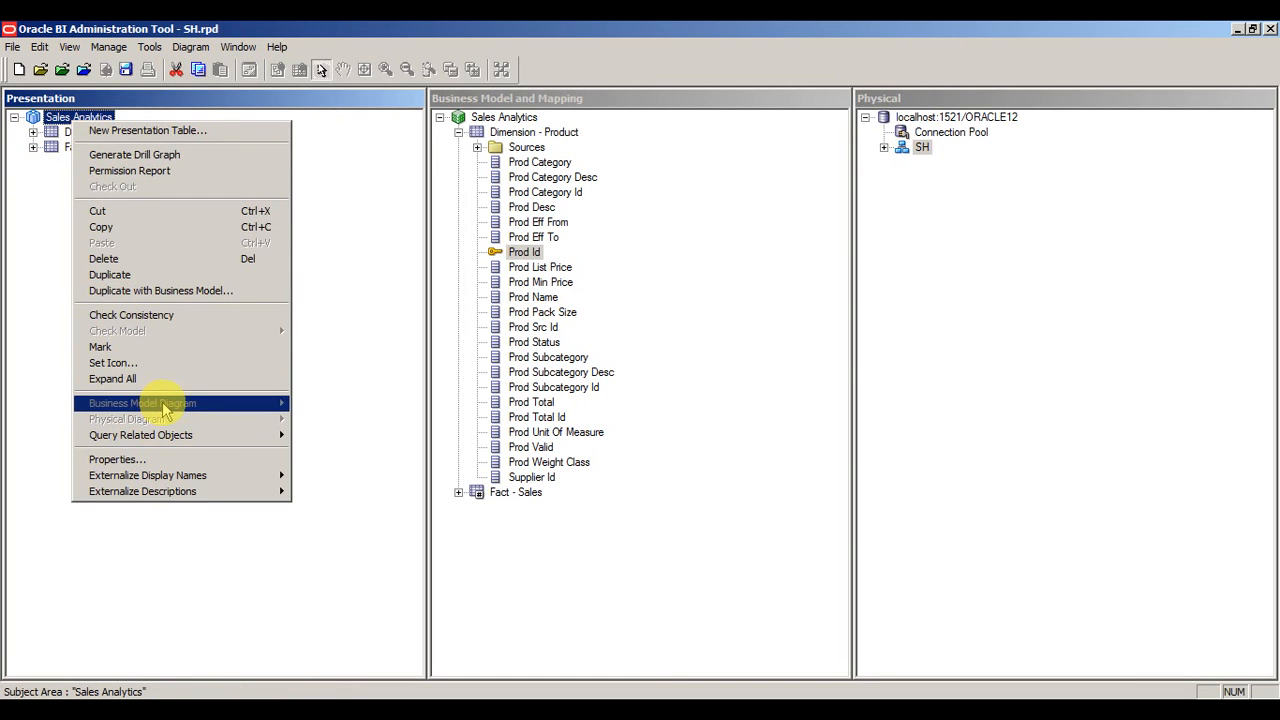
click(24, 372)
click(33, 132)
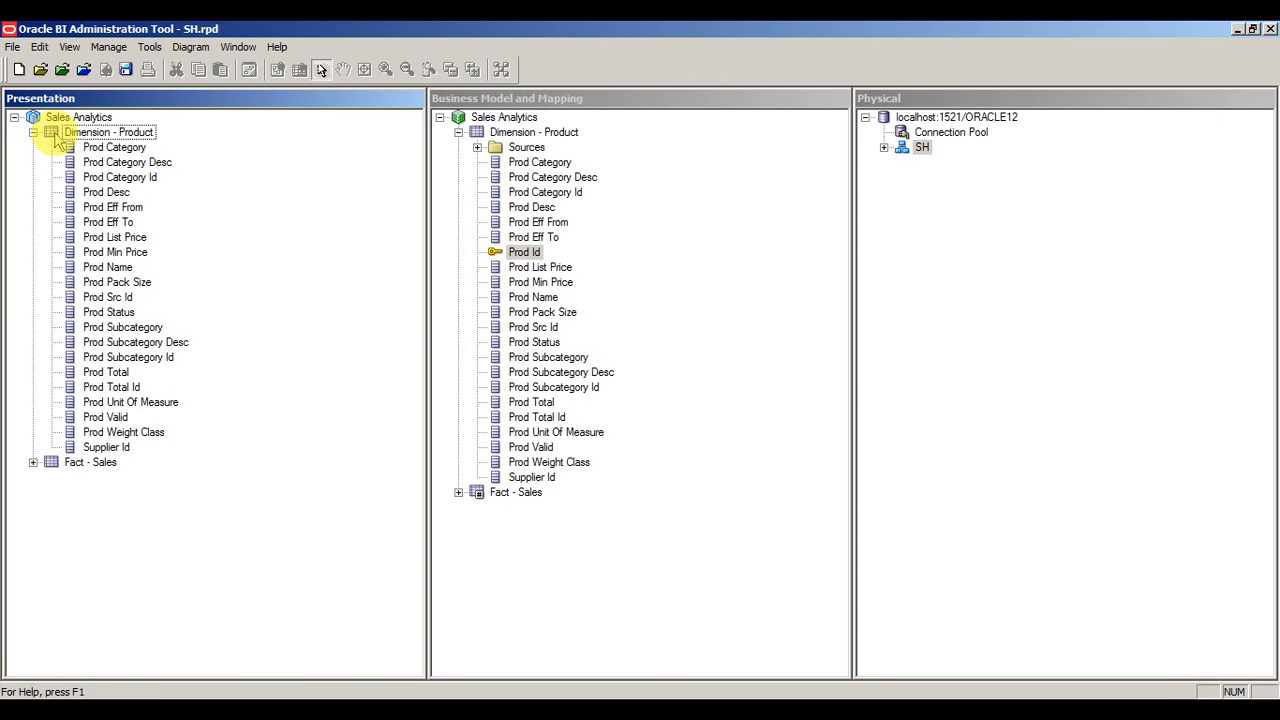
- Move Prod Name up seven rows to the top of Dimension - Product's column list and save
double_click(102, 134)
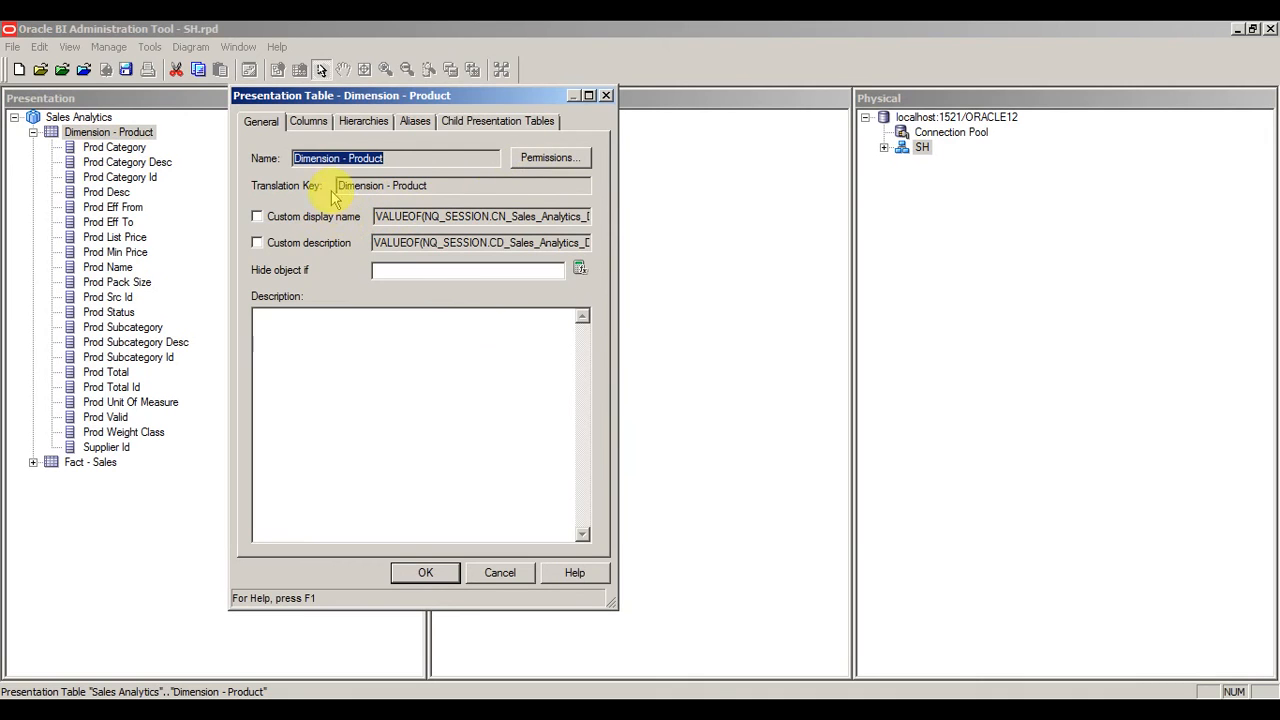
click(302, 121)
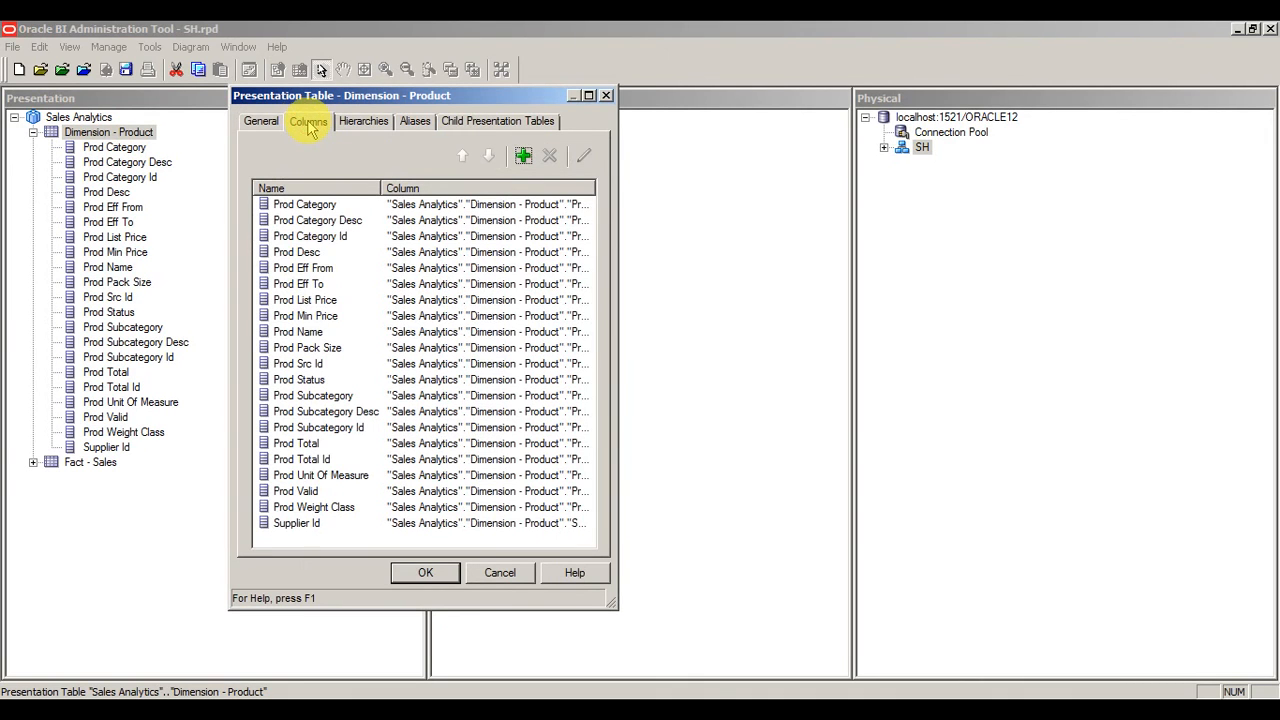
click(321, 319)
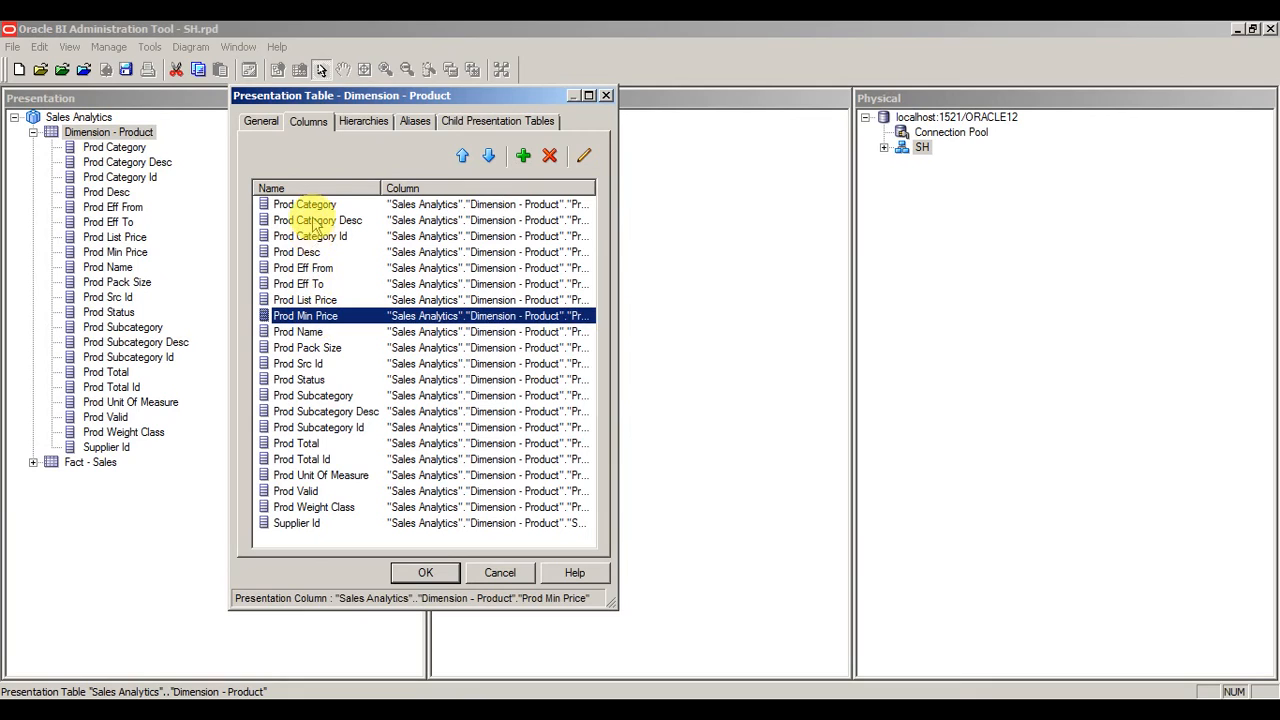
click(302, 333)
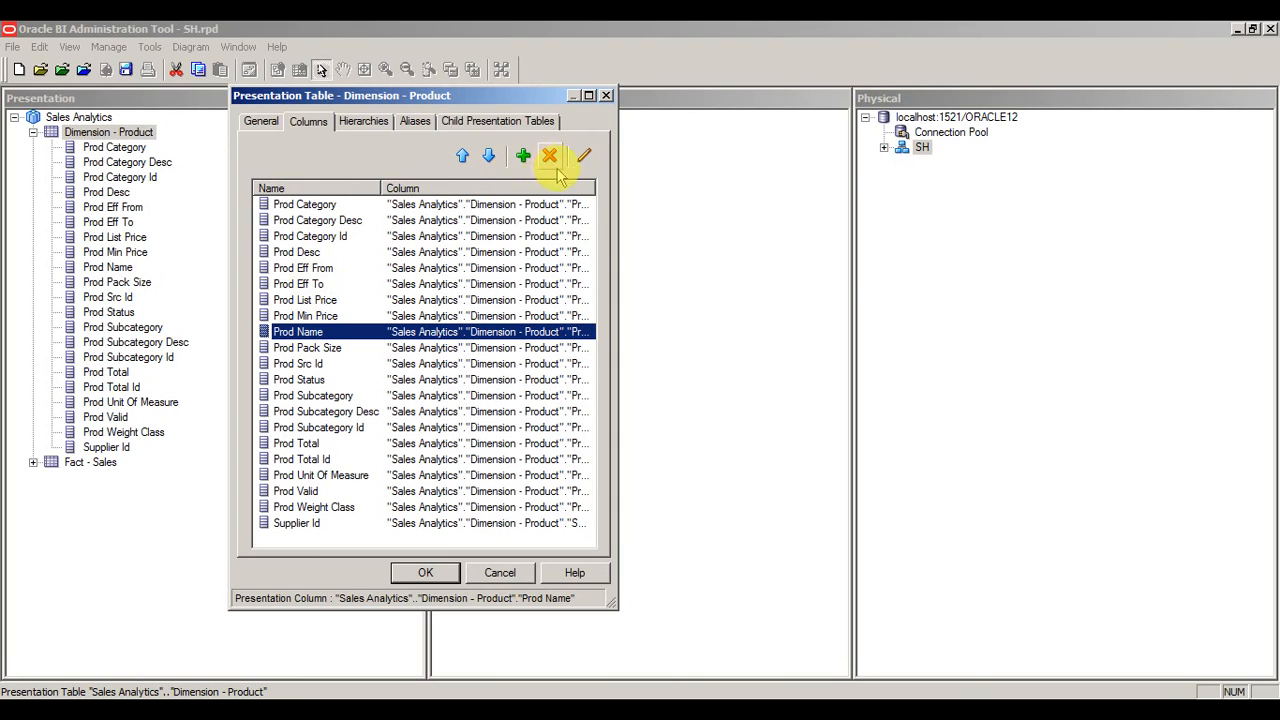
click(462, 156)
click(462, 156)
click(462, 156)
click(462, 156)
click(462, 156)
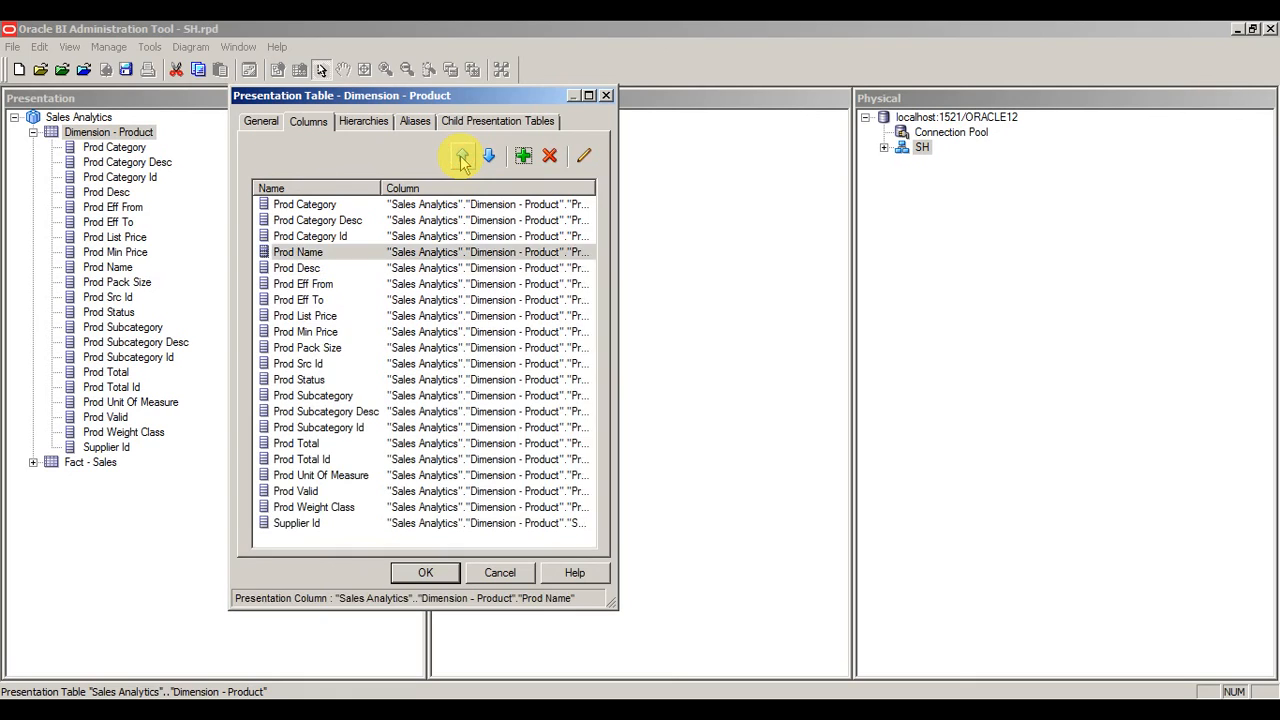
click(462, 156)
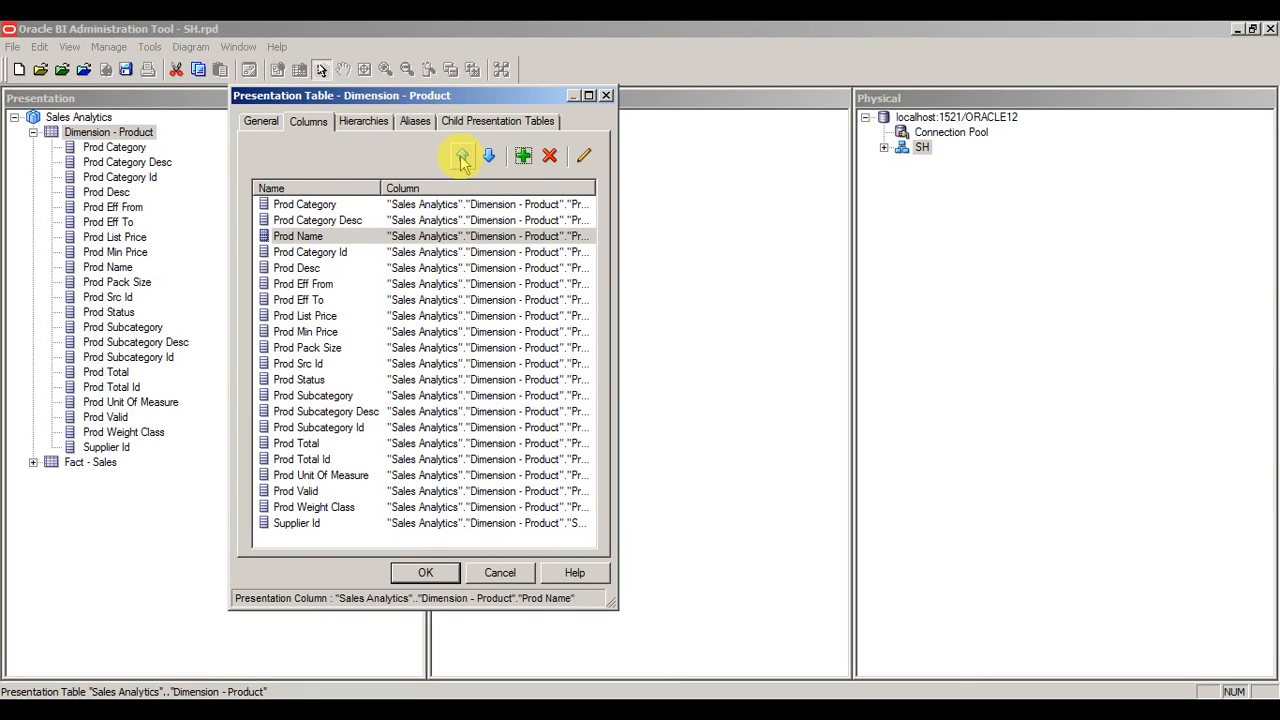
click(462, 156)
click(462, 156)
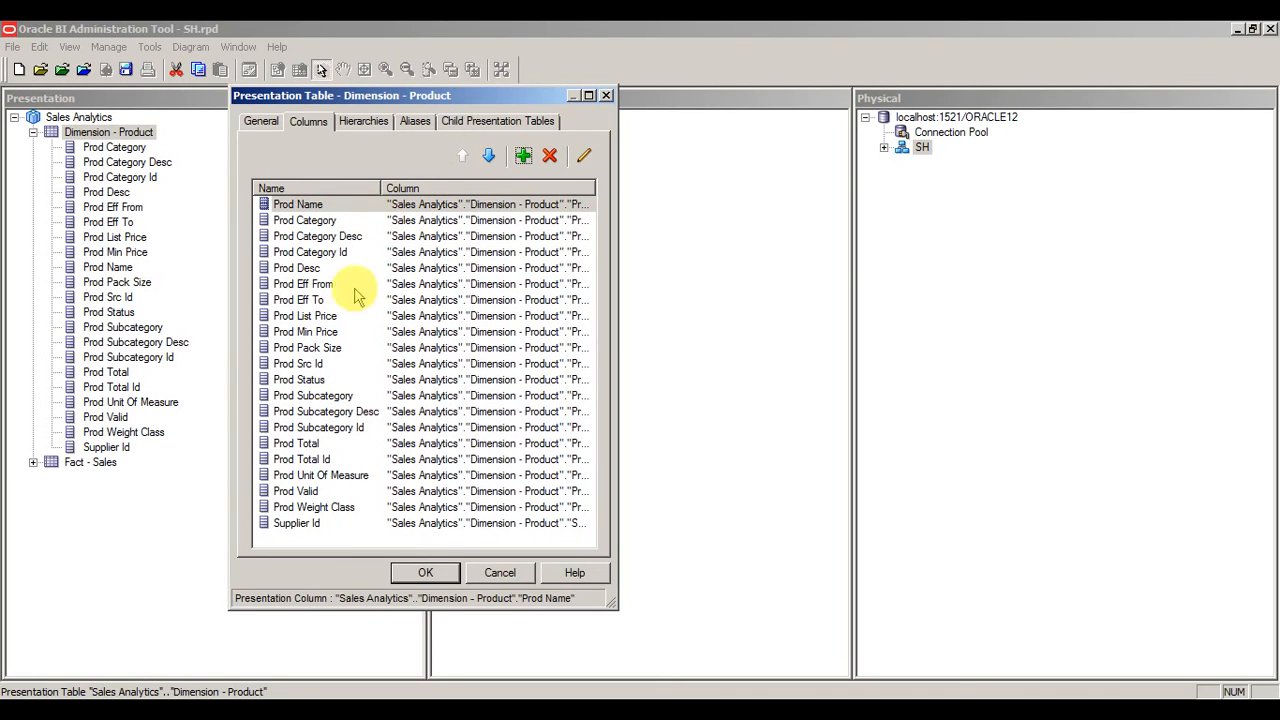
click(425, 573)
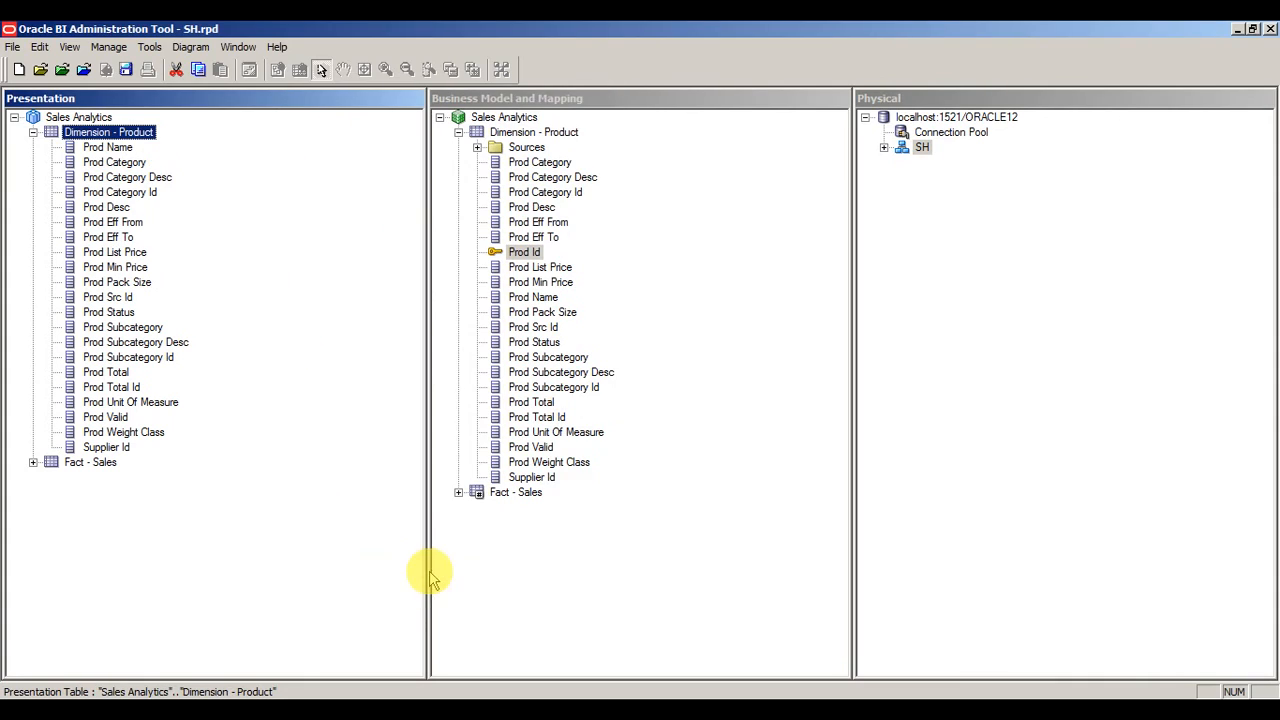
double_click(108, 133)
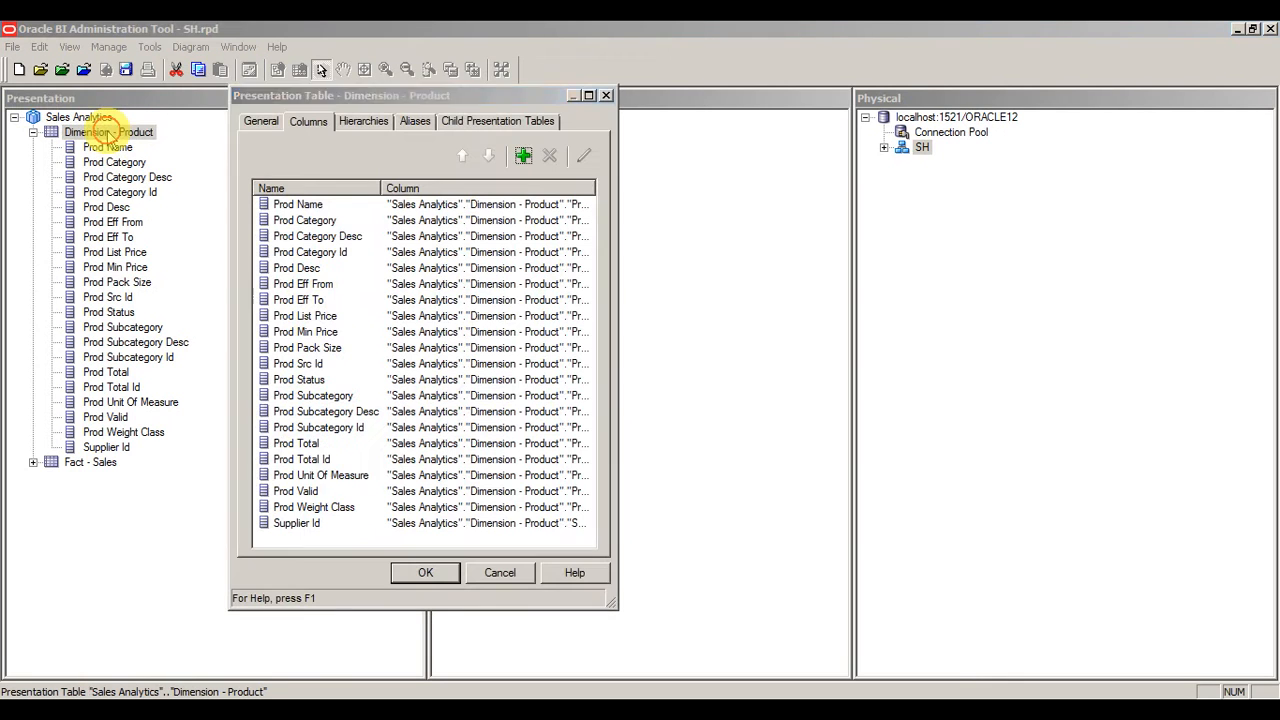
click(260, 121)
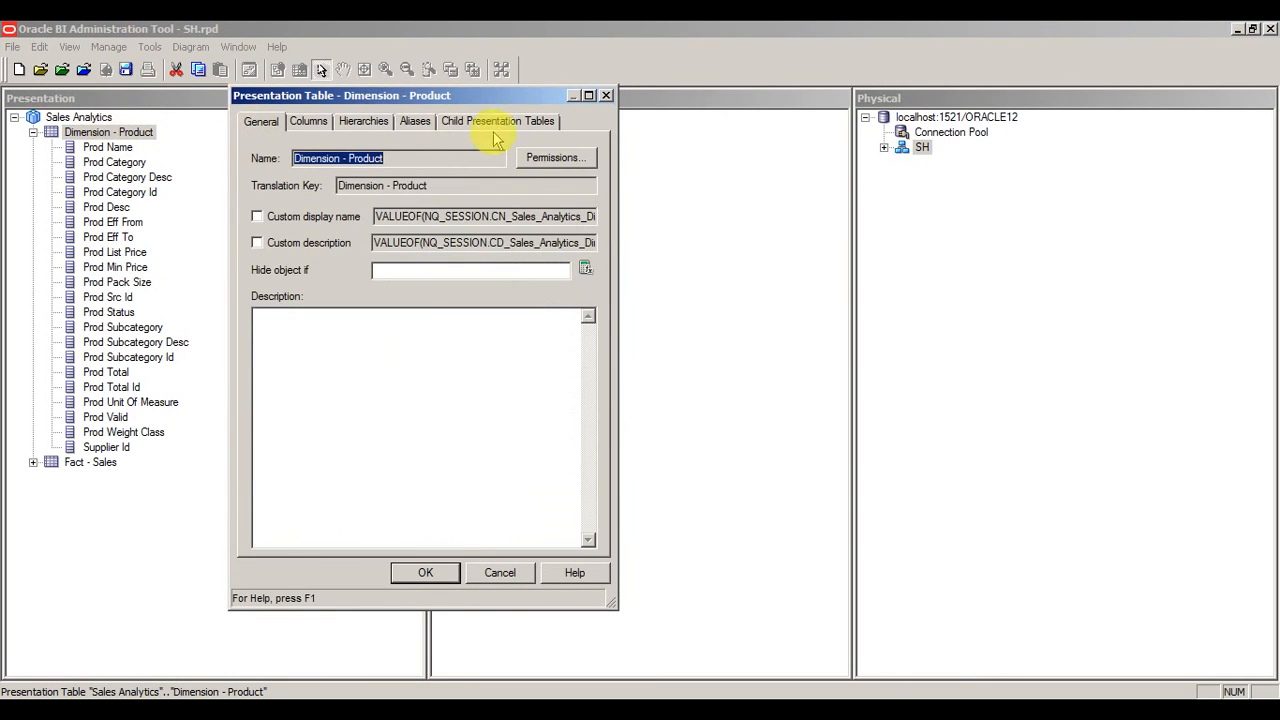
click(577, 164)
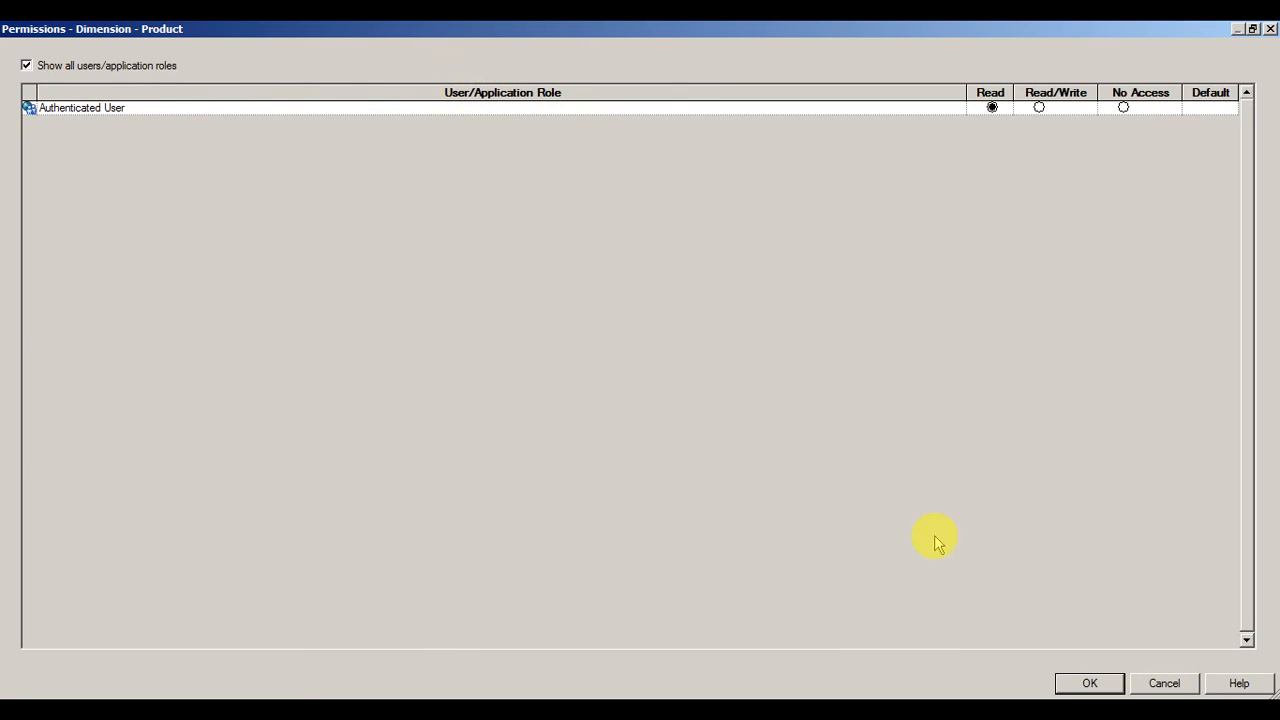
click(1167, 683)
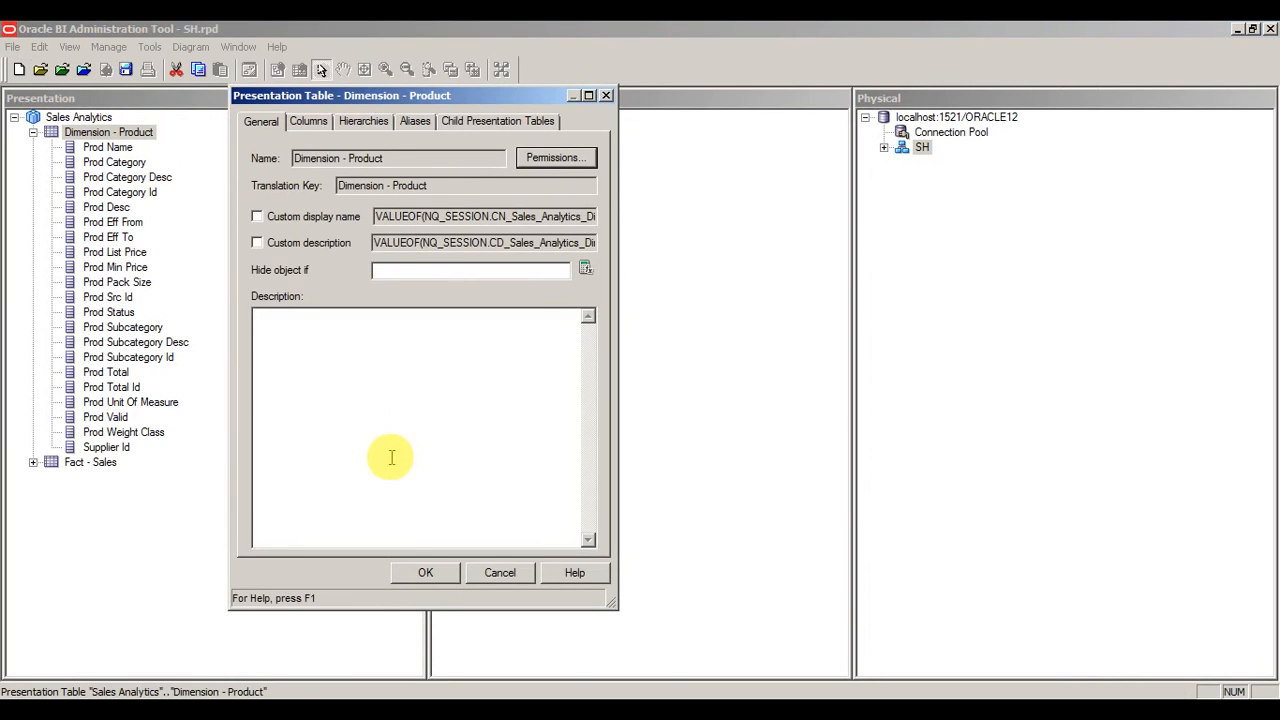
click(425, 573)
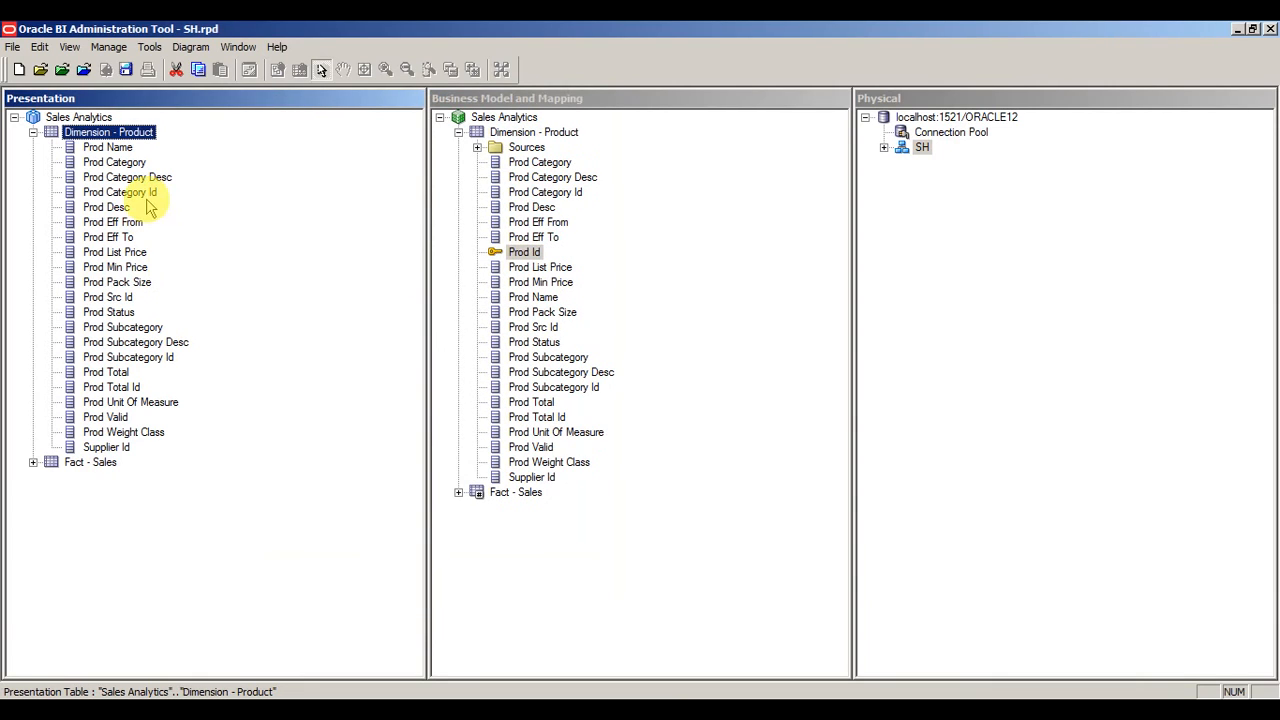
- Compare the Dimension - Product presentation columns with the business model and SH physical tables
click(33, 132)
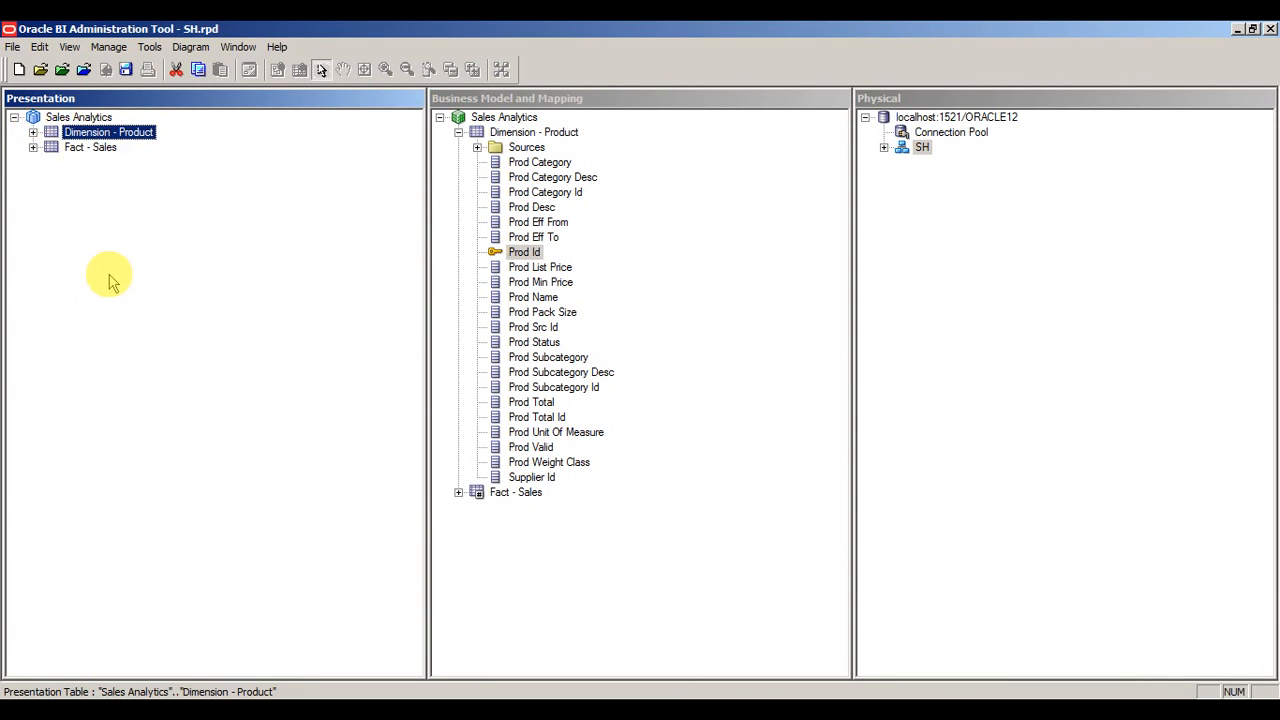
click(106, 277)
click(163, 284)
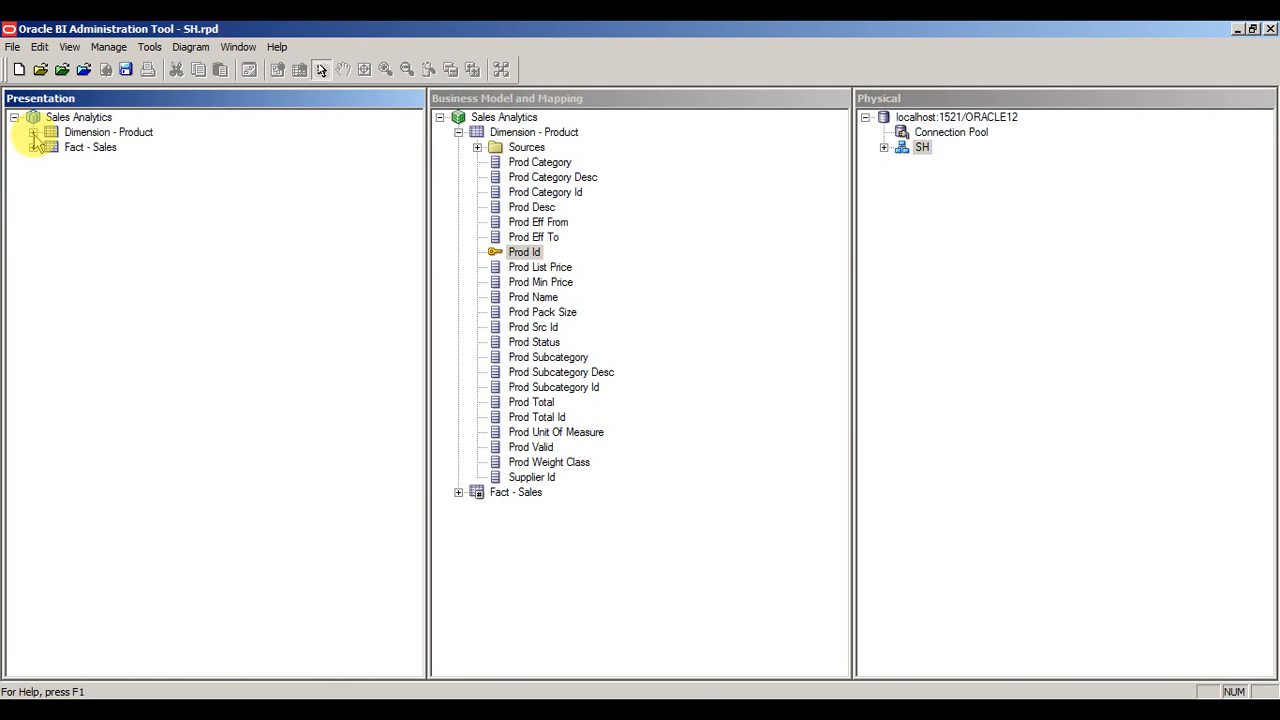
click(33, 132)
click(90, 267)
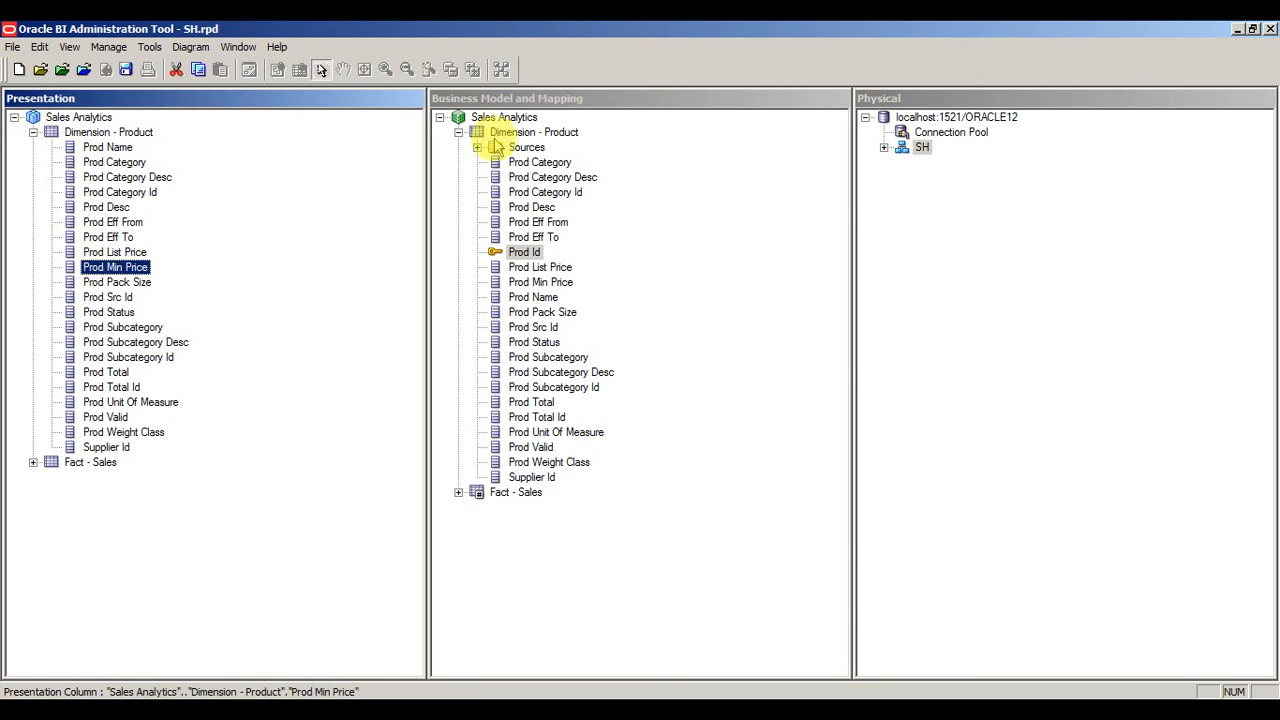
click(545, 192)
click(520, 389)
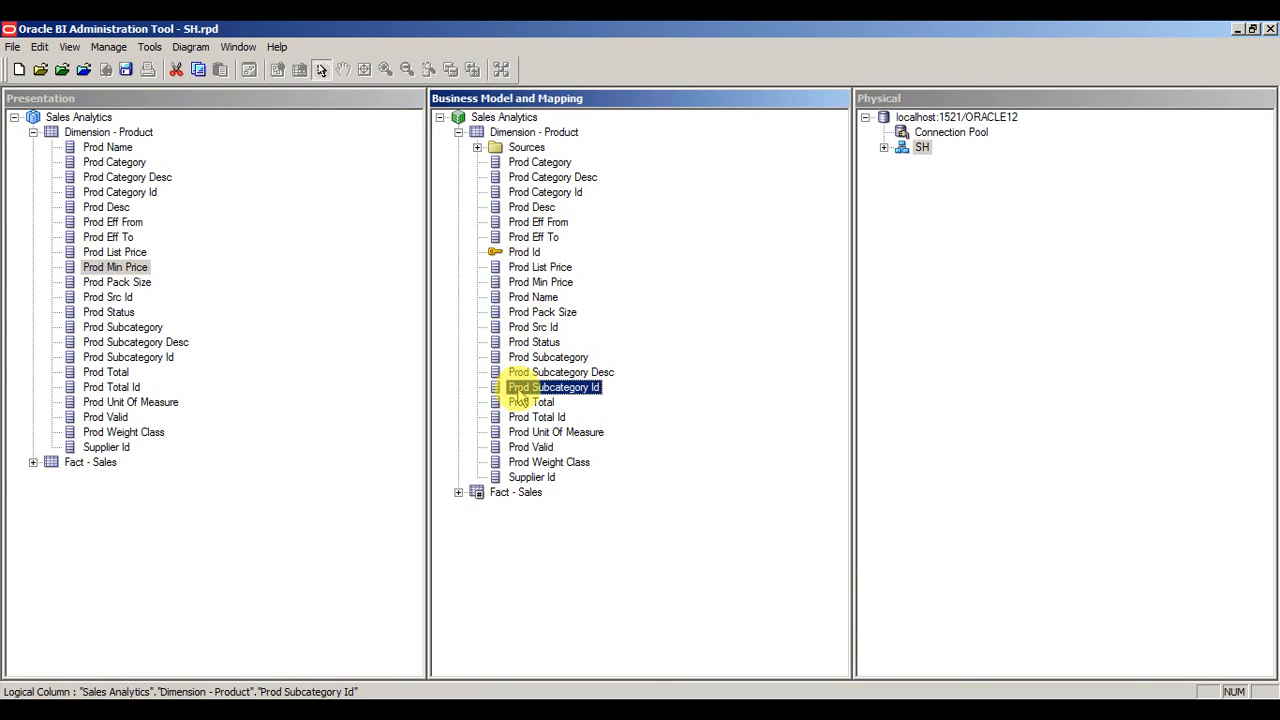
click(884, 148)
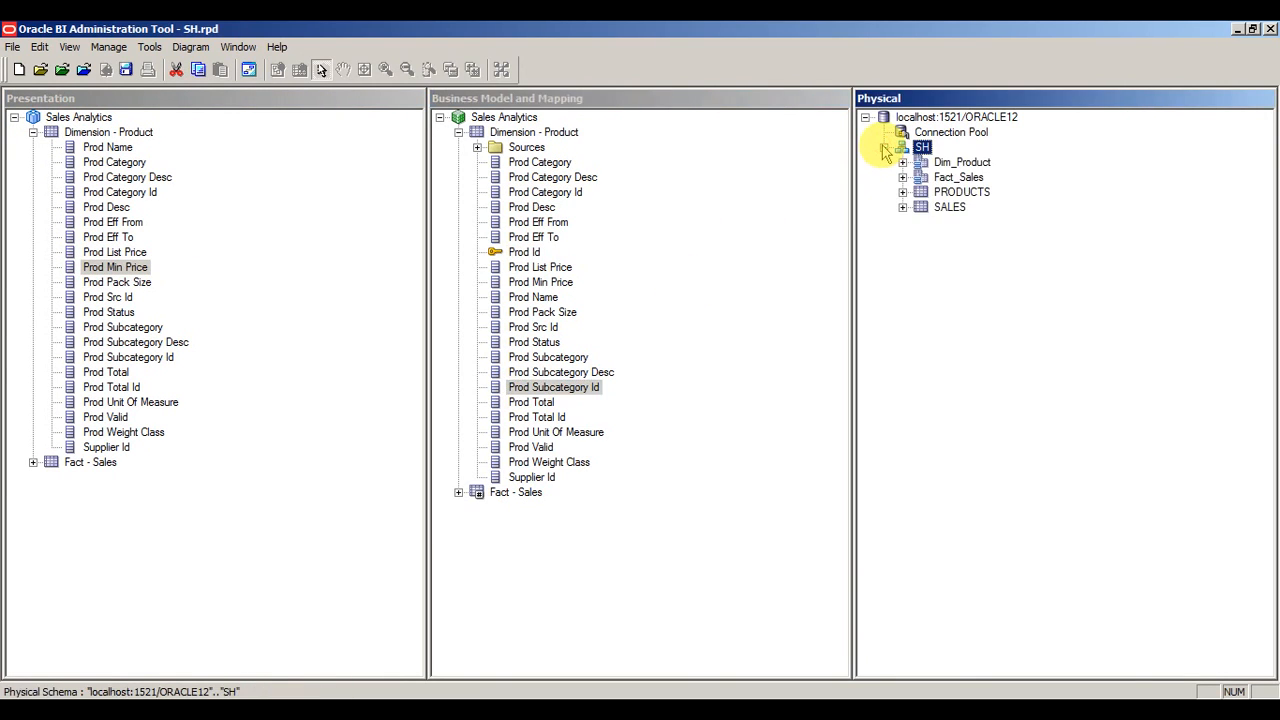
click(196, 300)
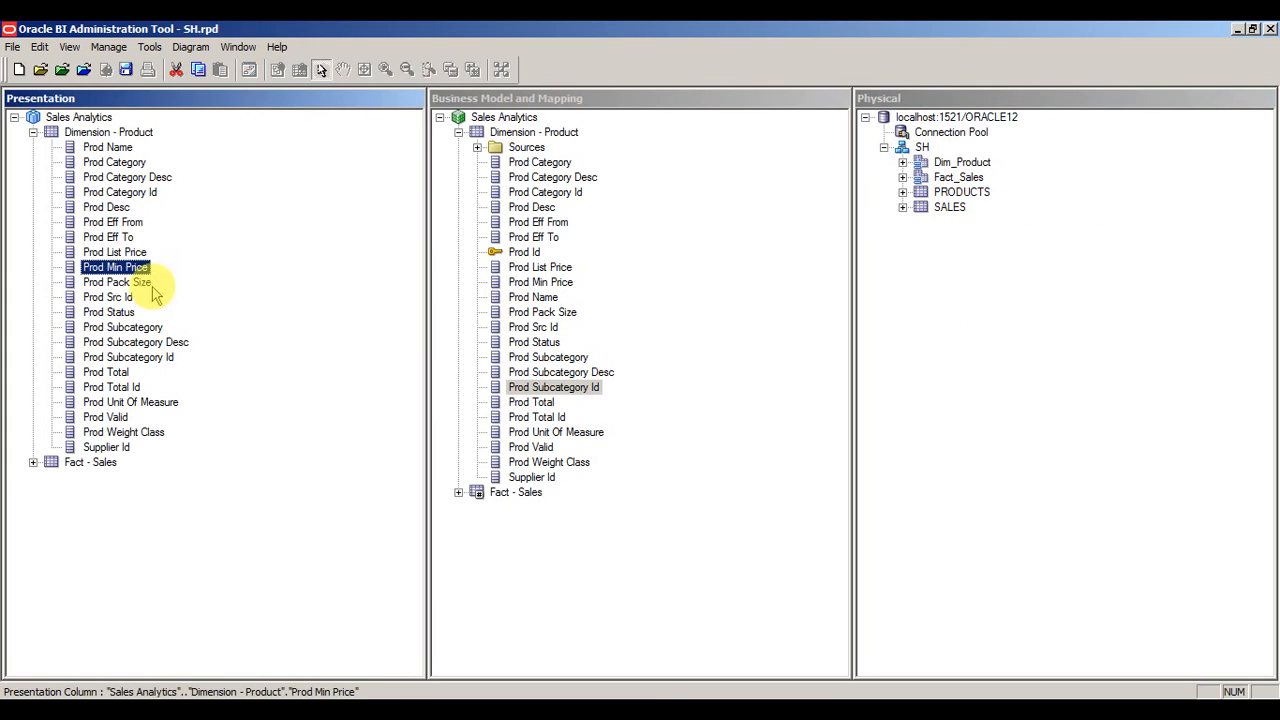
click(33, 132)
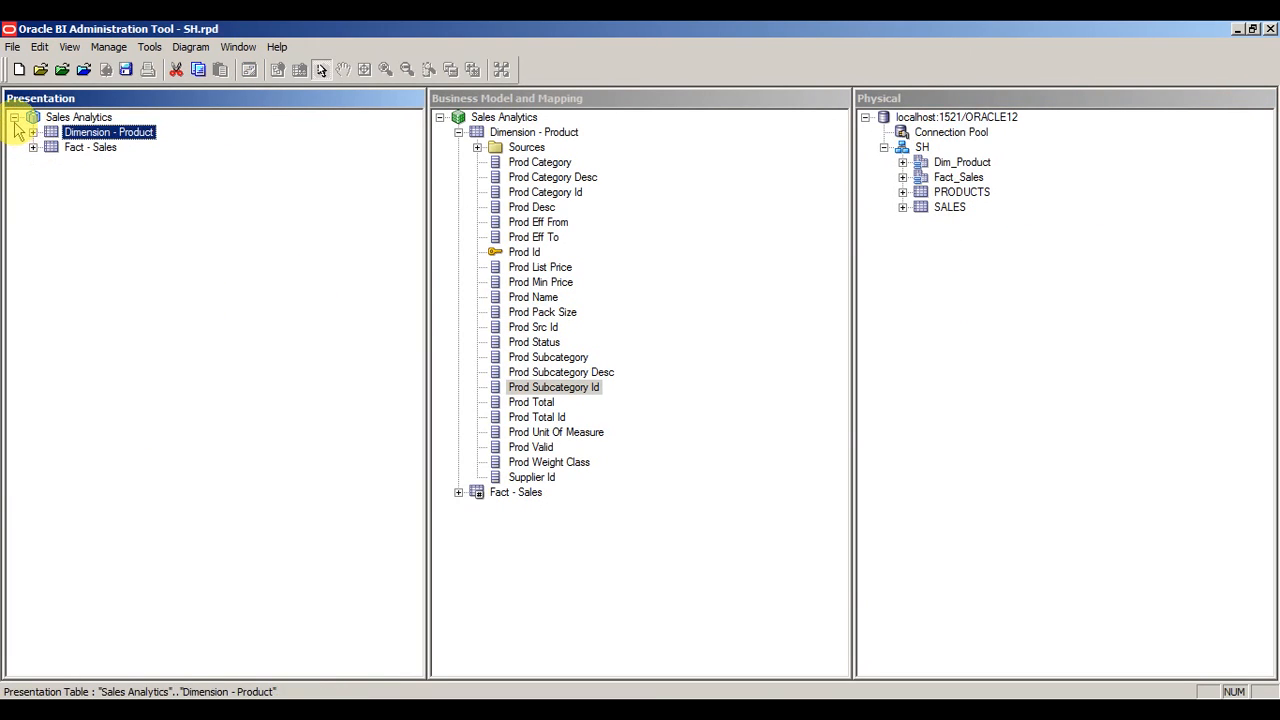
click(15, 118)
click(14, 118)
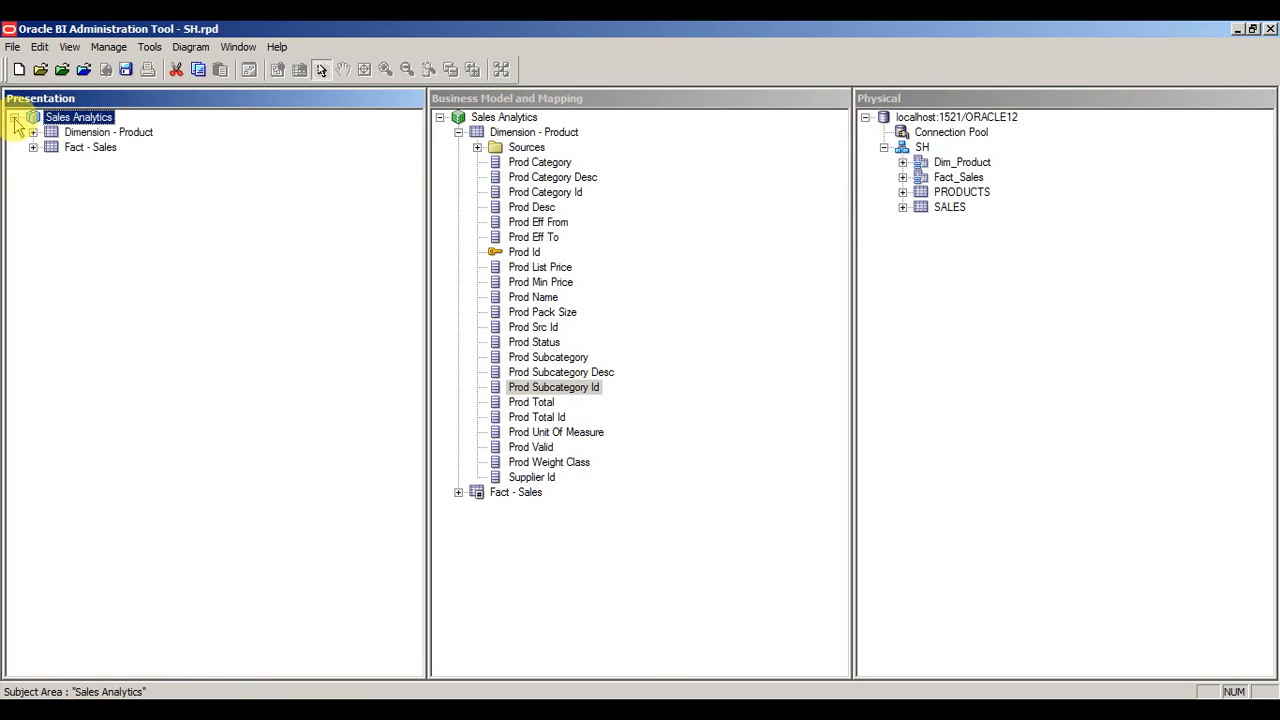
click(99, 264)
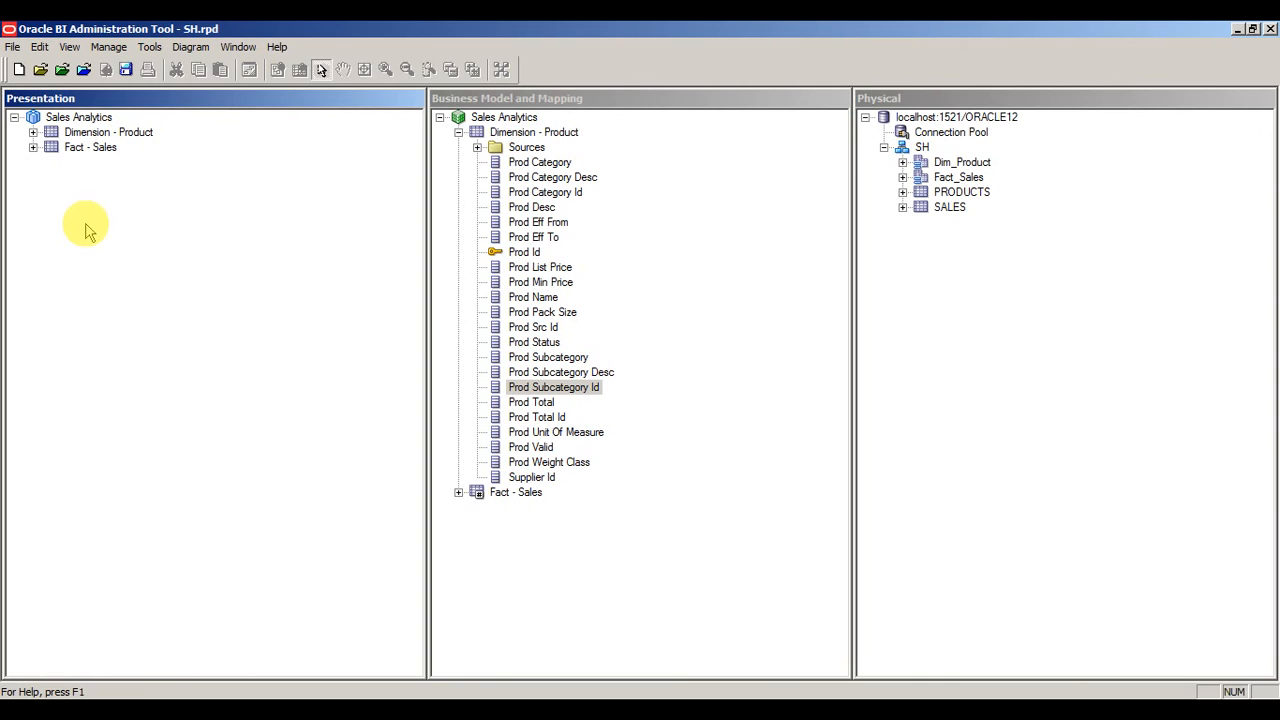
- Review the Dimension - Product and Fact - Sales presentation columns, then collapse Sales Analytics
click(78, 118)
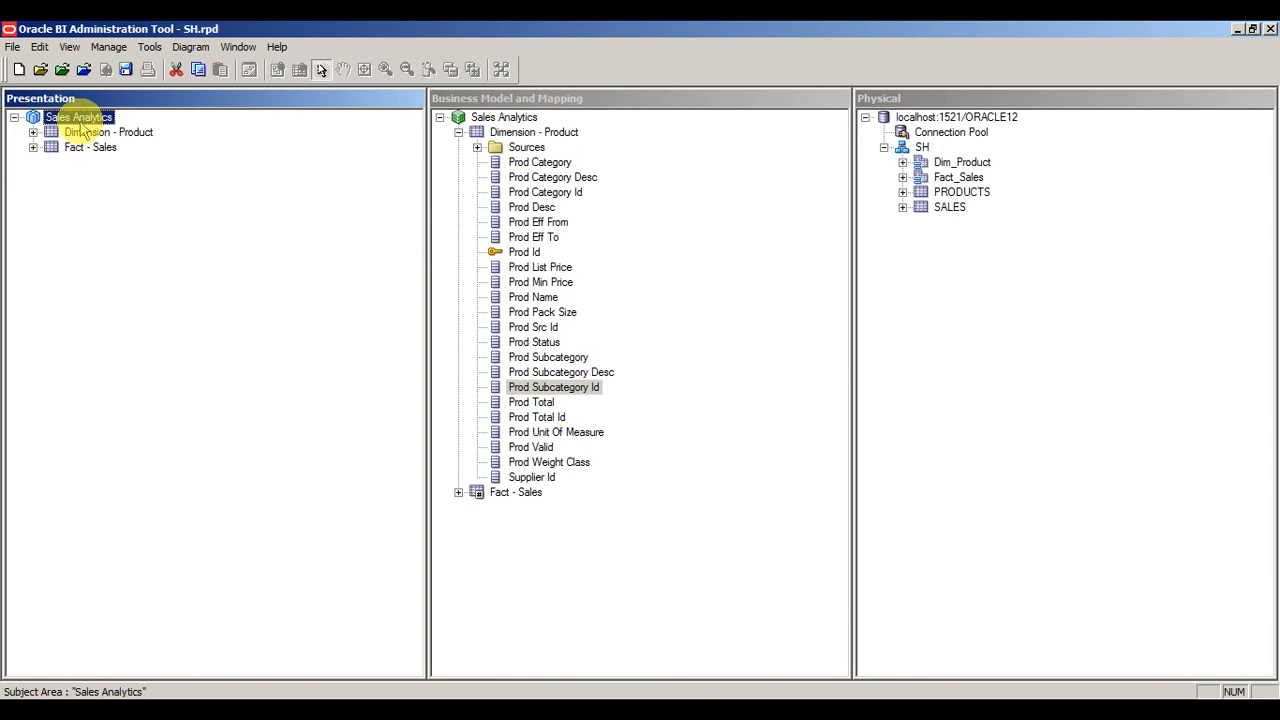
click(86, 133)
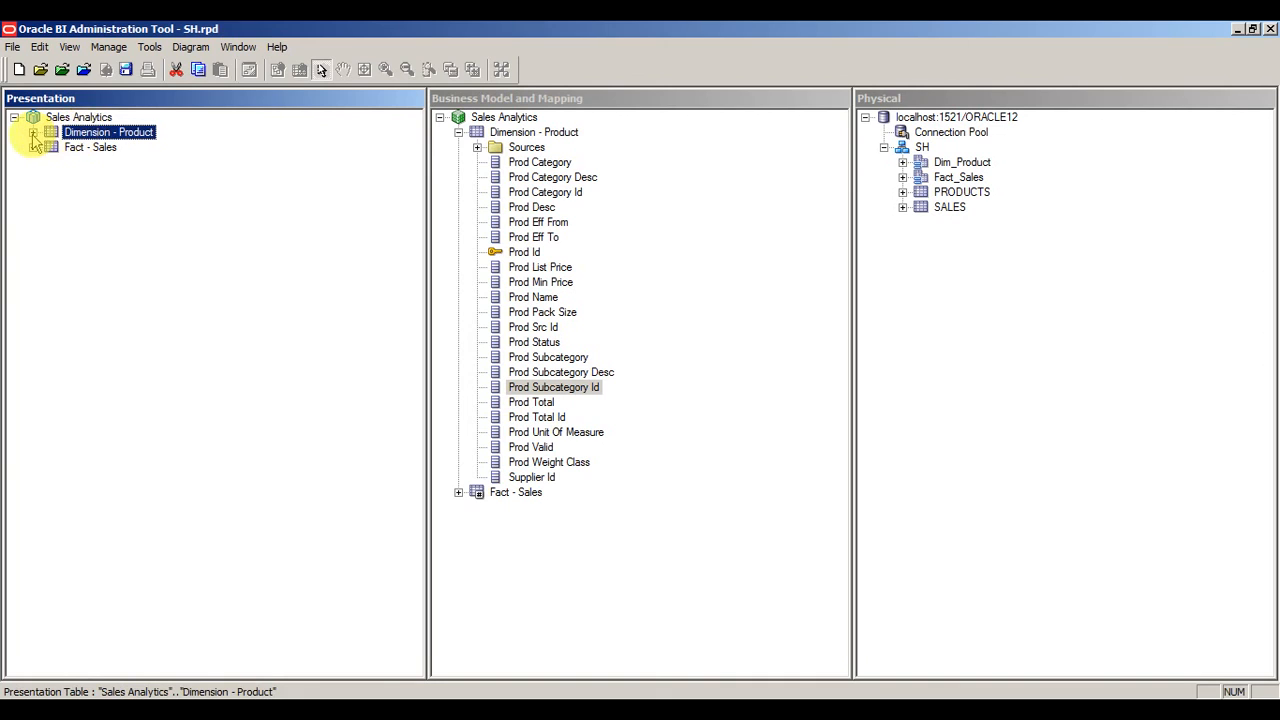
click(33, 132)
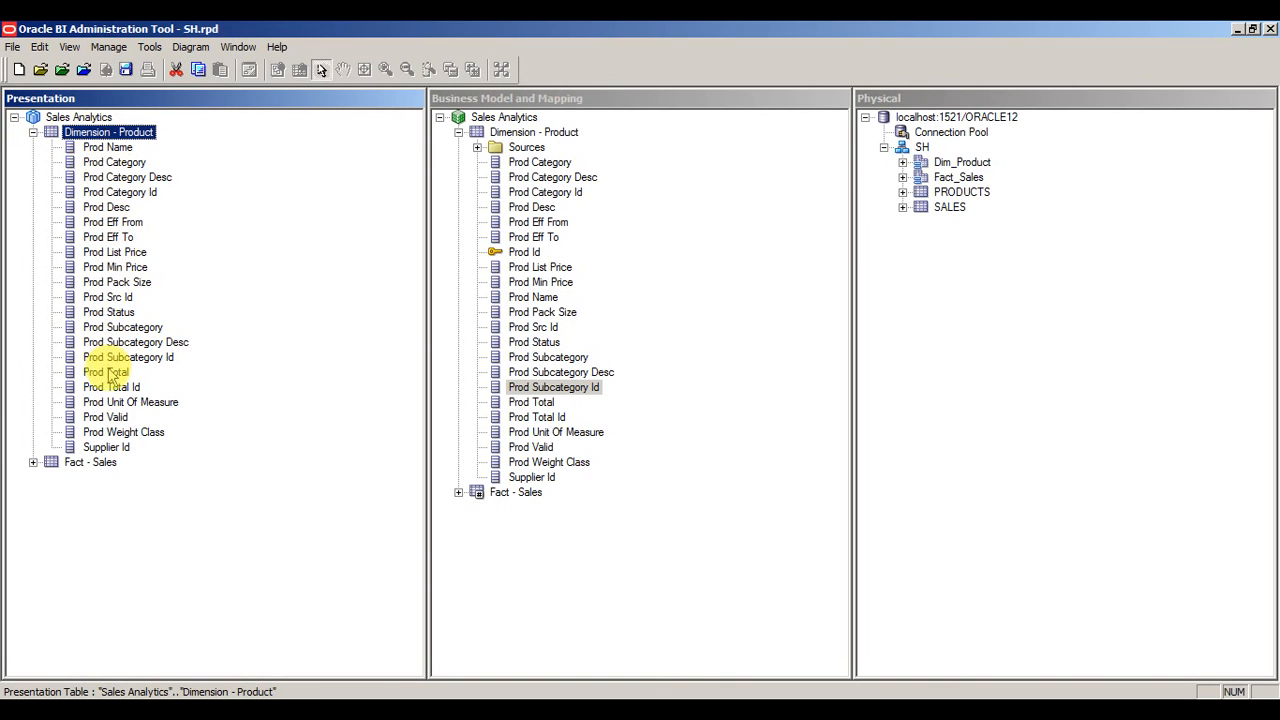
click(33, 132)
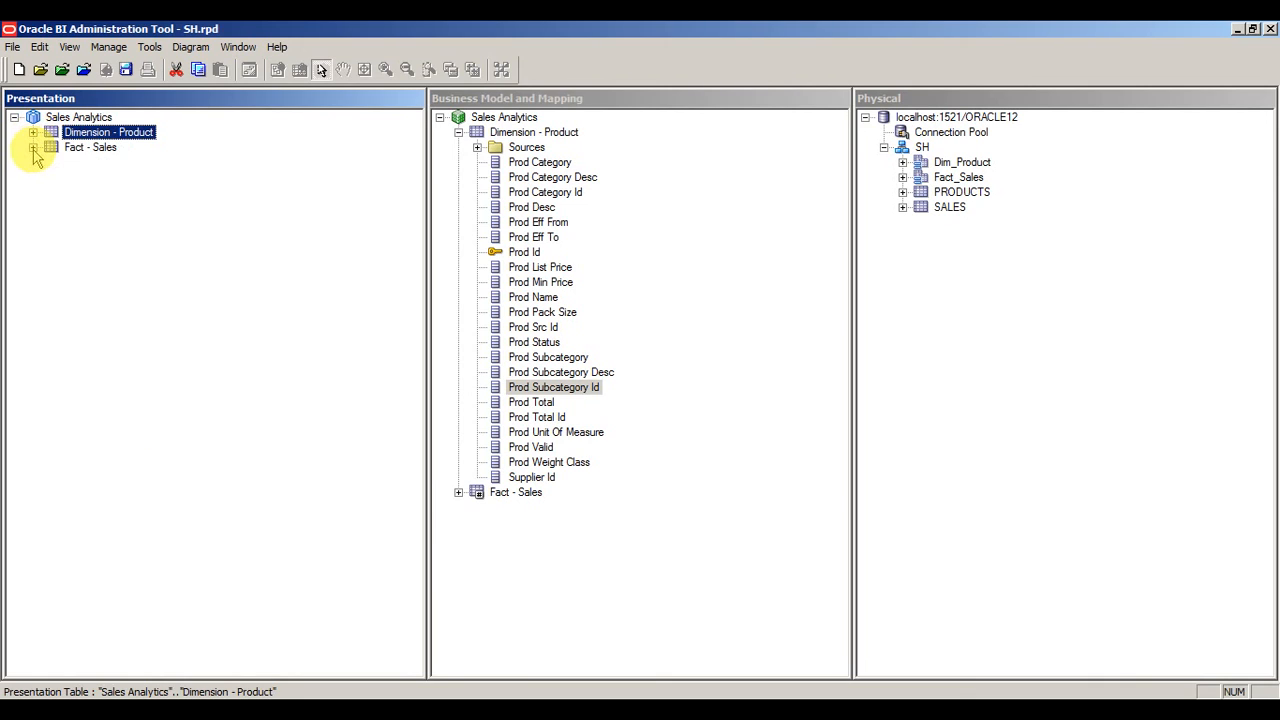
click(33, 147)
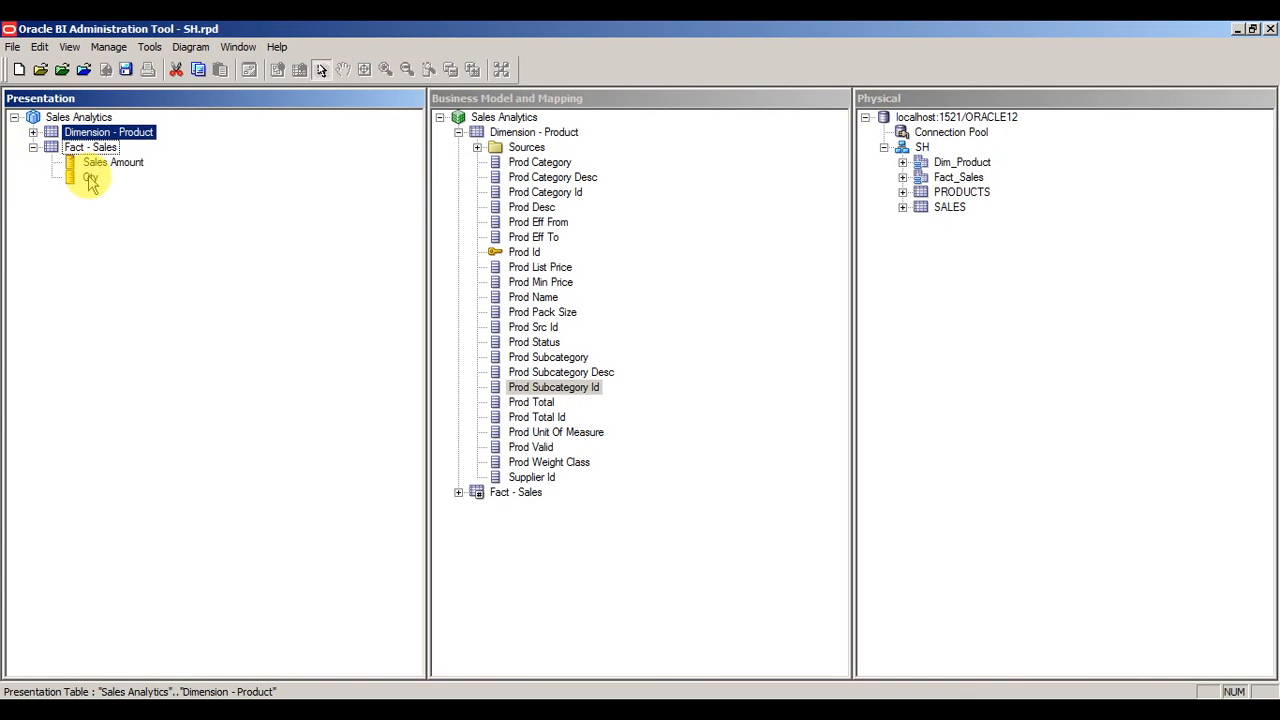
click(33, 147)
click(31, 168)
click(14, 117)
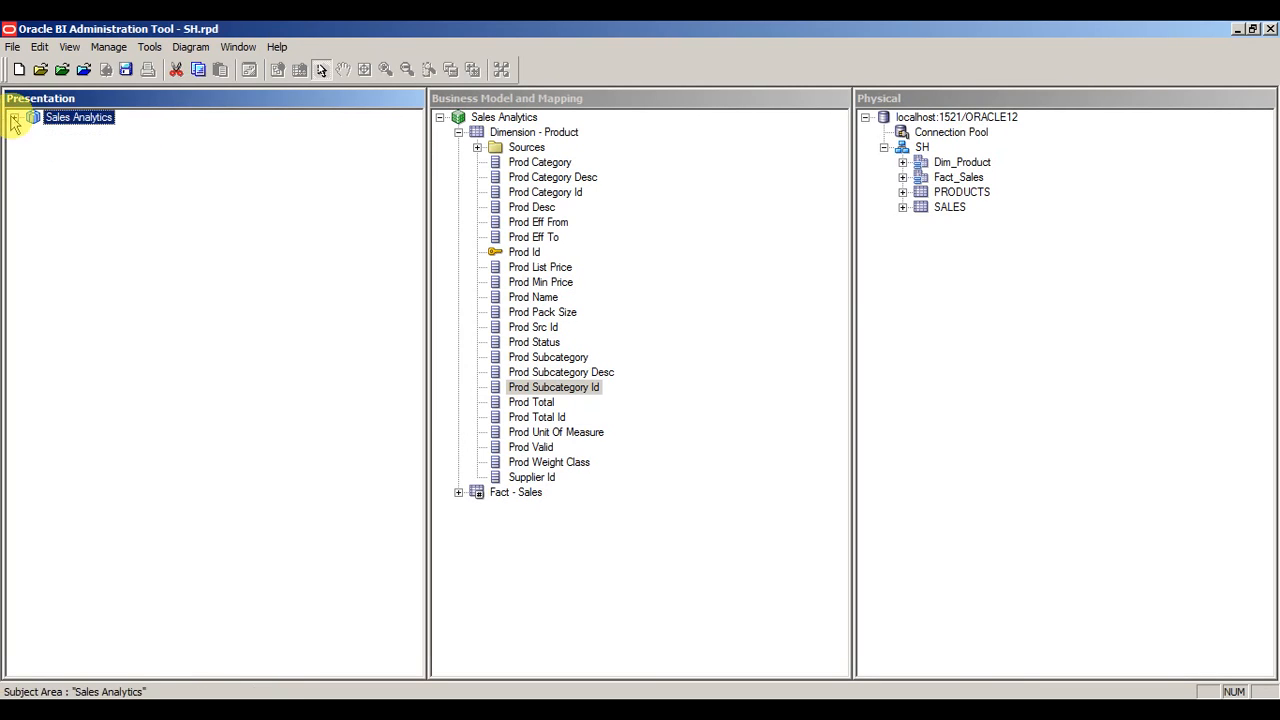
- Collapse Dimension - Product and the Sales Analytics business model tree
click(100, 238)
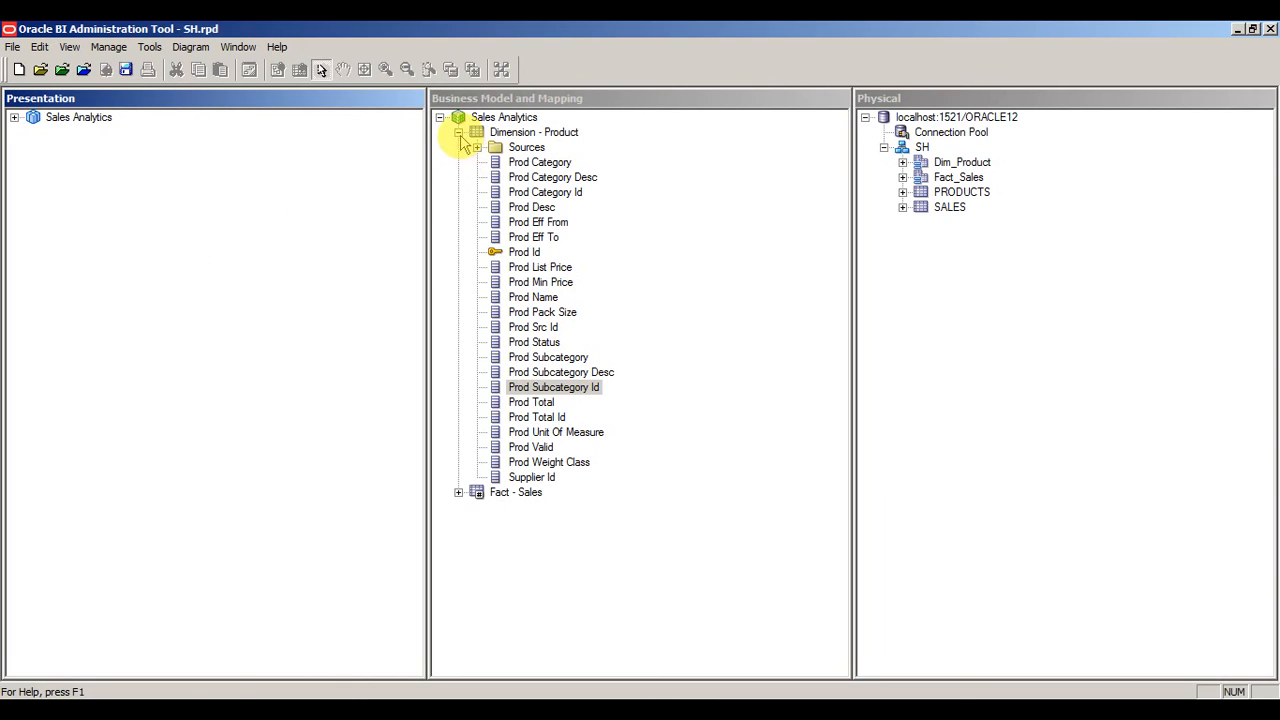
click(458, 132)
click(439, 117)
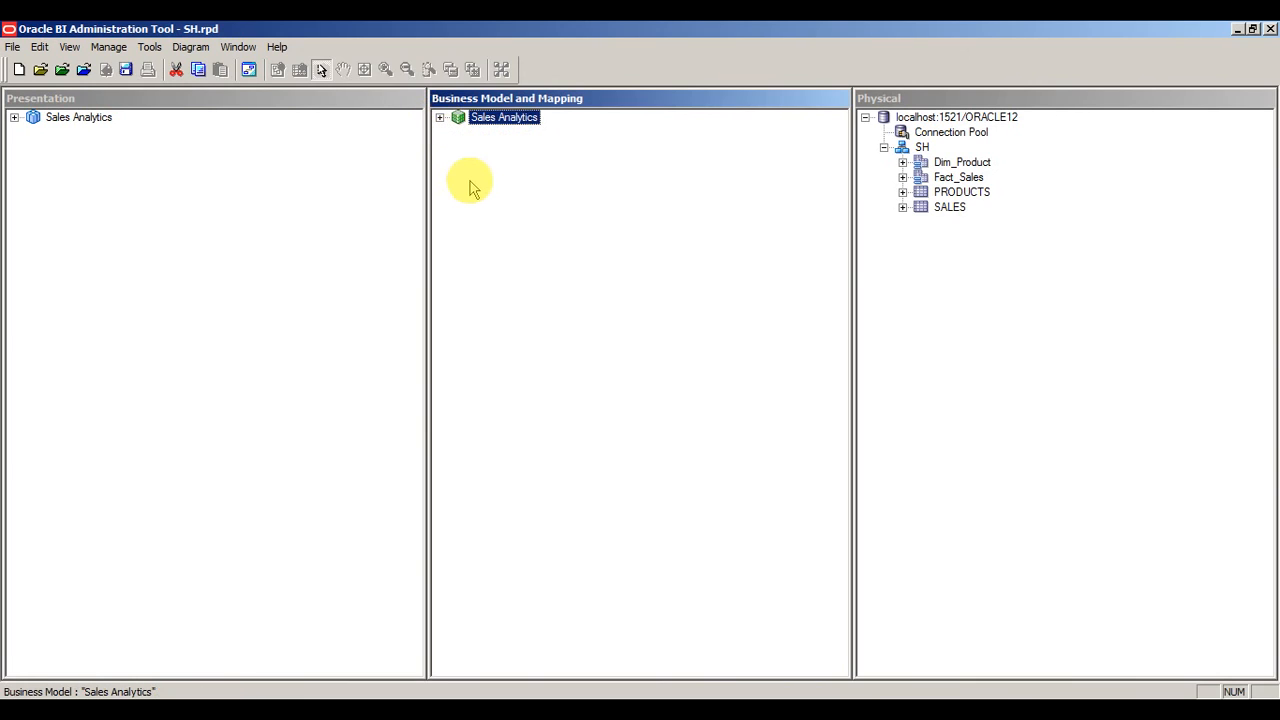
click(472, 188)
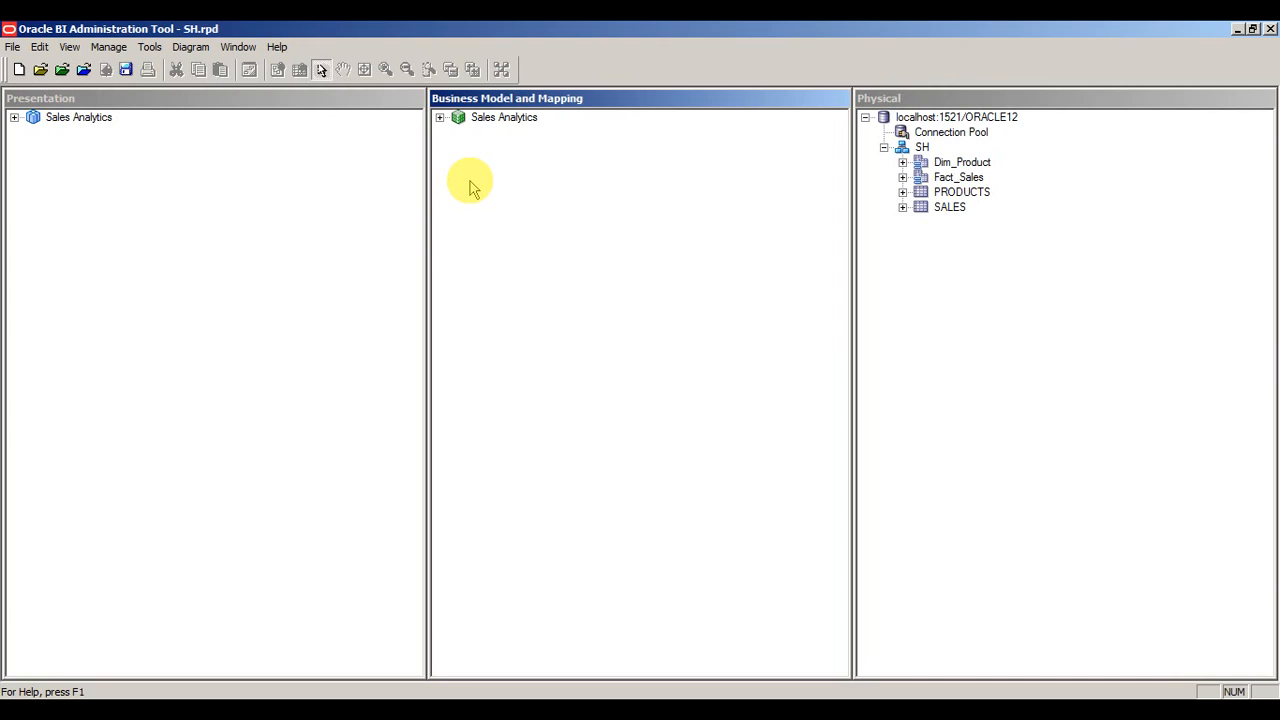
- Run Check Global Consistency on SH.rpd and acknowledge the clean result
click(12, 48)
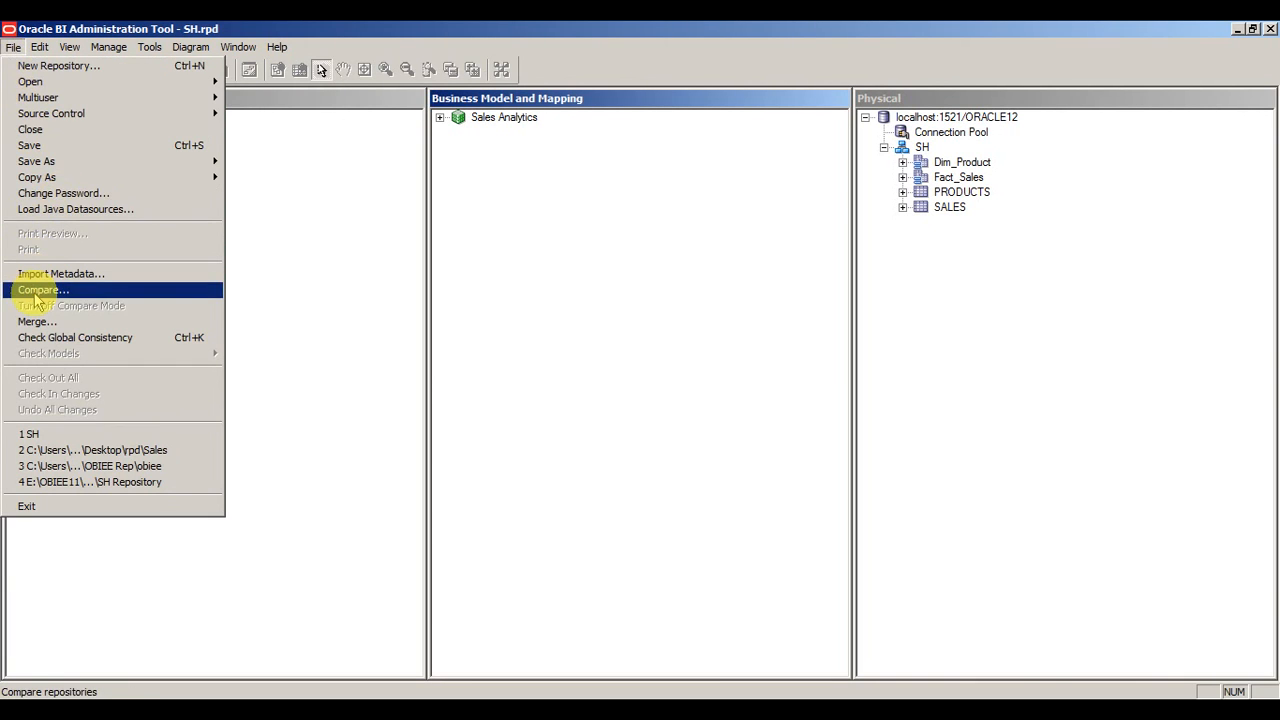
click(60, 340)
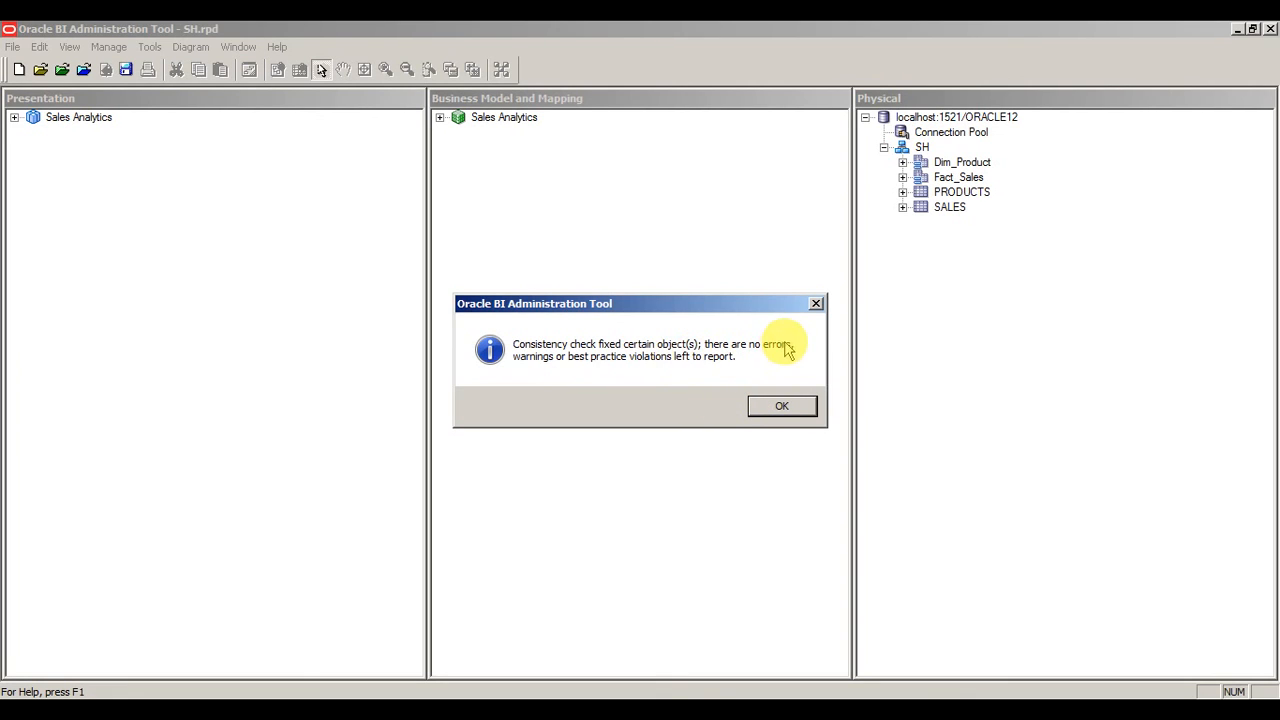
click(780, 406)
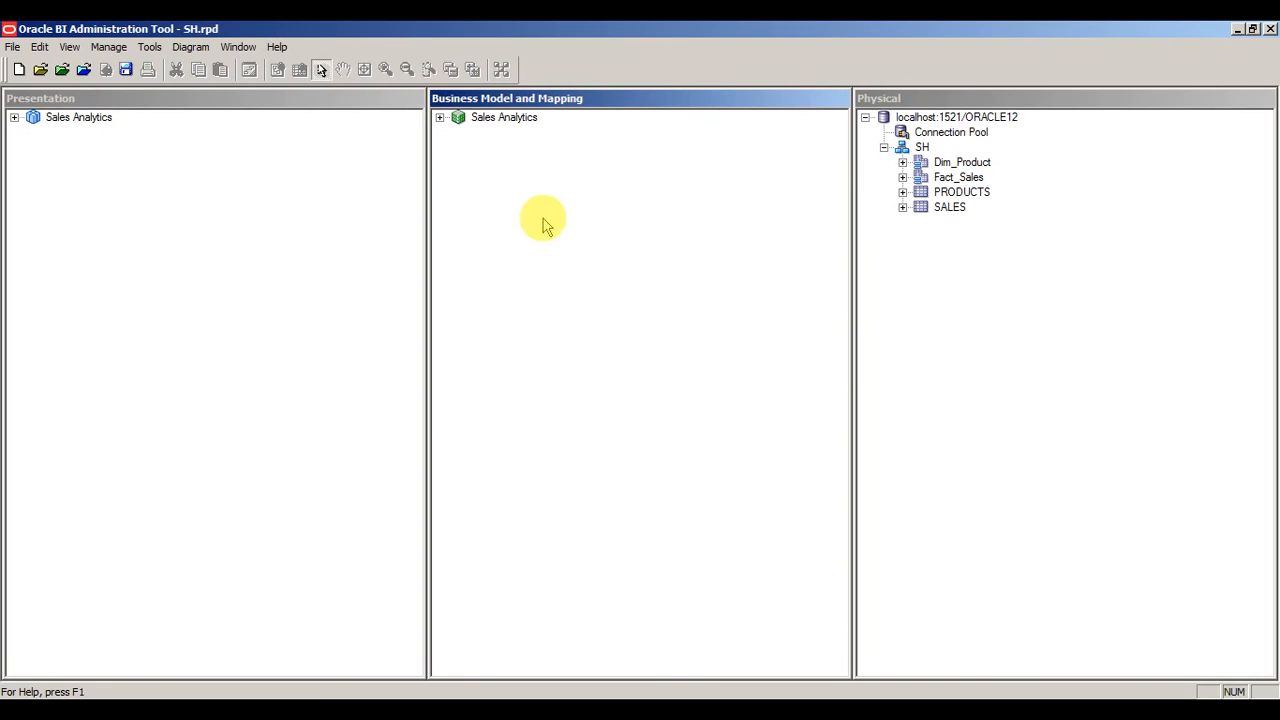
- Delete the join between Fact - Sales and Dimension - Product in the Sales Analytics whole diagram
click(440, 118)
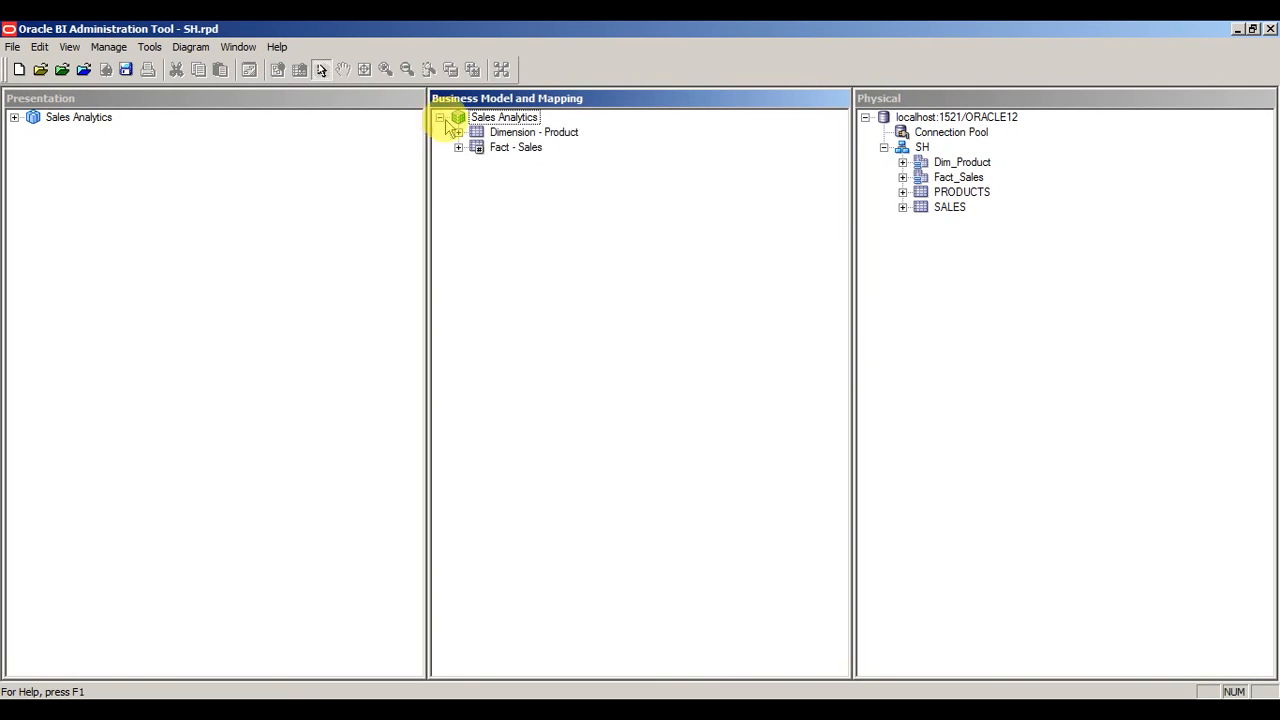
right_click(511, 121)
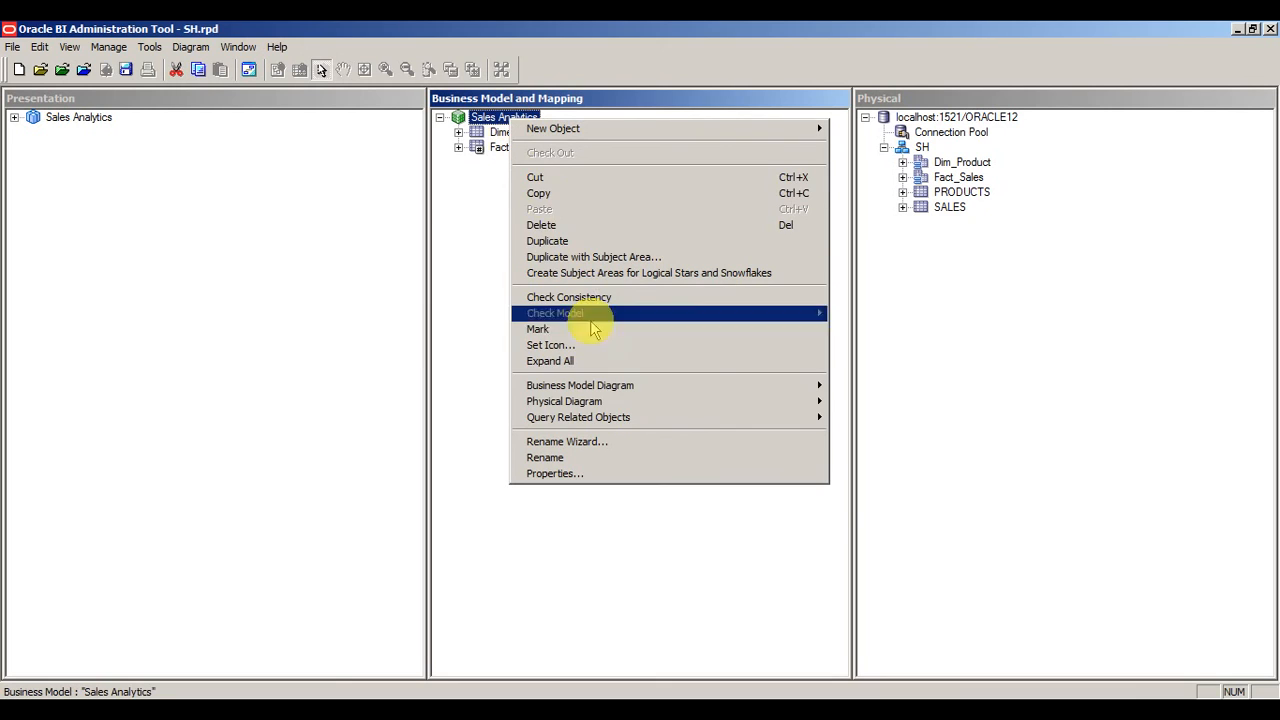
mouse_move(591, 390)
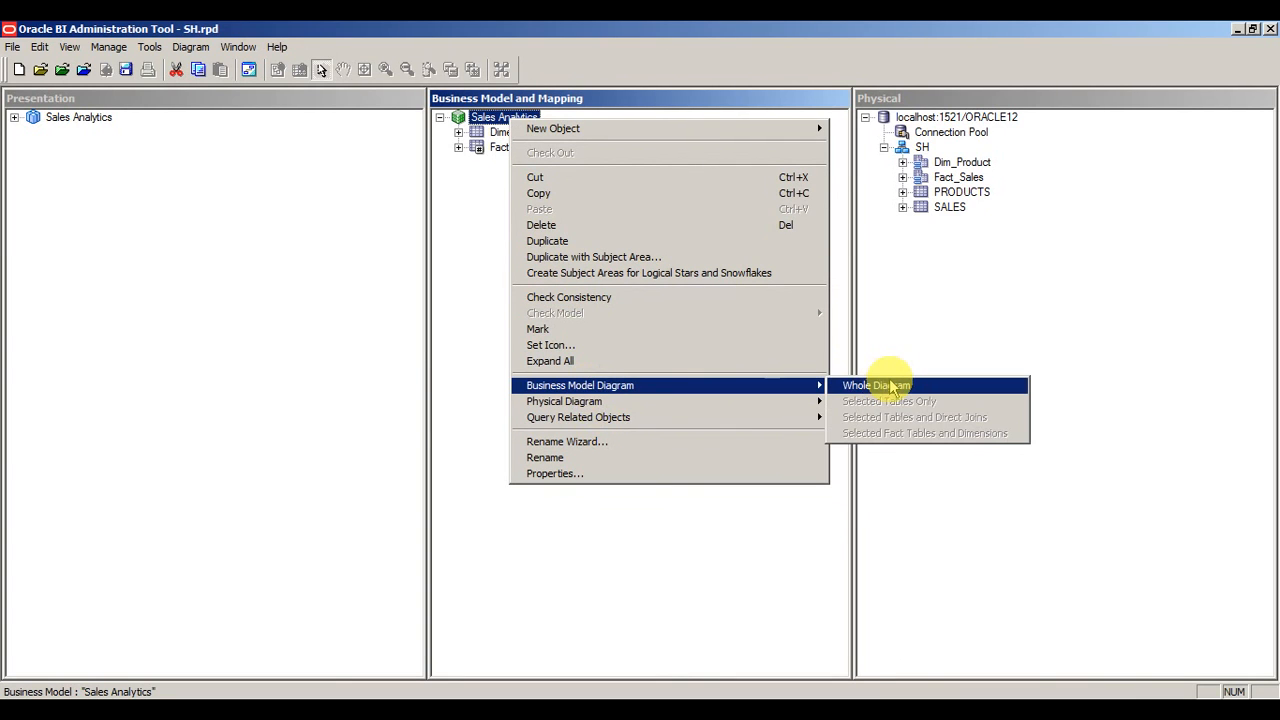
click(892, 385)
click(603, 376)
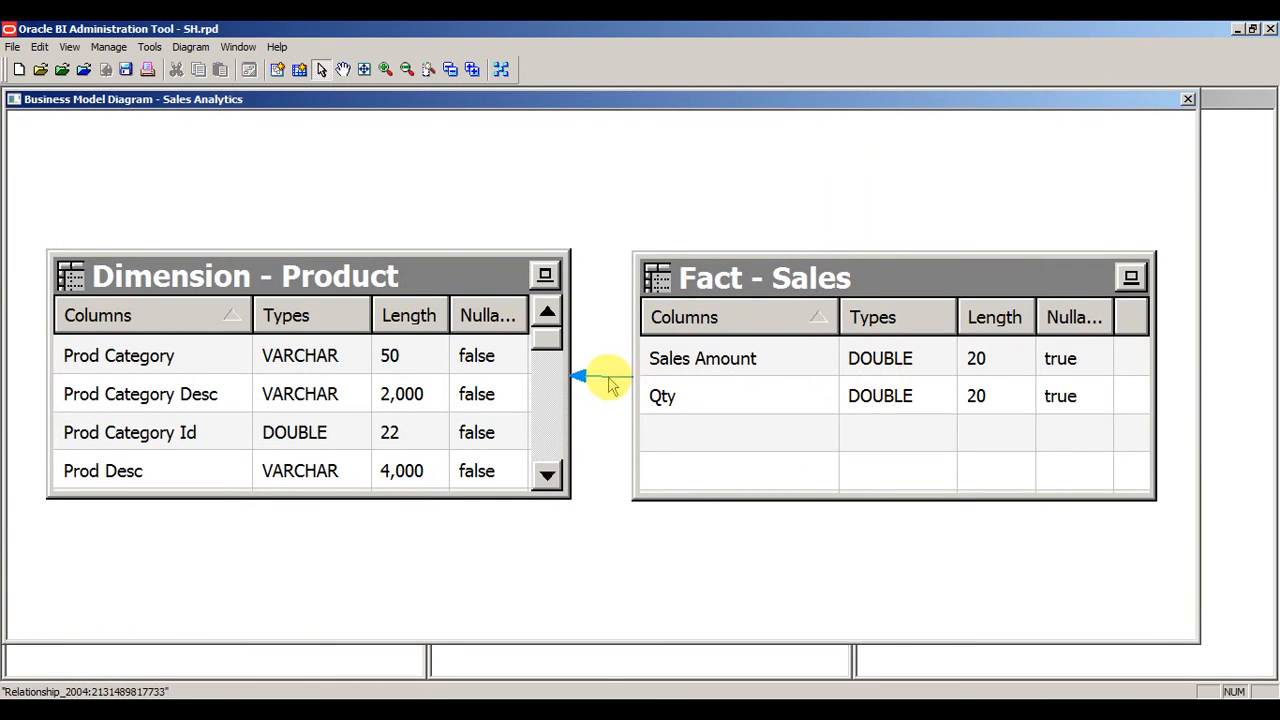
key(Delete)
key(Return)
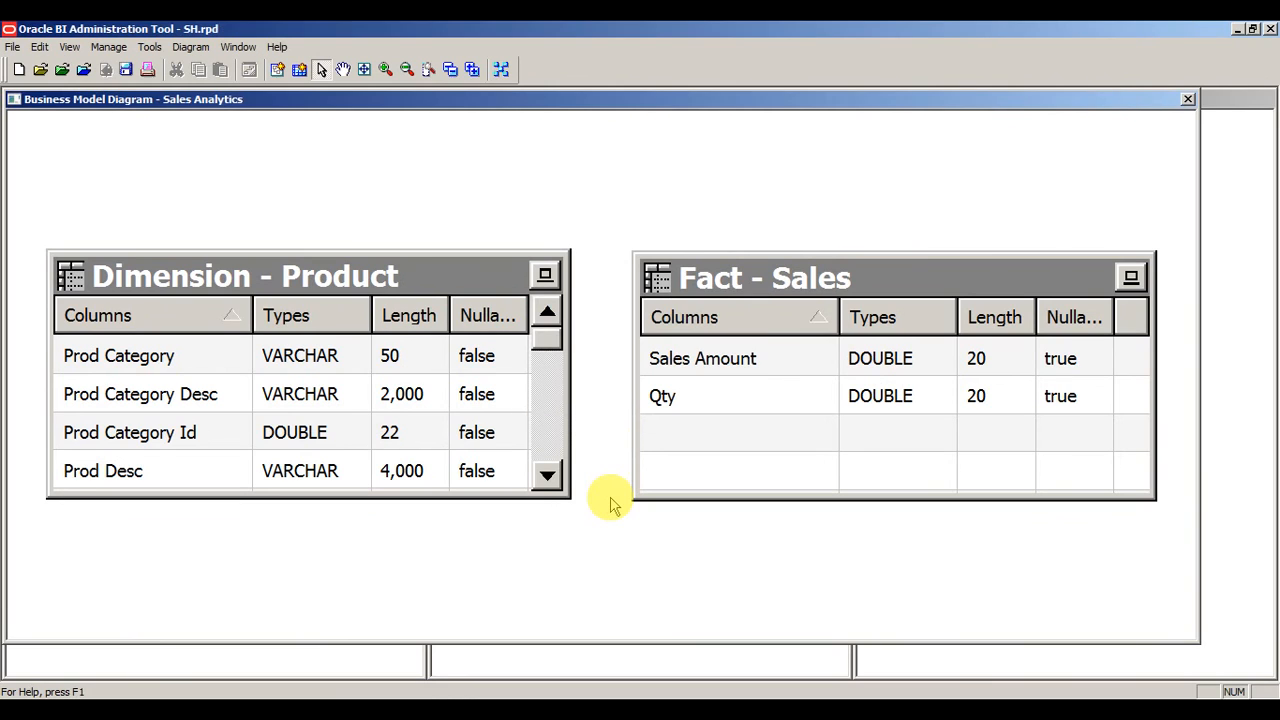
click(1188, 99)
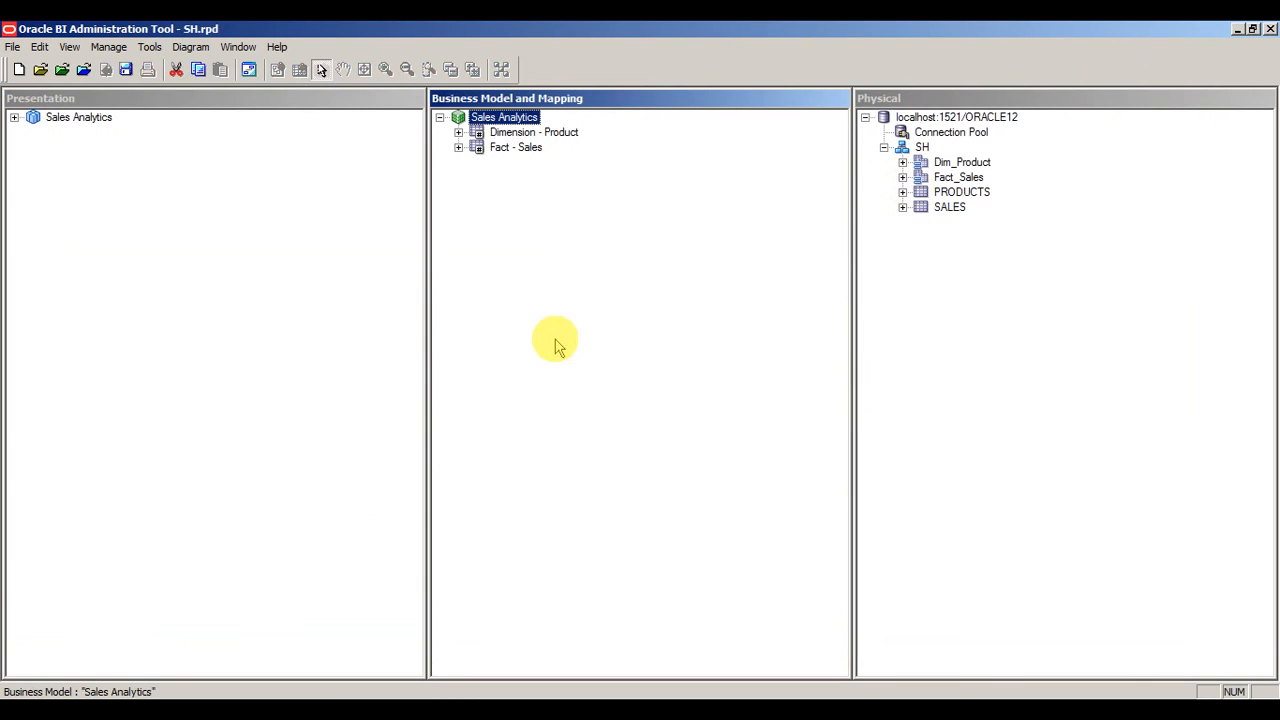
click(13, 47)
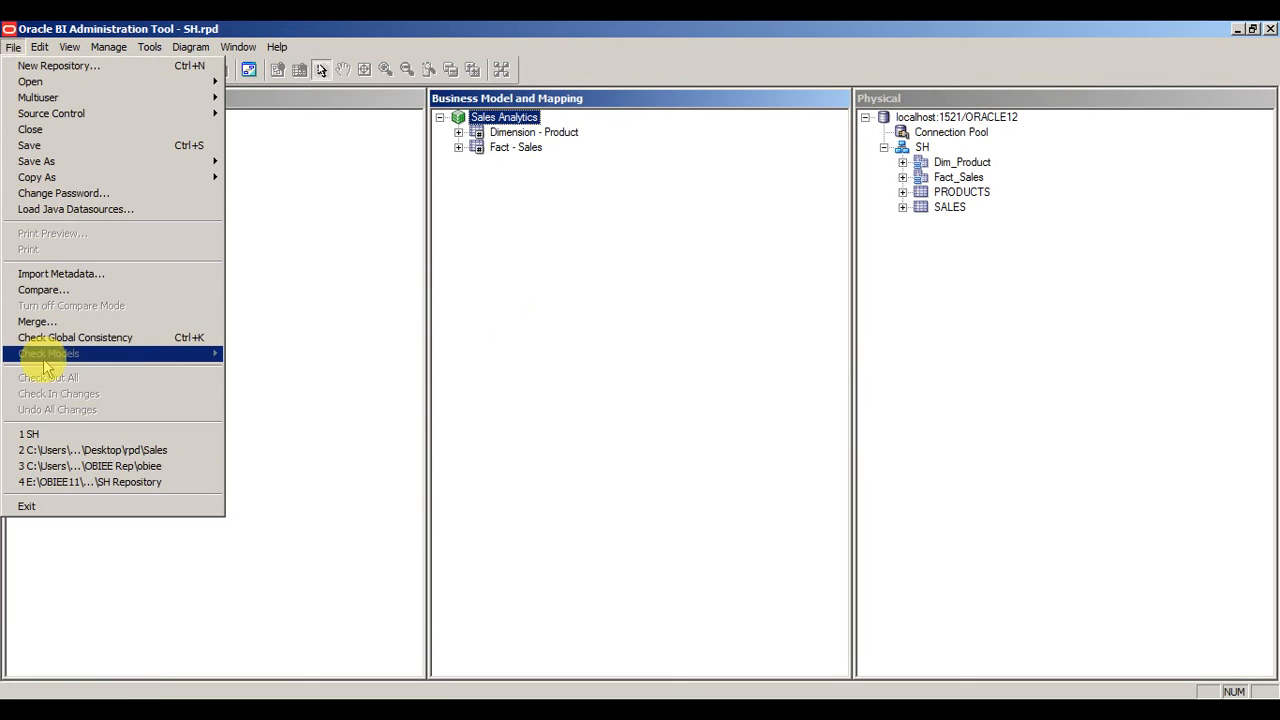
click(36, 337)
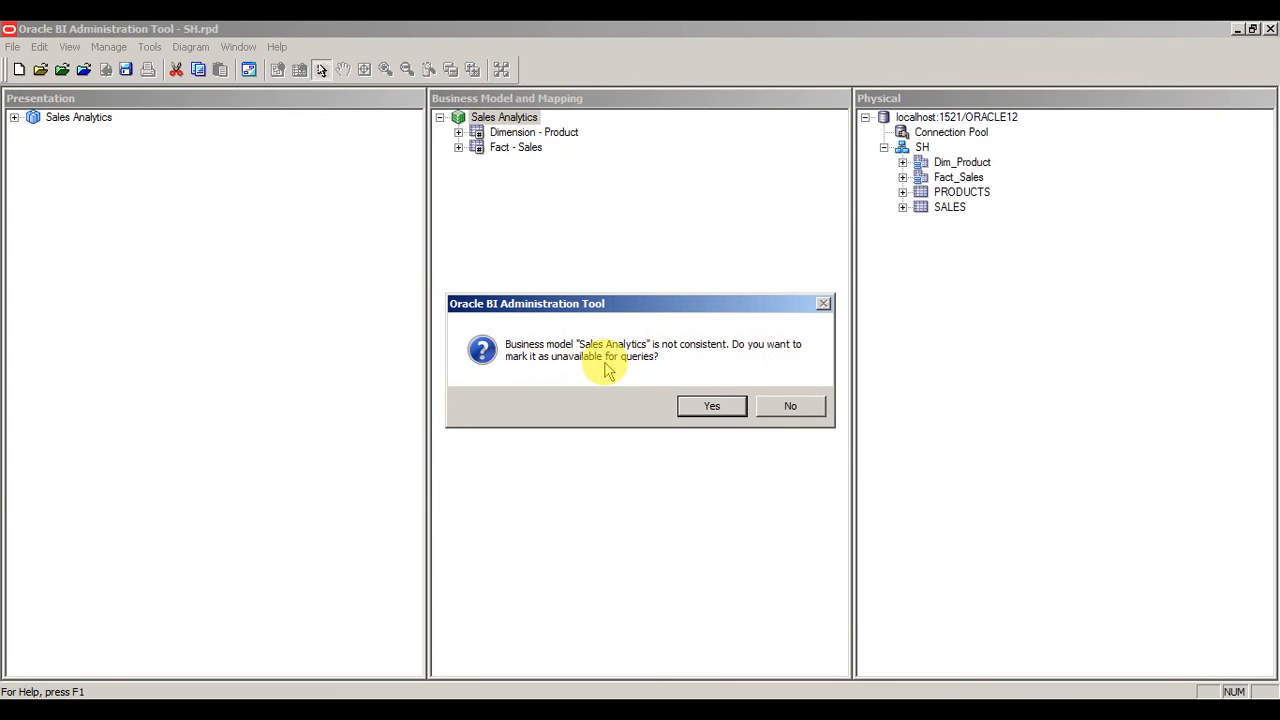
click(784, 406)
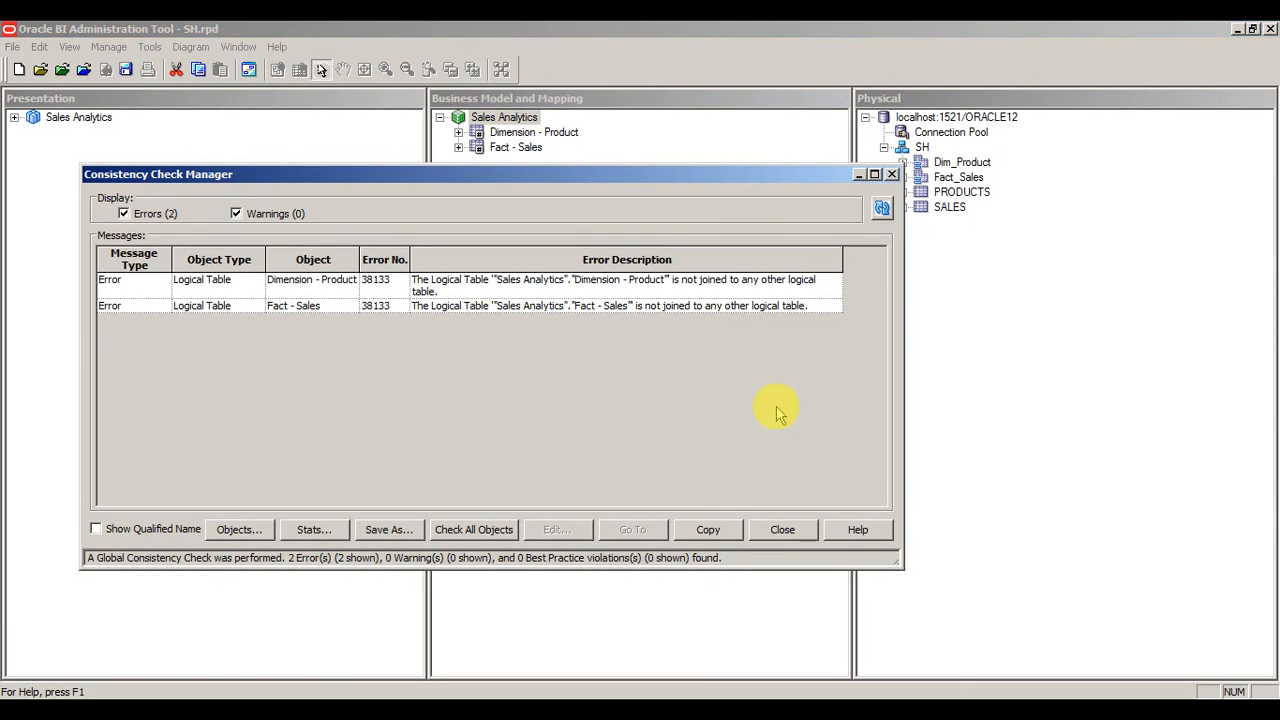
click(112, 290)
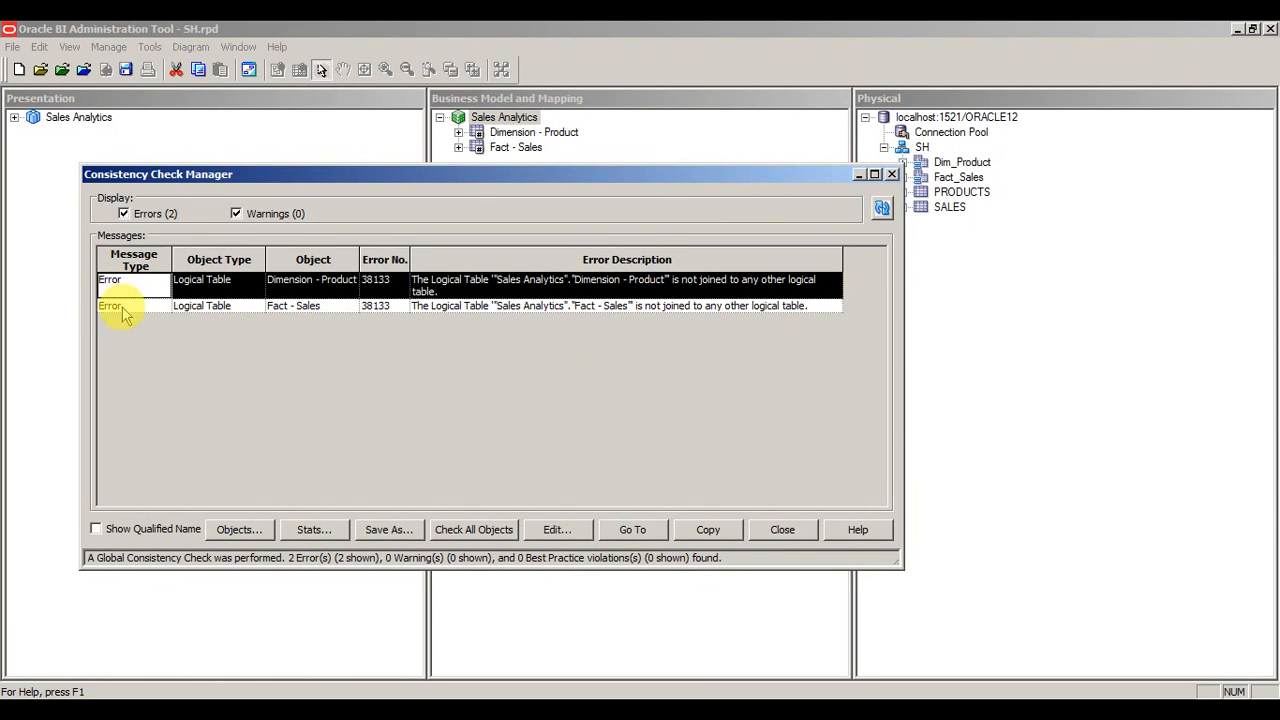
click(122, 308)
click(492, 288)
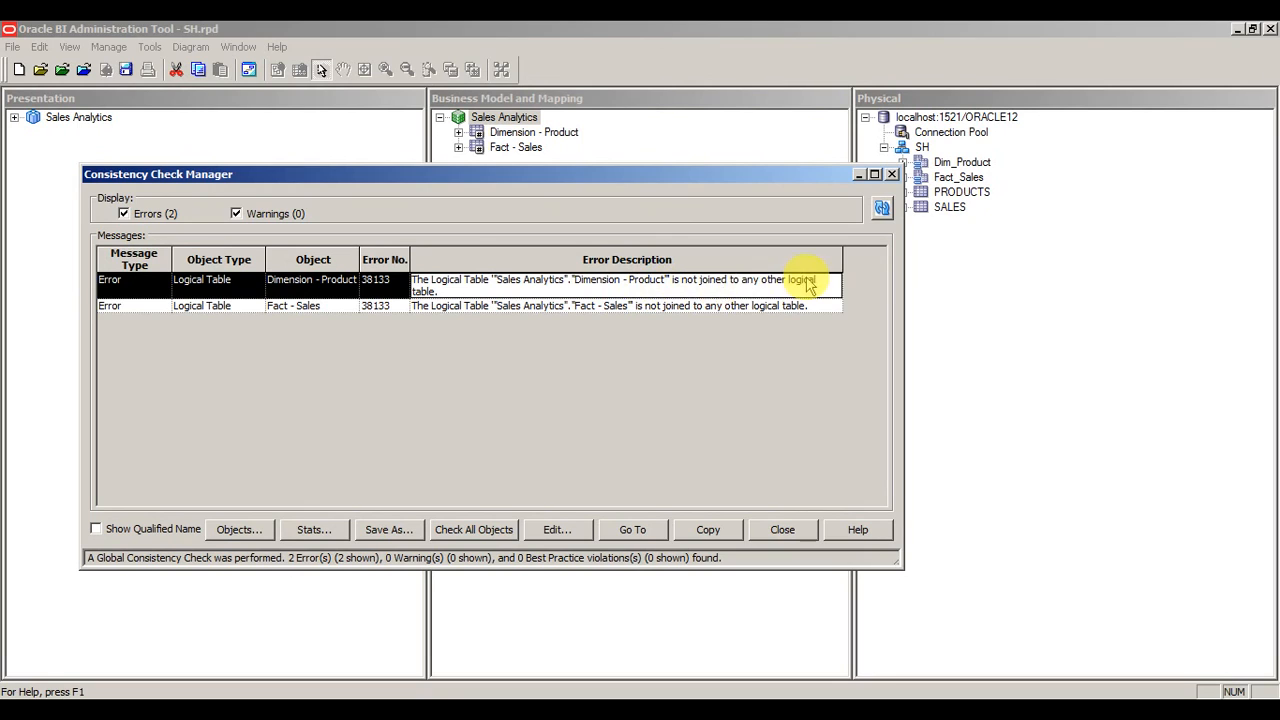
click(533, 312)
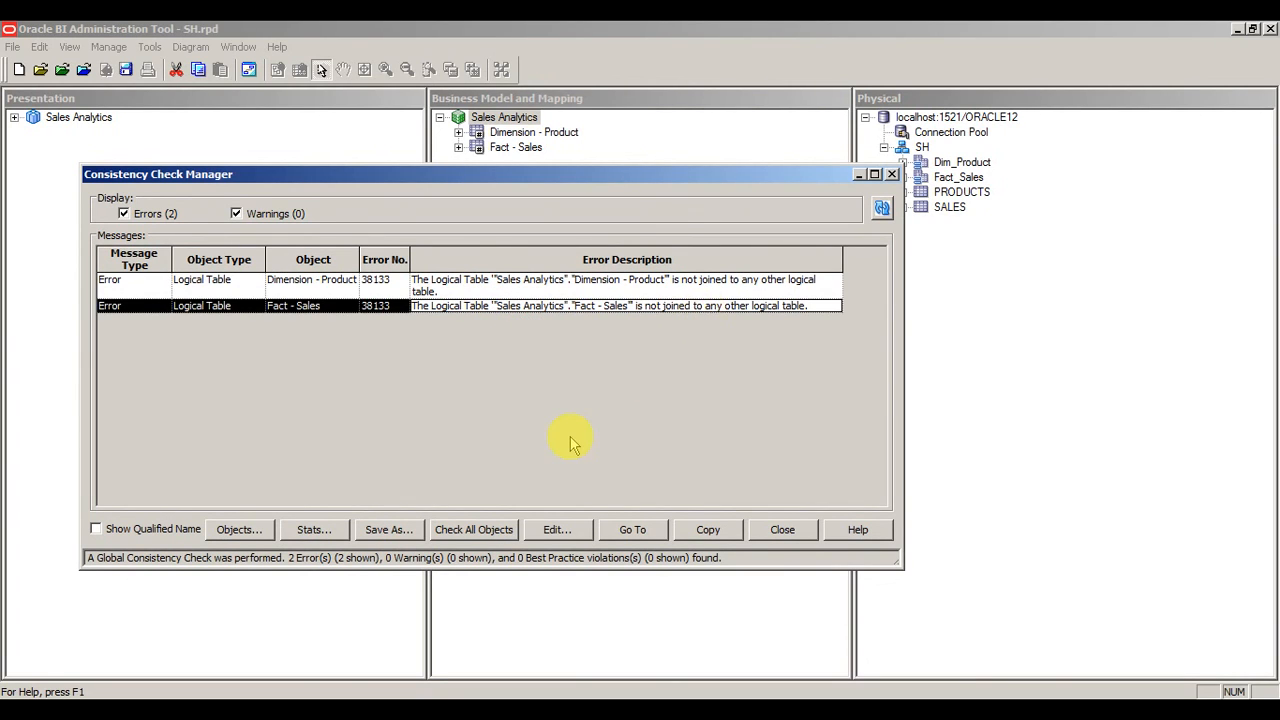
click(782, 531)
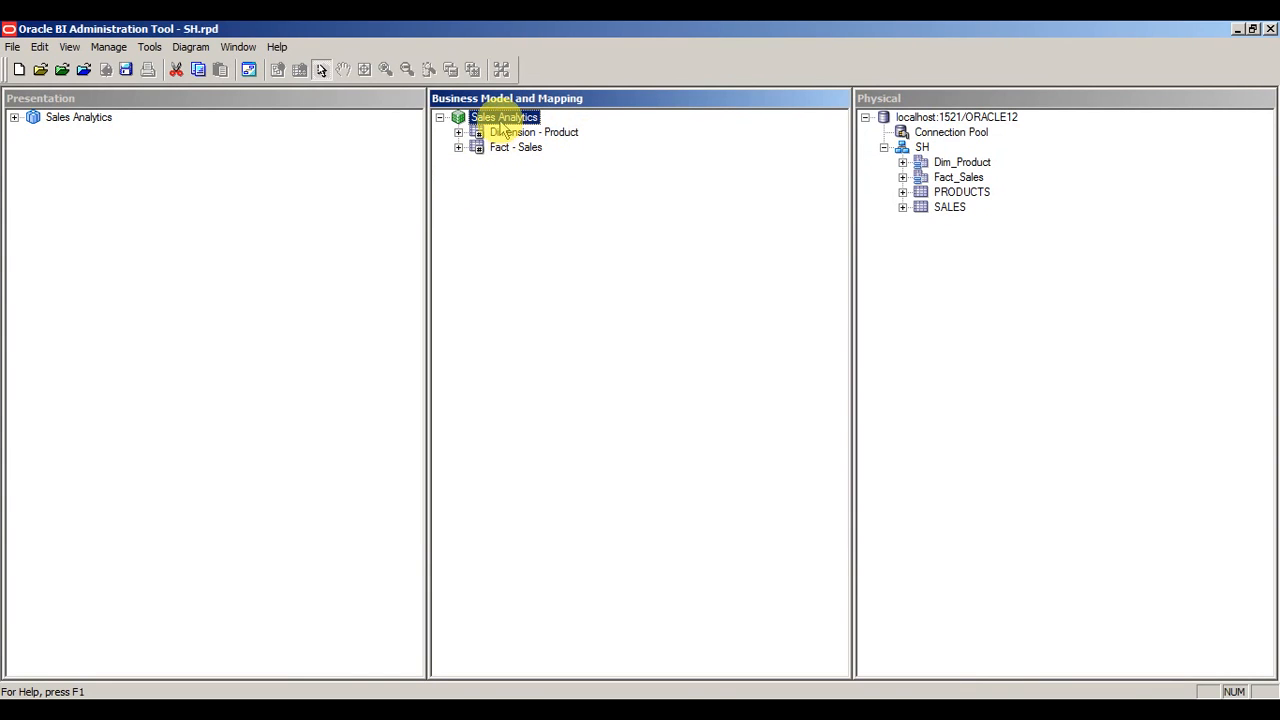
- Draw a new logical join from Dimension - Product to Fact - Sales in the Sales Analytics diagram
right_click(497, 117)
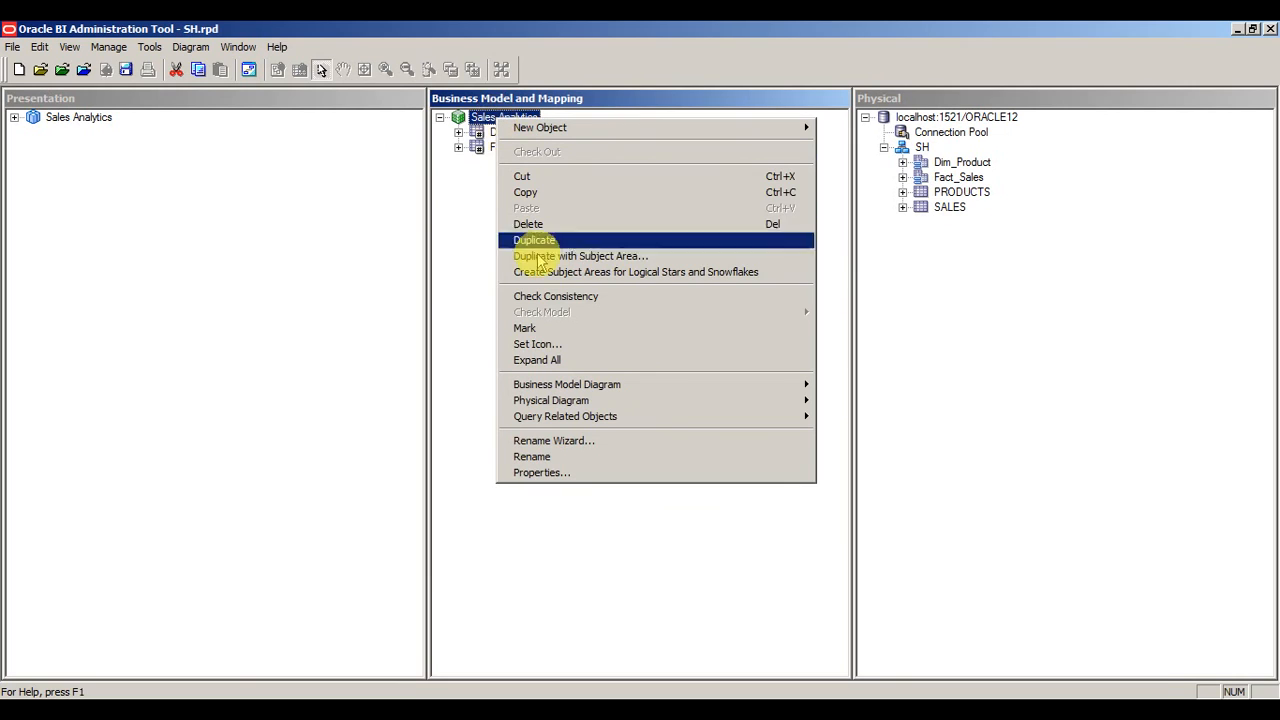
mouse_move(564, 392)
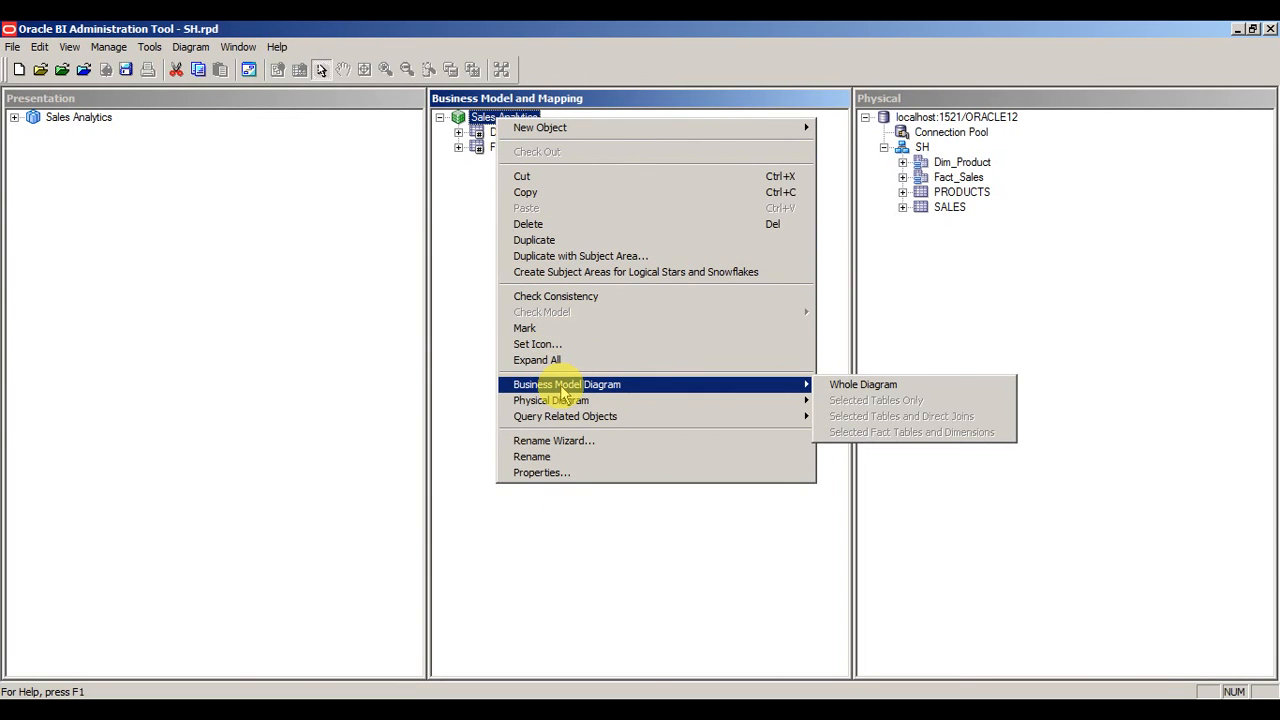
click(856, 386)
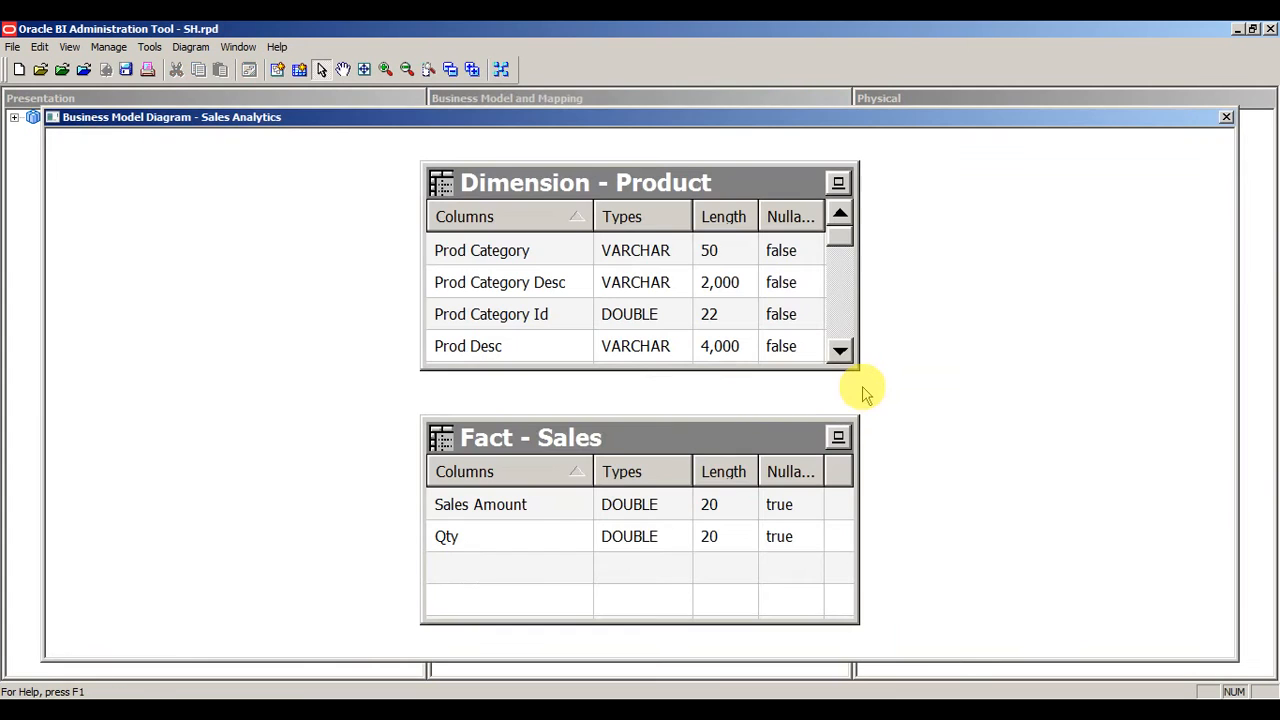
click(277, 69)
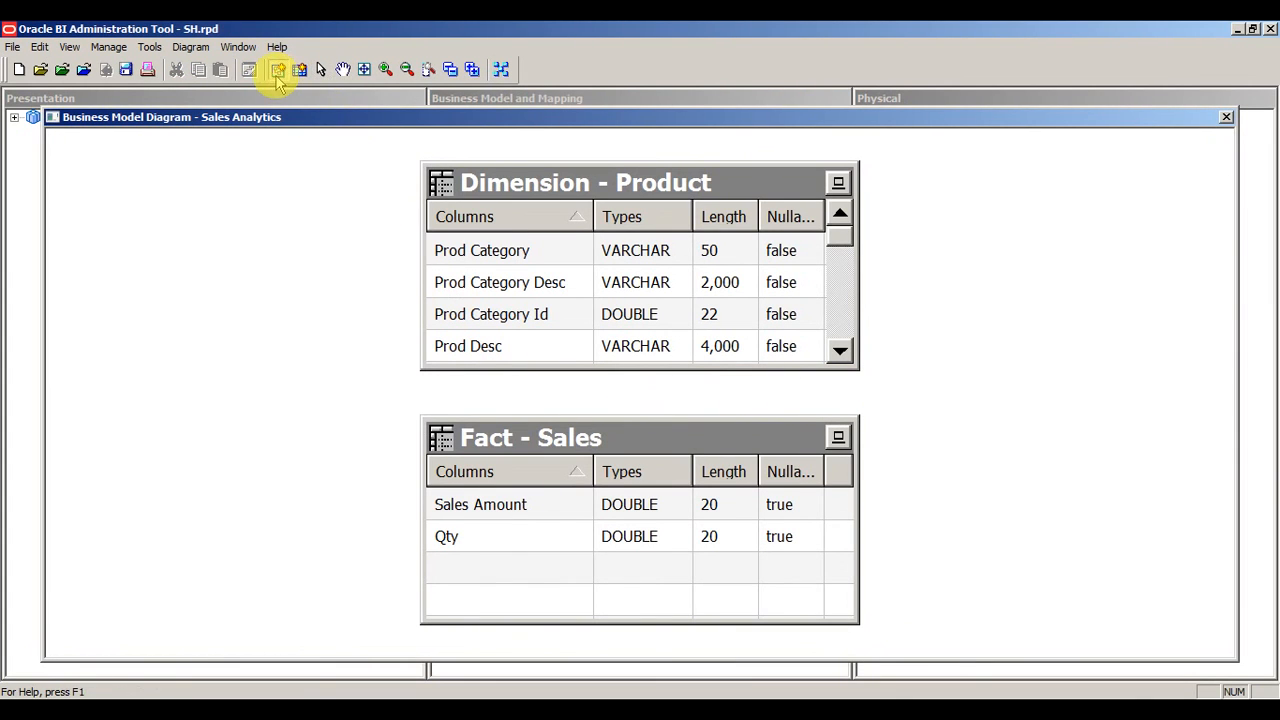
click(470, 282)
click(571, 437)
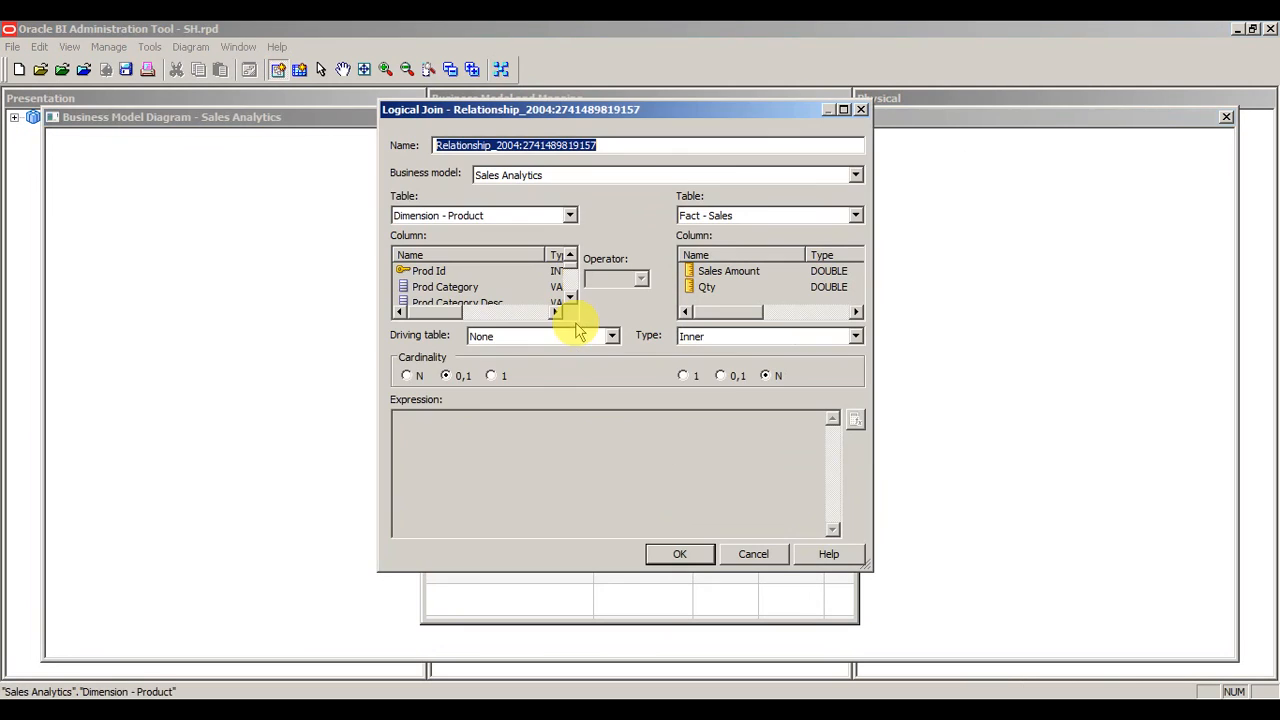
click(680, 553)
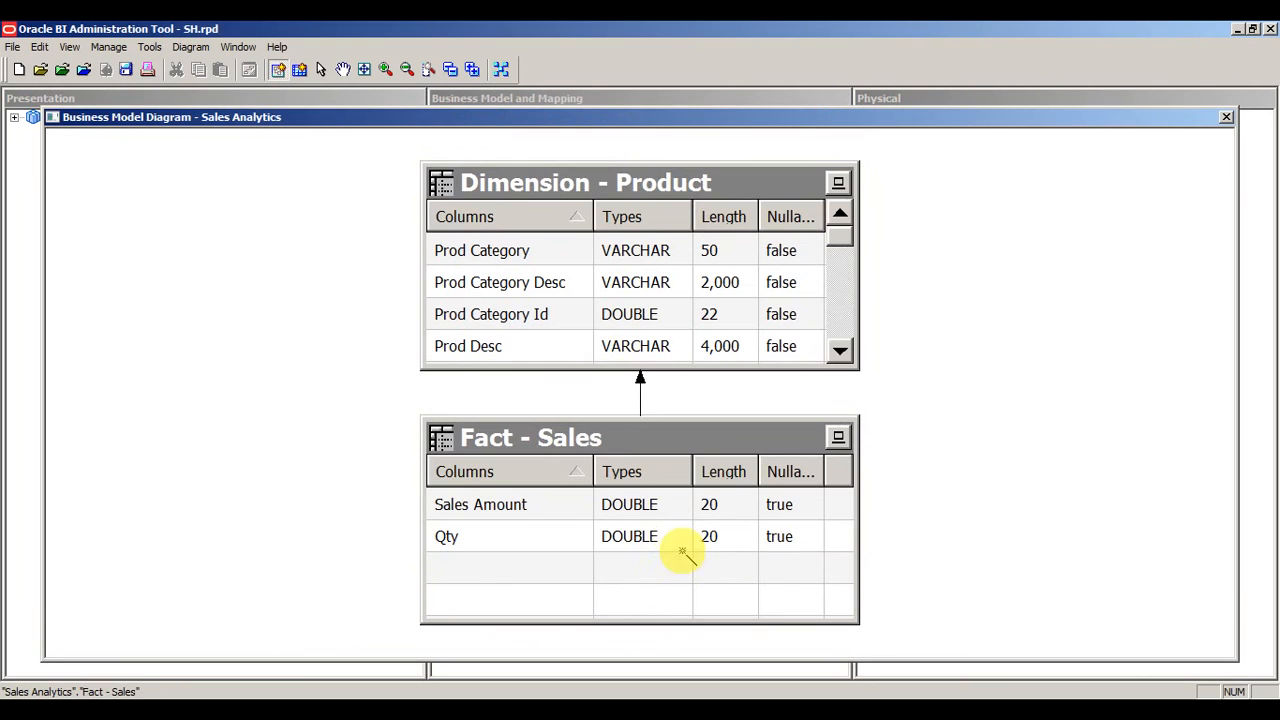
click(1225, 118)
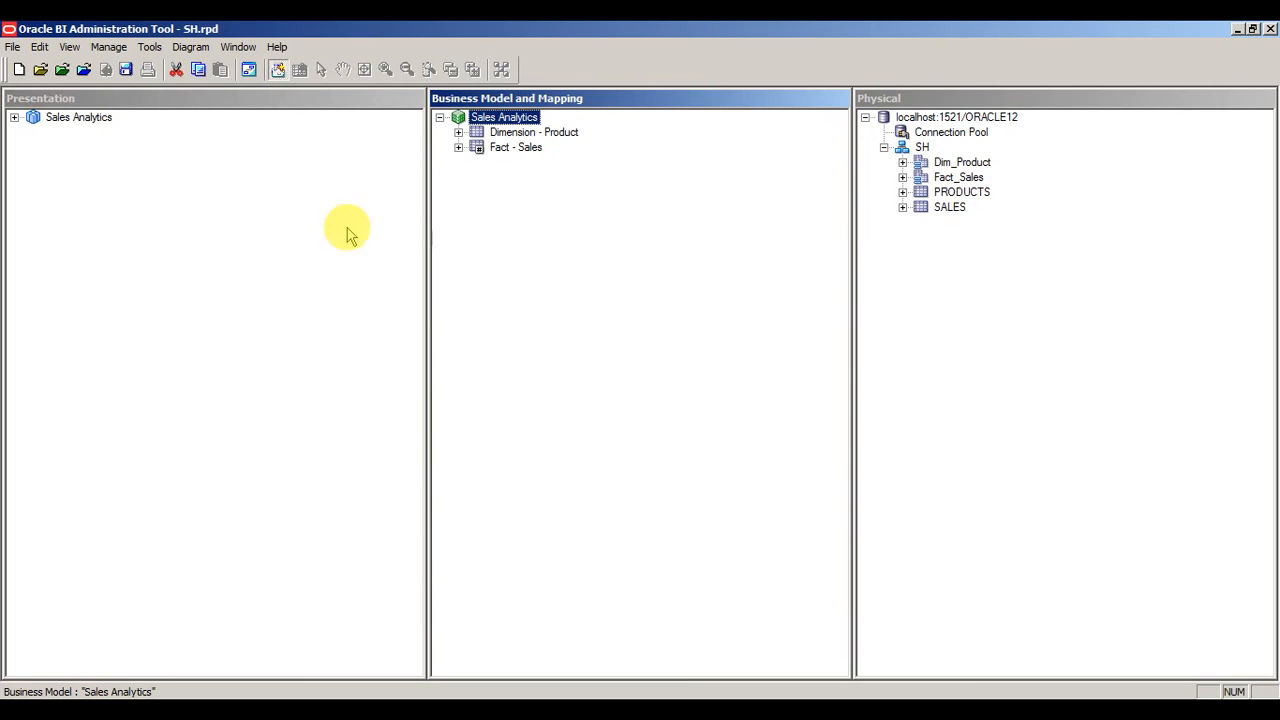
- Run a global consistency check (Ctrl+K) on the SH repository and dismiss the no-errors message
click(378, 290)
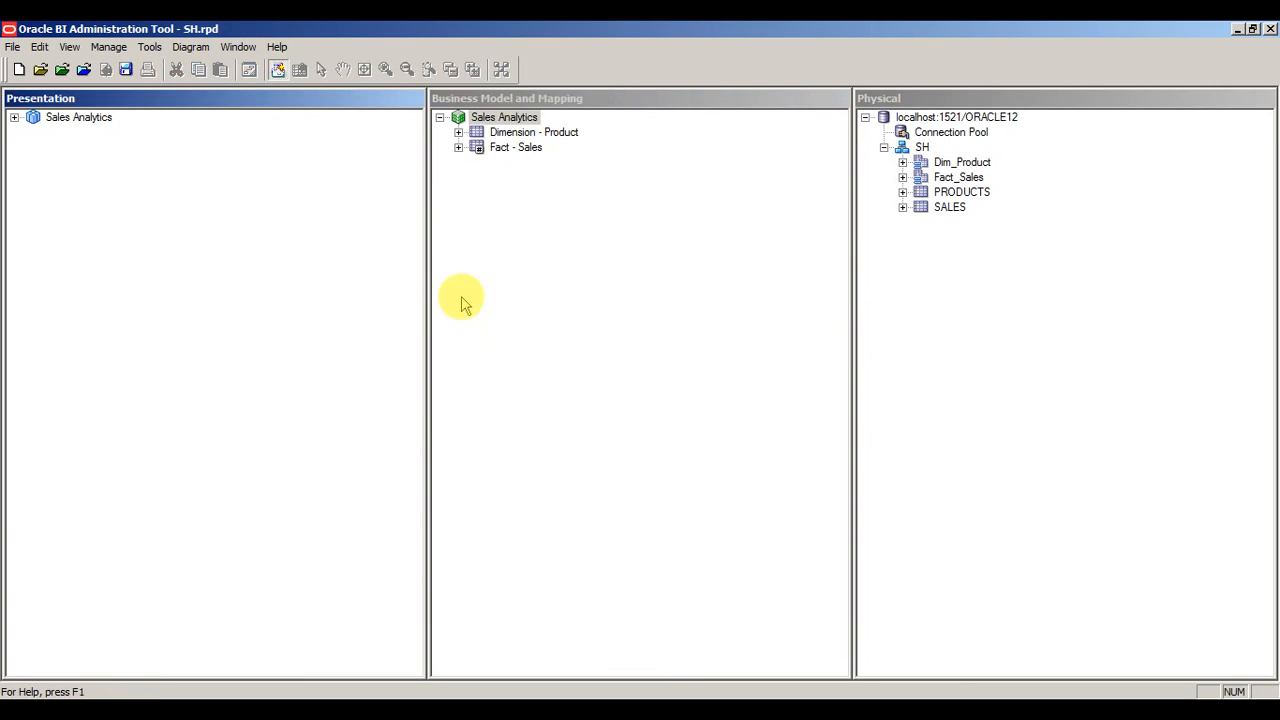
click(461, 297)
click(1071, 343)
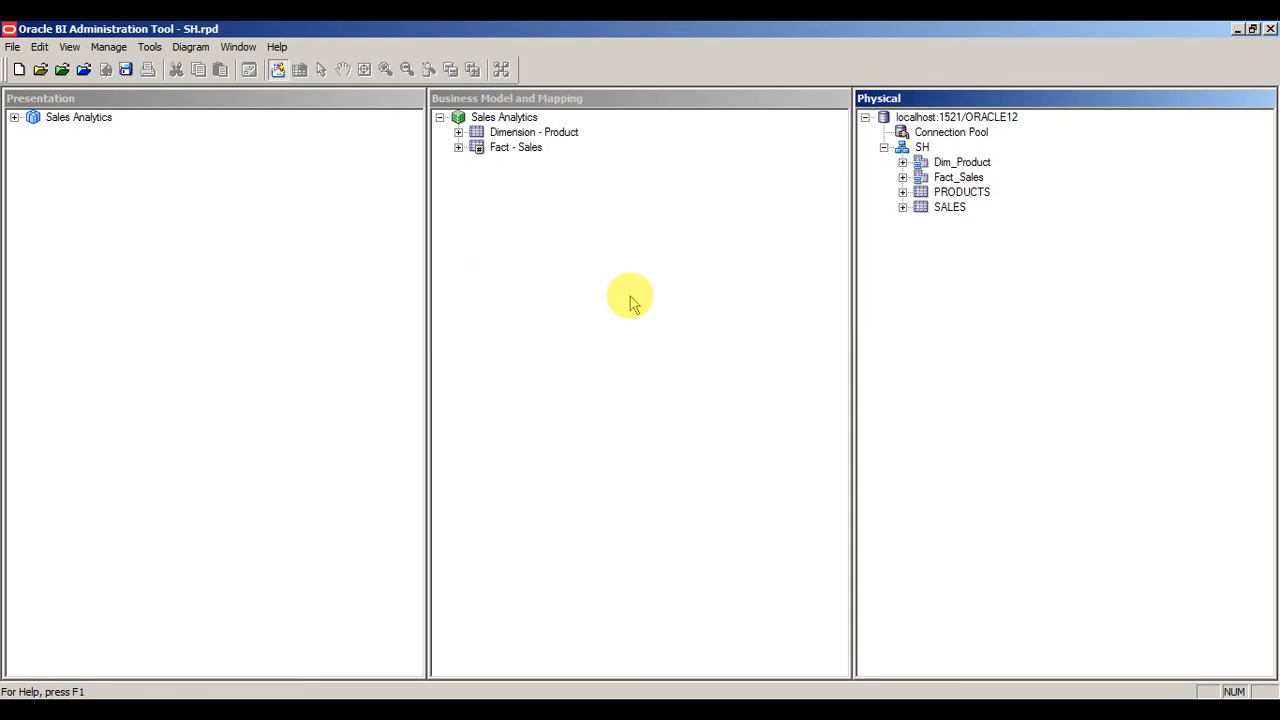
key(ctrl+k)
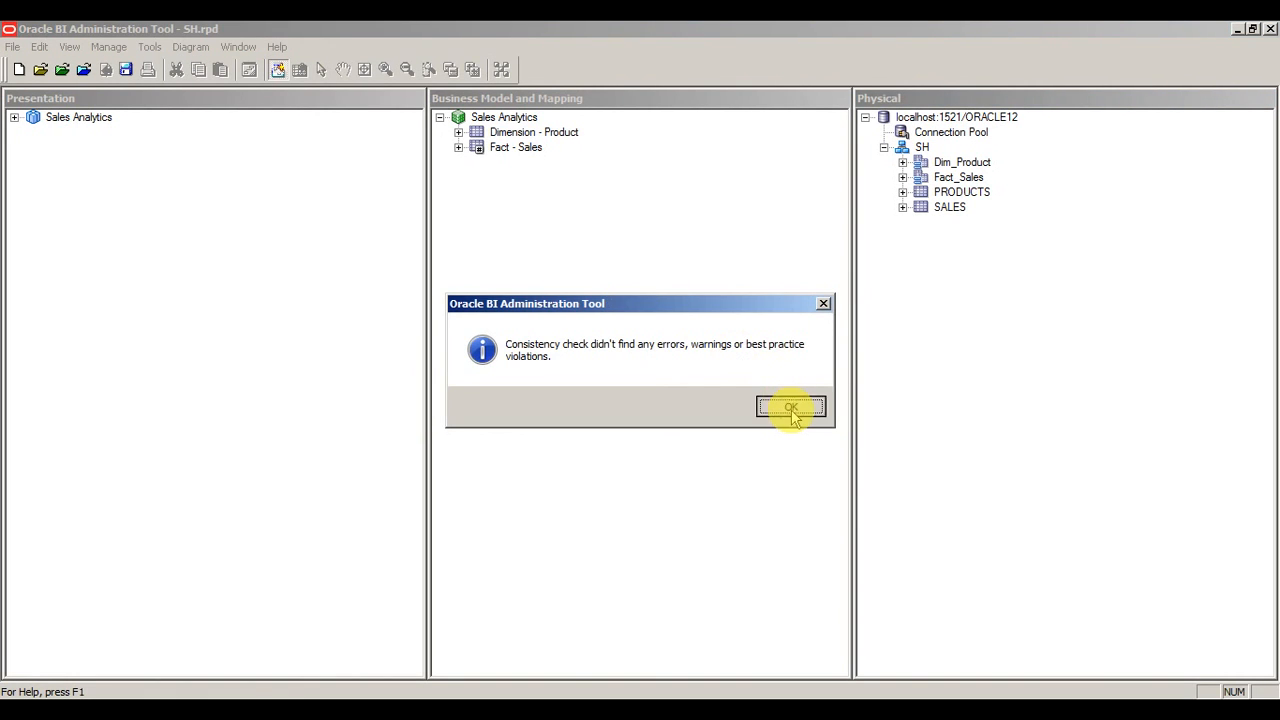
click(790, 410)
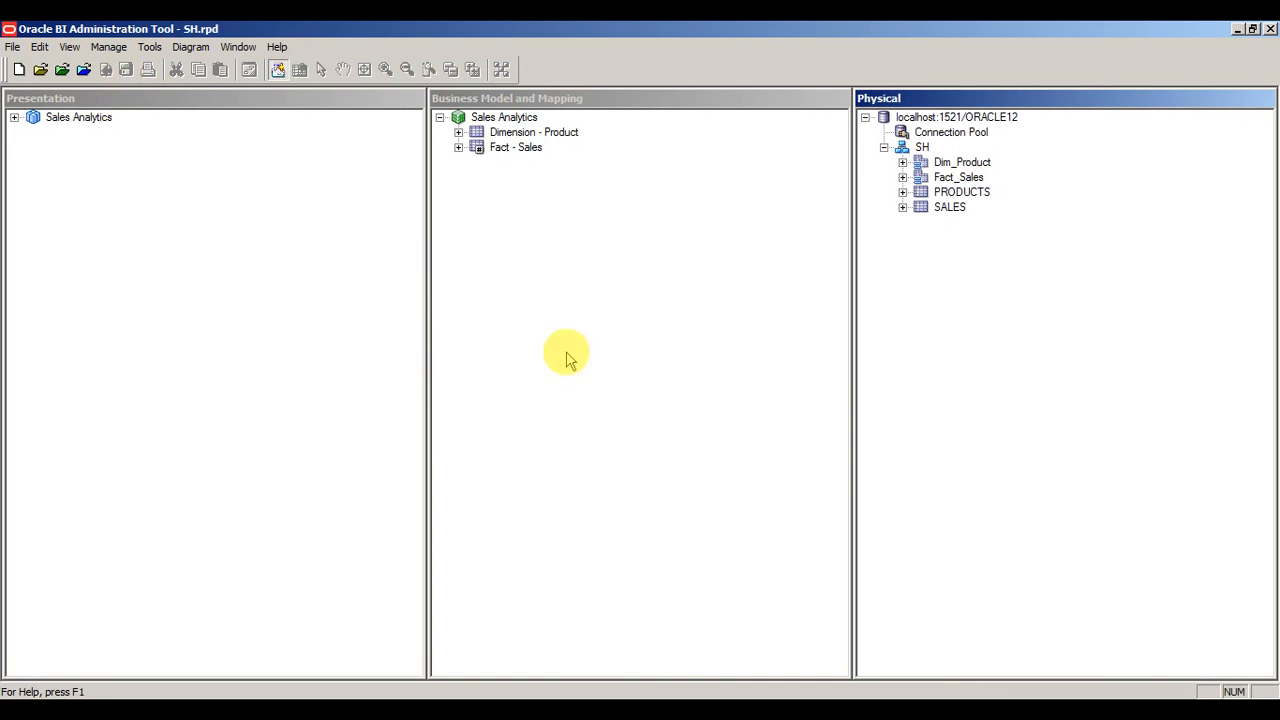
- Save the SH repository through the File menu, answering the save prompts
click(13, 47)
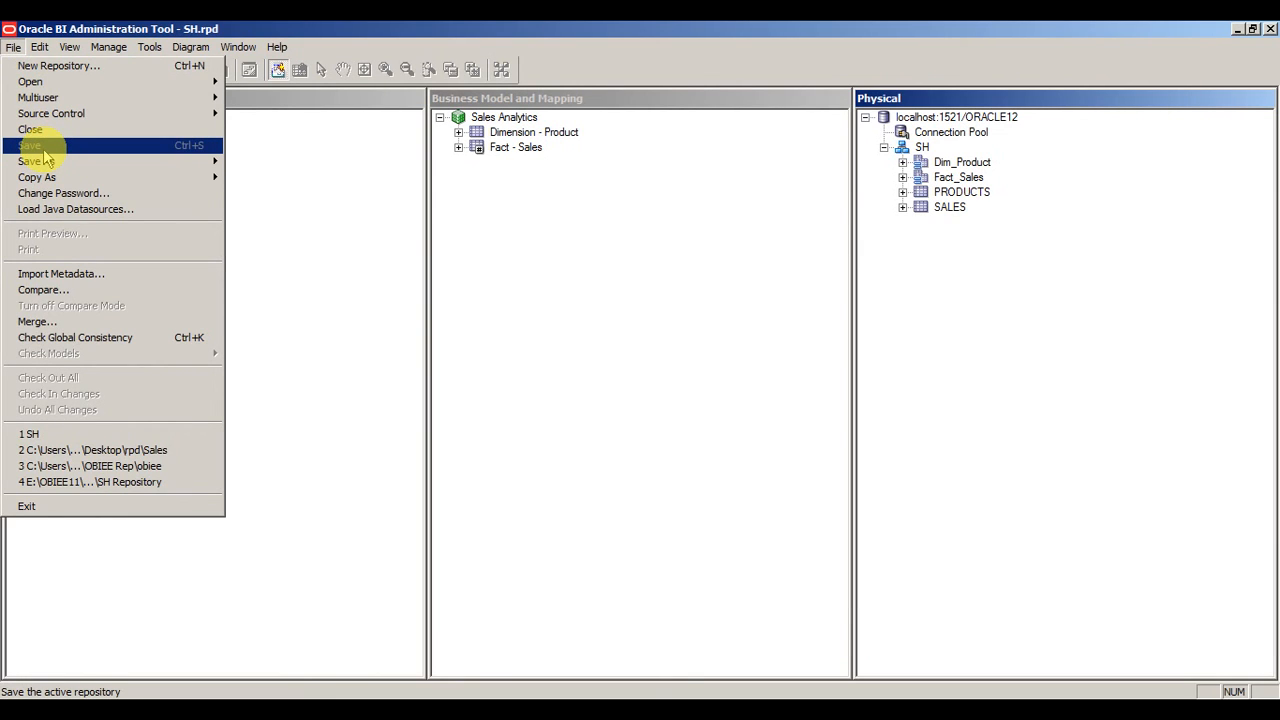
click(628, 305)
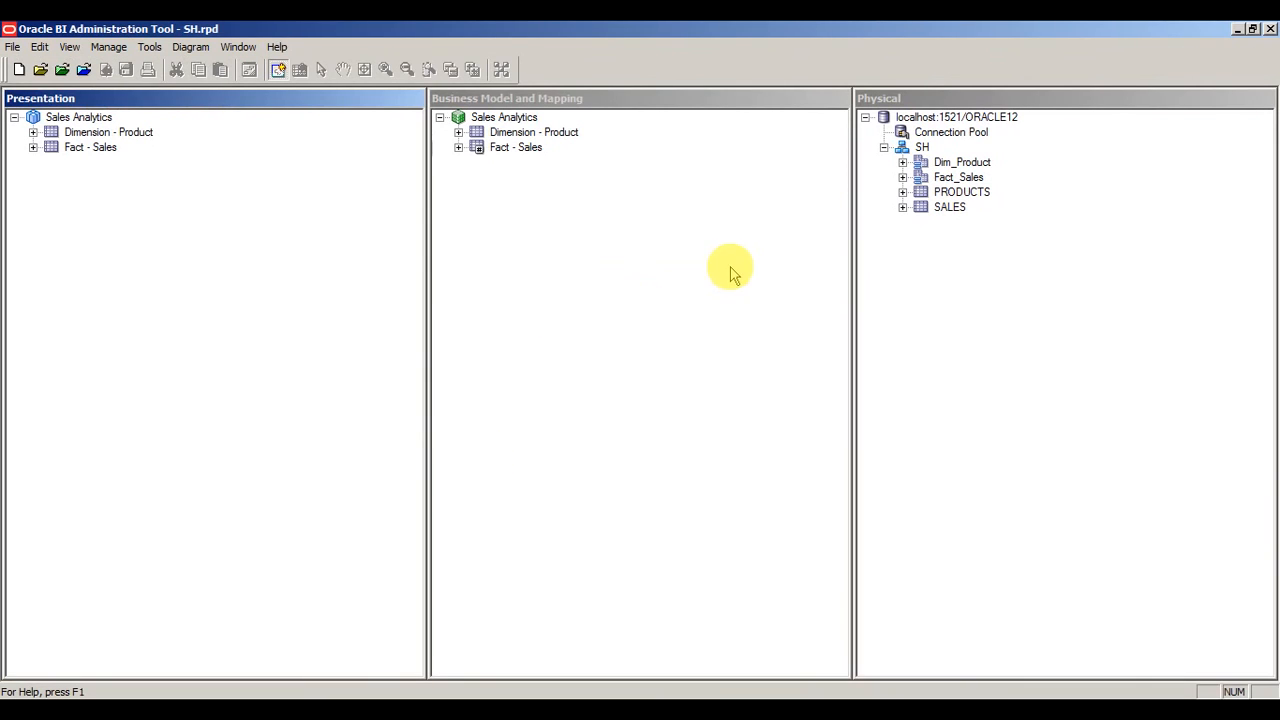
click(619, 313)
click(975, 383)
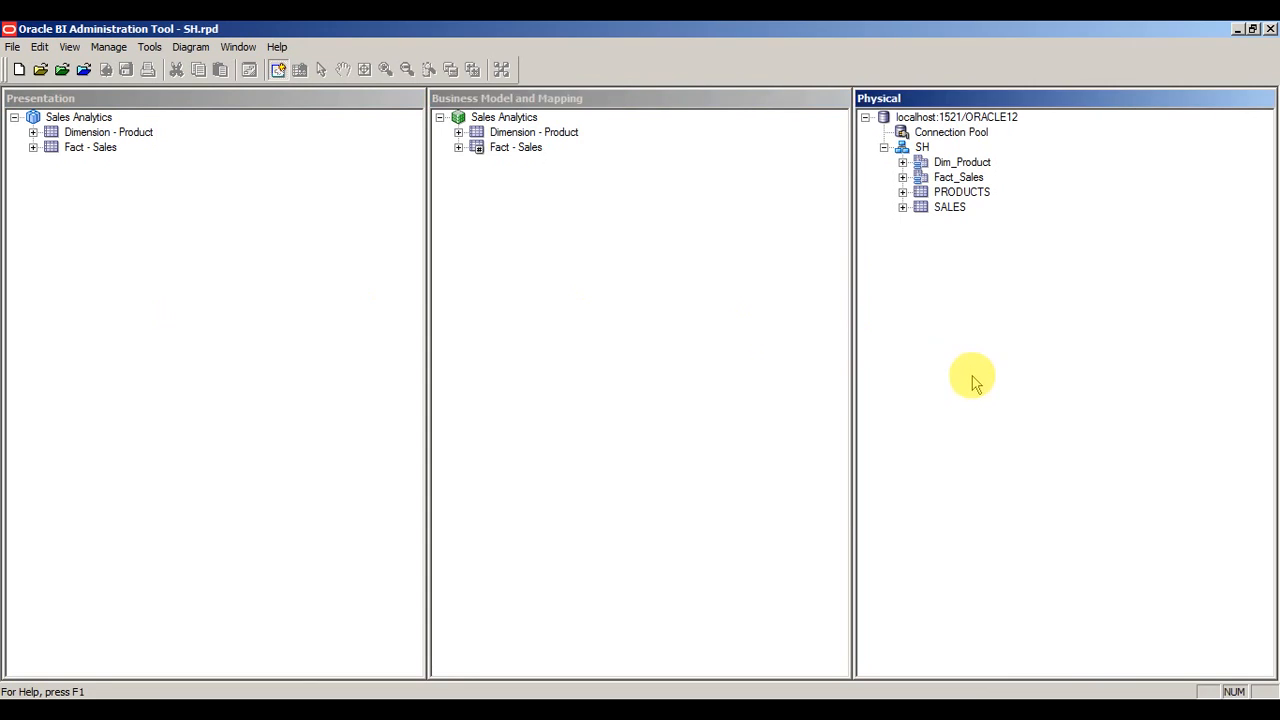
click(651, 349)
click(248, 338)
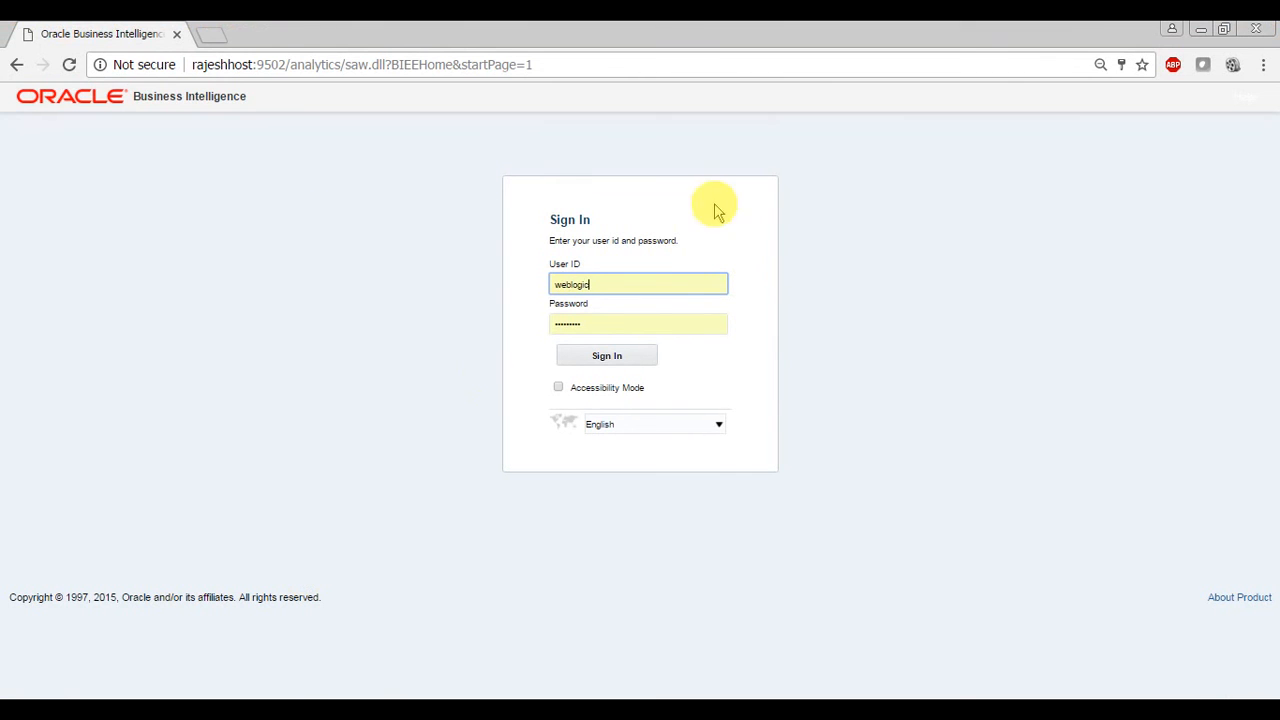
- Sign in to Oracle Business Intelligence and start a new analysis
click(616, 362)
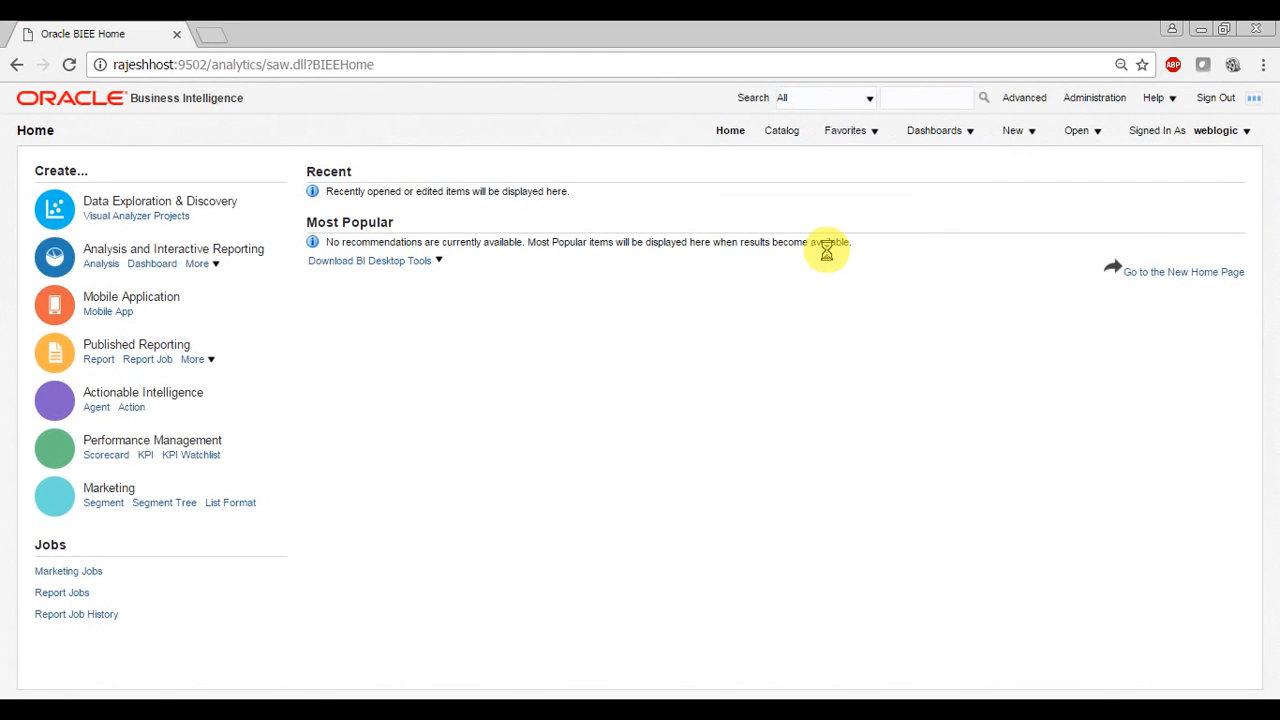
click(1015, 138)
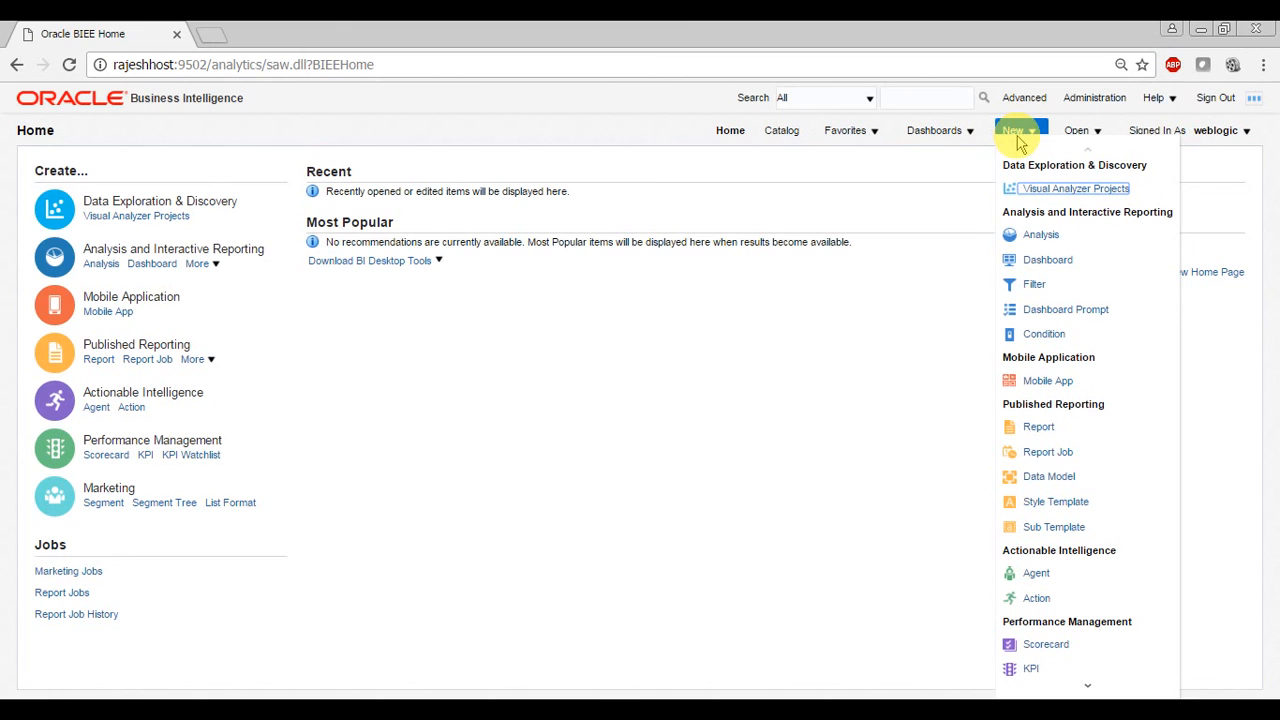
click(1041, 236)
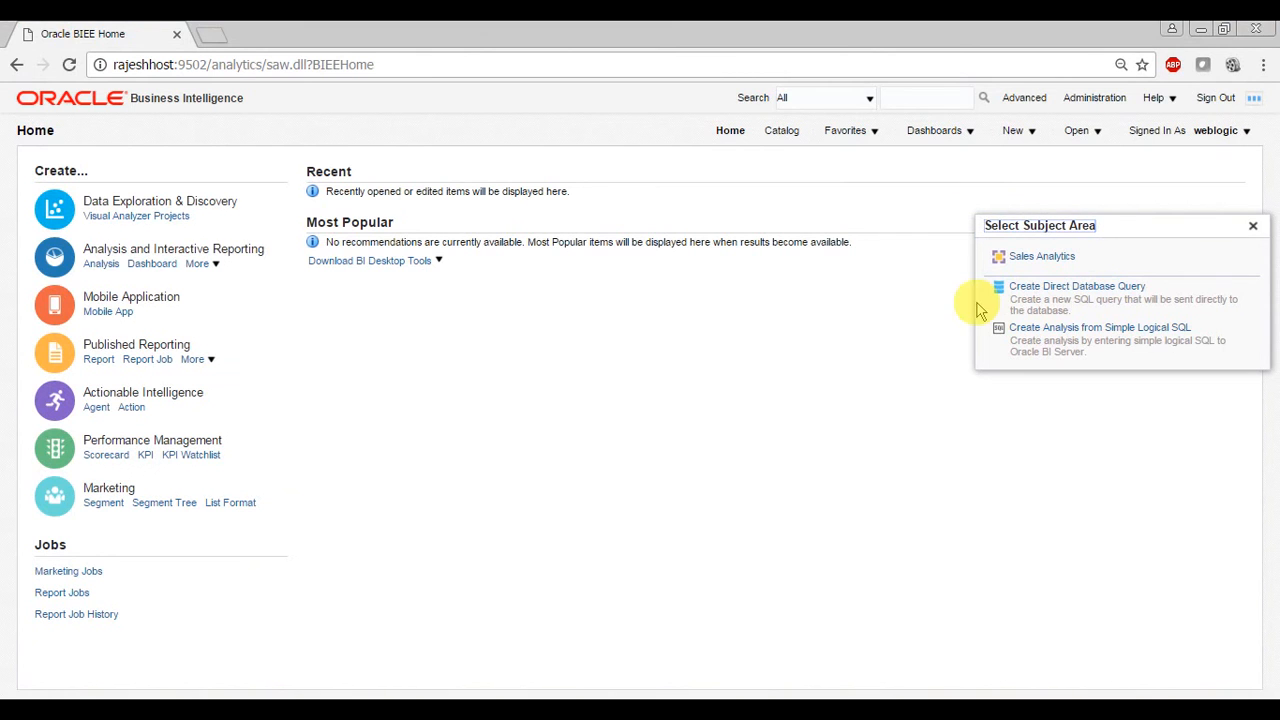
- Base the analysis on Sales Analytics and expand the Dimension - Product and Fact - Sales folders
click(1041, 257)
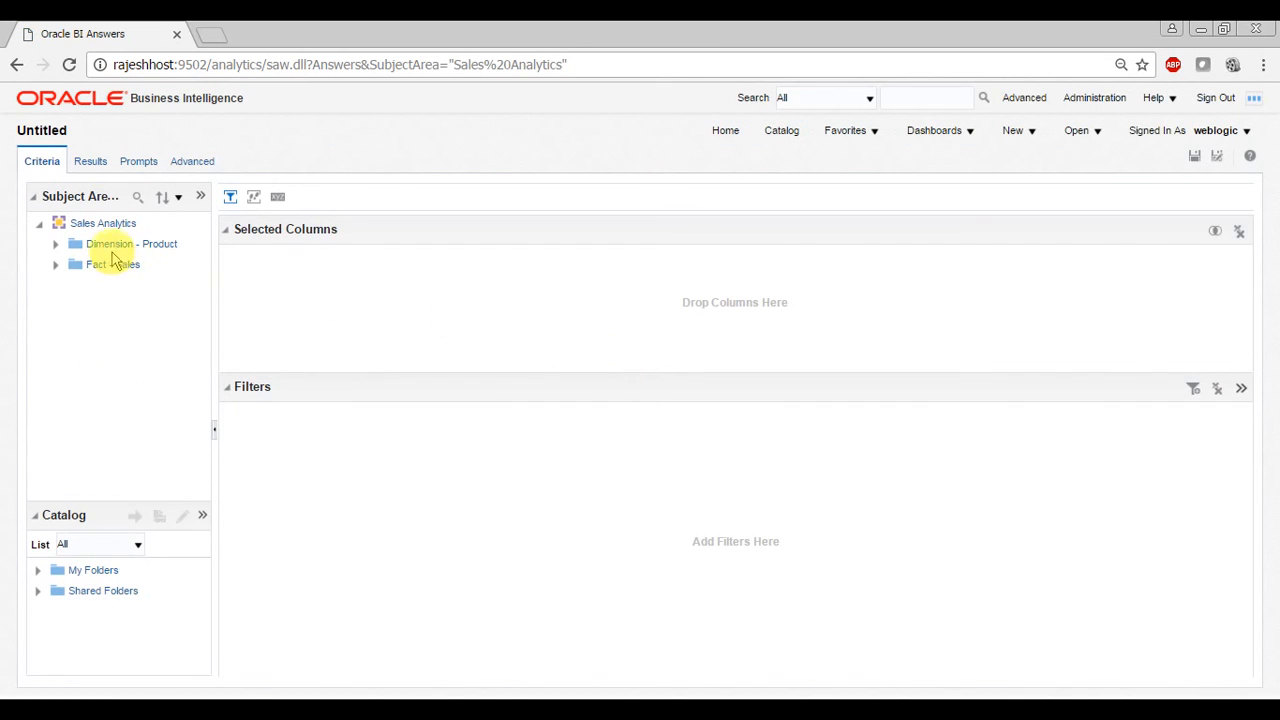
click(310, 710)
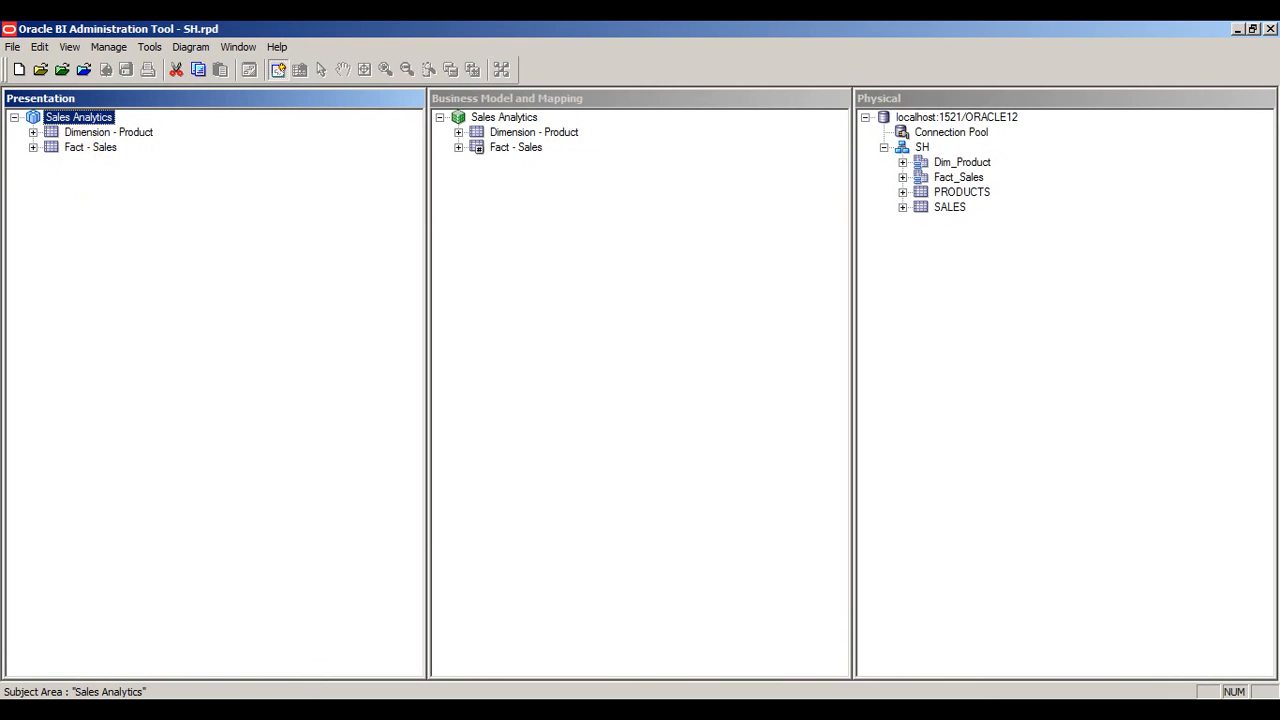
click(313, 708)
click(55, 244)
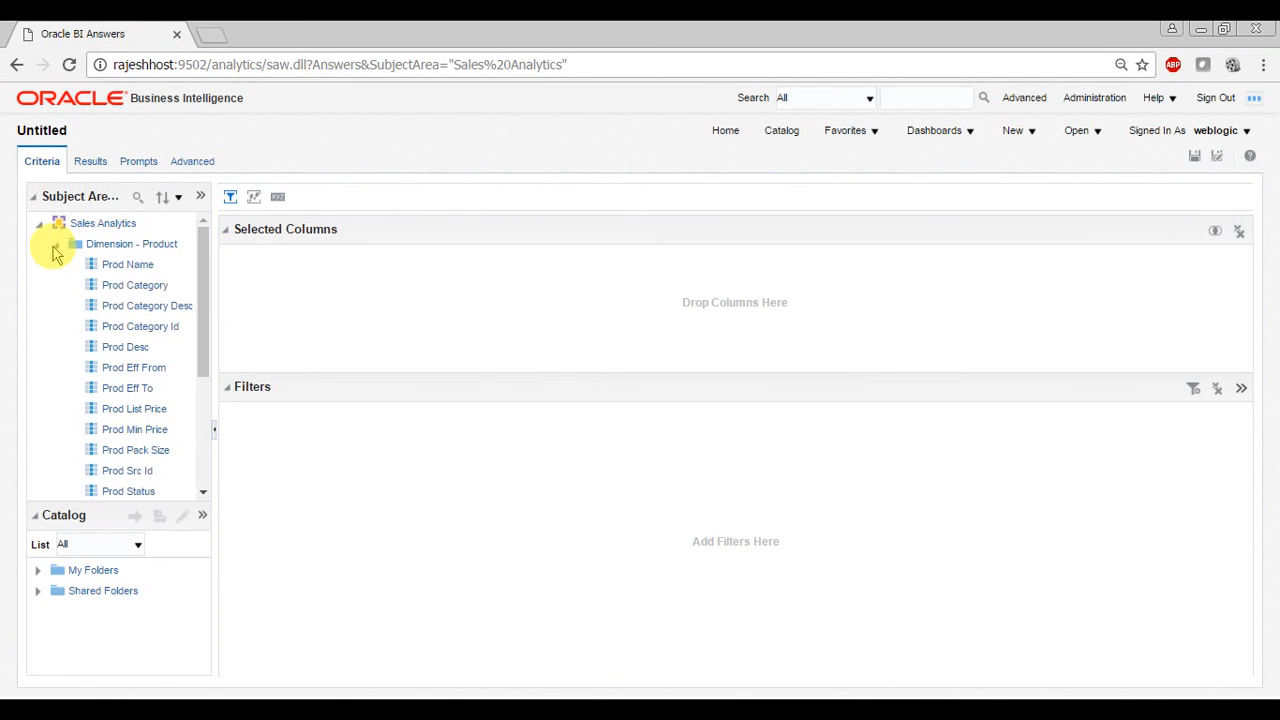
drag(204, 277, 200, 394)
click(55, 490)
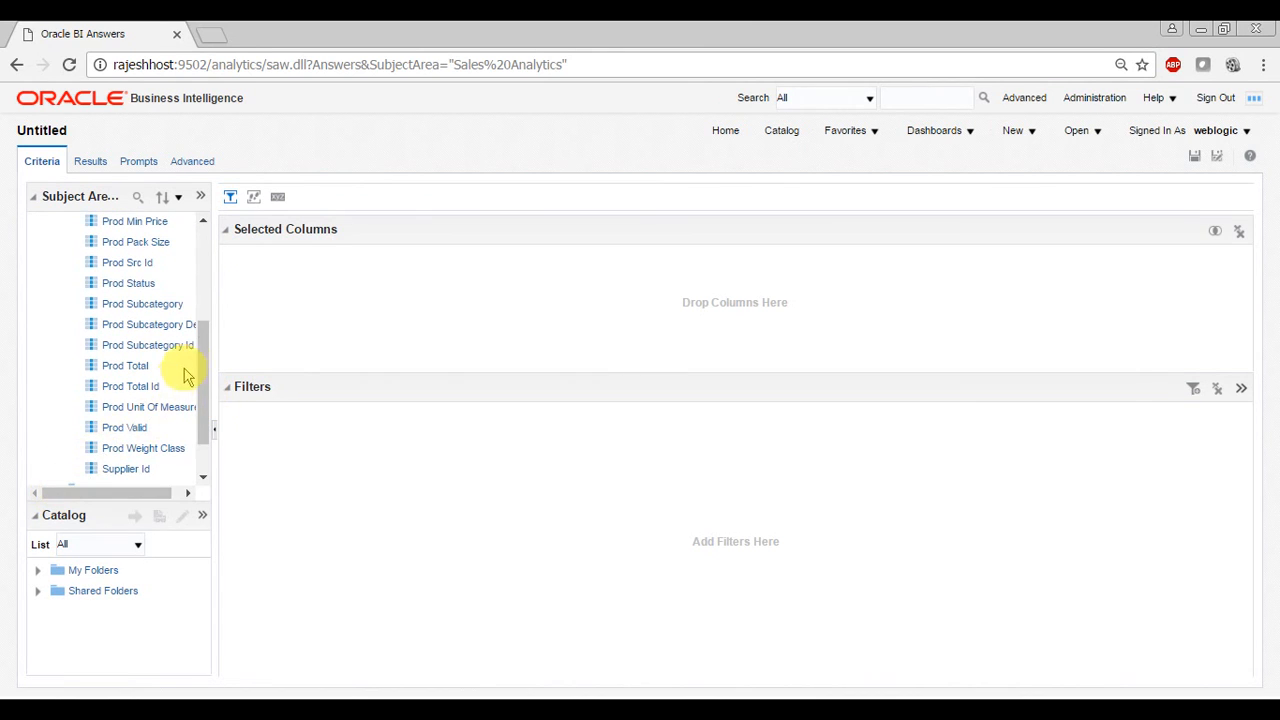
drag(200, 337, 203, 258)
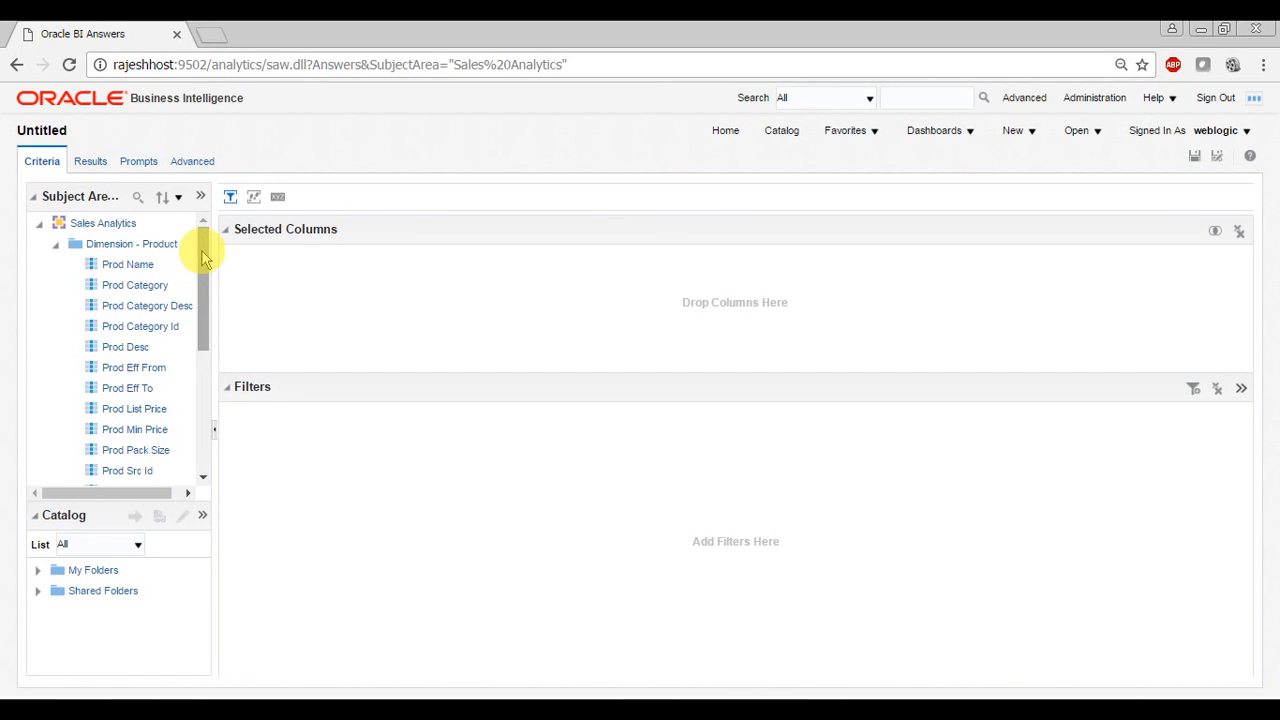
- Add Prod Name, Qty and Sales Amount to the selected columns
click(128, 265)
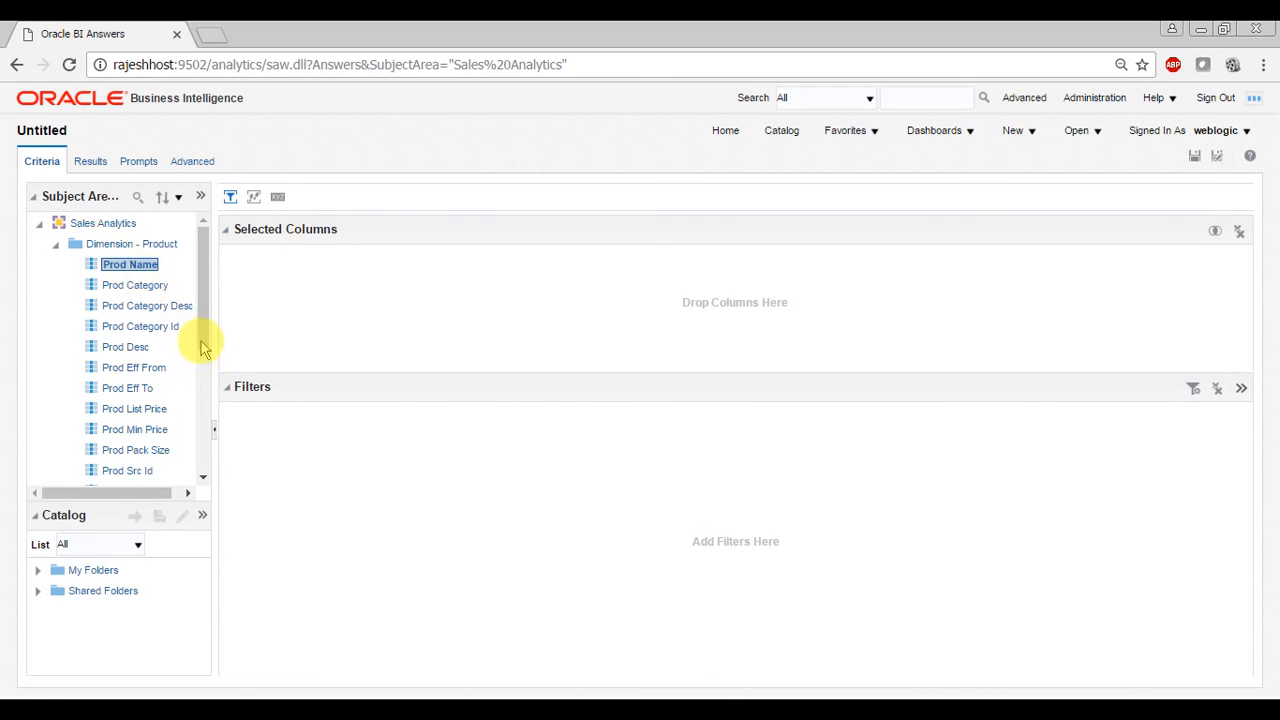
drag(202, 297, 200, 443)
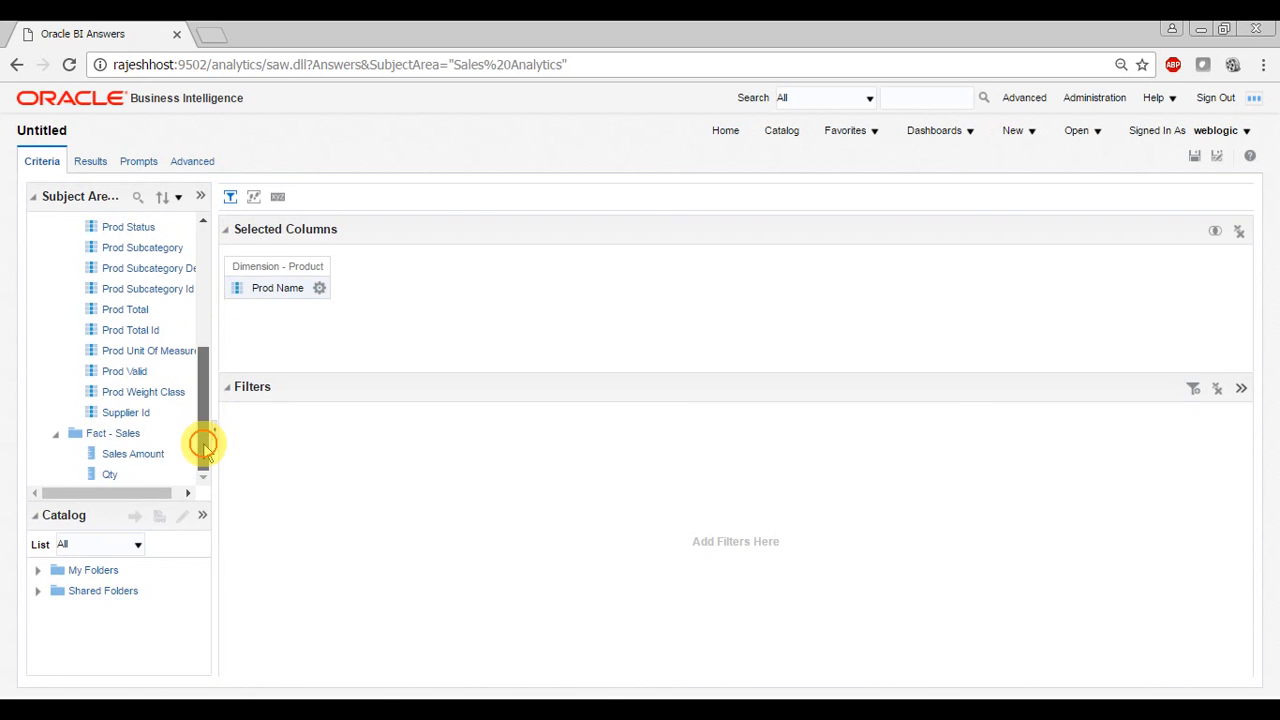
double_click(110, 475)
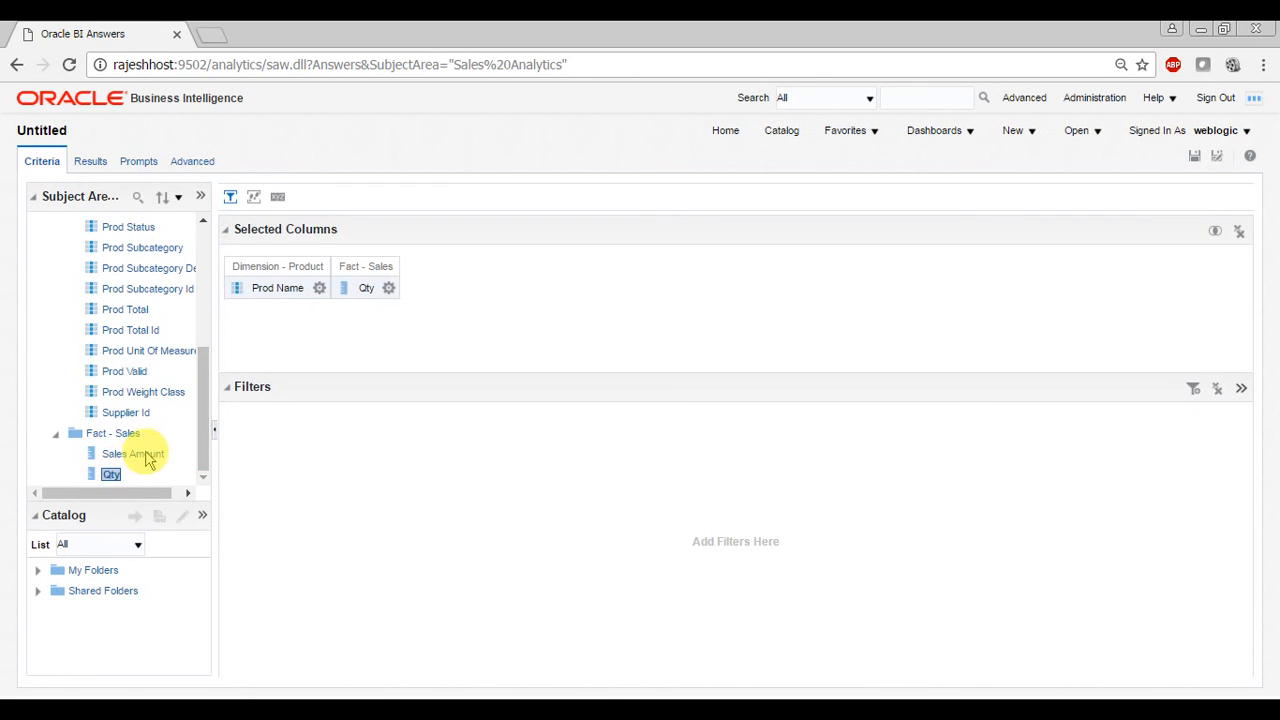
double_click(147, 456)
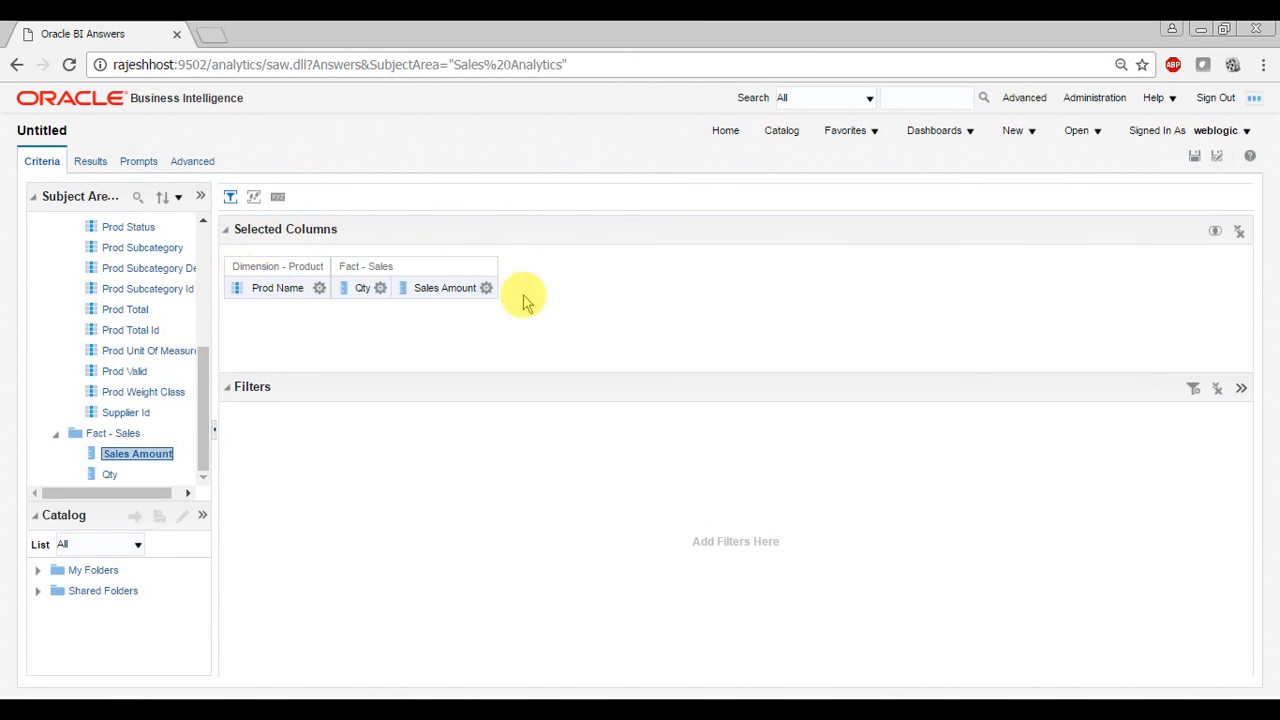
click(486, 288)
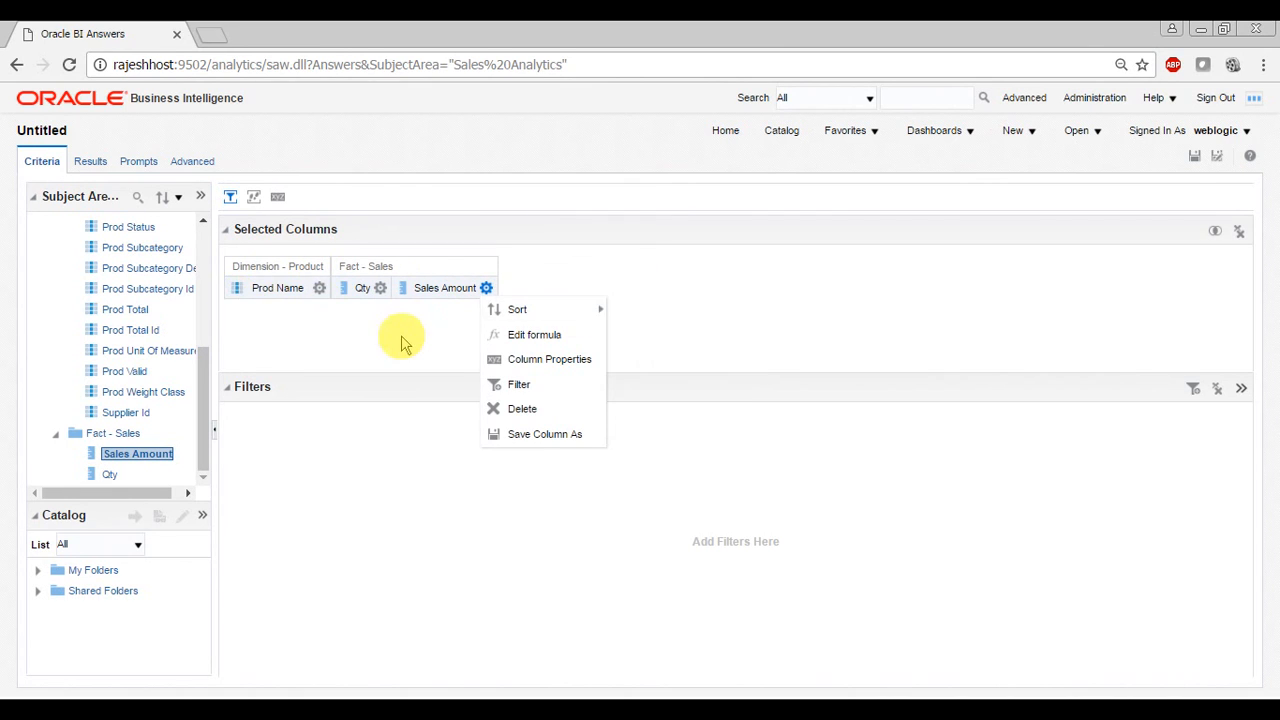
click(366, 332)
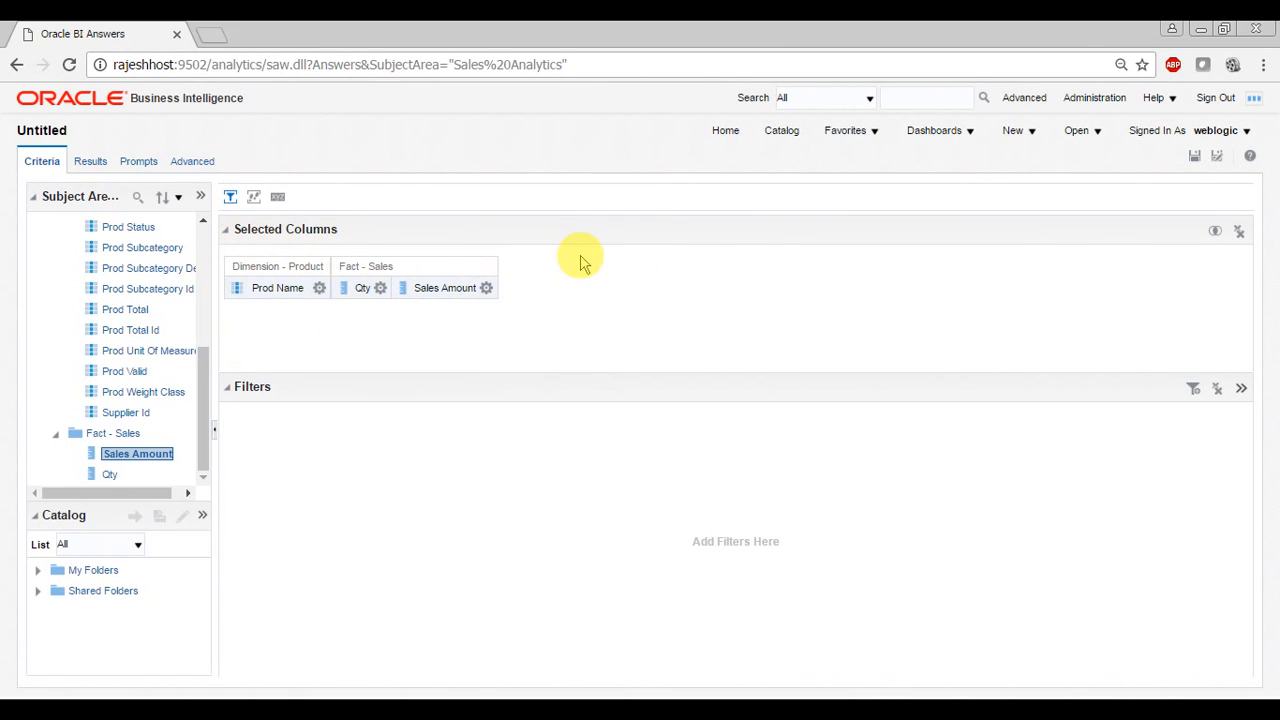
- Show the results table of Prod Name with Qty and Sales Amount and scroll through it
click(90, 166)
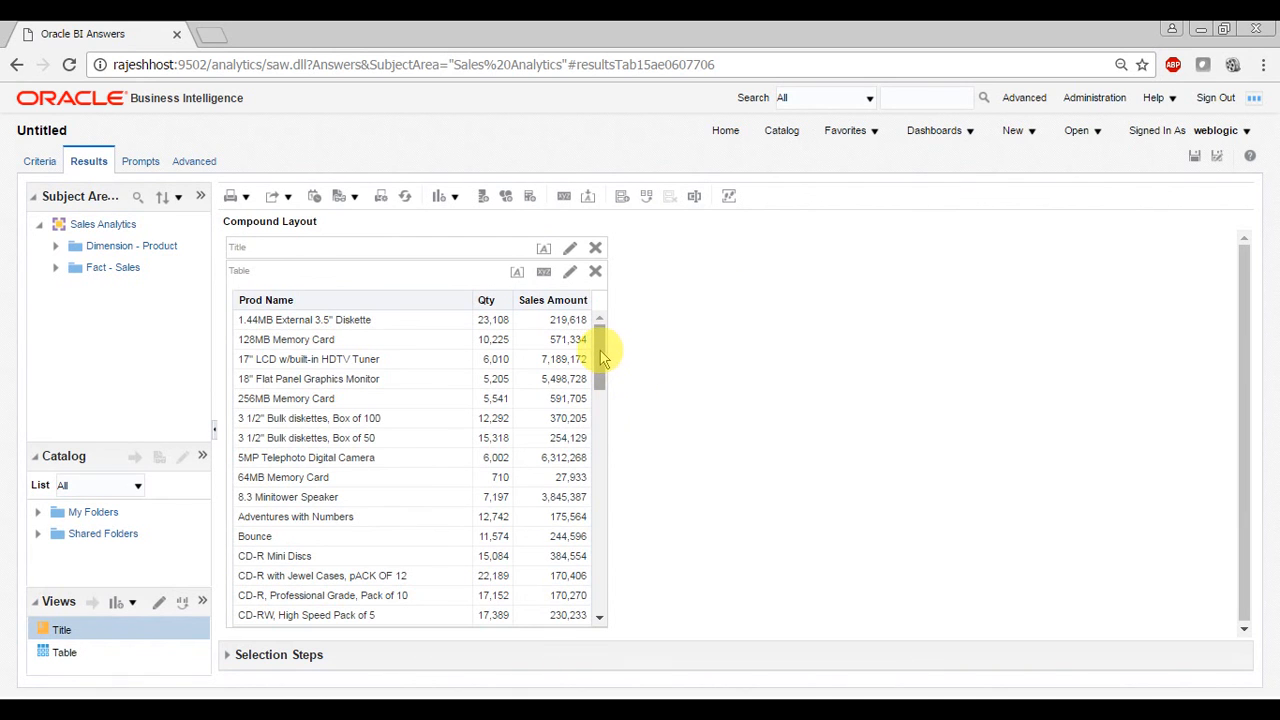
drag(603, 358, 607, 400)
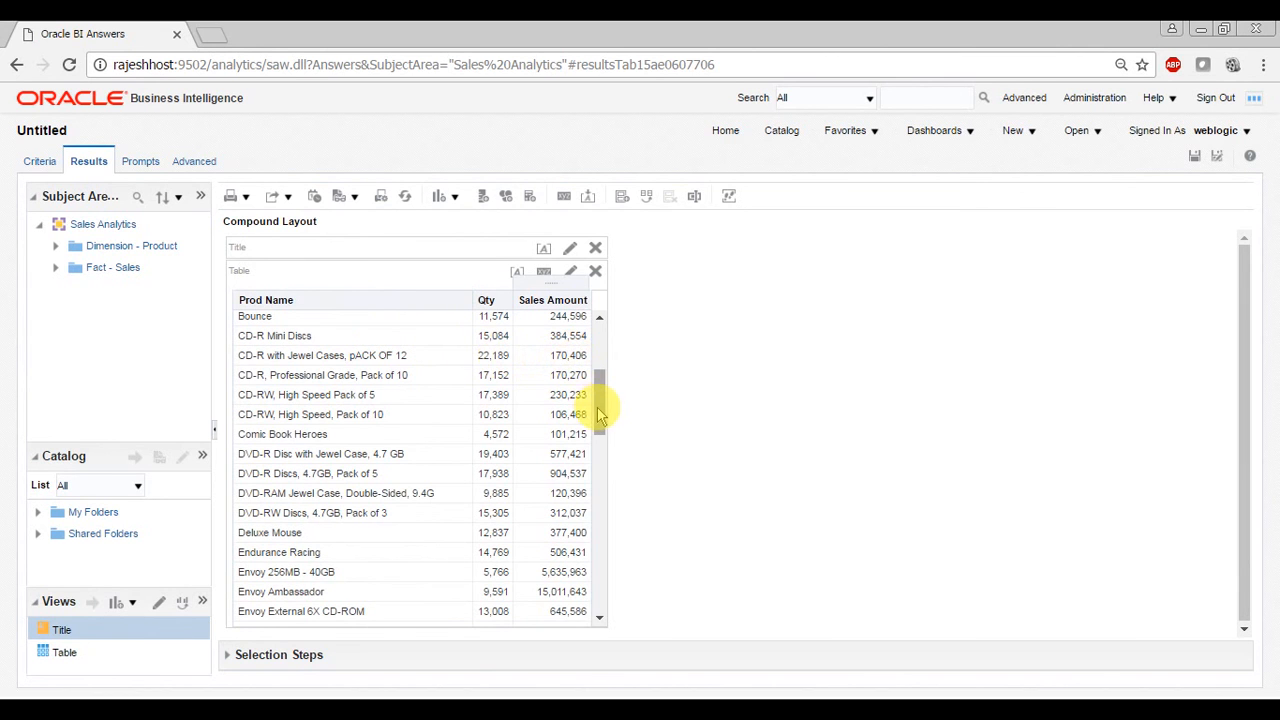
drag(600, 400, 600, 337)
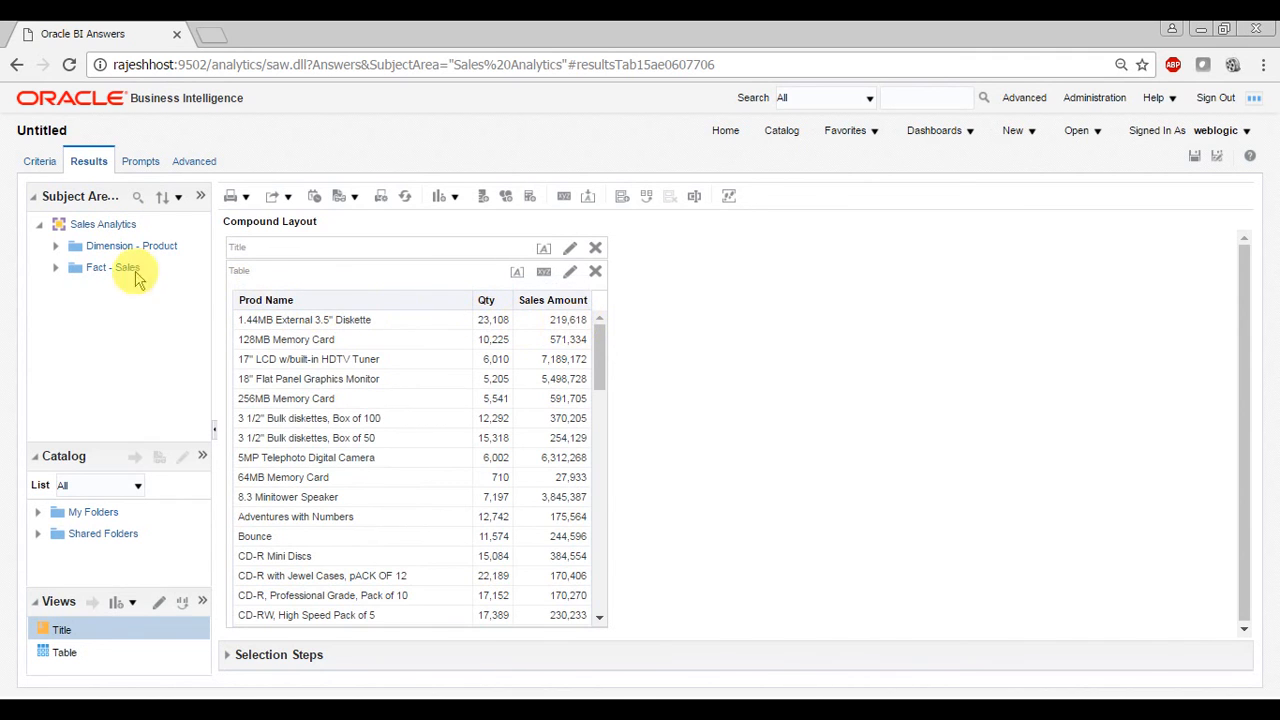
click(56, 247)
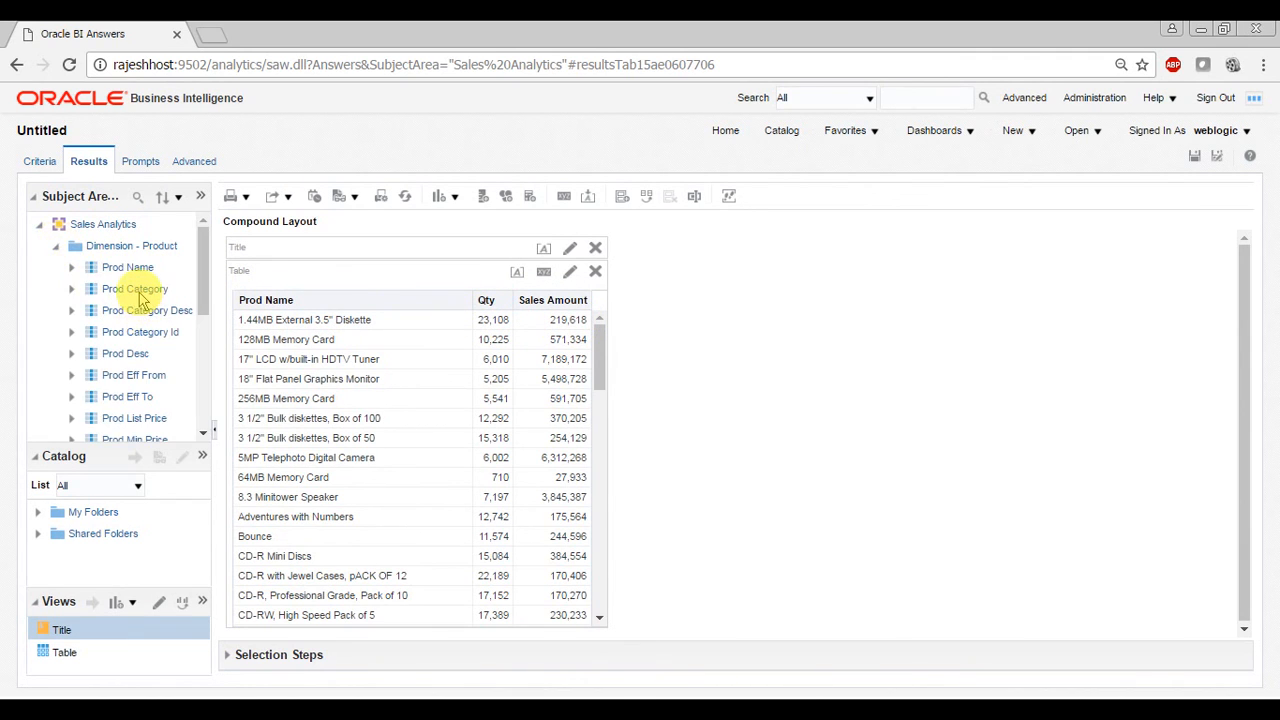
- Replace Prod Name with Prod Category and move it to the first column position
click(38, 162)
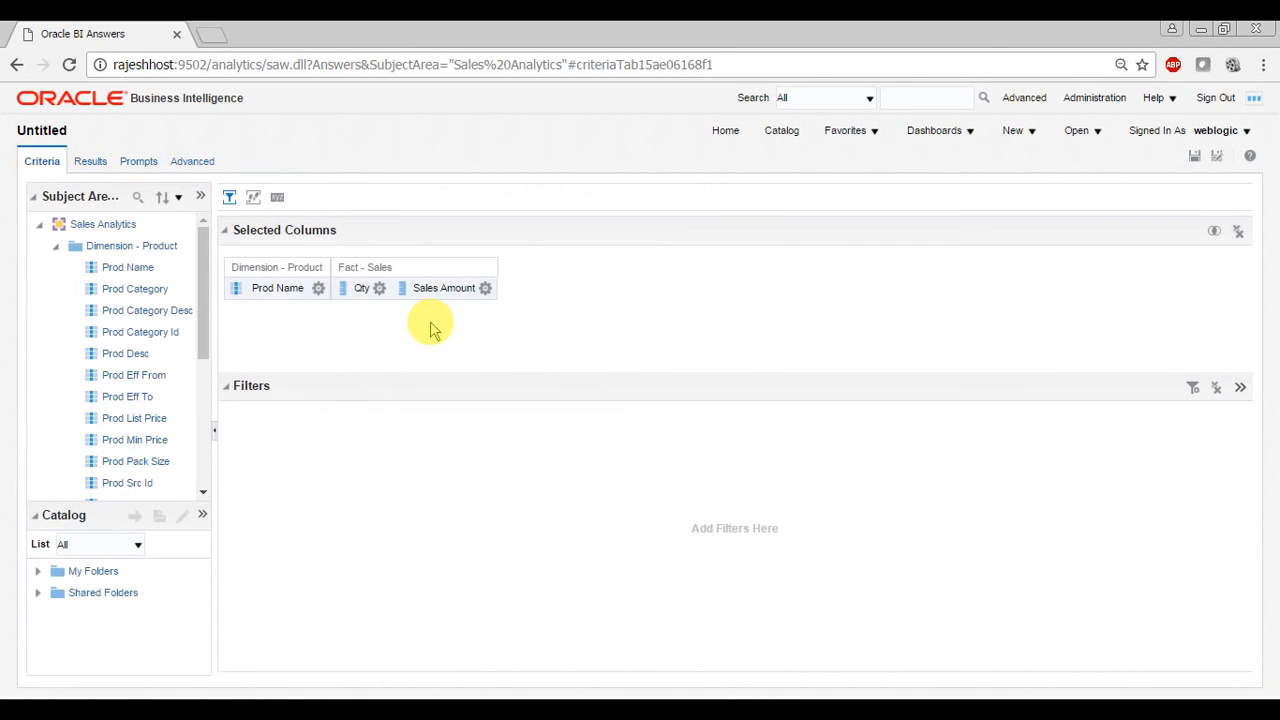
click(318, 288)
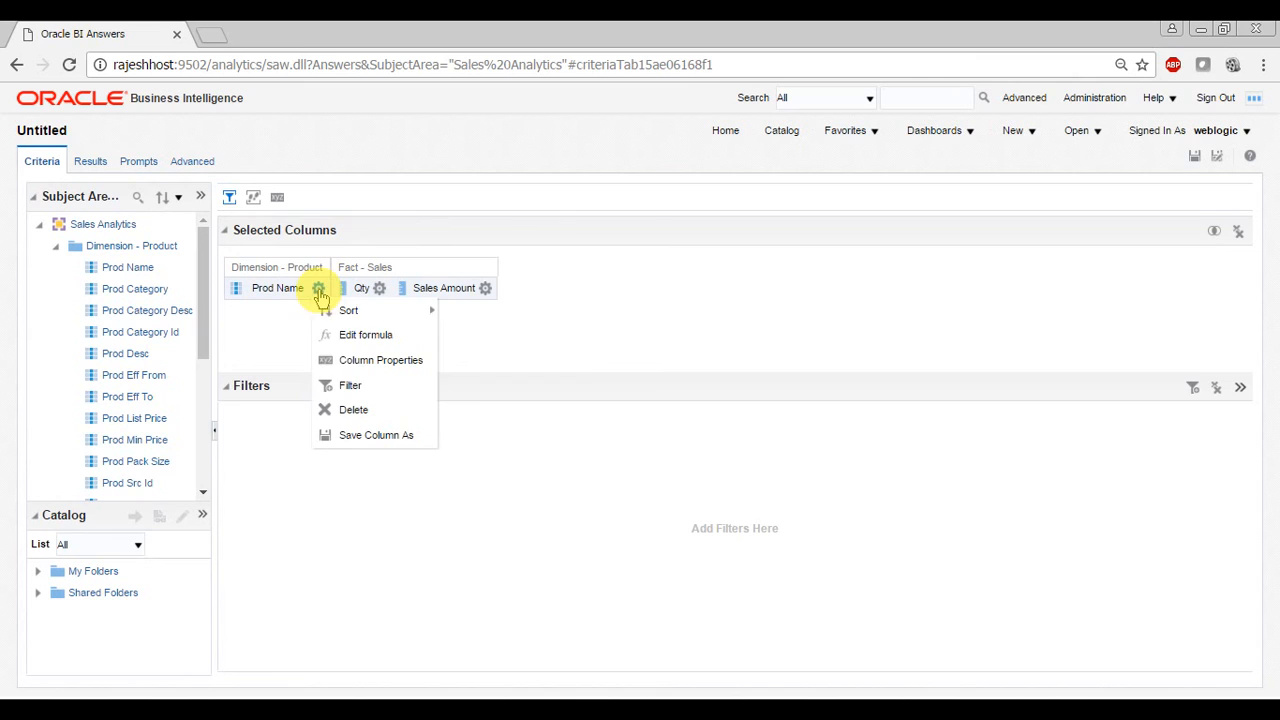
click(350, 409)
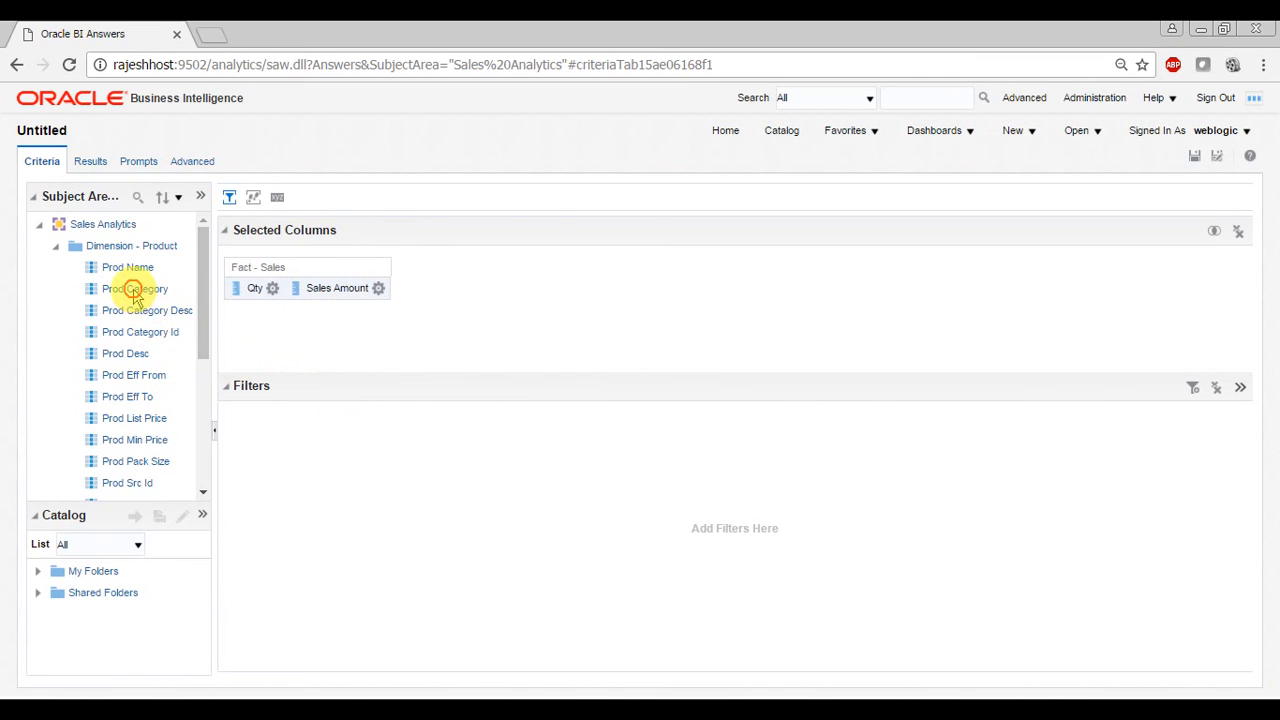
double_click(138, 289)
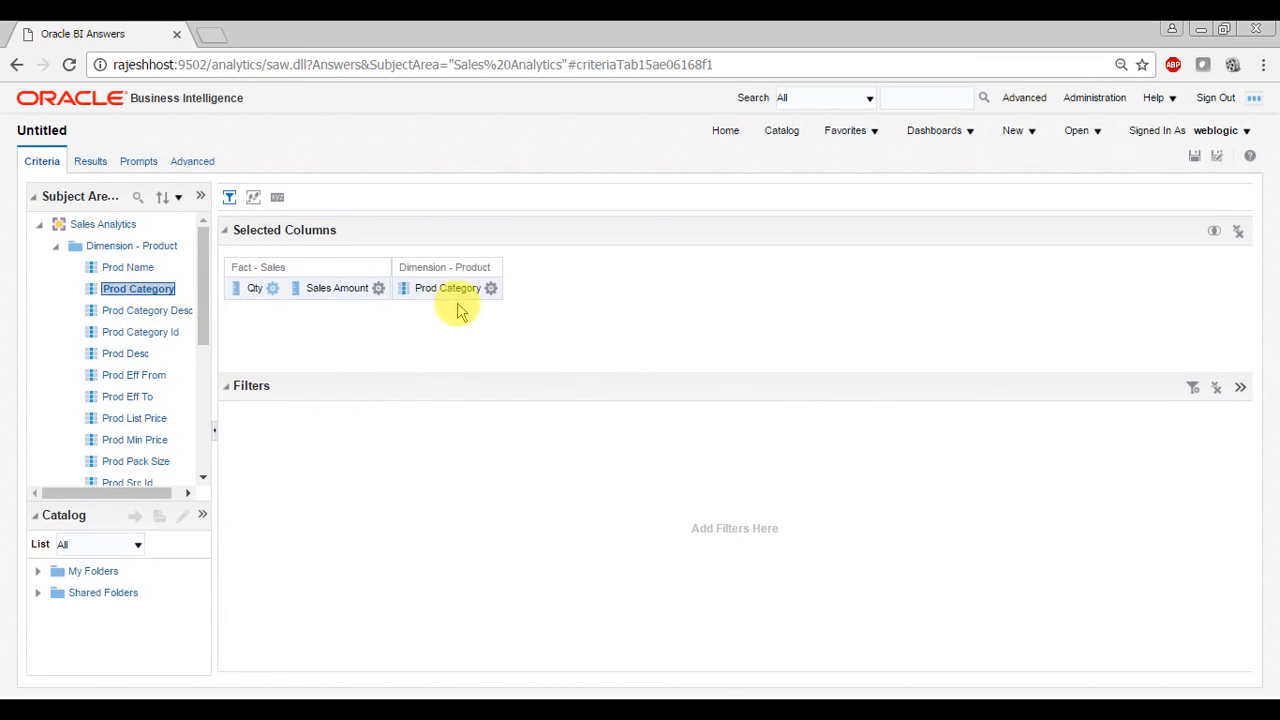
drag(449, 289, 235, 291)
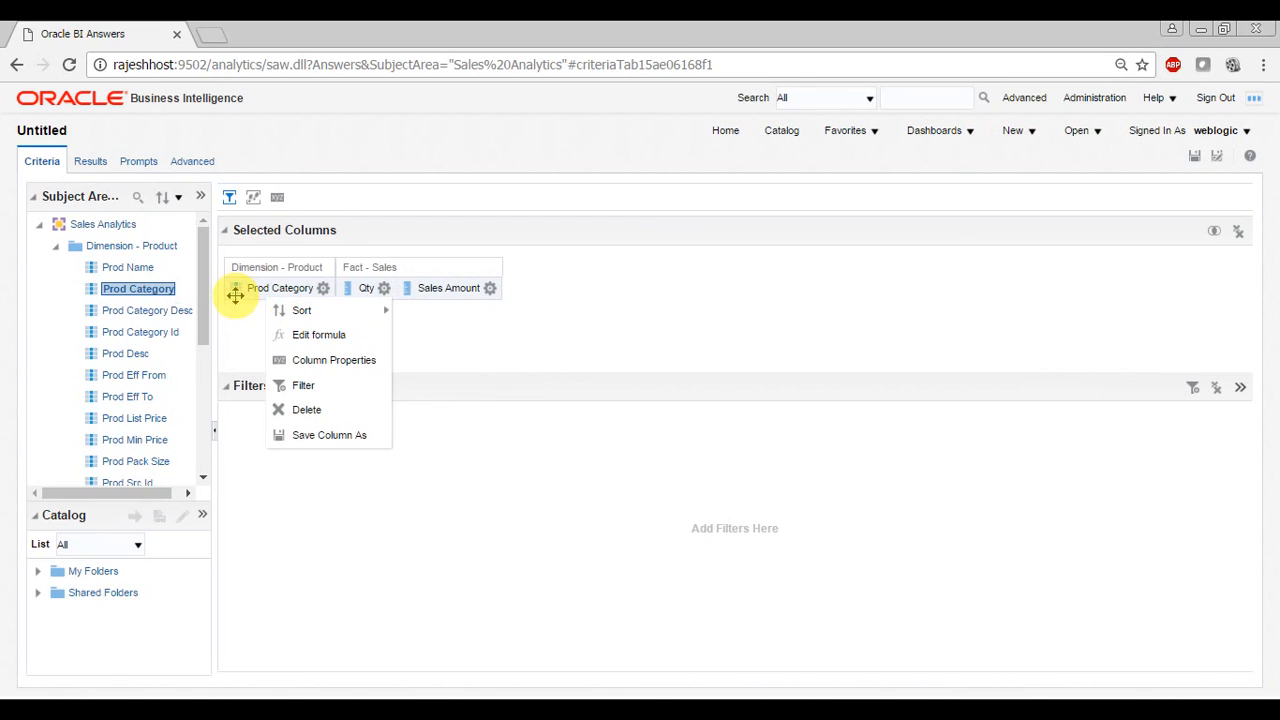
click(689, 300)
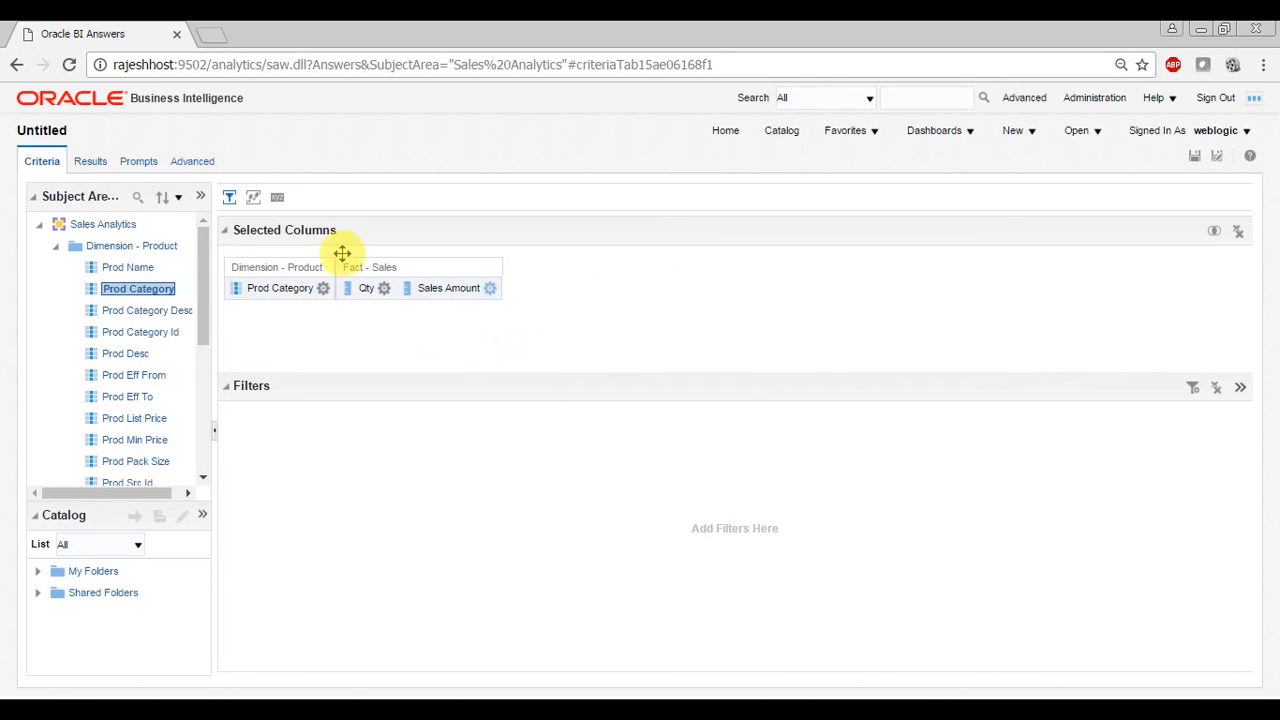
- View the results, trying Prod Category as prompt and section before restoring it as a table column
click(90, 162)
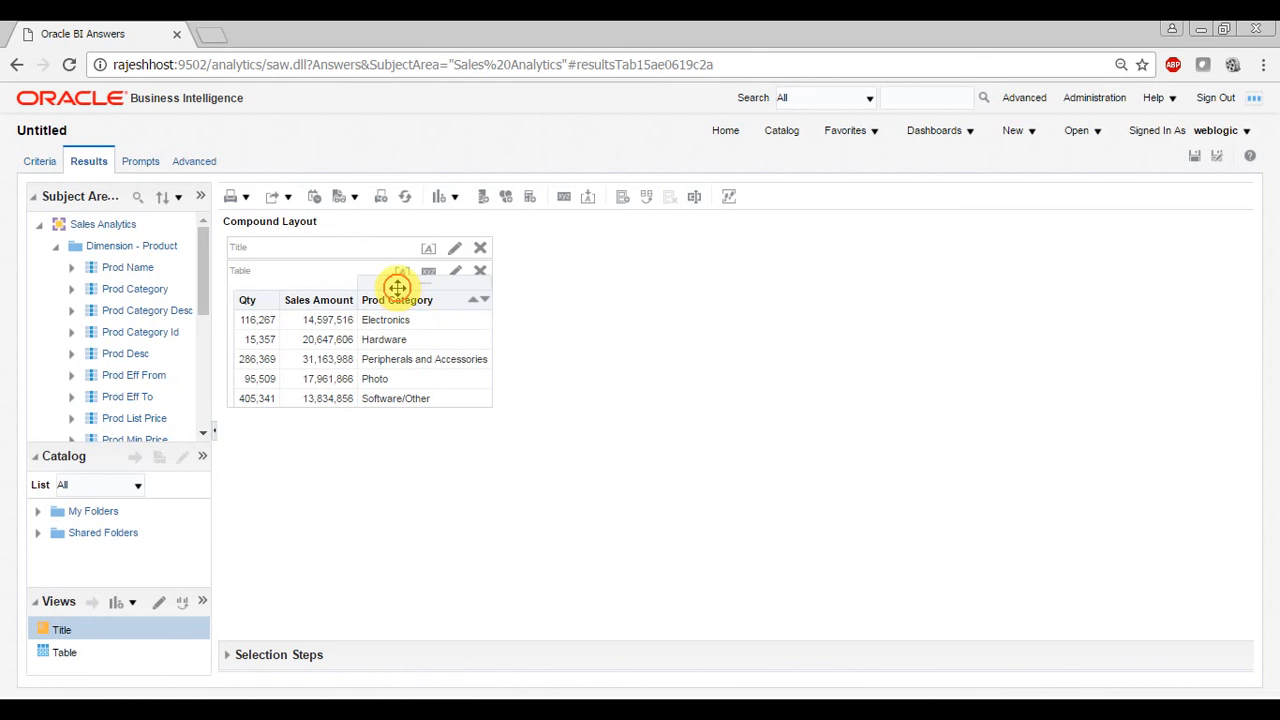
drag(397, 288, 236, 289)
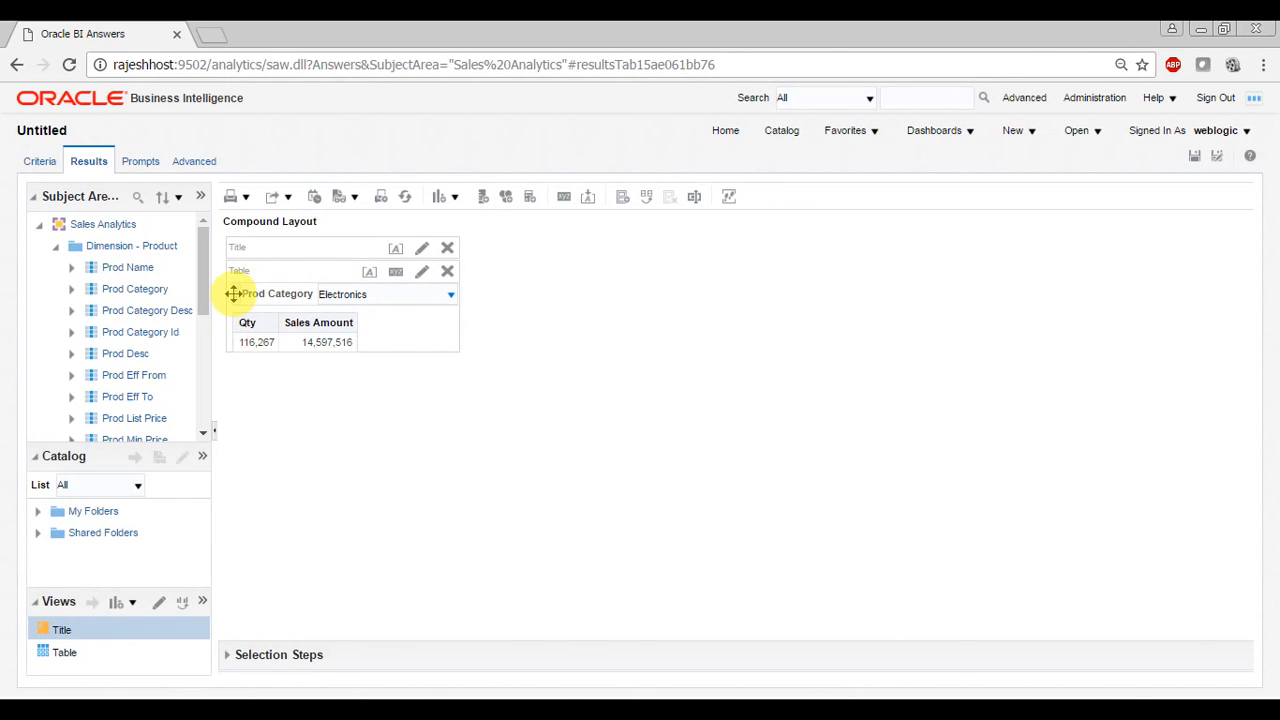
drag(233, 293, 232, 320)
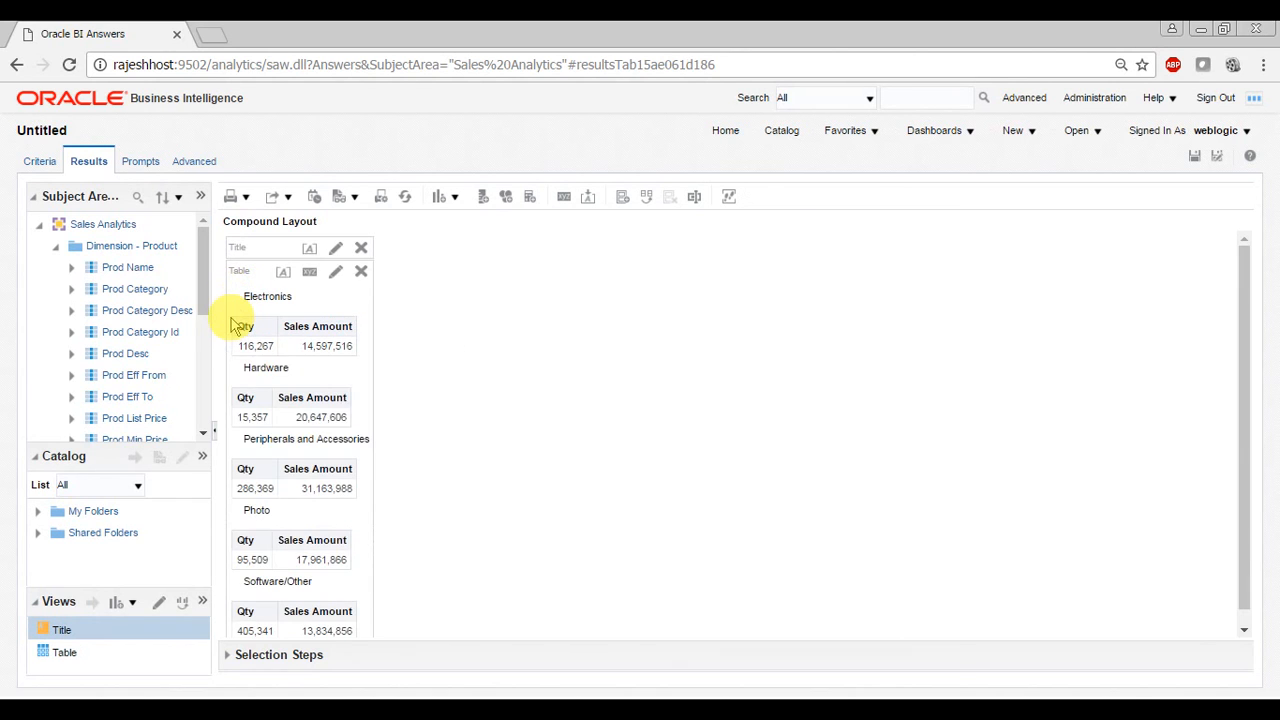
click(234, 334)
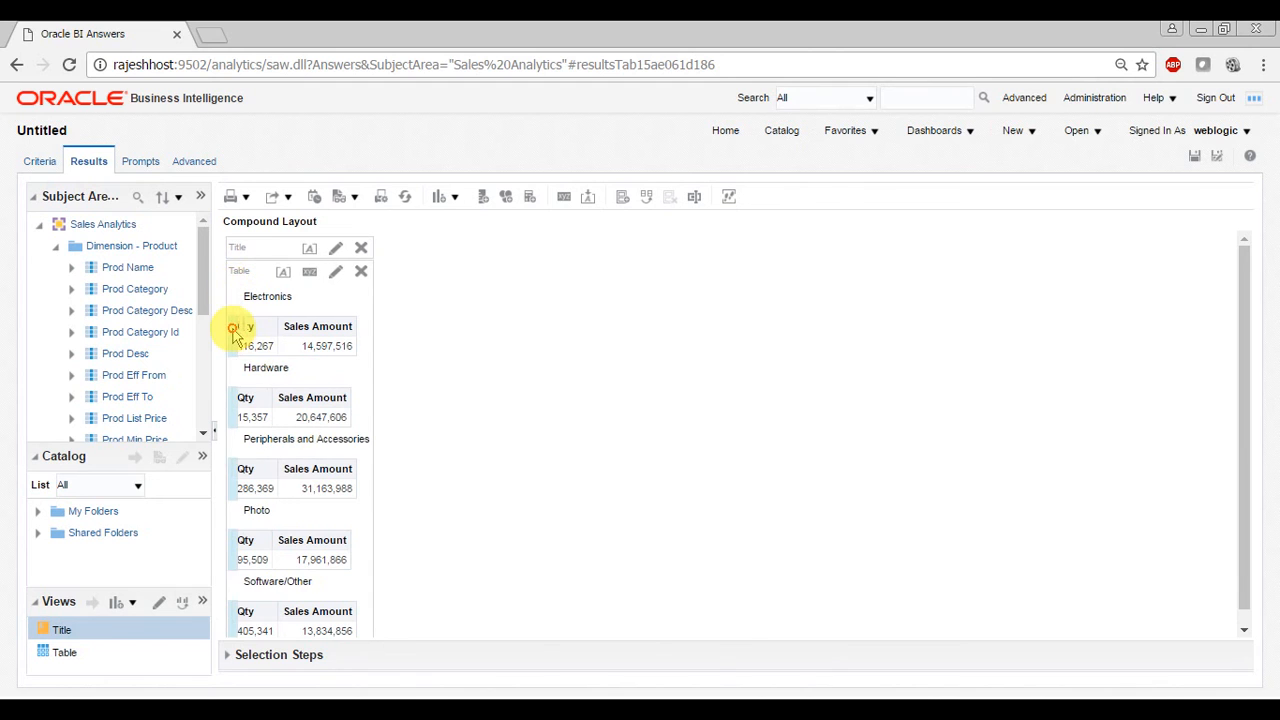
drag(236, 334, 243, 296)
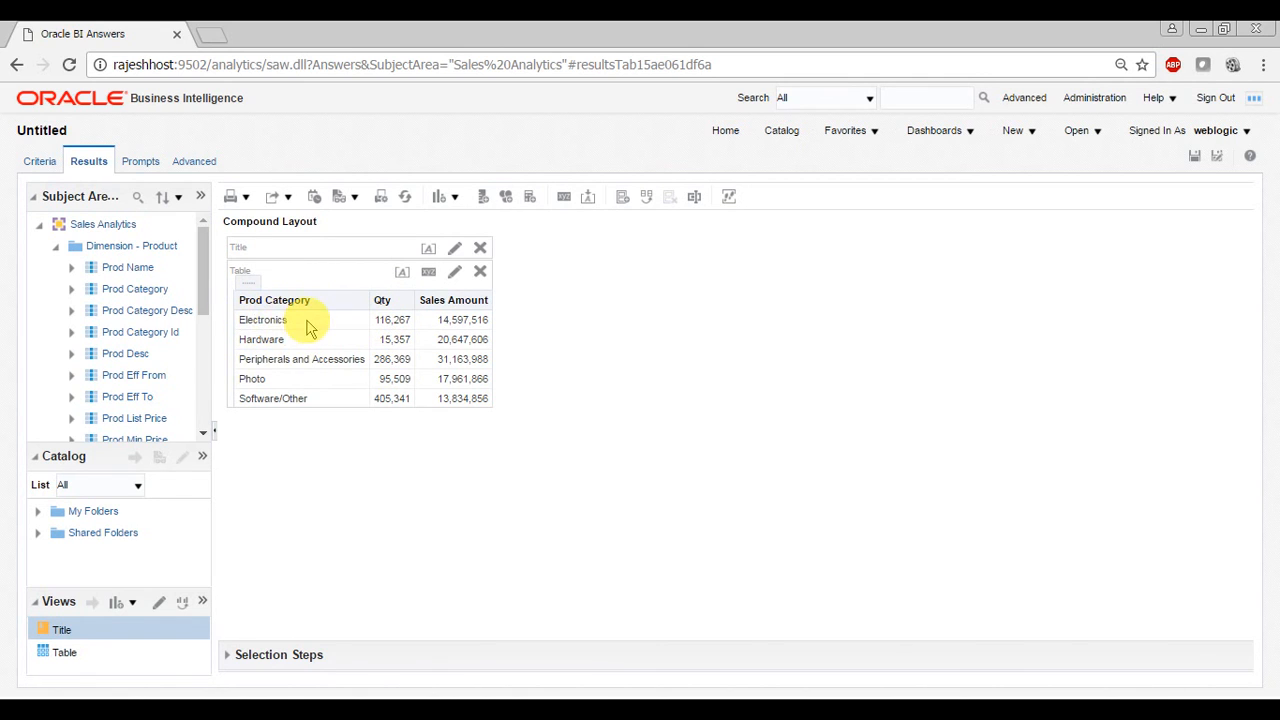
click(393, 322)
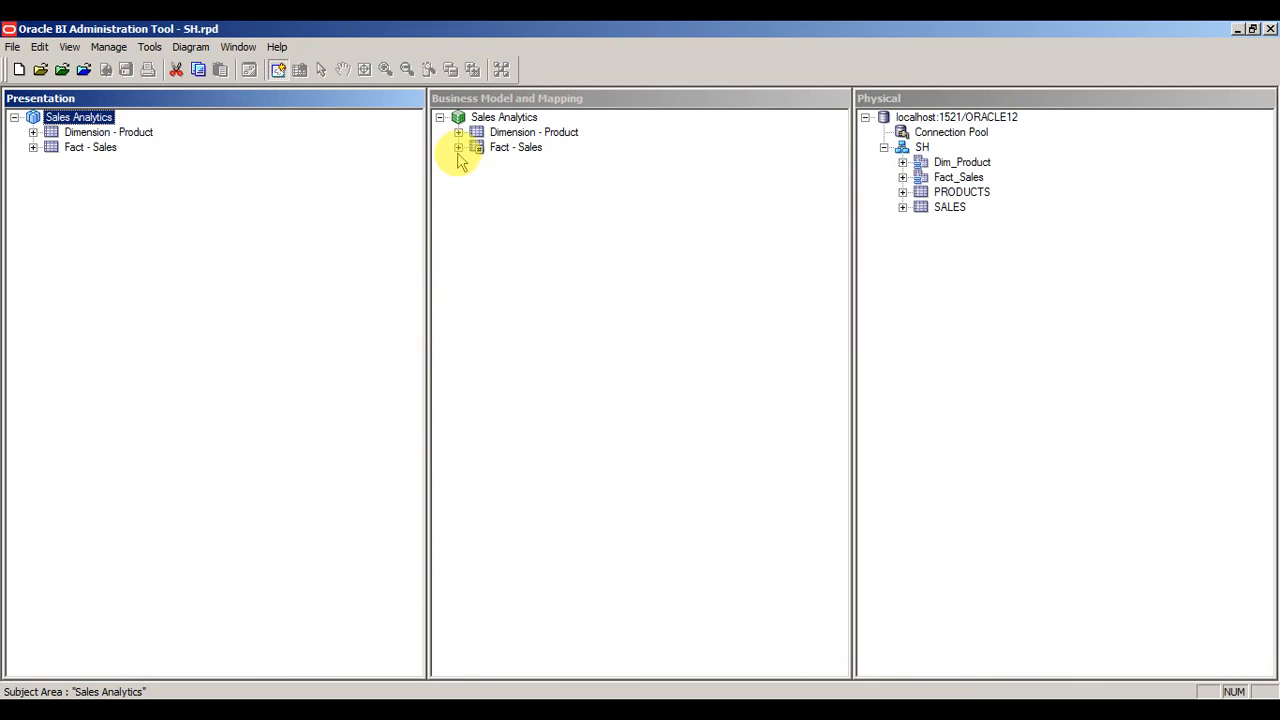
click(460, 157)
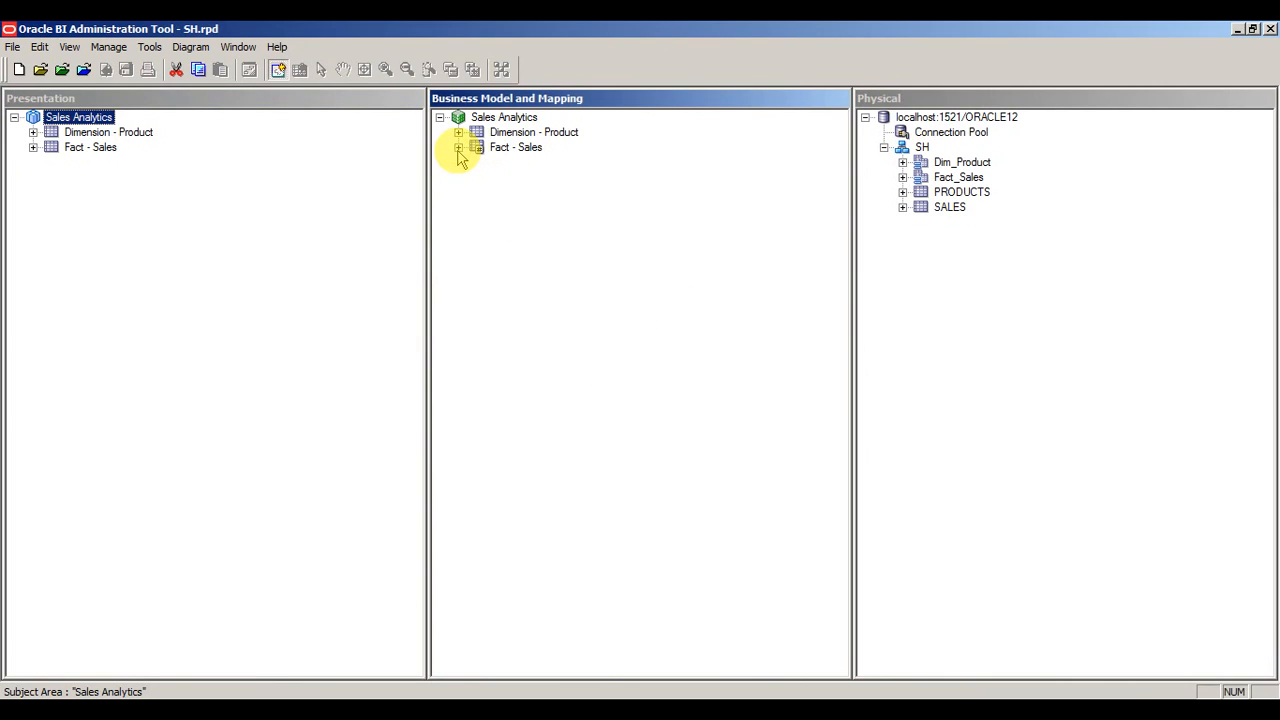
click(458, 149)
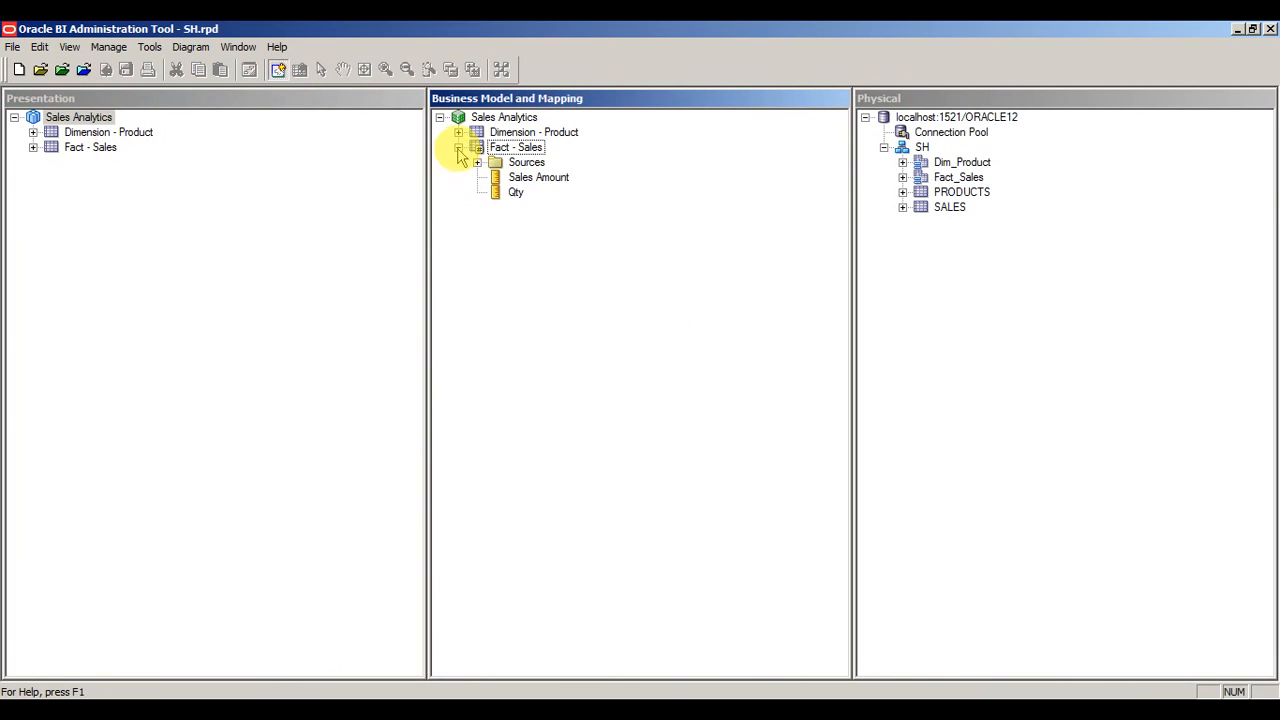
double_click(520, 195)
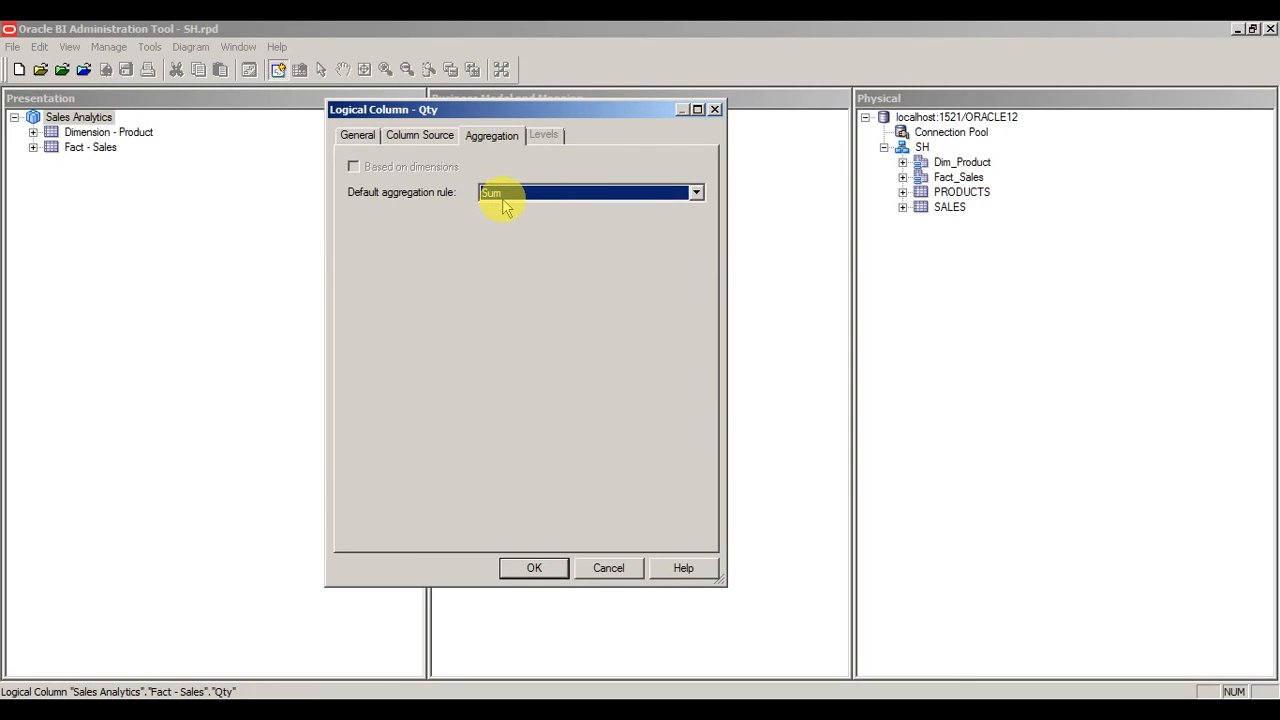
click(589, 195)
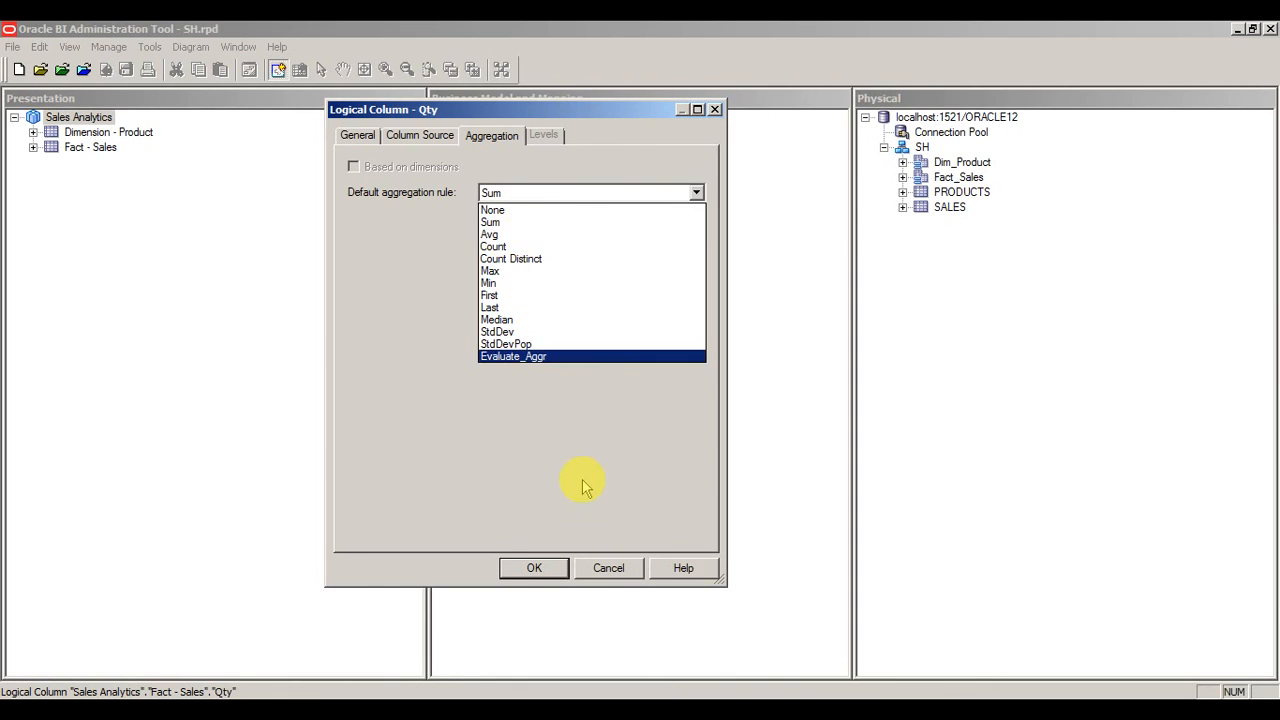
click(613, 574)
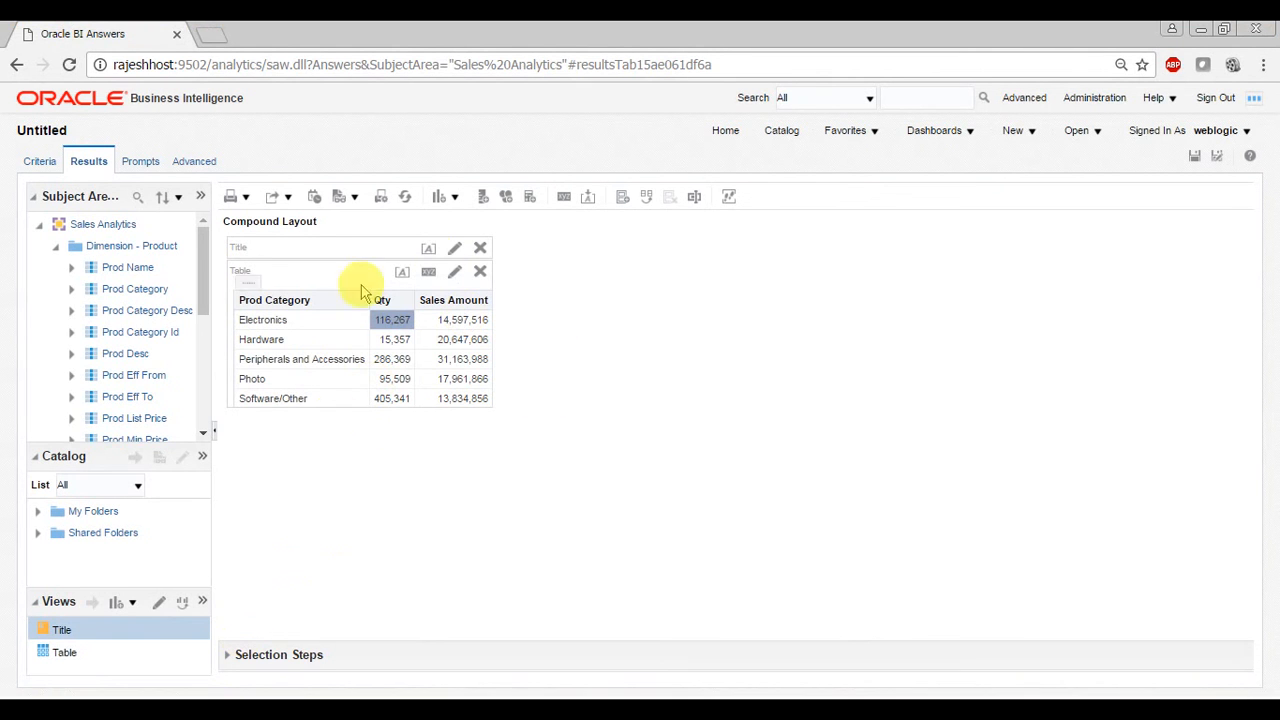
- Highlight and compare the Electronics Qty and Sales Amount values in the results table
drag(392, 322, 405, 338)
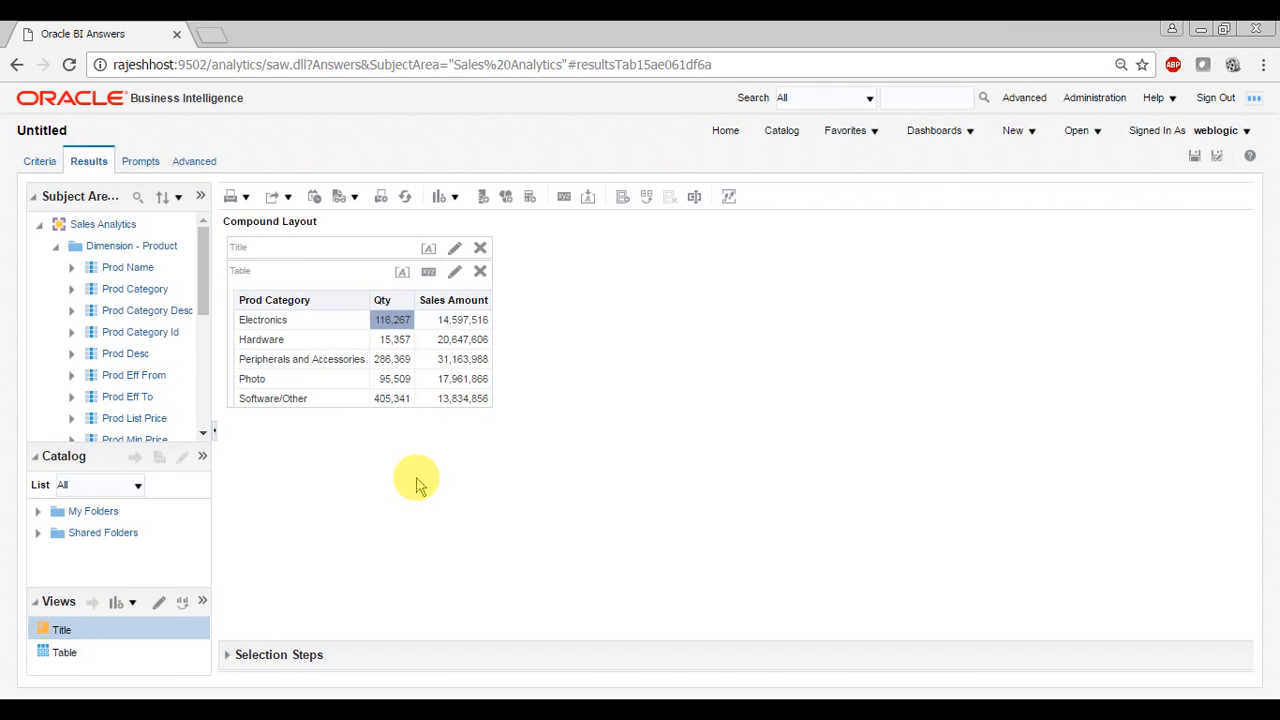
click(452, 323)
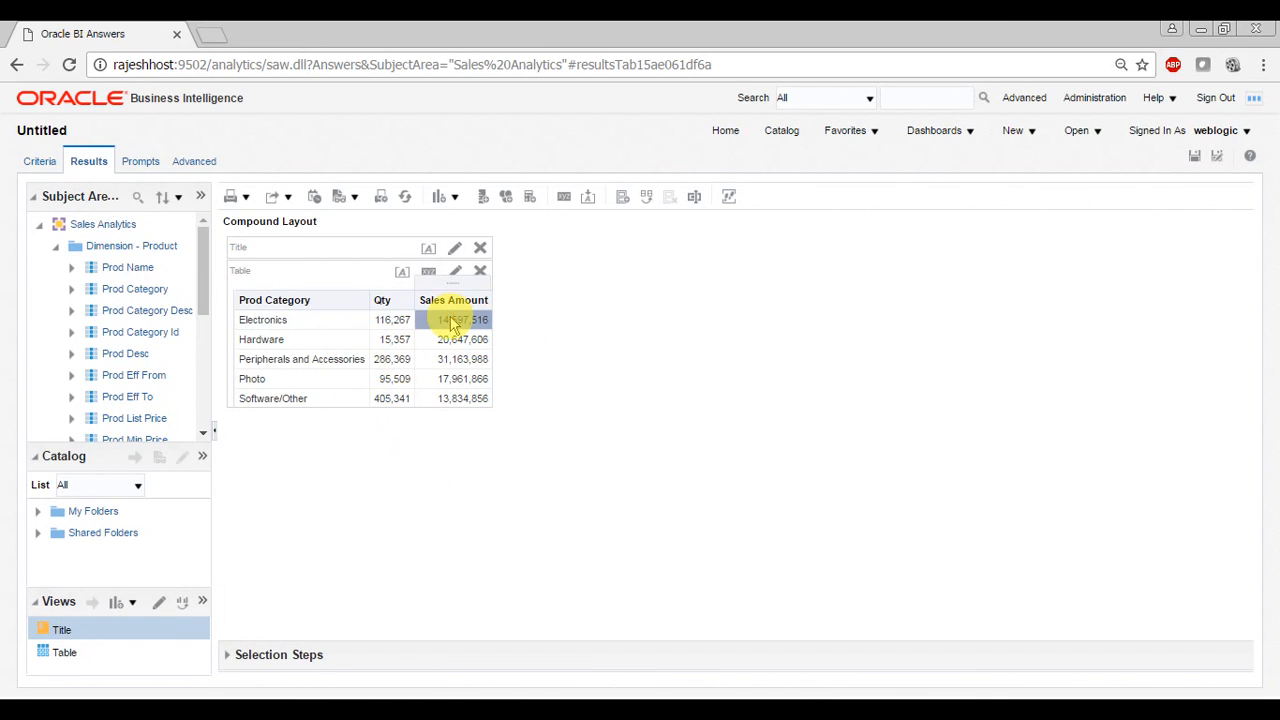
click(395, 322)
click(460, 325)
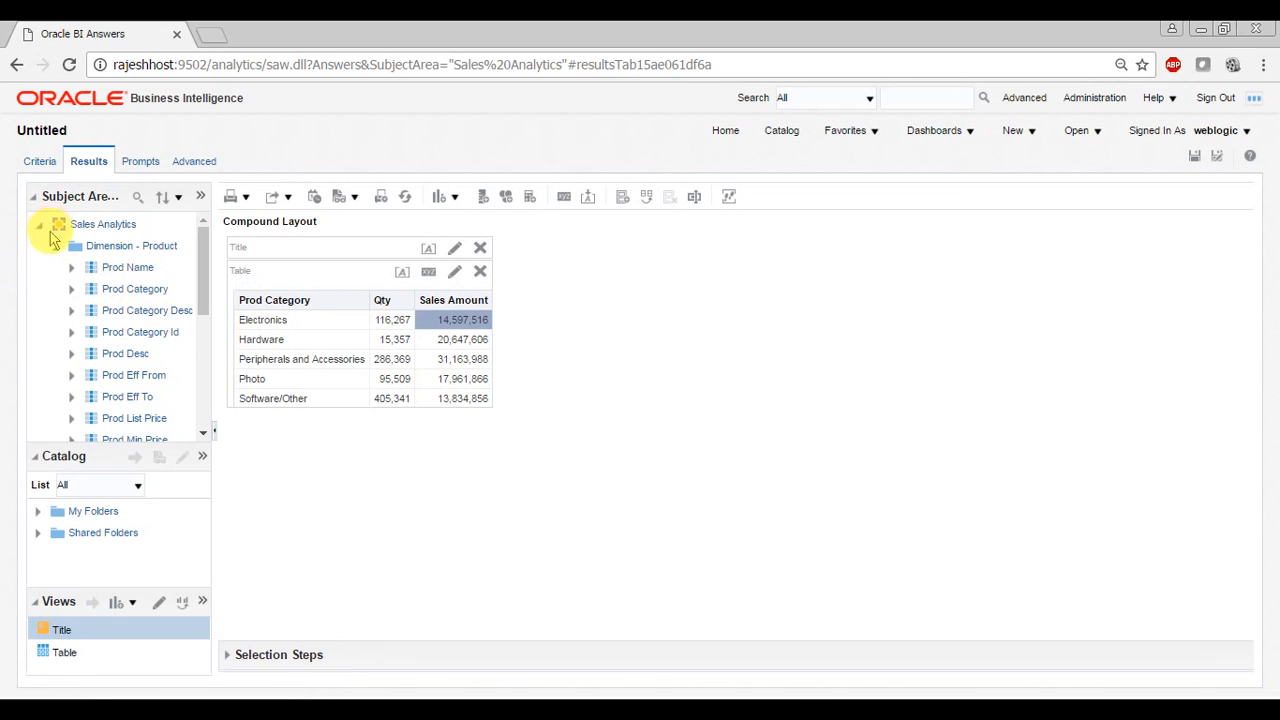
- Collapse Dimension - Product, expand Fact - Sales to list its measures, and sign out
click(54, 246)
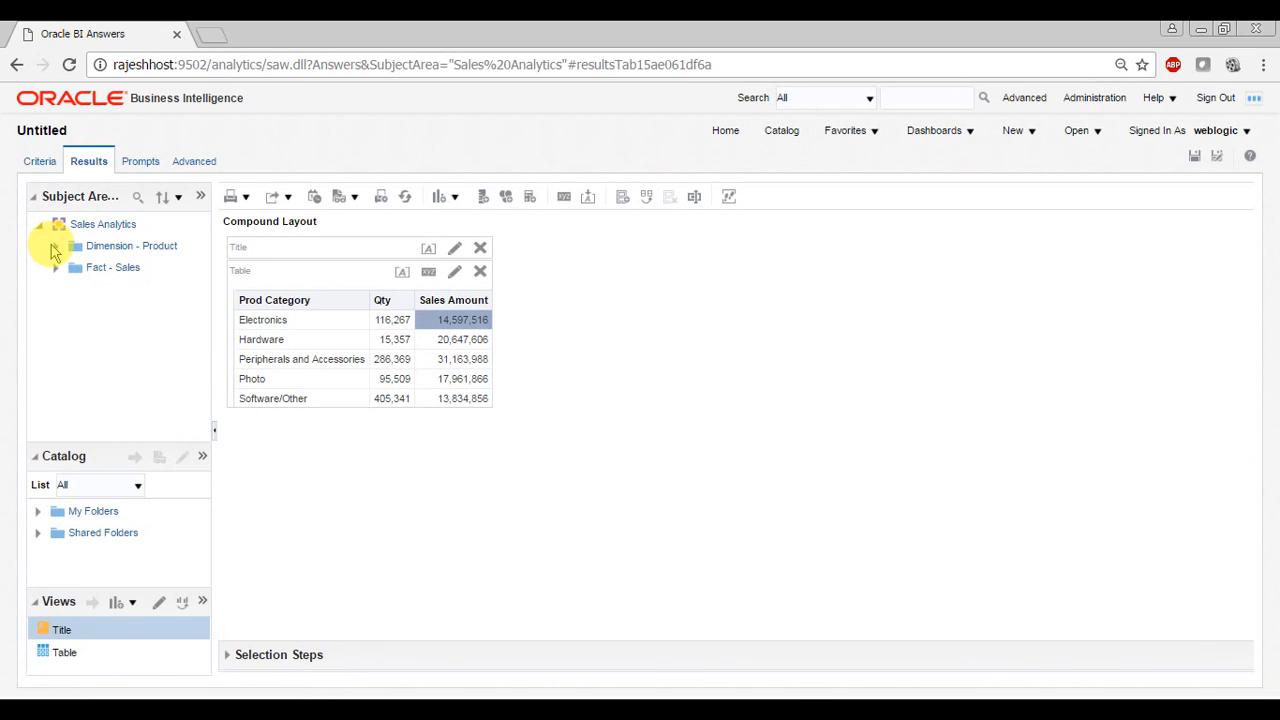
click(106, 226)
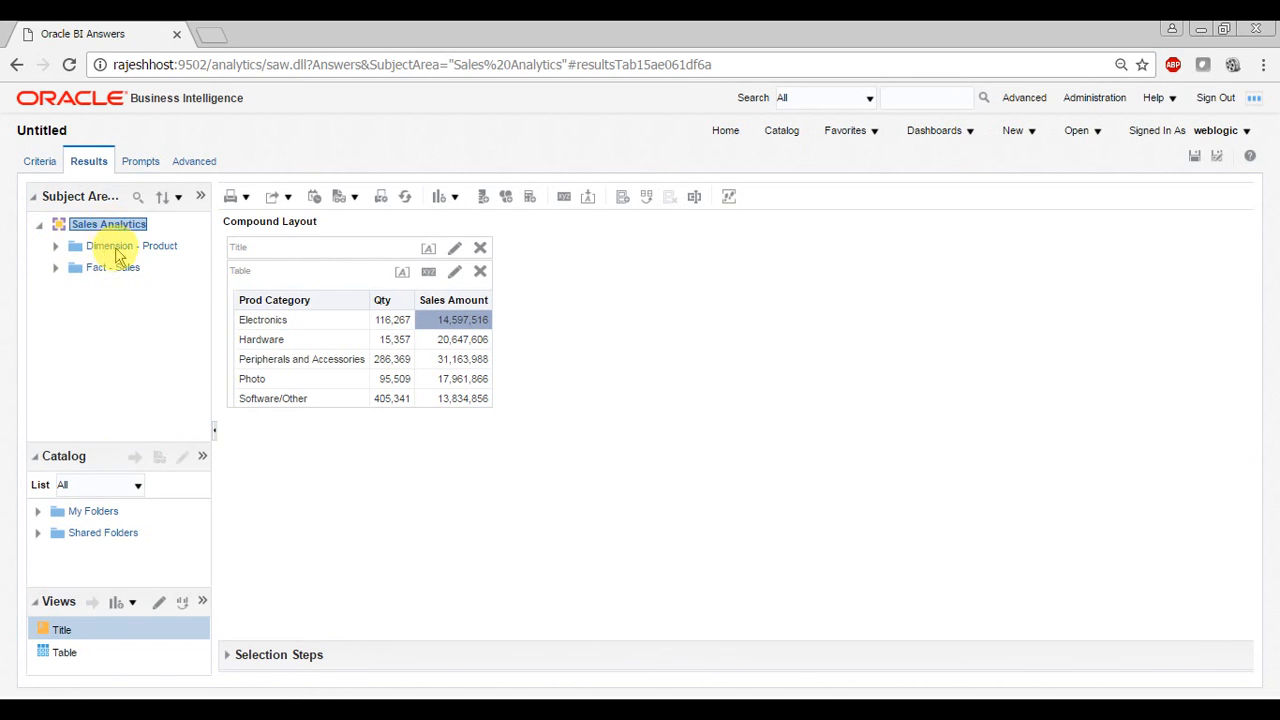
click(125, 246)
click(55, 267)
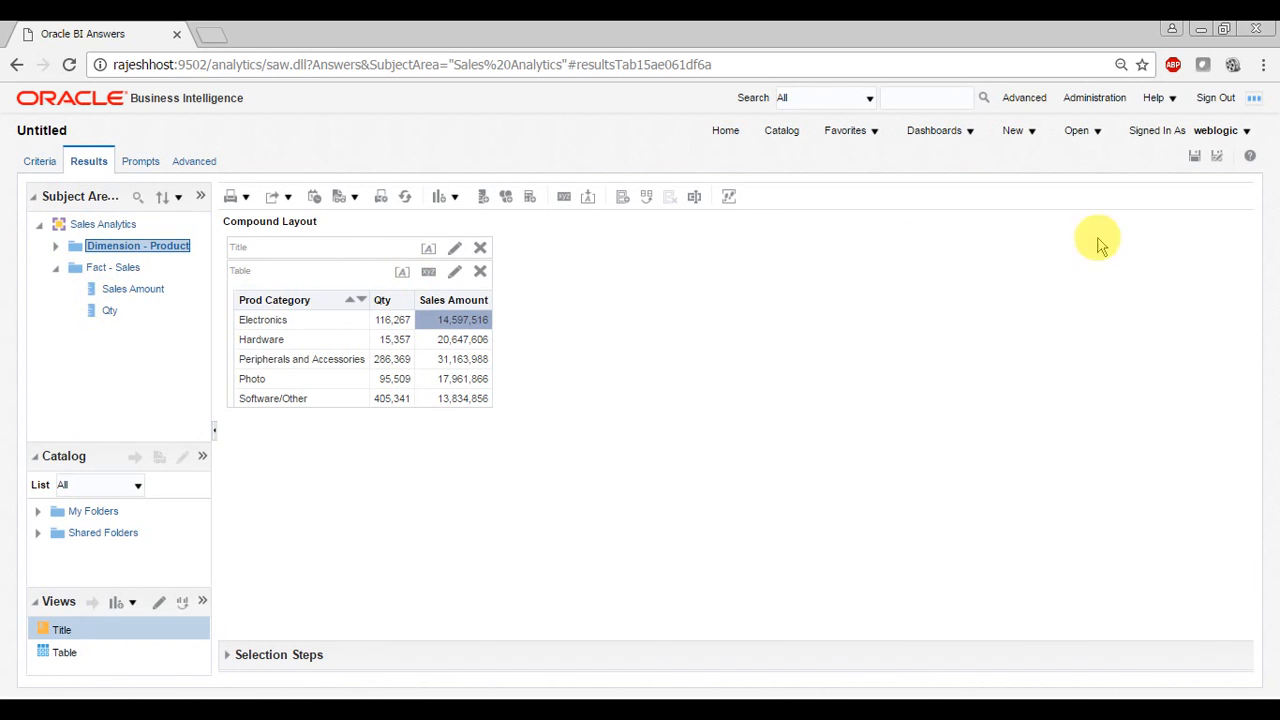
click(1213, 100)
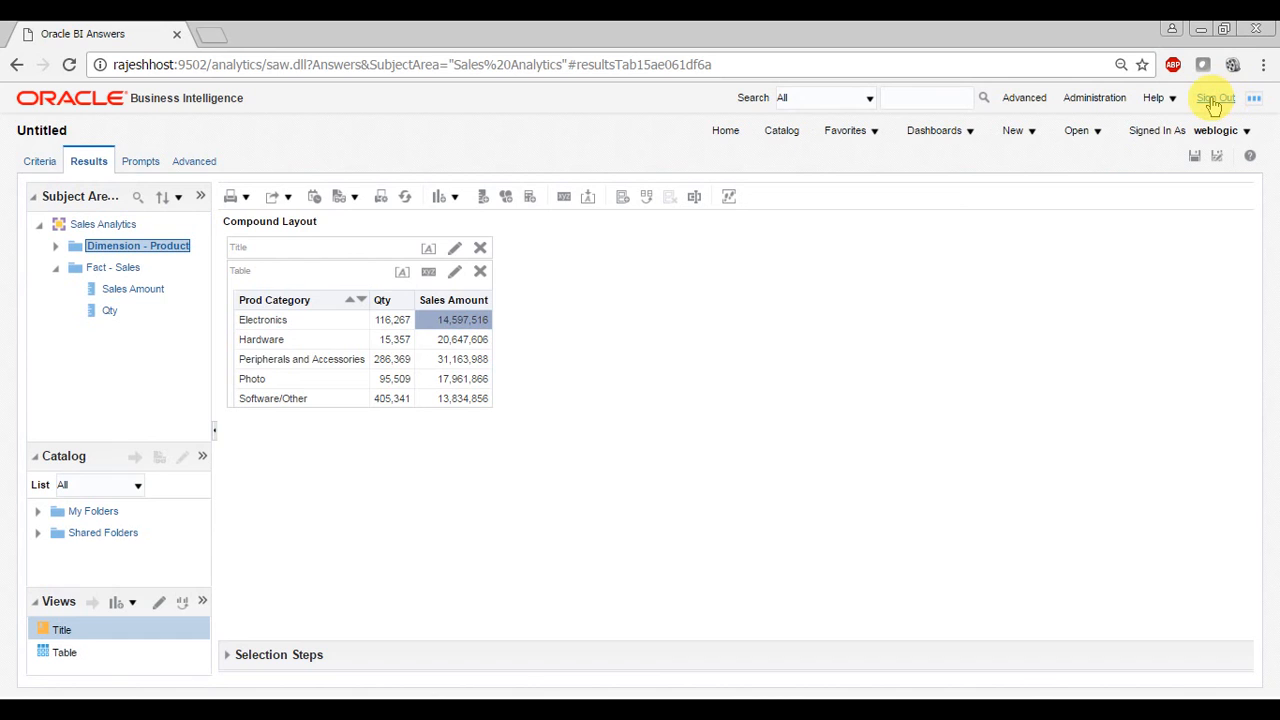